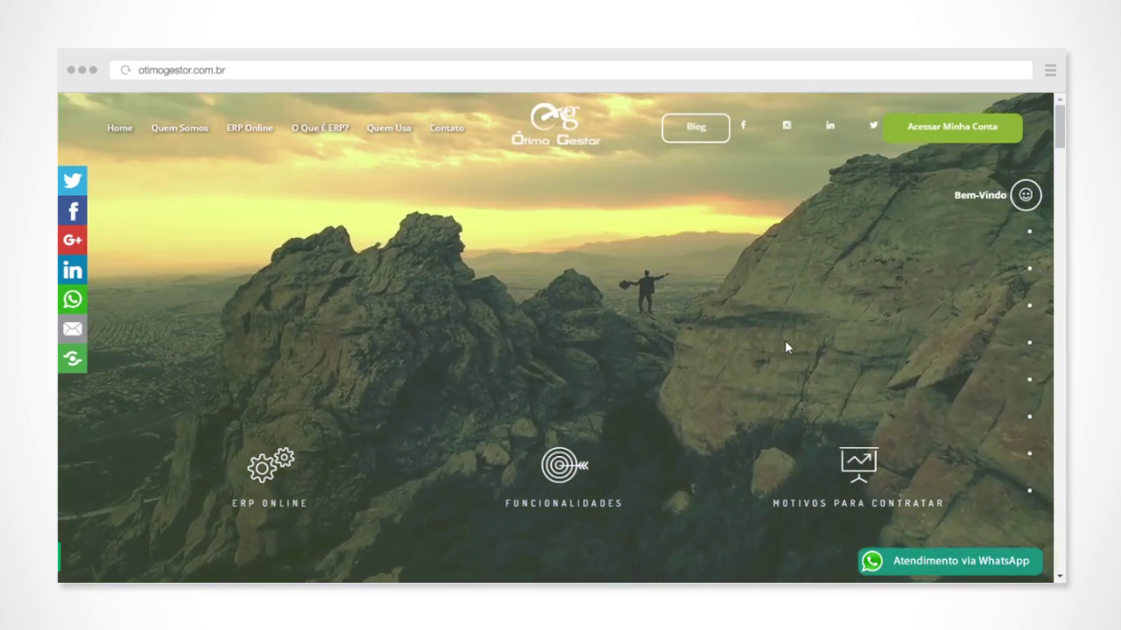
# Open the account login page and enter the company STAR PRINTER, the username and the account password
pyautogui.click(943, 131)
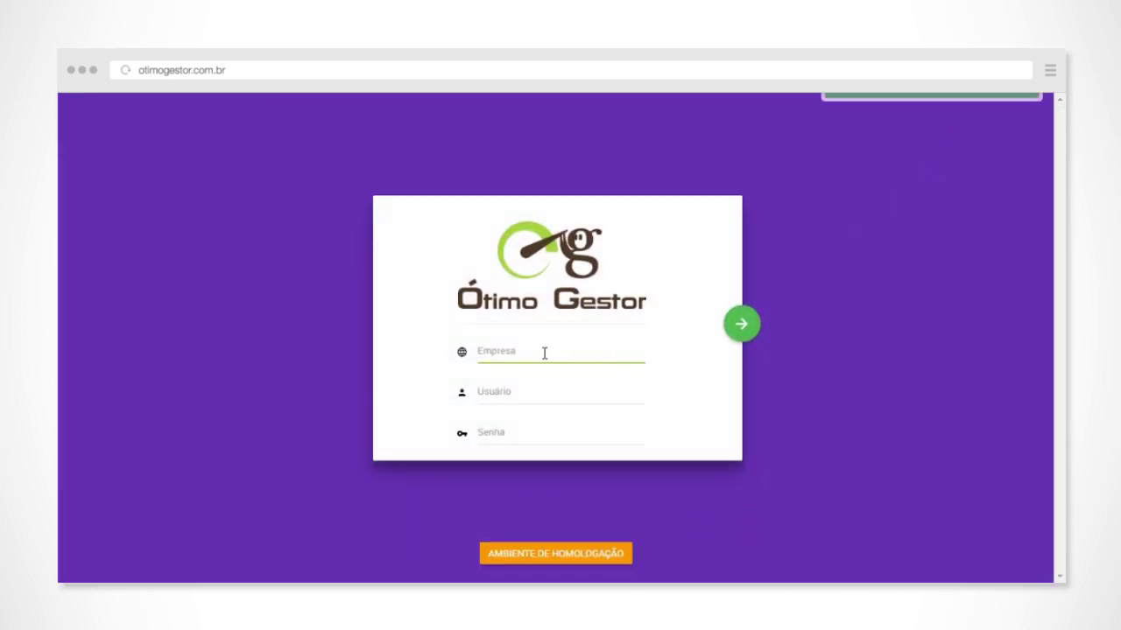
pyautogui.click(542, 355)
pyautogui.click(521, 408)
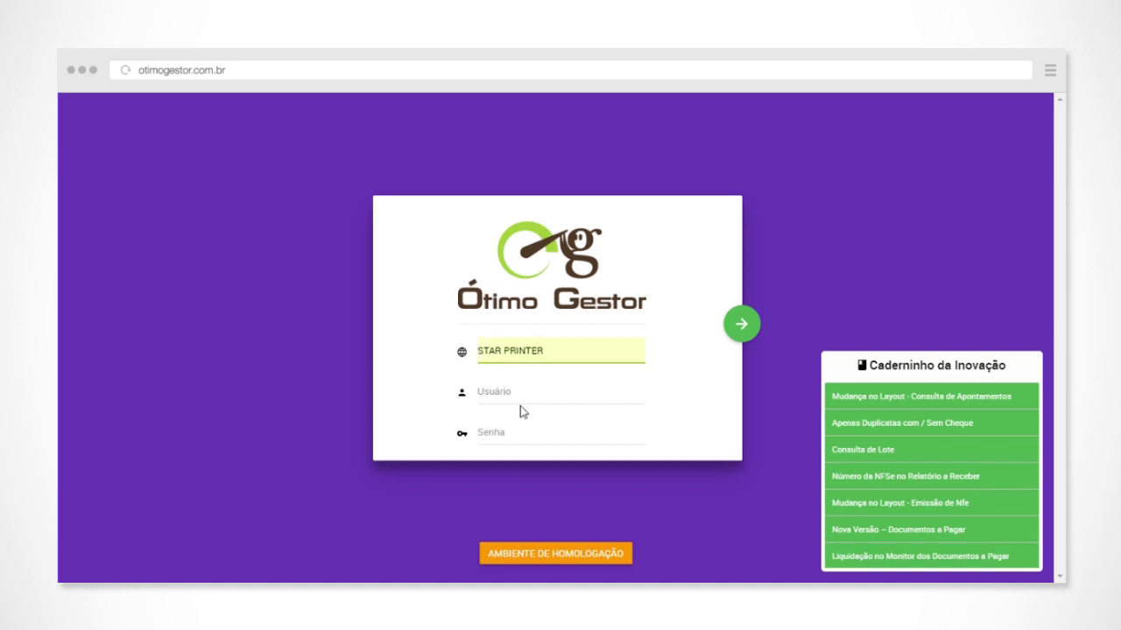
pyautogui.click(486, 403)
pyautogui.click(480, 434)
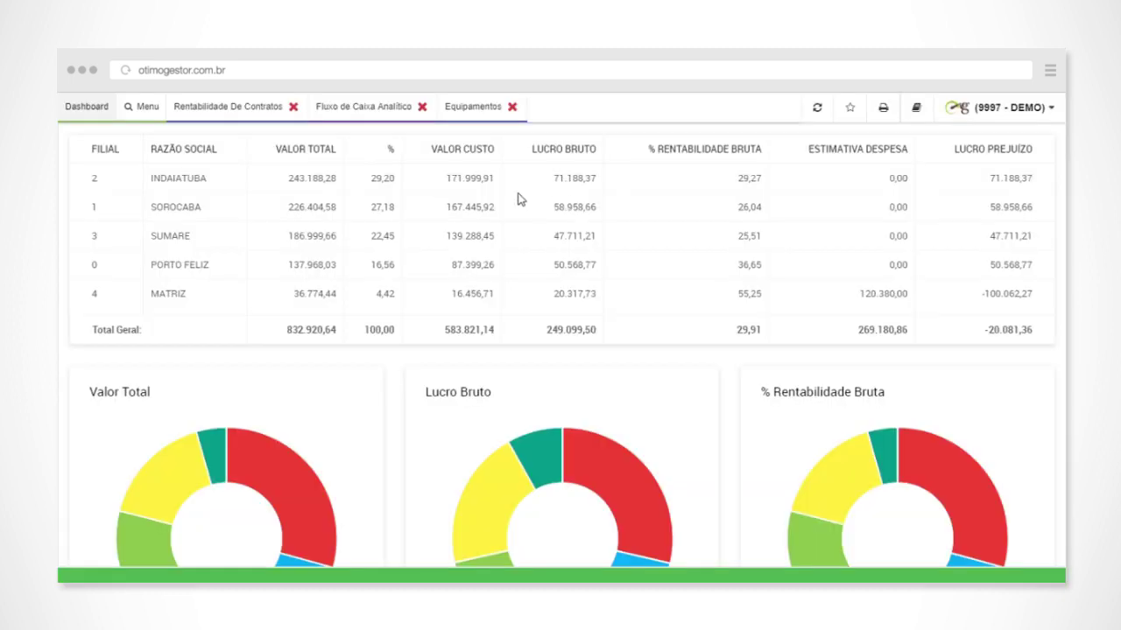
pyautogui.moveTo(148, 296); pyautogui.dragTo(687, 223)
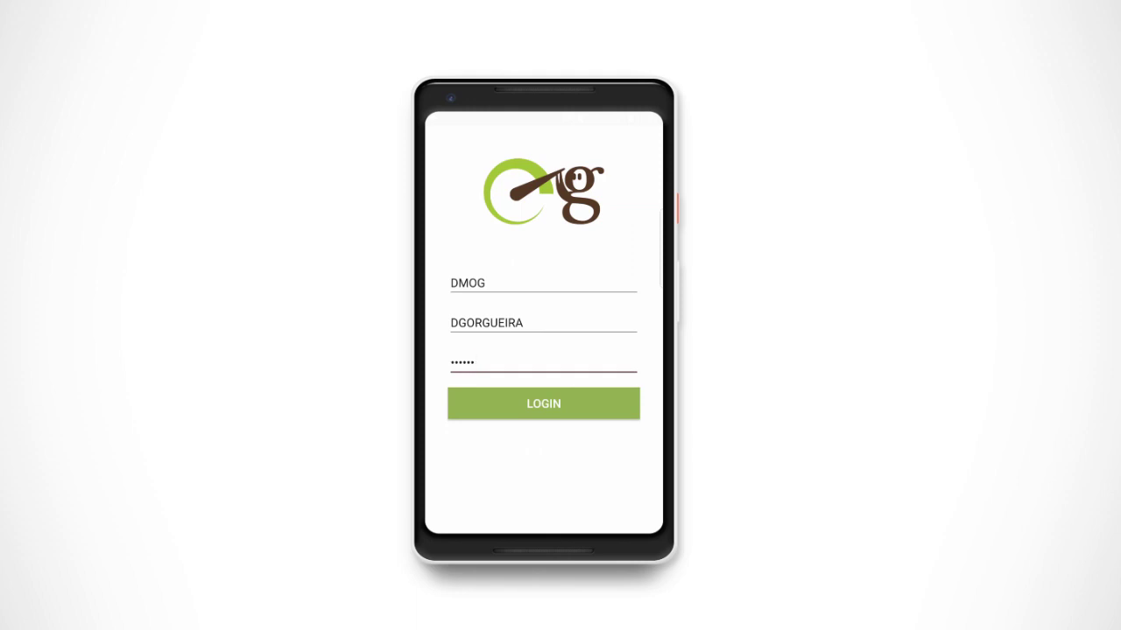
# Switch to the mobile sales app, log in and synchronize its data
pyautogui.click(546, 408)
pyautogui.click(563, 483)
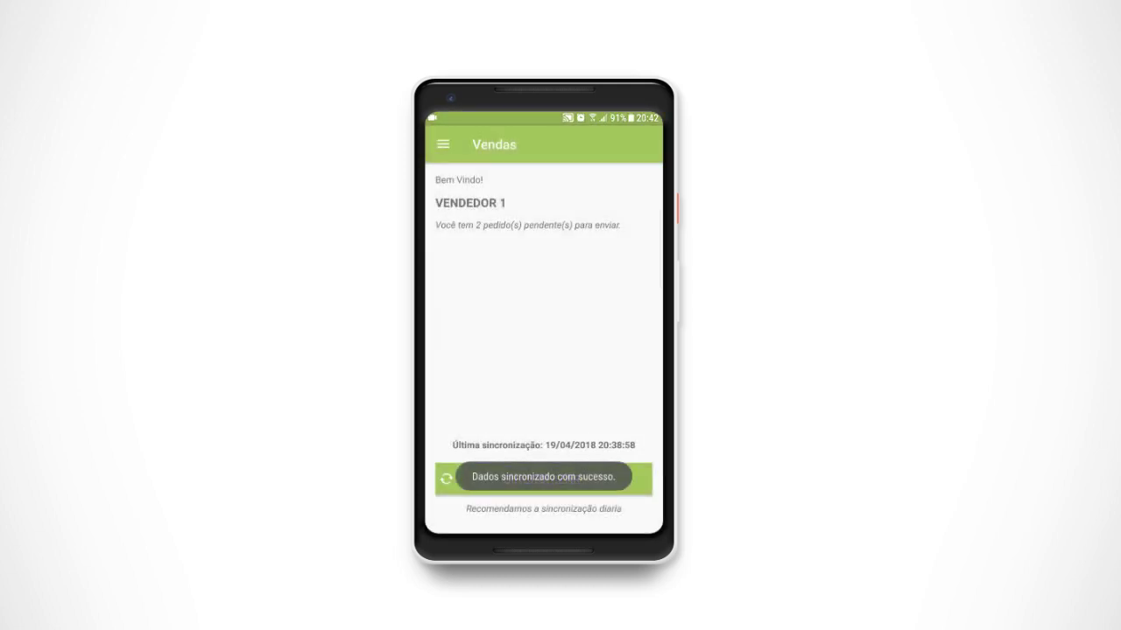
# Open Consulta de Estoque in the mobile sales app and browse the product stock list
pyautogui.click(443, 144)
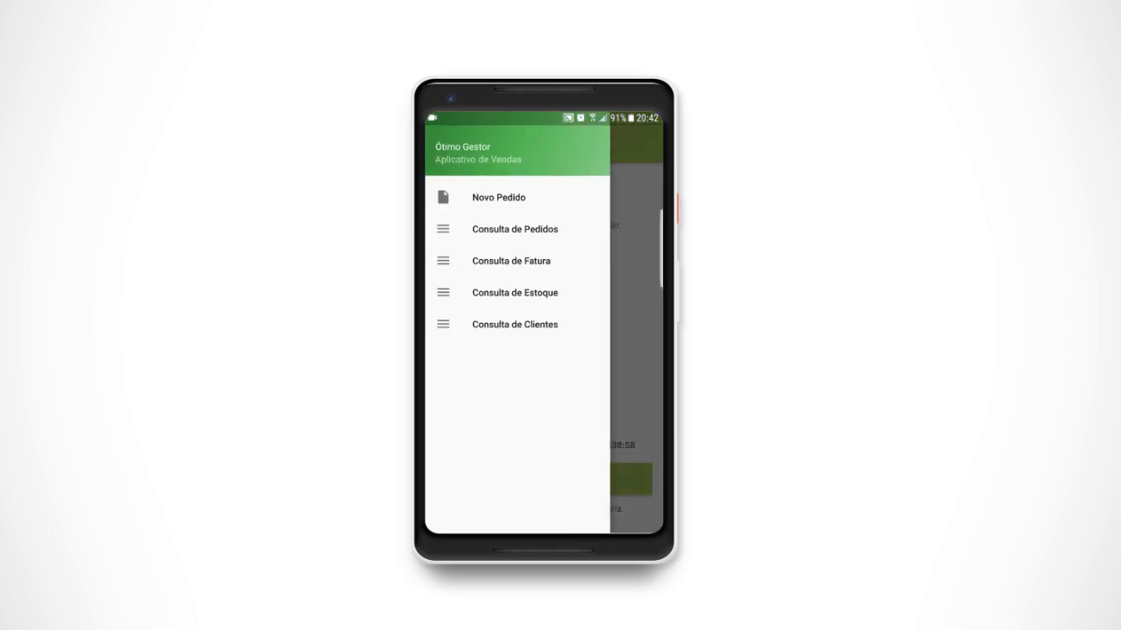
pyautogui.click(534, 293)
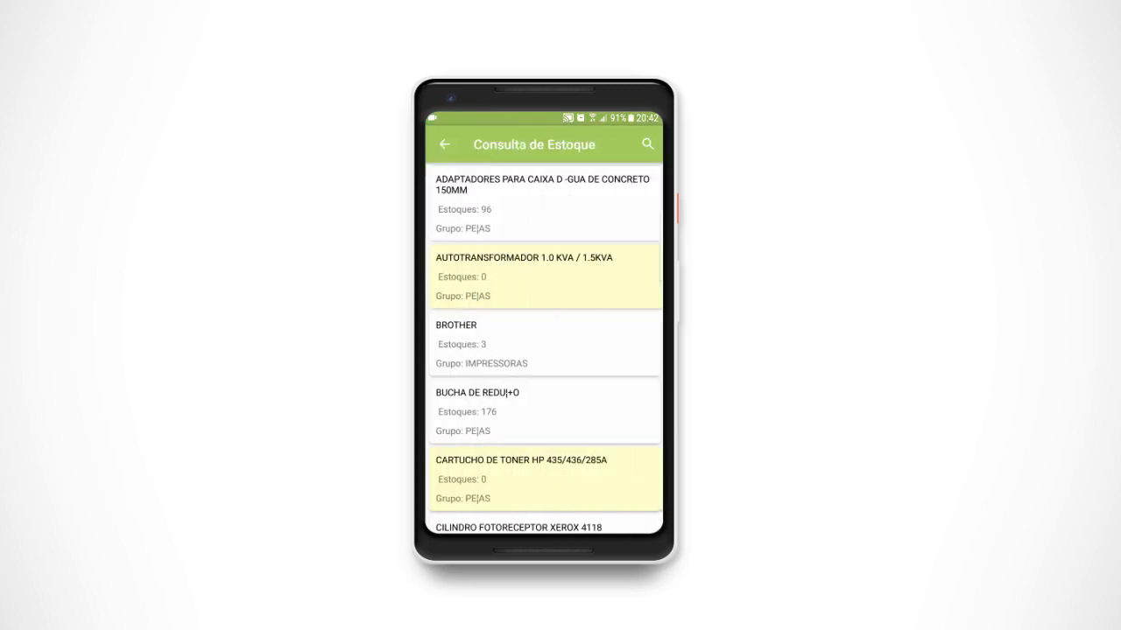
pyautogui.moveTo(630, 421); pyautogui.dragTo(630, 275)
pyautogui.scroll(-5, 543, 350)
pyautogui.scroll(10, 542, 350)
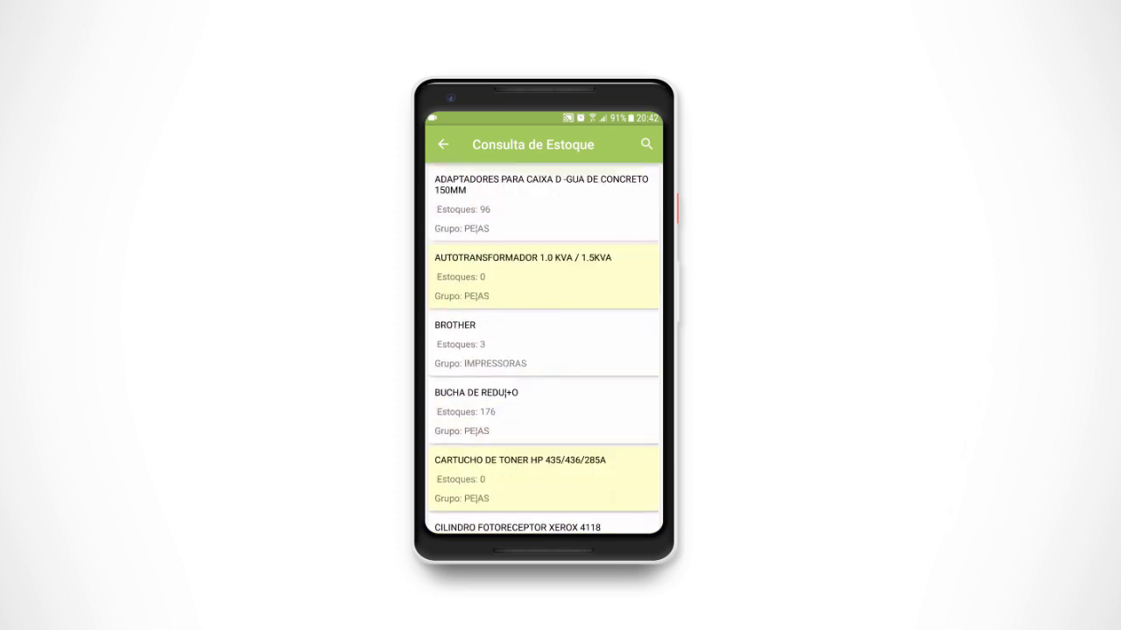
# Leave the stock query and look through the invoices in Consulta de Fatura
pyautogui.click(443, 144)
pyautogui.click(443, 144)
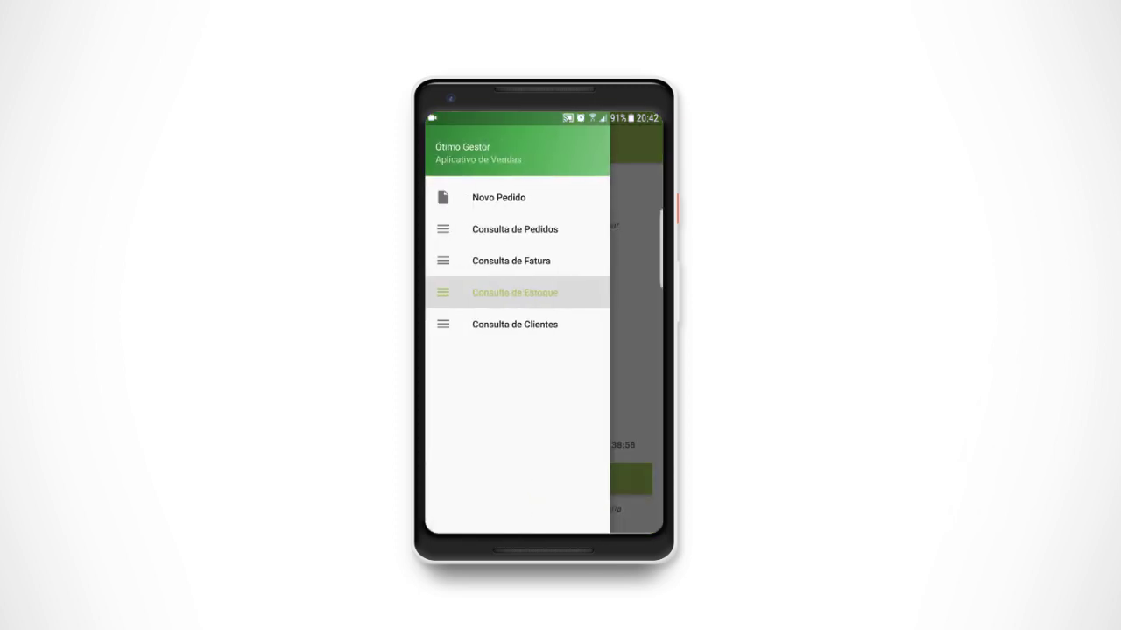
pyautogui.click(511, 261)
pyautogui.scroll(-5, 543, 350)
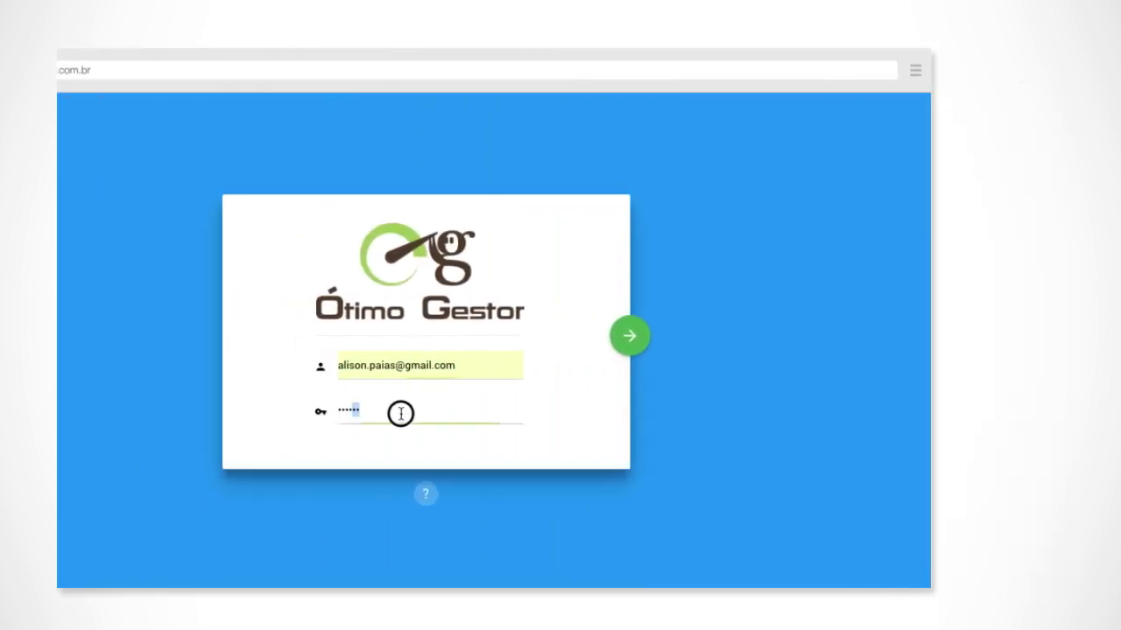
# Log in to the web customer portal and view the closed and the open support tickets
pyautogui.click(629, 335)
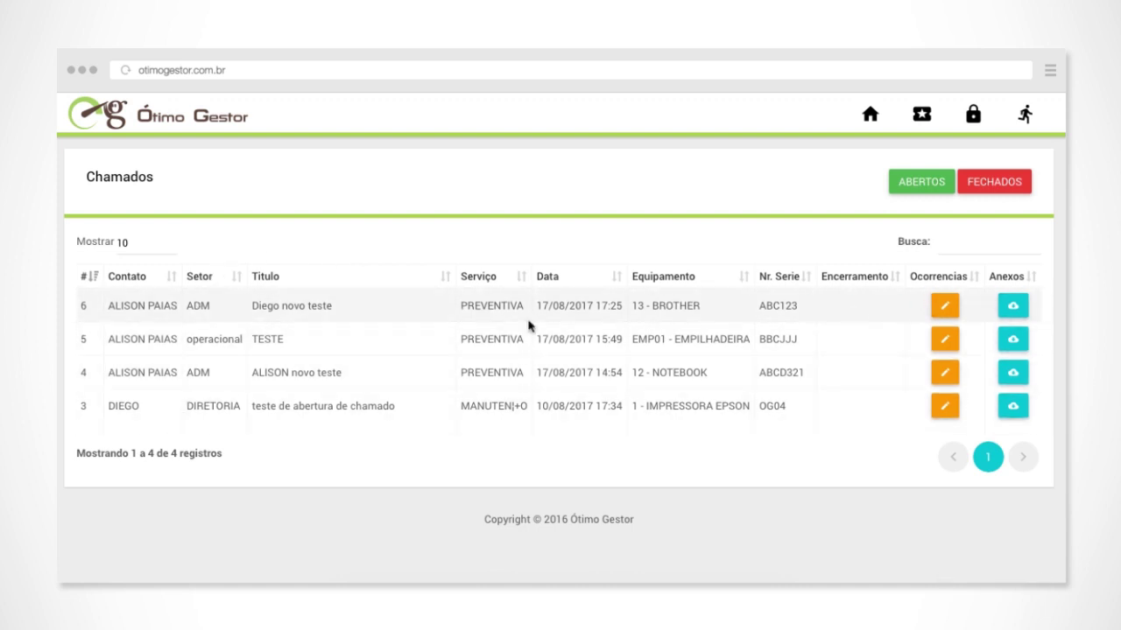
pyautogui.click(916, 186)
pyautogui.click(997, 185)
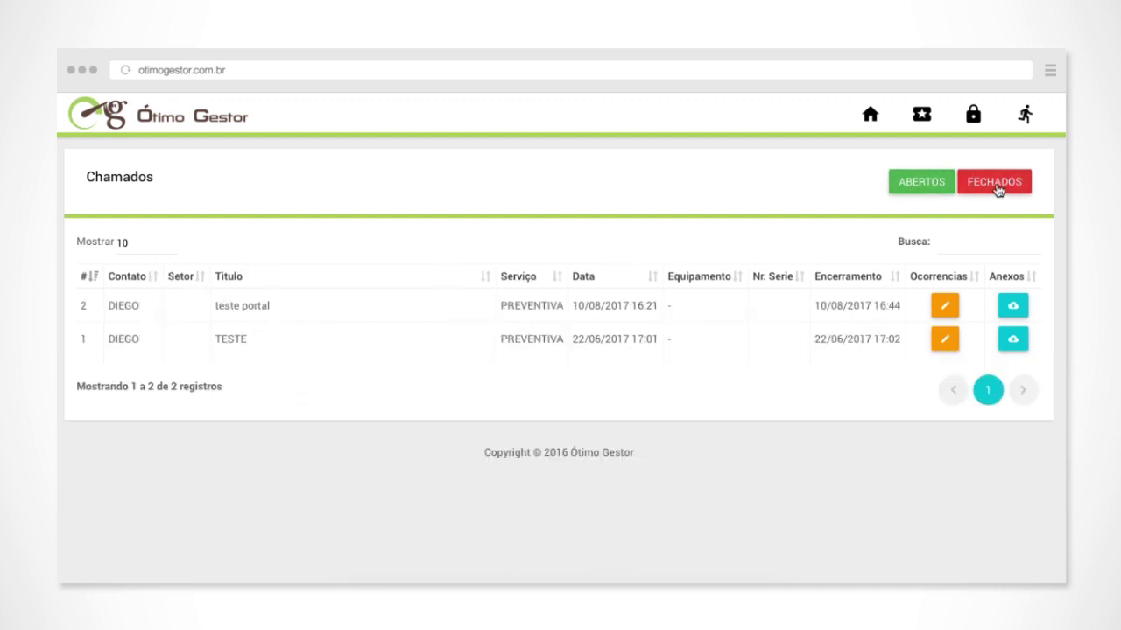
pyautogui.click(940, 184)
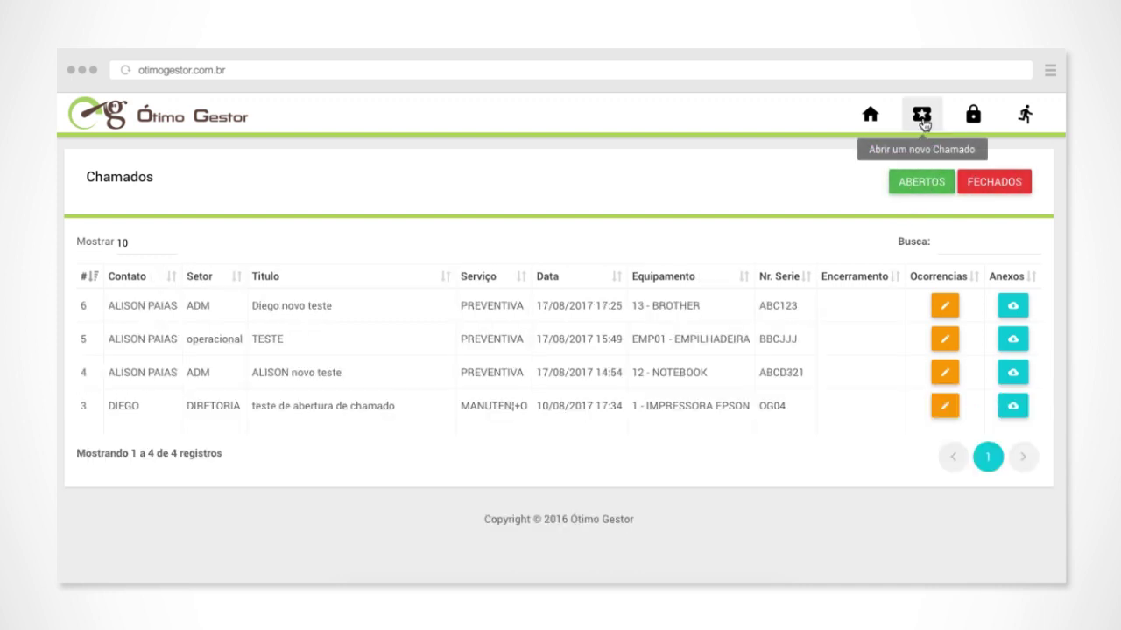
# Start a new support ticket and select EMPILHADEIRA as its equipment
pyautogui.click(922, 121)
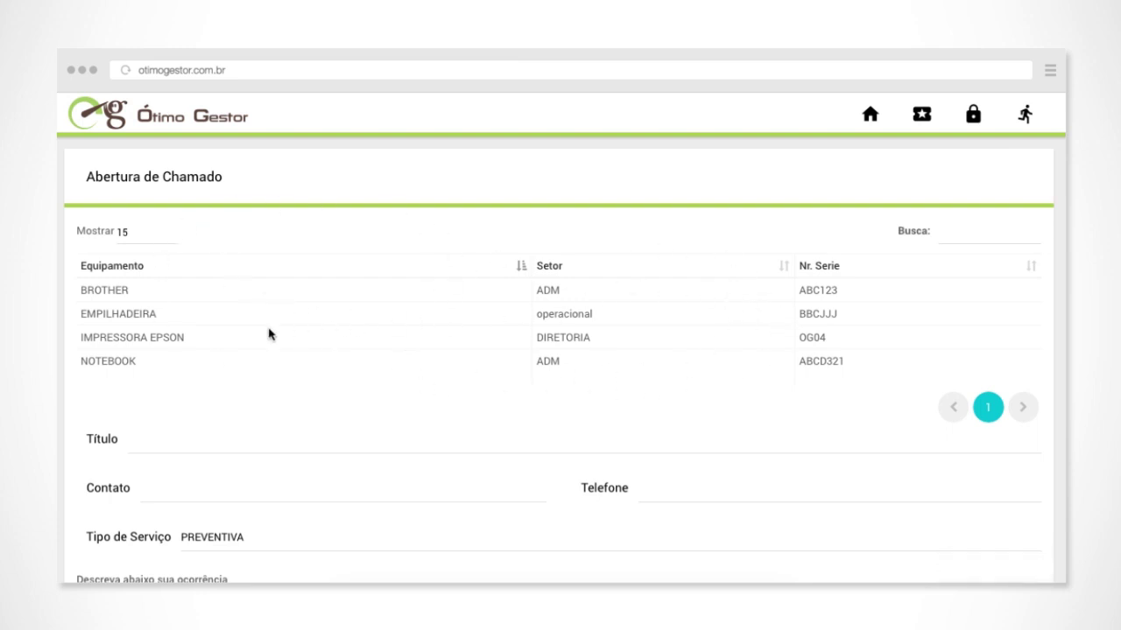
pyautogui.click(144, 312)
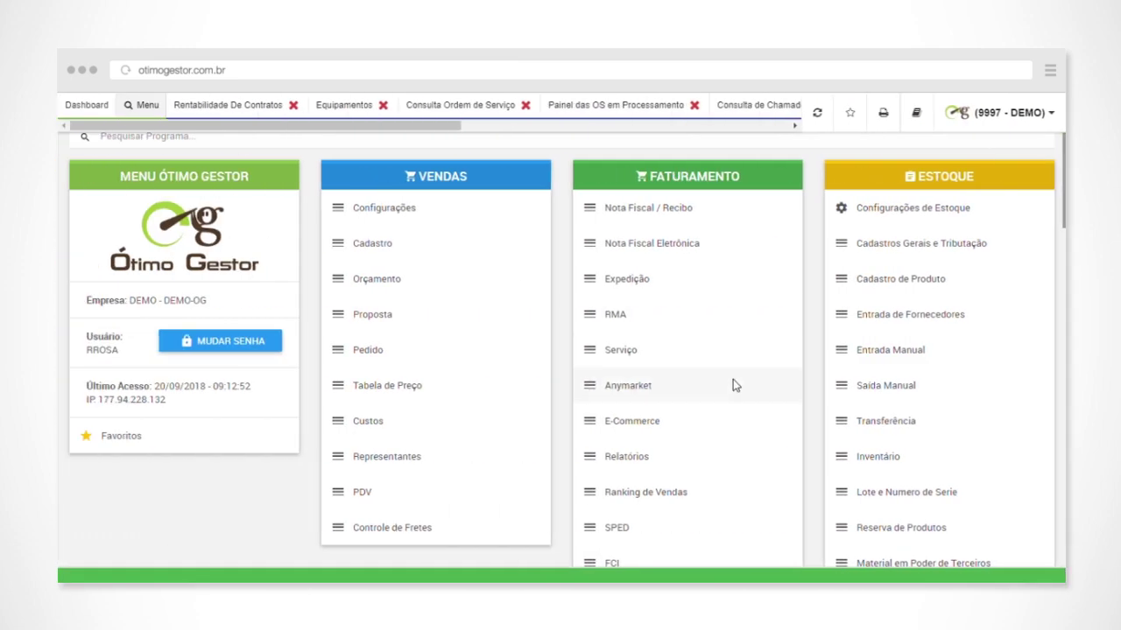
# Look through the ERP module menu, from Vendas, Faturamento and Estoque to Serviços, Financeiro and CRM
pyautogui.scroll(-3, 908, 250)
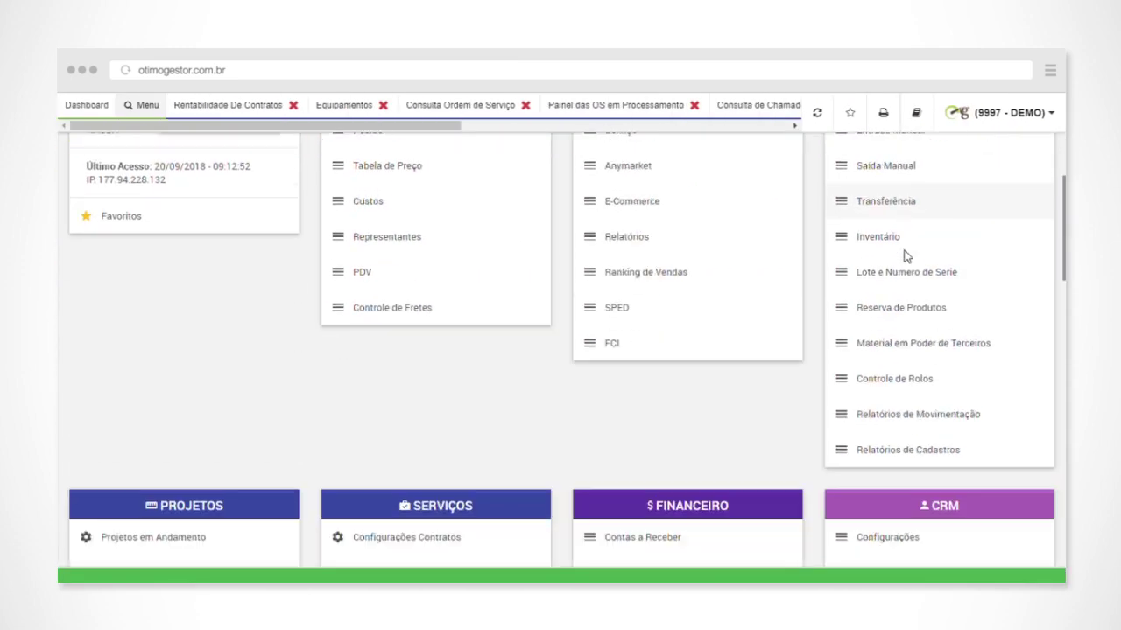
pyautogui.scroll(1, 908, 259)
pyautogui.scroll(-4, 866, 267)
pyautogui.scroll(5, 845, 289)
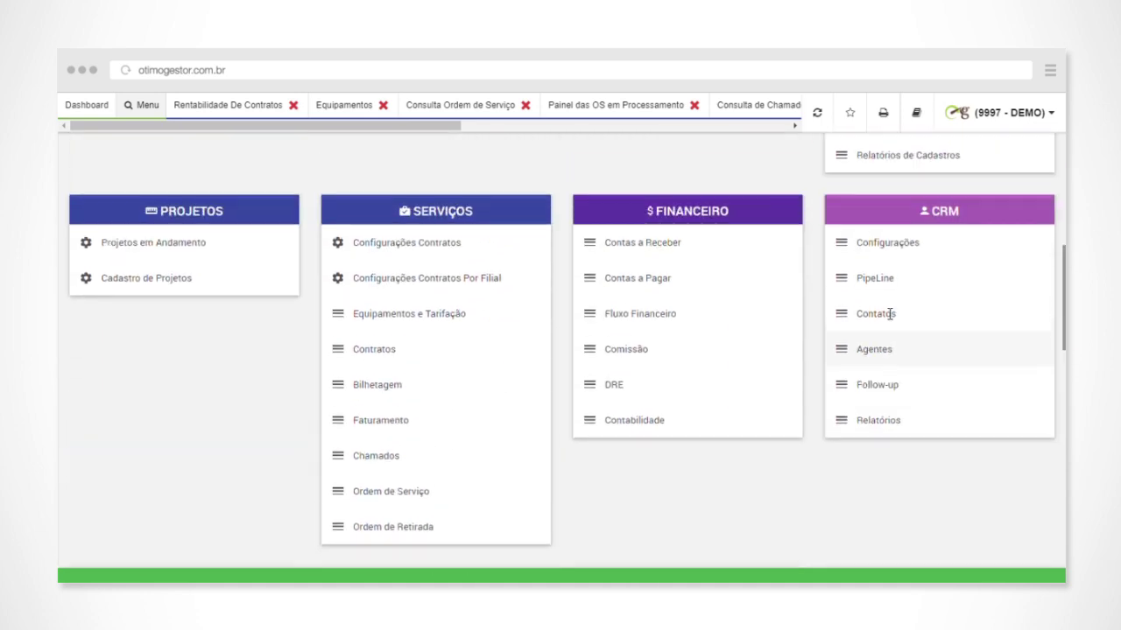
pyautogui.scroll(2, 882, 303)
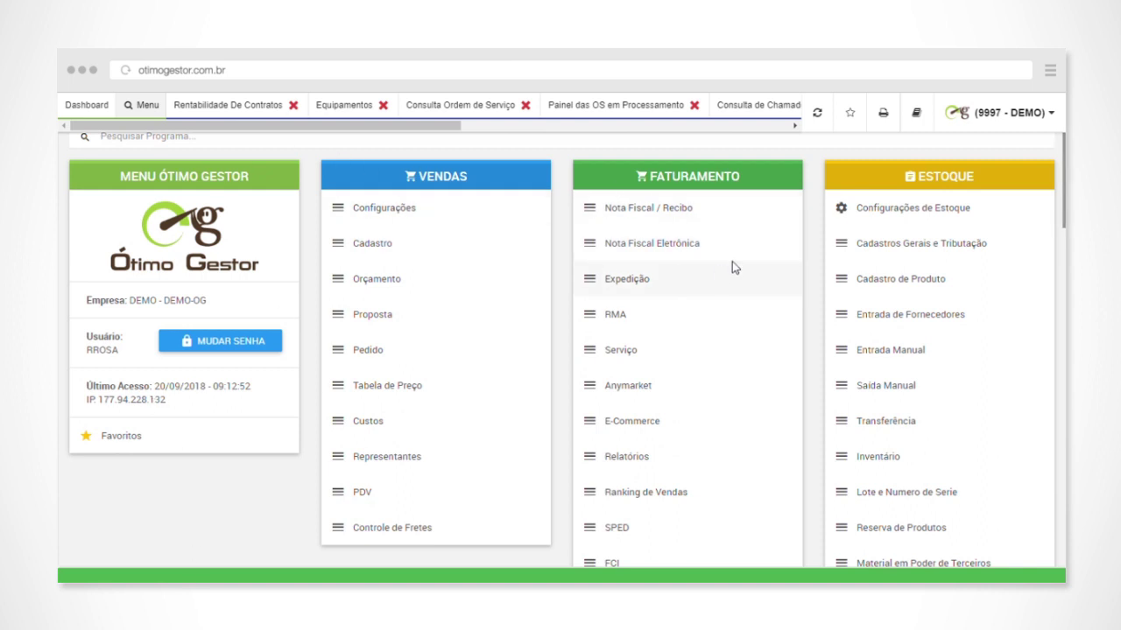
# Search the program menu for "cadastro de p" and close the suggestion list
pyautogui.click(200, 143)
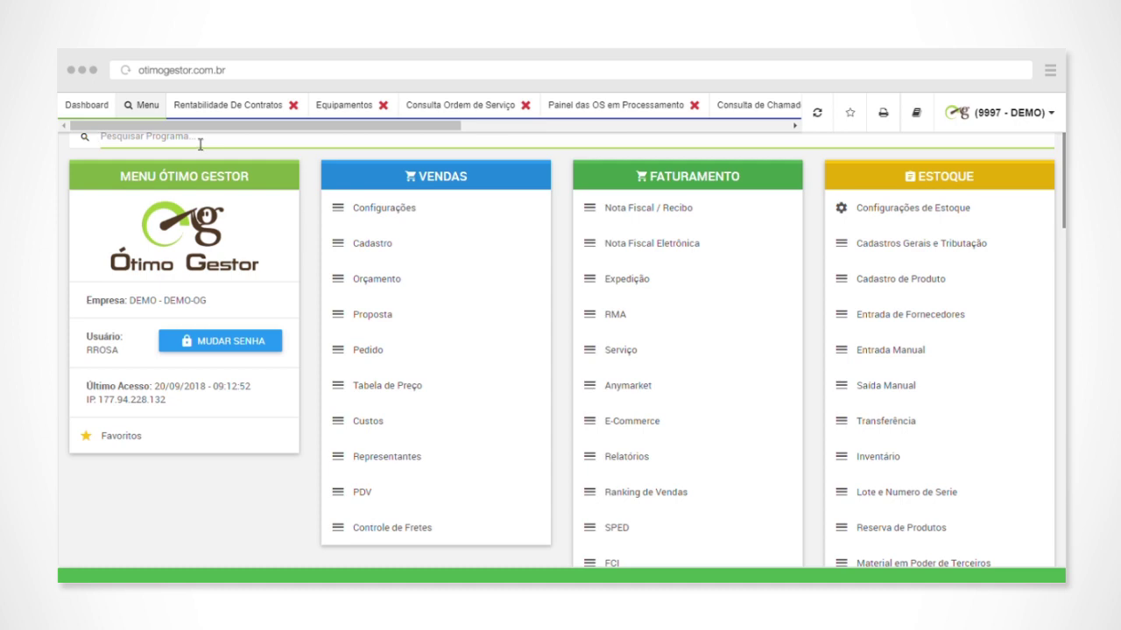
pyautogui.write('c')
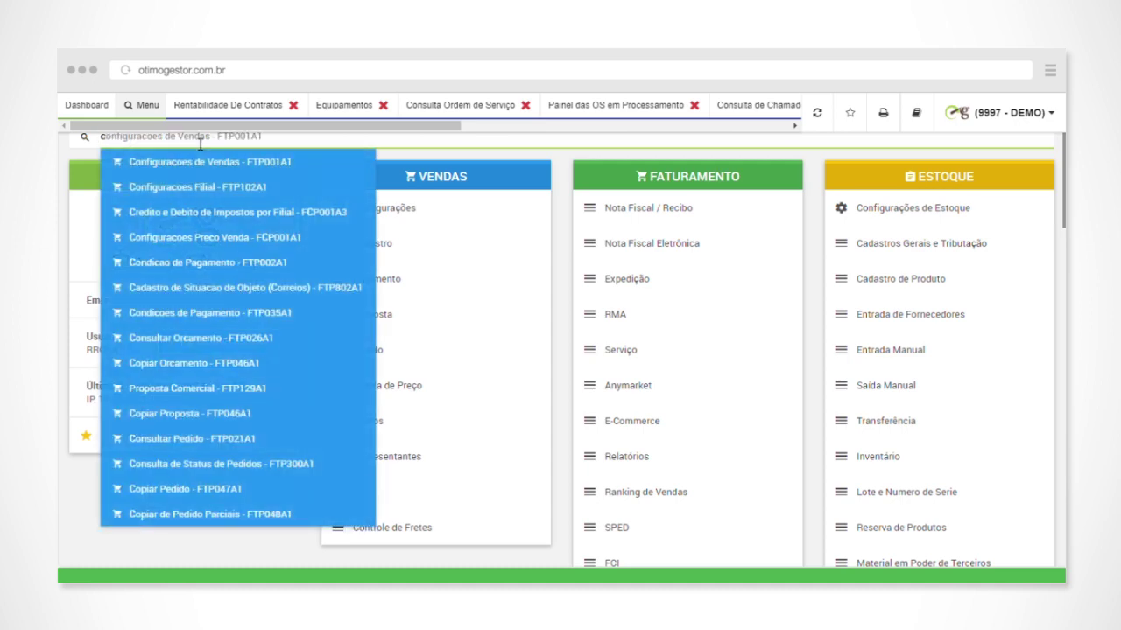
pyautogui.write('ad')
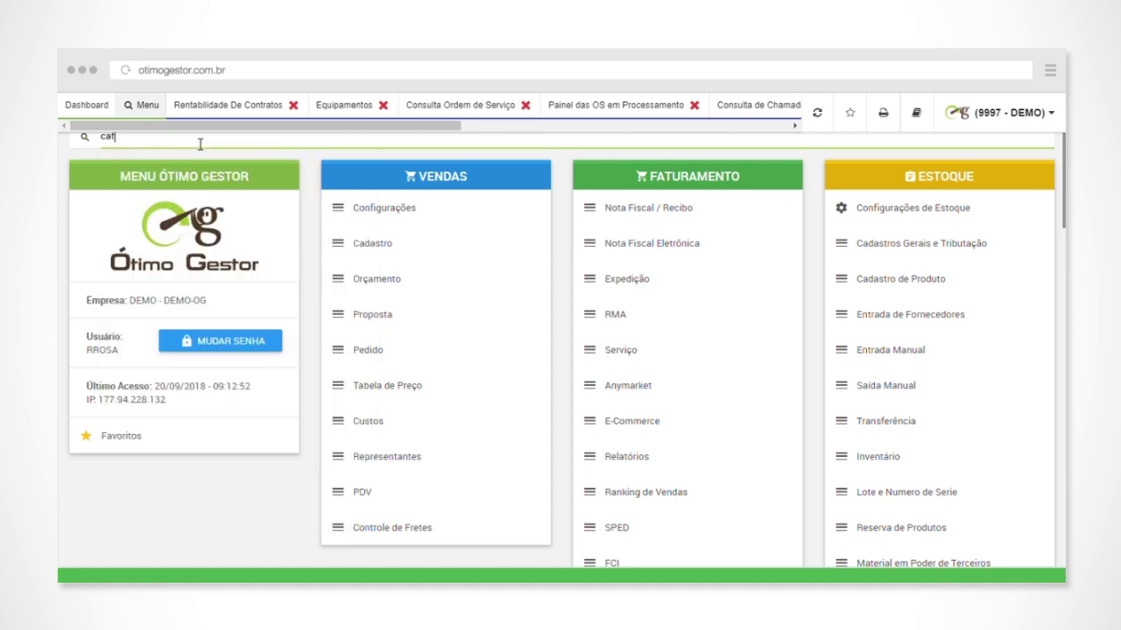
pyautogui.write('astro de ')
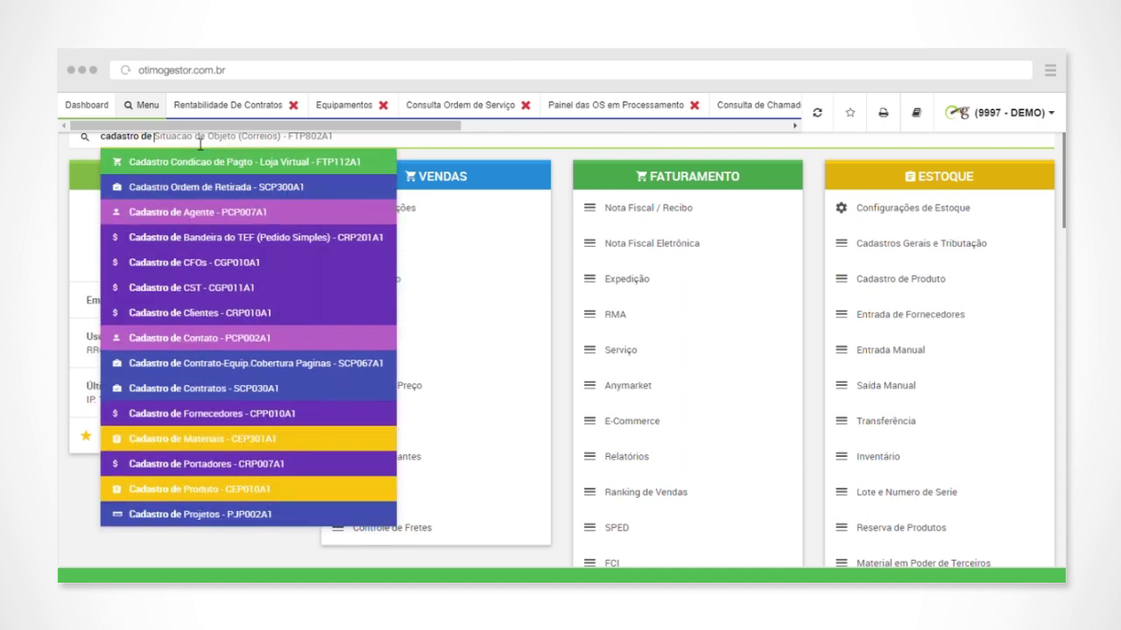
pyautogui.write('p')
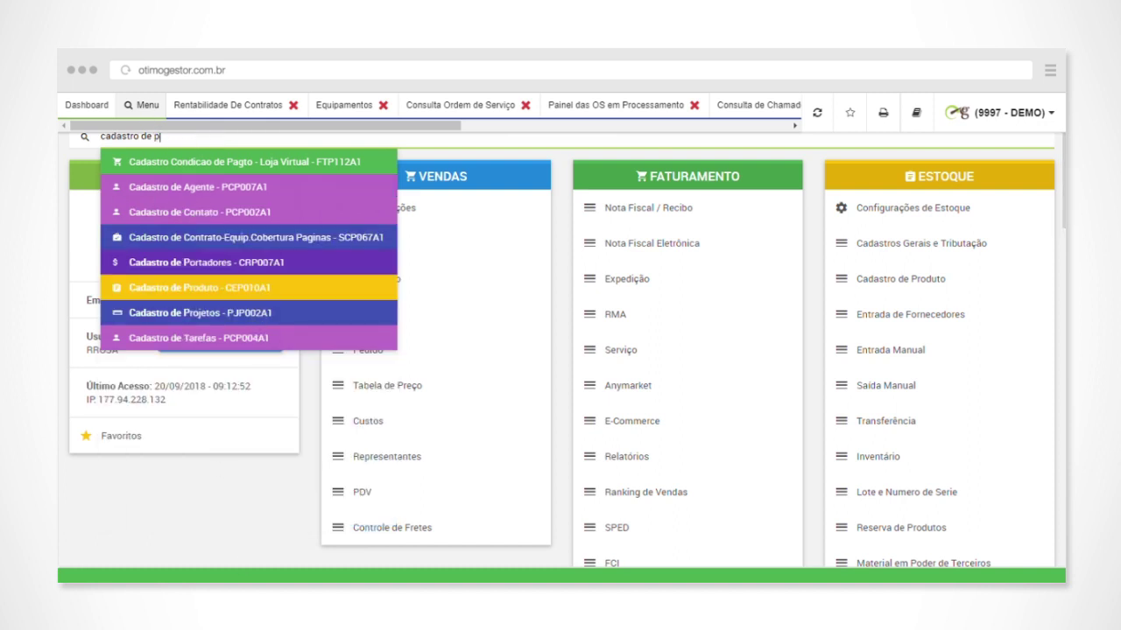
pyautogui.click(256, 523)
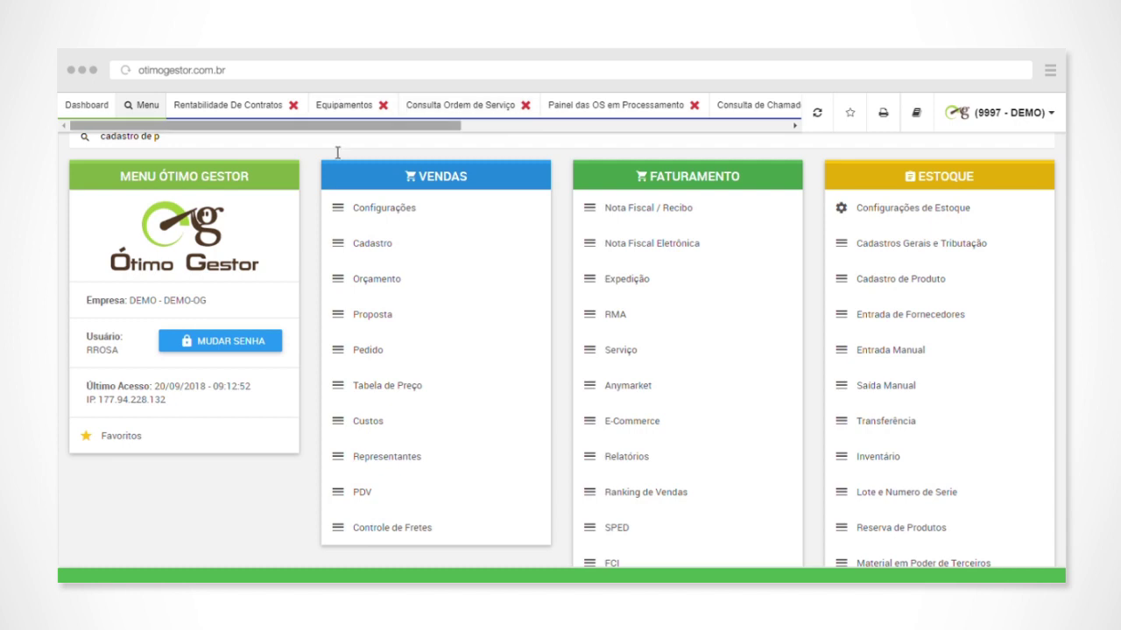
# Review the Favoritos shortcuts and the last access details in the user panel
pyautogui.click(179, 437)
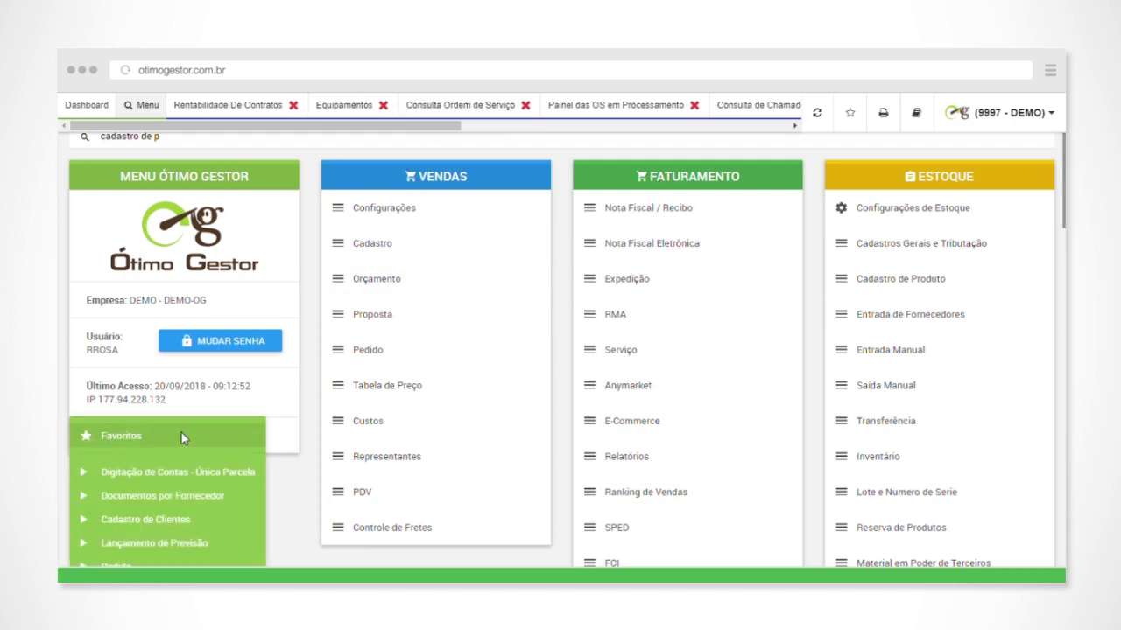
pyautogui.scroll(-5, 219, 442)
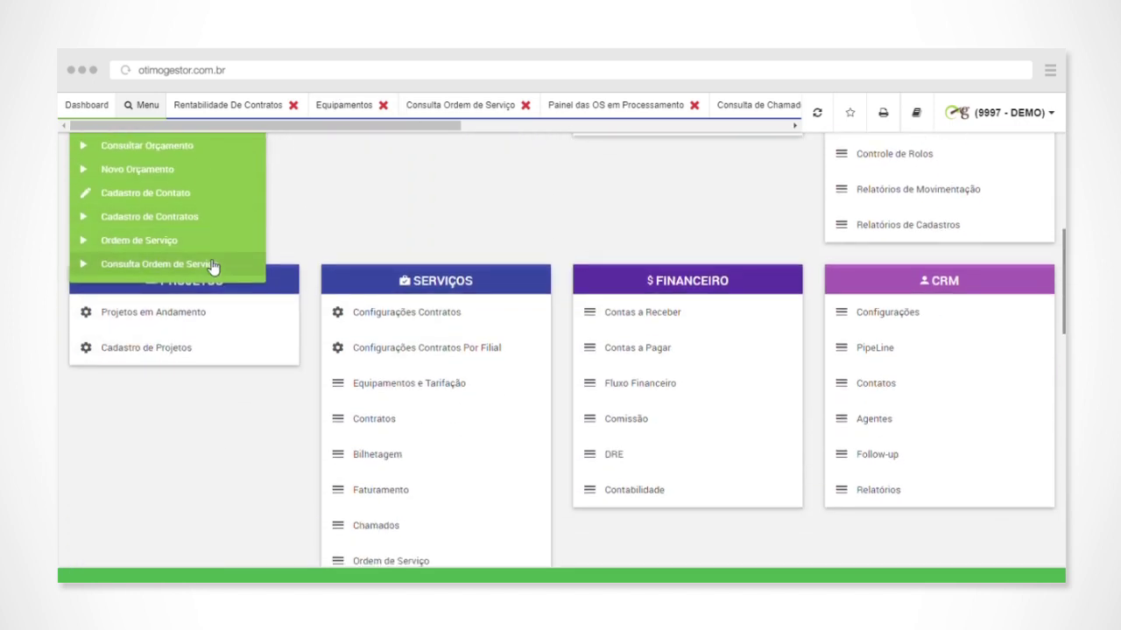
pyautogui.scroll(6, 213, 266)
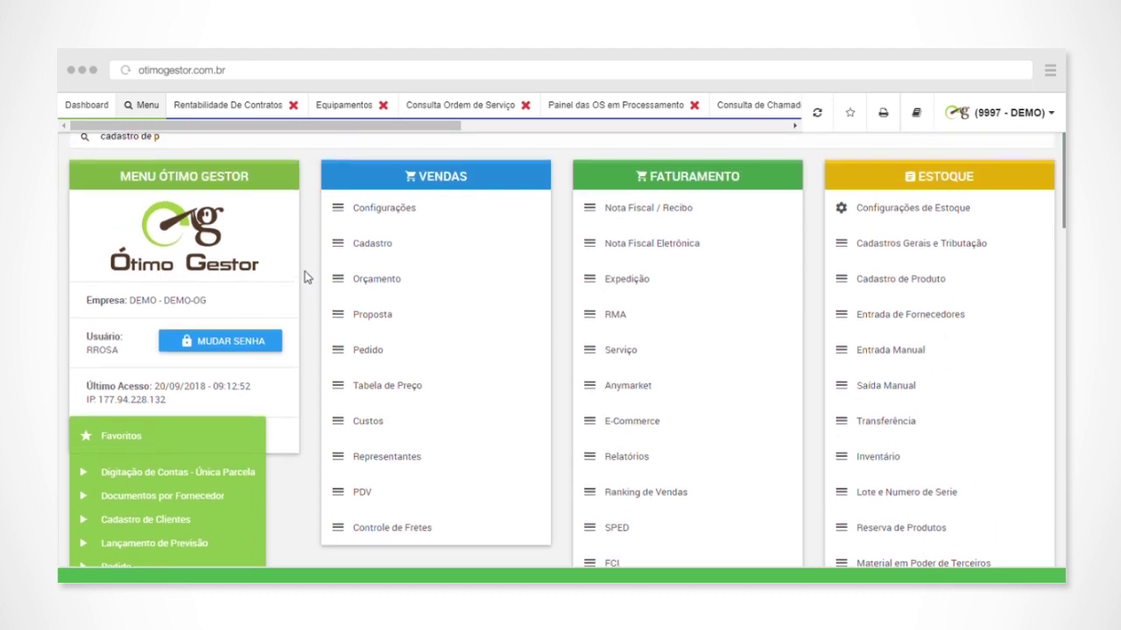
pyautogui.click(305, 277)
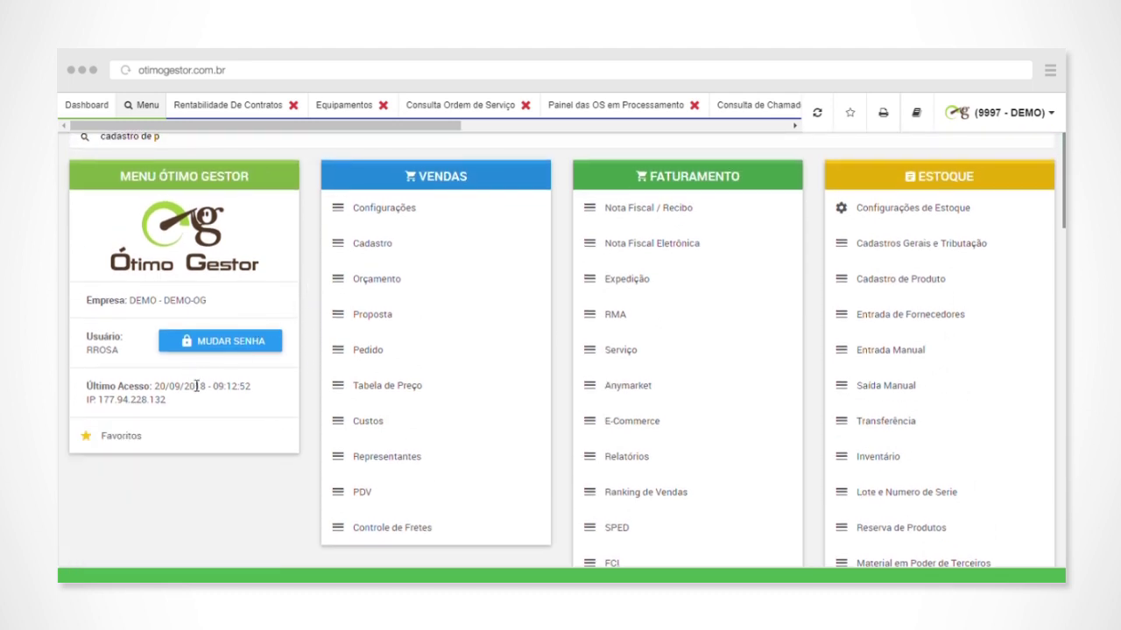
pyautogui.moveTo(181, 386); pyautogui.dragTo(290, 402)
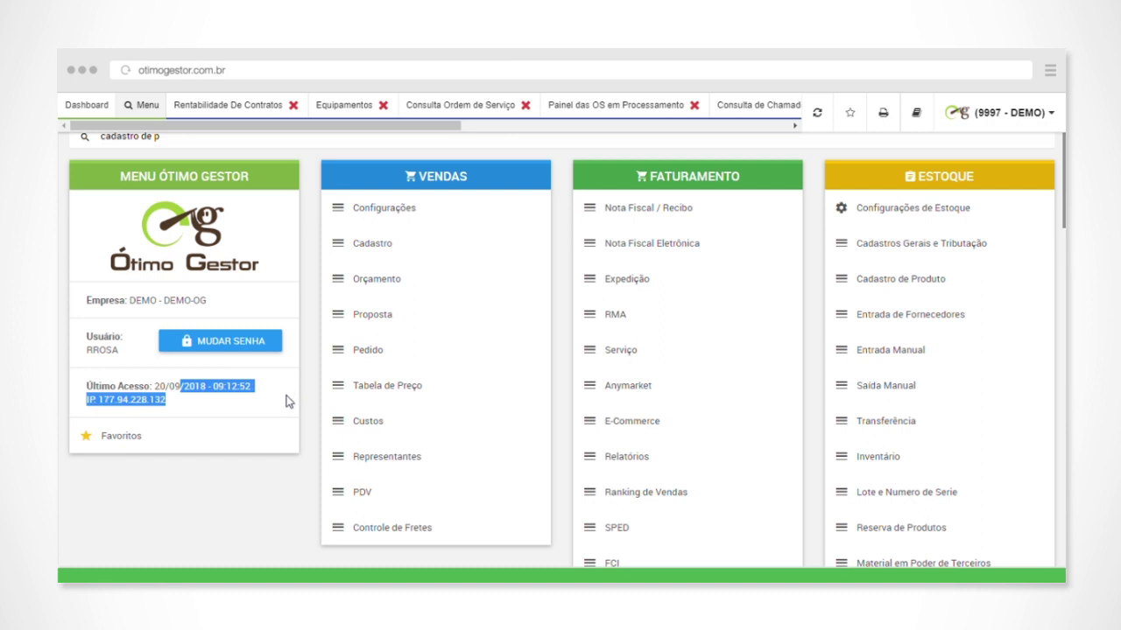
pyautogui.click(310, 337)
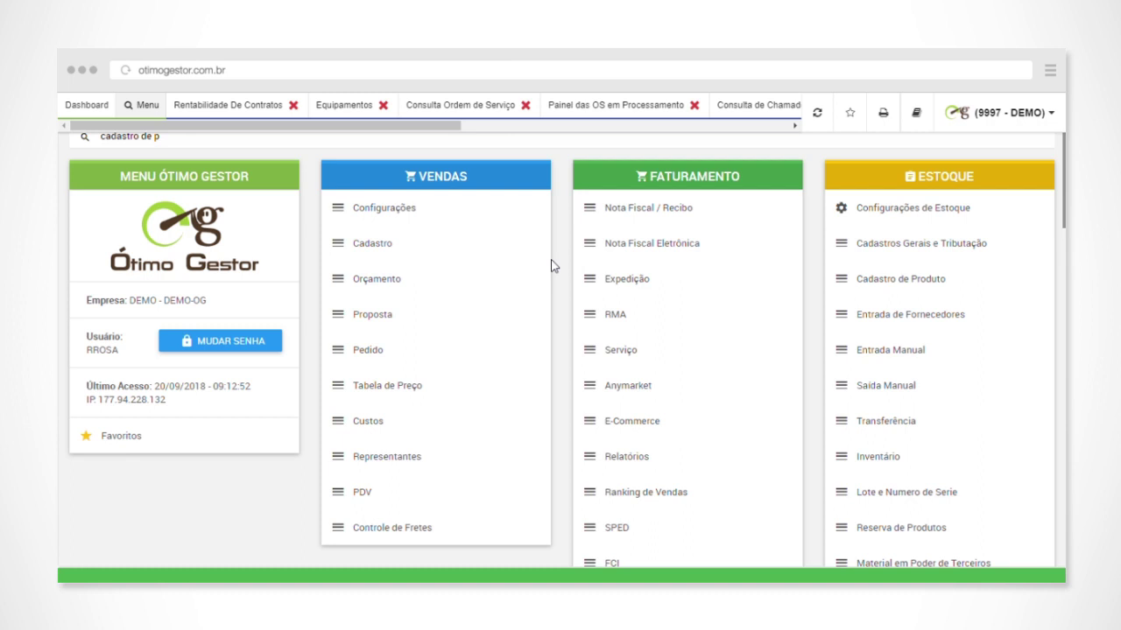
pyautogui.scroll(-3, 687, 298)
pyautogui.scroll(3, 674, 342)
pyautogui.scroll(-1, 560, 279)
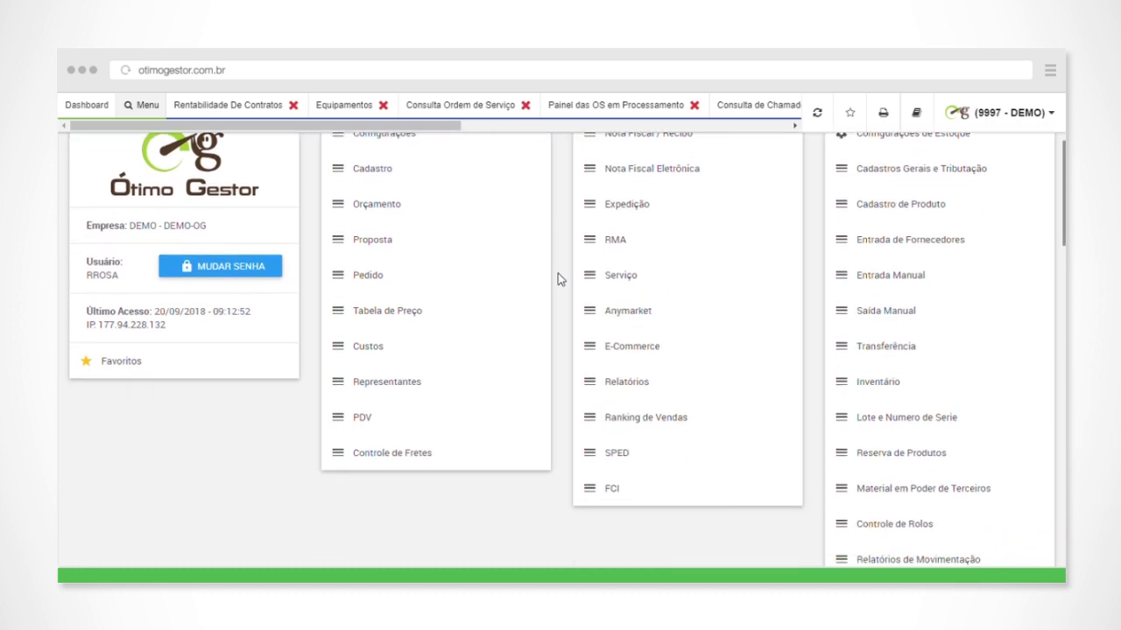
pyautogui.scroll(1, 558, 274)
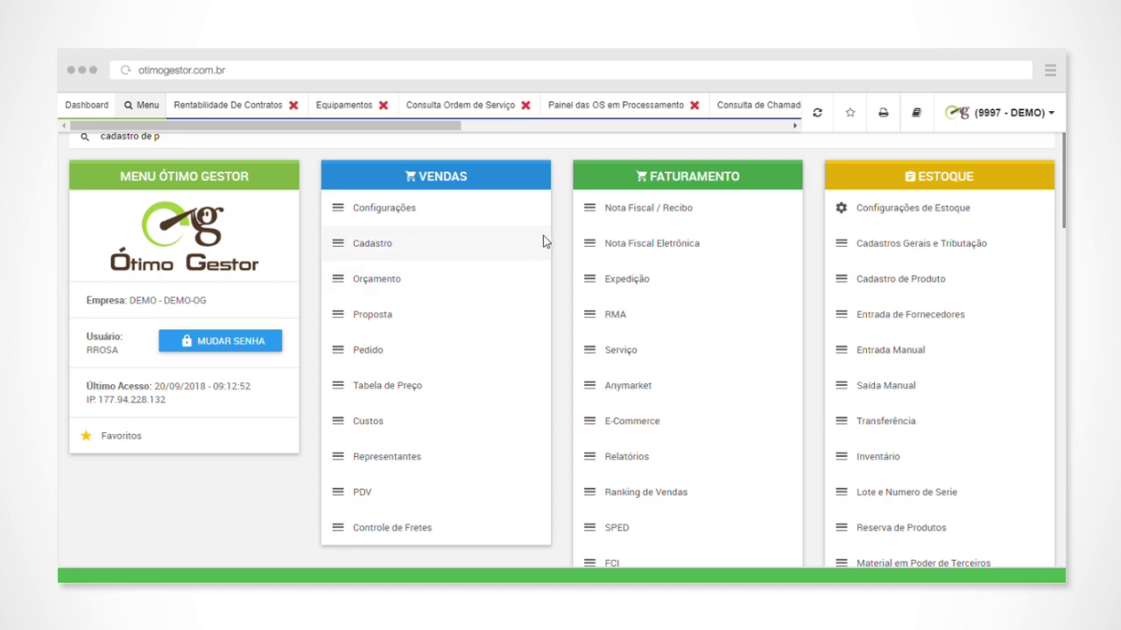
pyautogui.scroll(-6, 560, 254)
pyautogui.scroll(4, 564, 262)
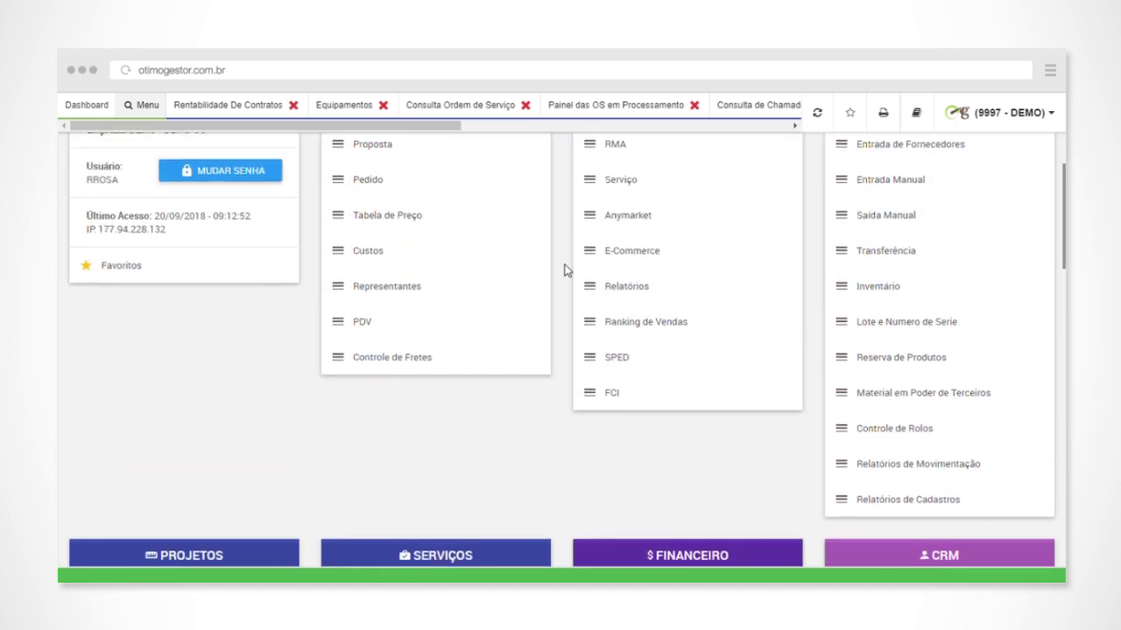
pyautogui.scroll(3, 564, 267)
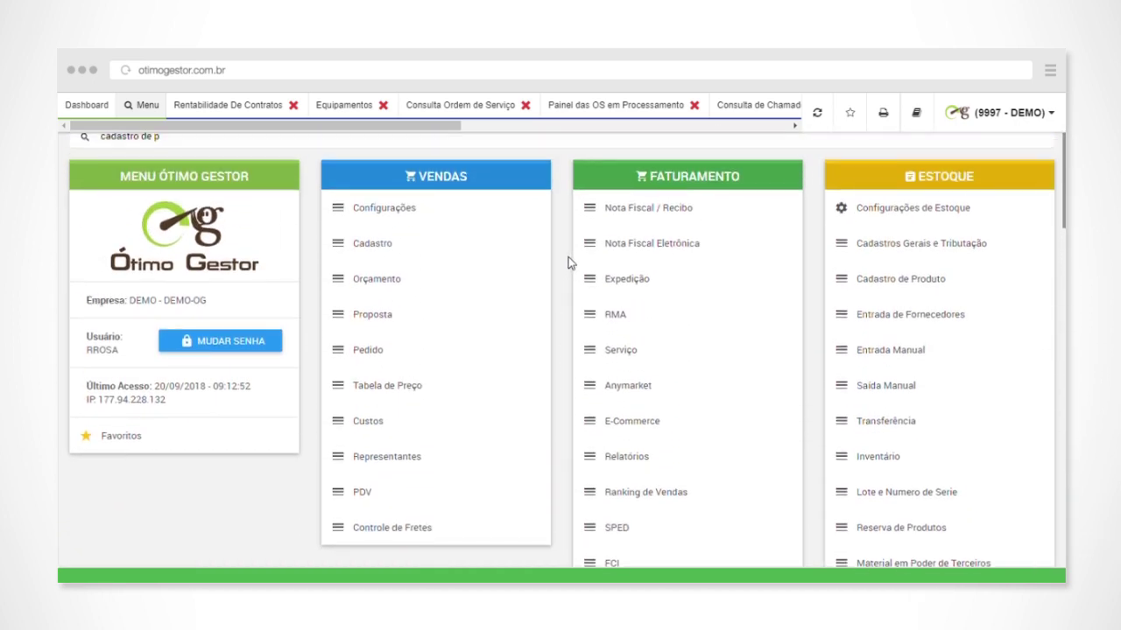
# Clear the program search text and highlight the last access IP address in the user panel
pyautogui.click(229, 146)
pyautogui.press('BackSpace')
pyautogui.press('BackSpace')
pyautogui.press('BackSpace')
pyautogui.press('BackSpace')
pyautogui.press('BackSpace')
pyautogui.press('BackSpace')
pyautogui.press('BackSpace')
pyautogui.press('BackSpace')
pyautogui.press('BackSpace')
pyautogui.press('BackSpace')
pyautogui.press('BackSpace')
pyautogui.press('BackSpace')
pyautogui.press('BackSpace')
pyautogui.moveTo(114, 401); pyautogui.dragTo(181, 400)
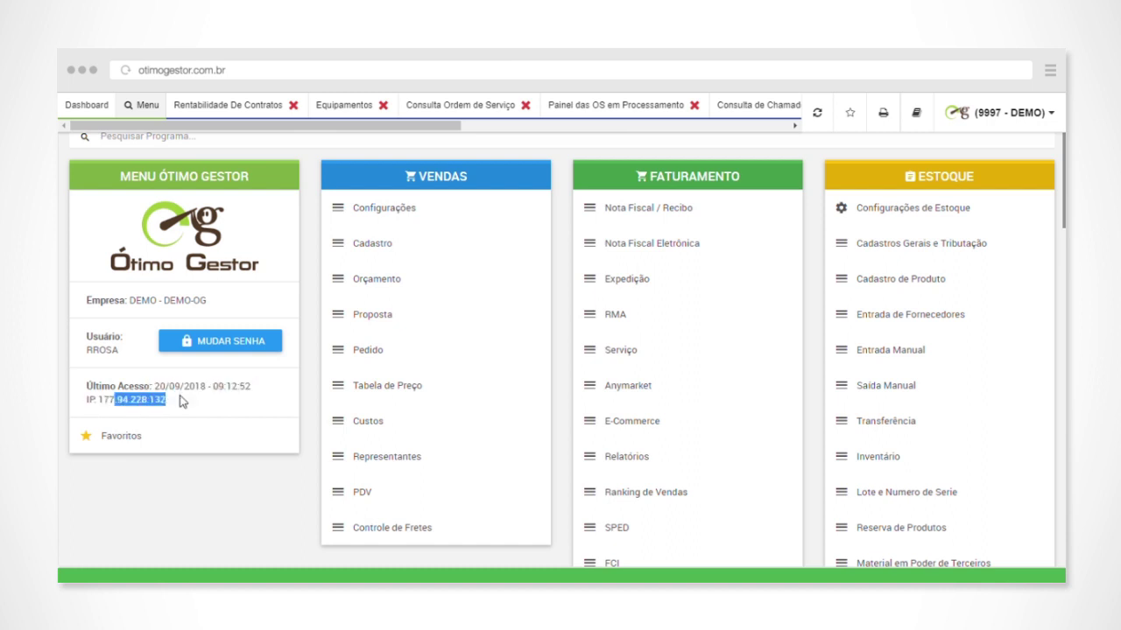
# Clear the highlight on the IP address and highlight the Último Acesso date and time in the user panel
pyautogui.click(299, 385)
pyautogui.moveTo(184, 387); pyautogui.dragTo(253, 385)
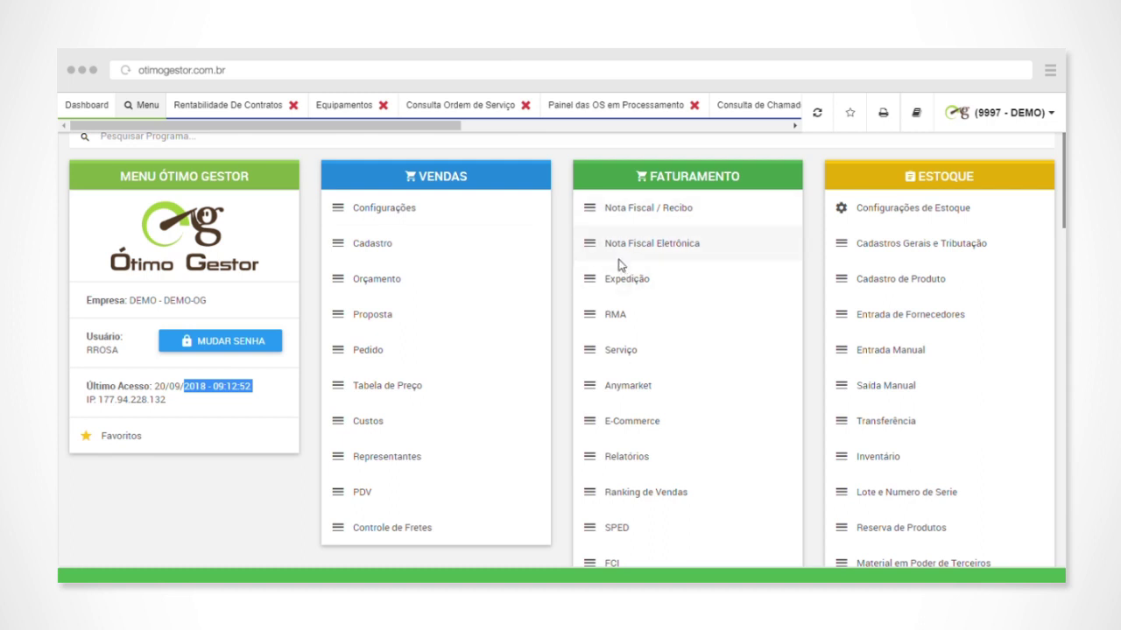
# Open the Rentabilidade De Contratos report and highlight the Receita column heading above the contract list
pyautogui.click(228, 105)
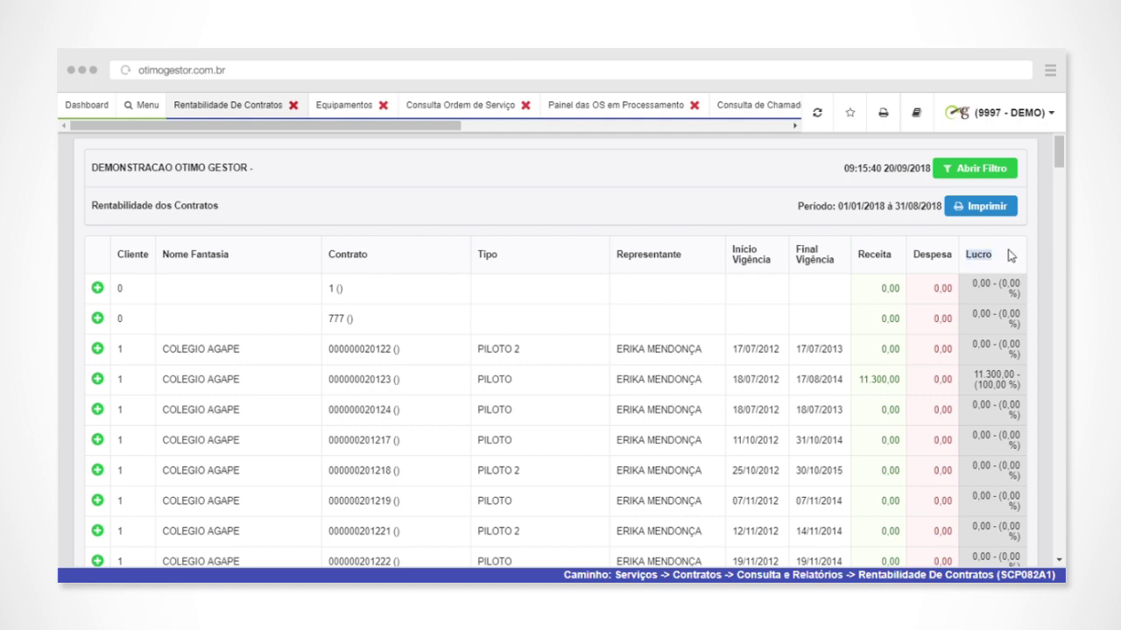
pyautogui.moveTo(938, 259); pyautogui.dragTo(880, 255)
pyautogui.scroll(-1, 812, 411)
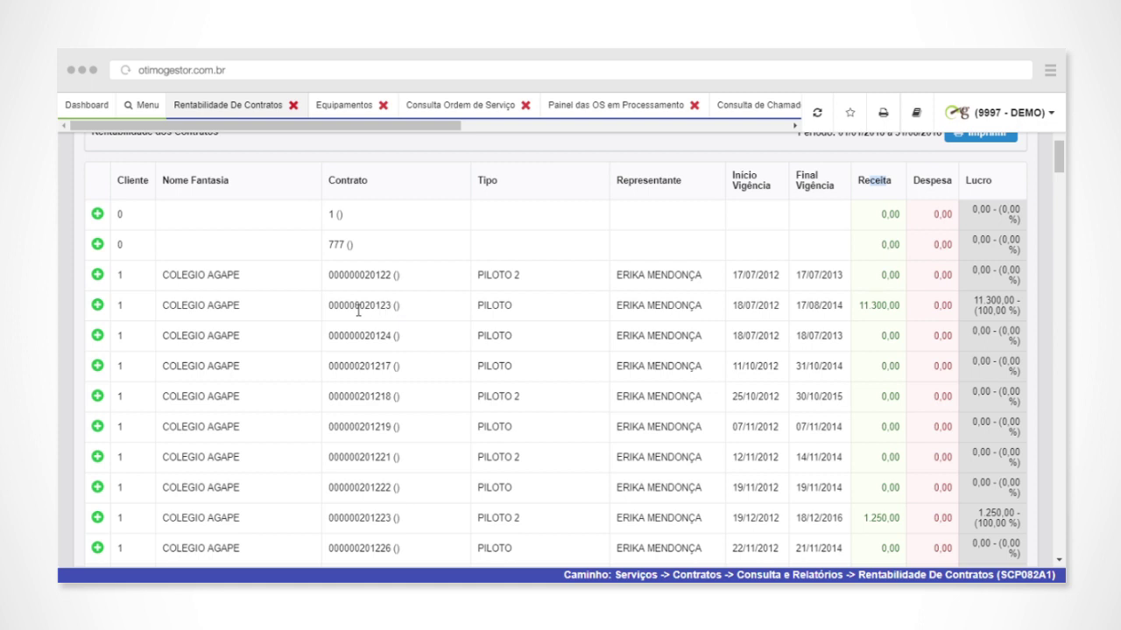
# Expand the Colegio Agape contract with 11.300,00 in revenue and review its contracted services, meters, recurring invoices, fiscal notes and issued duplicatas
pyautogui.click(98, 305)
pyautogui.scroll(-2, 613, 362)
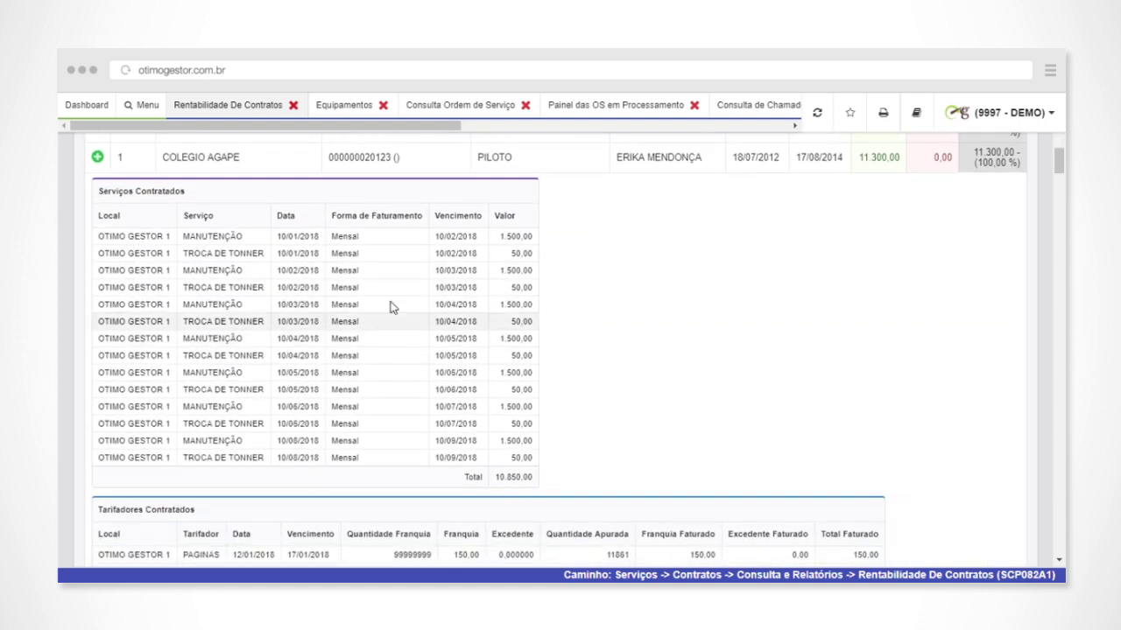
pyautogui.scroll(-1, 254, 259)
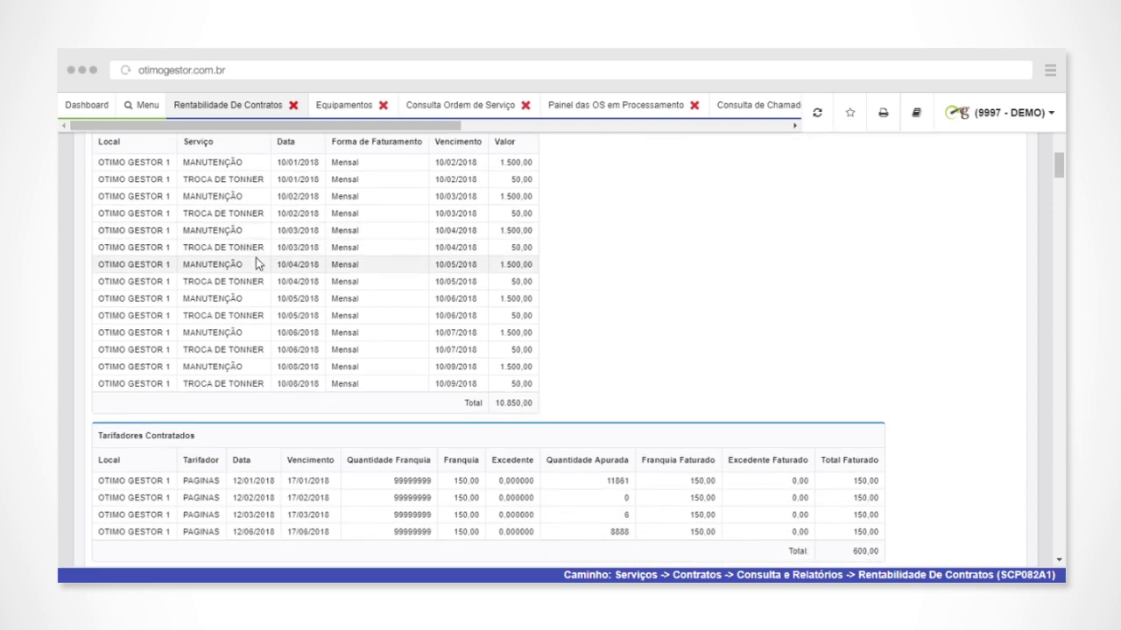
pyautogui.scroll(-1, 263, 267)
pyautogui.scroll(-4, 271, 289)
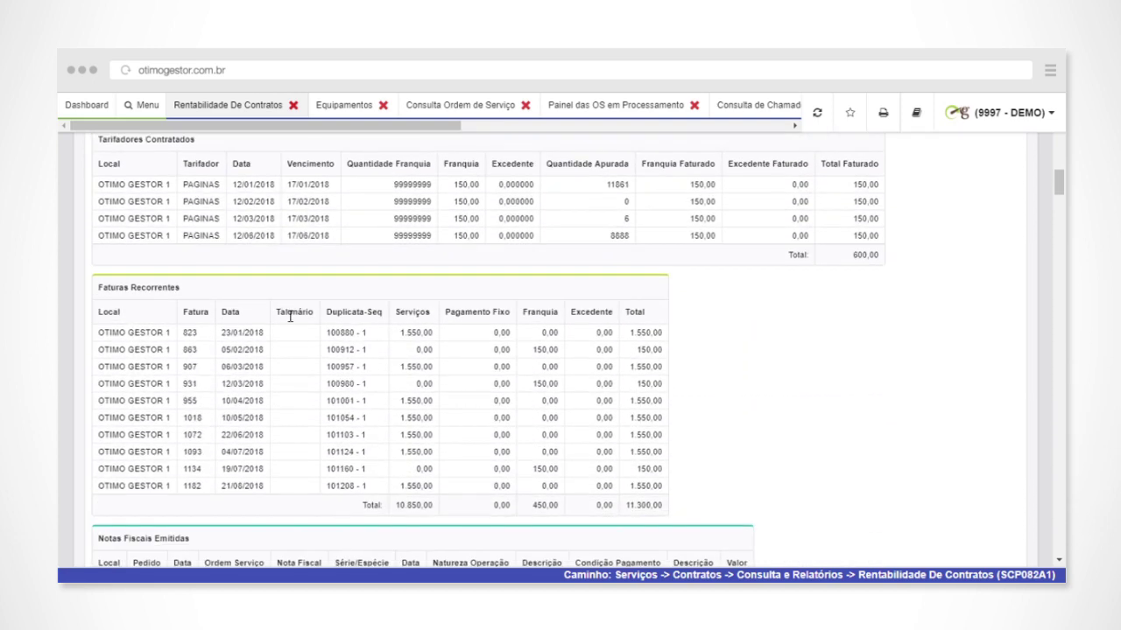
pyautogui.scroll(-3, 289, 313)
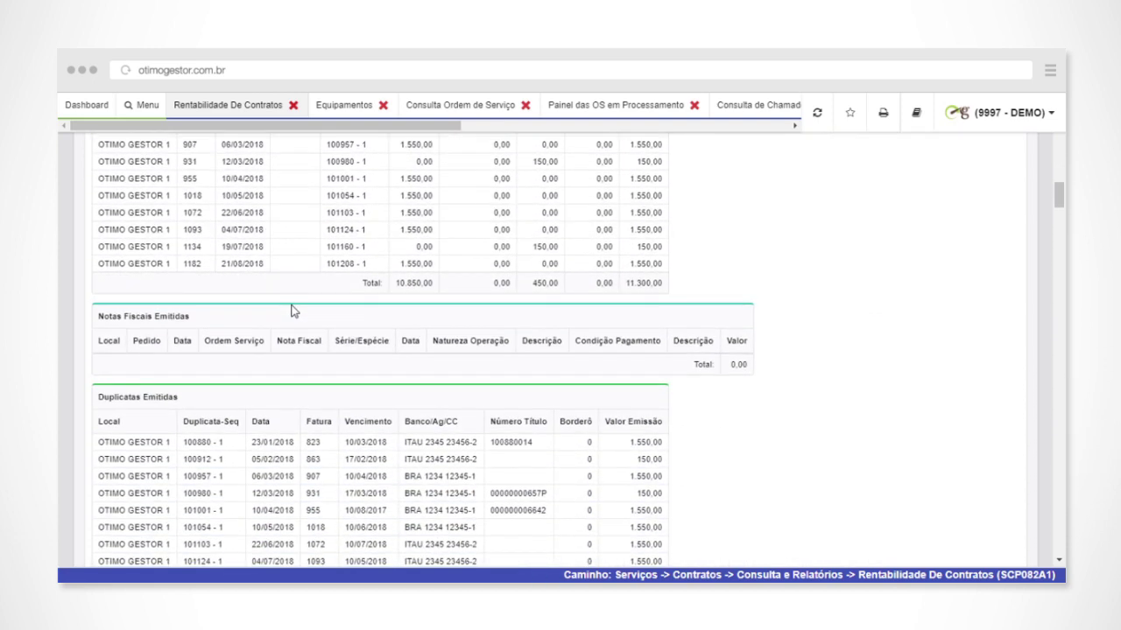
pyautogui.scroll(-4, 298, 304)
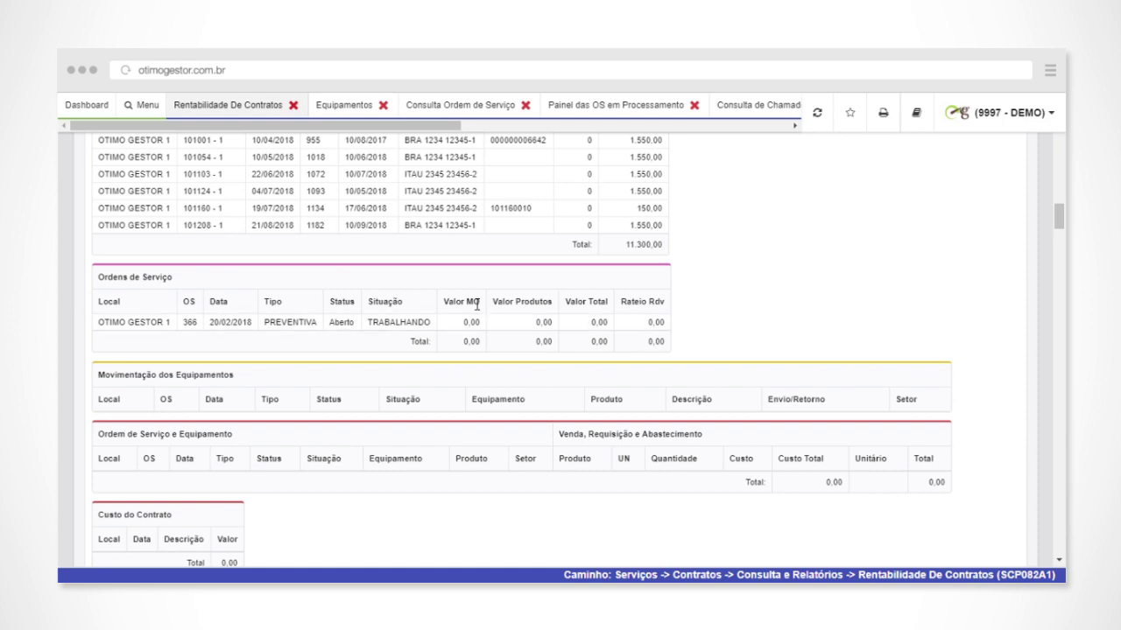
# Examine the contract's Ordens de Serviço, equipment movement and Custo do Contrato tables, highlighting the Custo heading
pyautogui.scroll(1, 525, 315)
pyautogui.scroll(-1, 613, 346)
pyautogui.scroll(1, 701, 368)
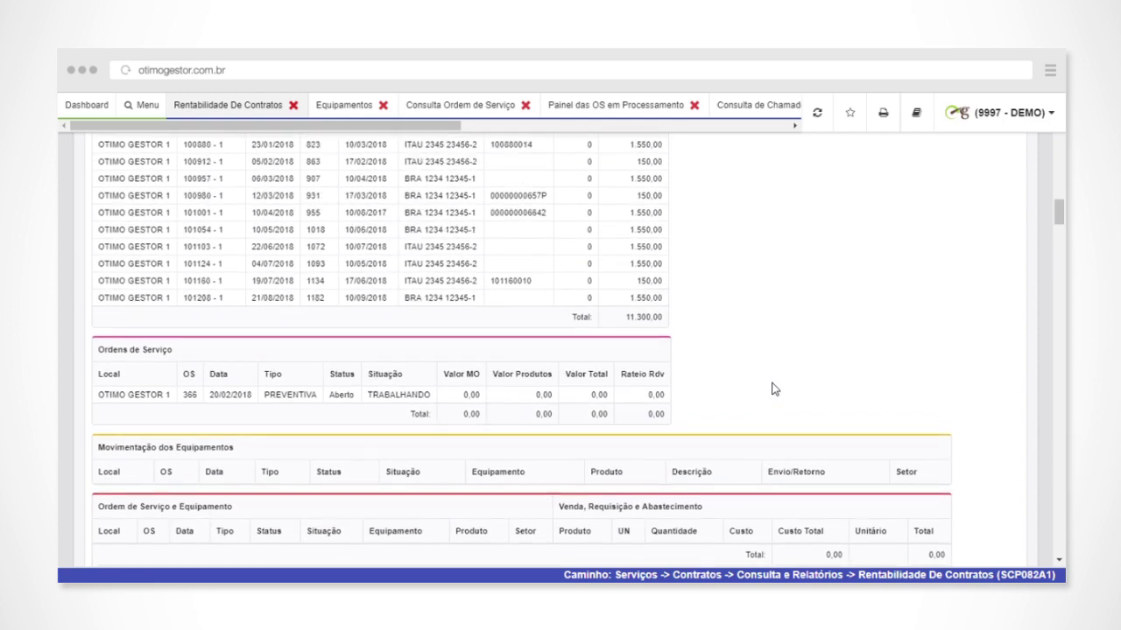
pyautogui.scroll(-1, 952, 491)
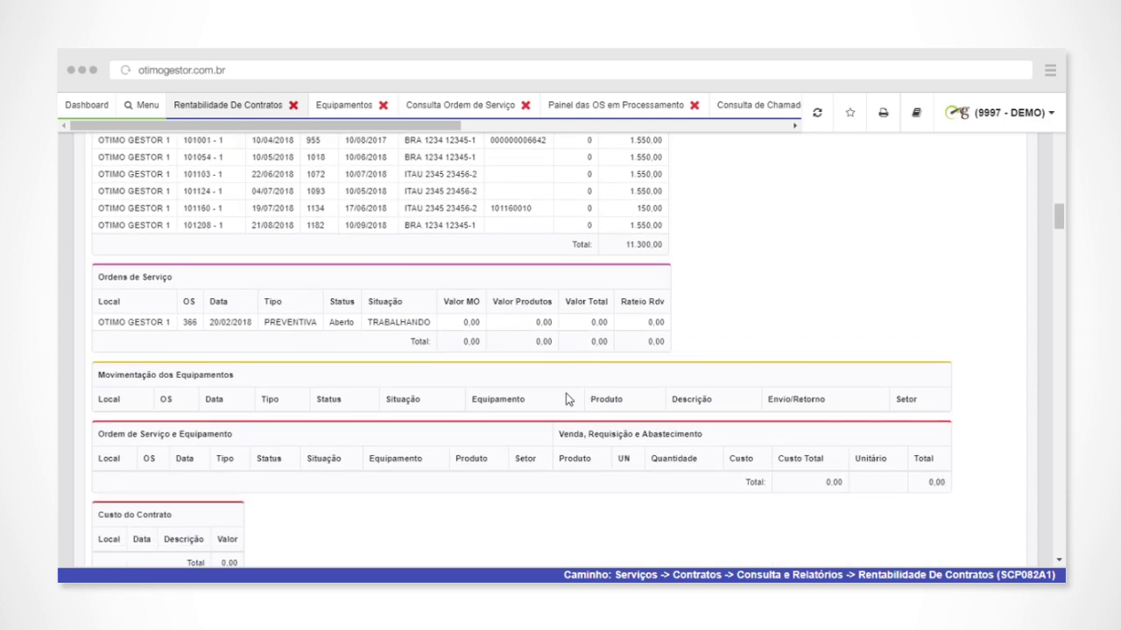
pyautogui.moveTo(728, 459); pyautogui.dragTo(741, 459)
pyautogui.scroll(-4, 1055, 225)
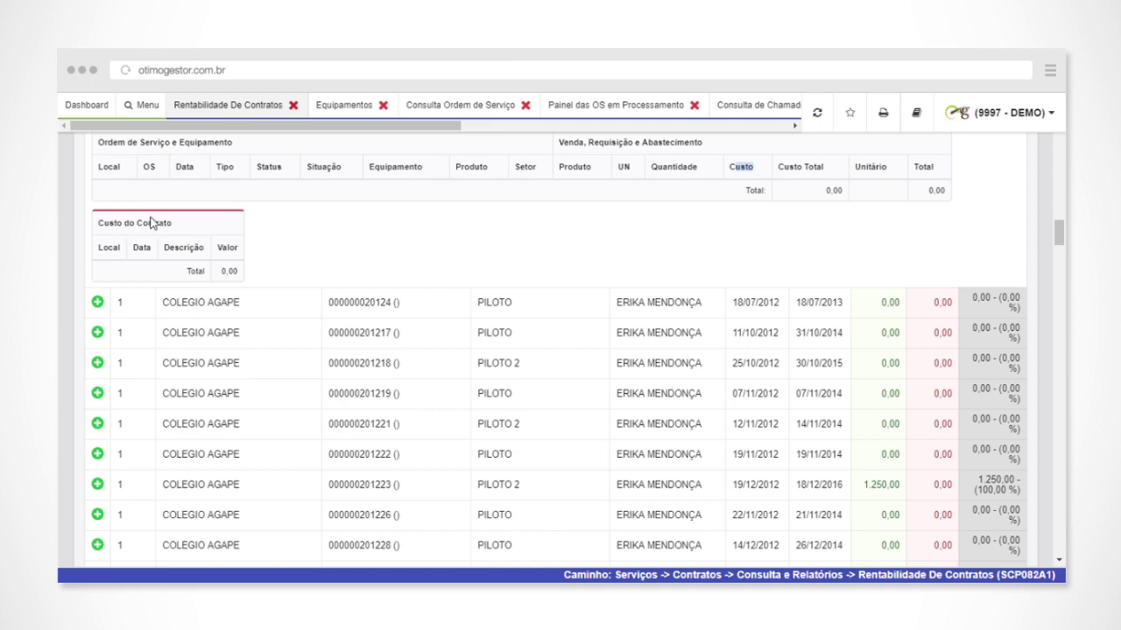
pyautogui.scroll(4, 159, 230)
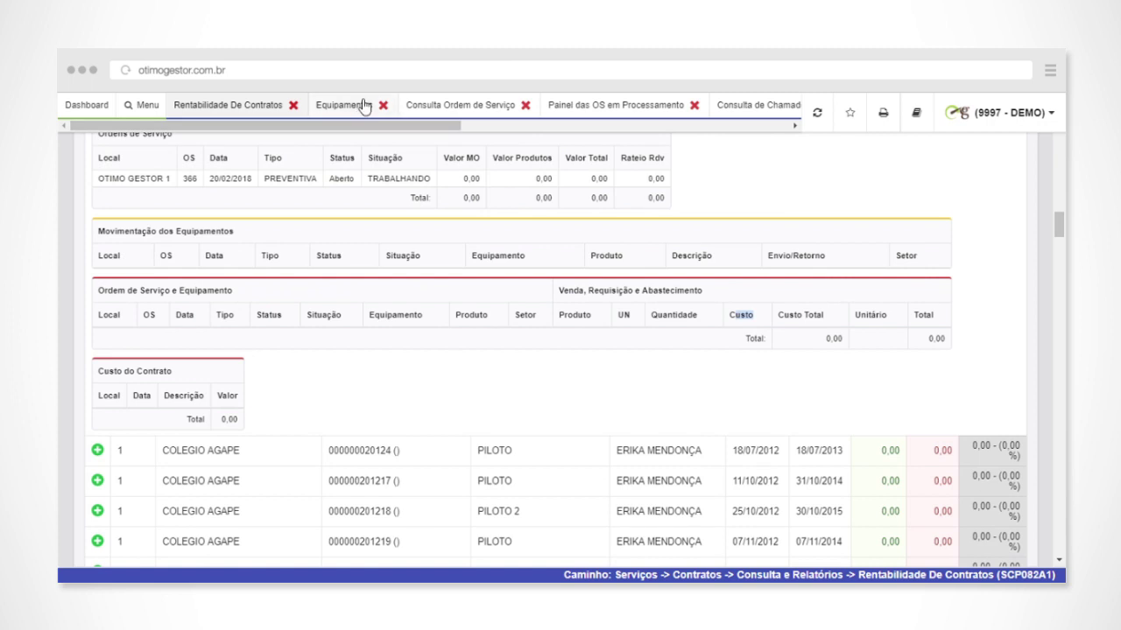
# Open the Equipamentos record for NOTE01 and review its Histórico dos Apontamentos and Histórico das Movimentações, collapsing both sections
pyautogui.click(364, 107)
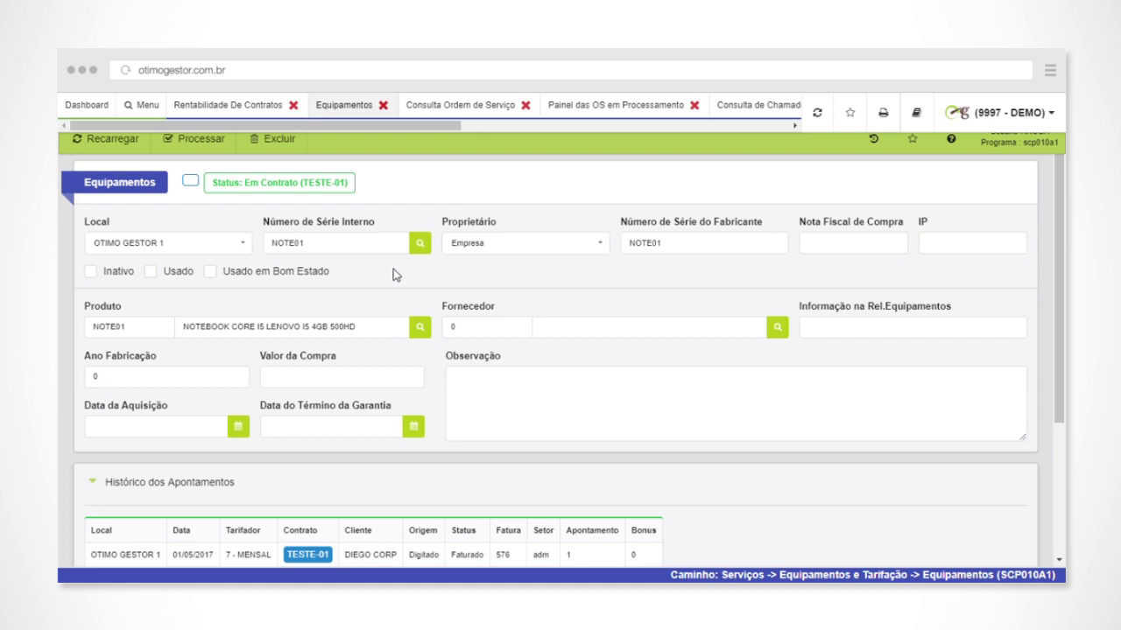
pyautogui.scroll(-2, 399, 273)
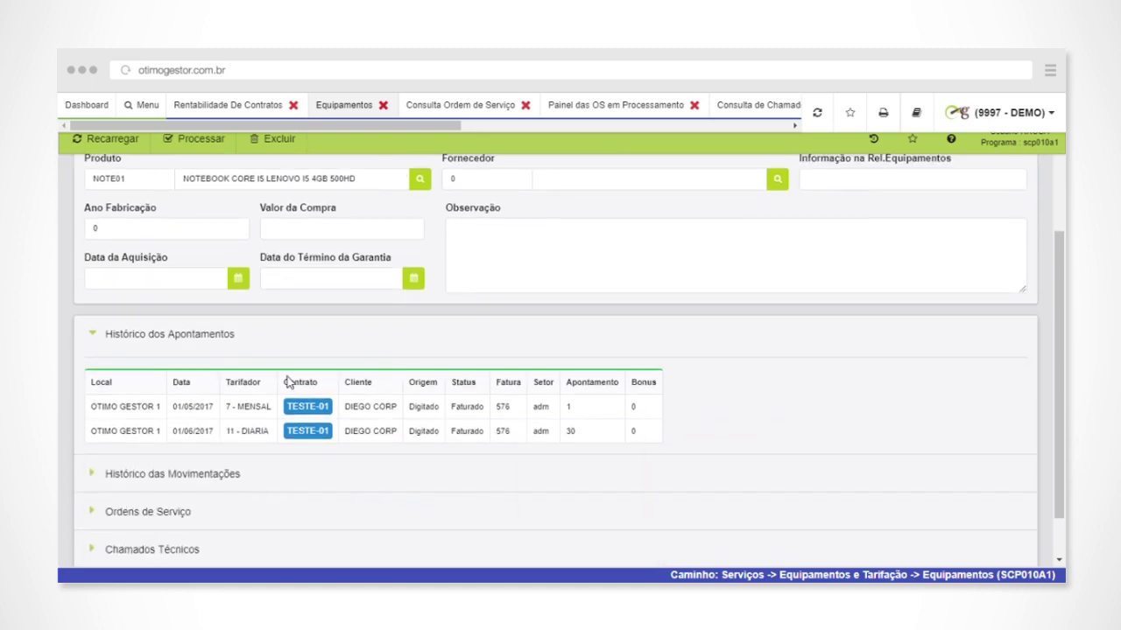
pyautogui.click(186, 336)
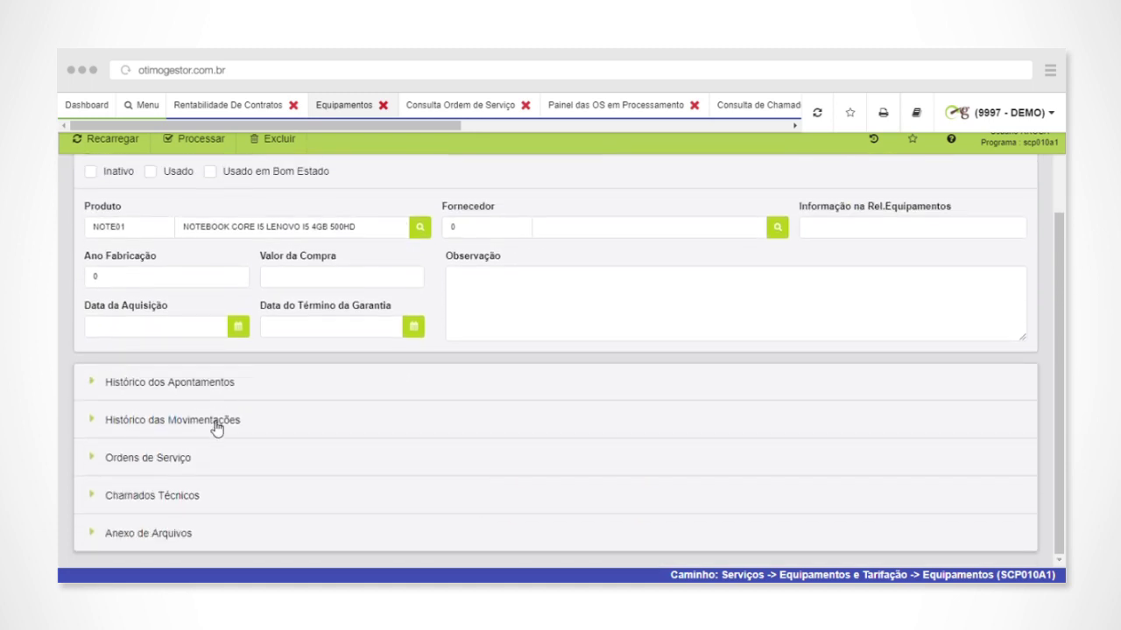
pyautogui.click(216, 428)
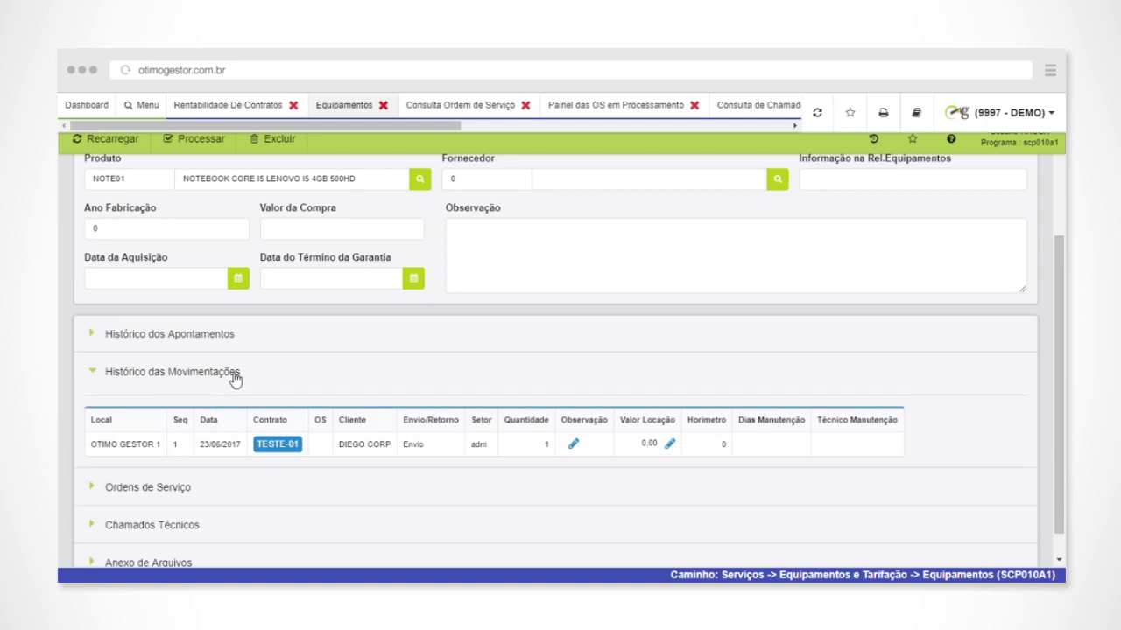
pyautogui.click(235, 376)
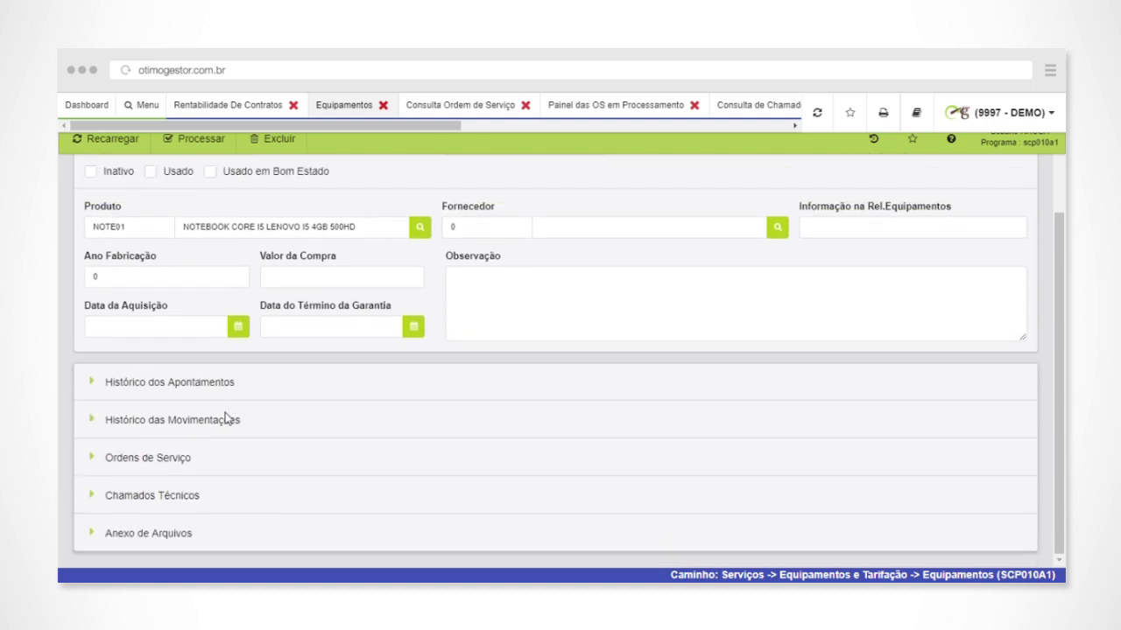
# Expand and collapse the equipment's Ordens de Serviço, Chamados Técnicos and Anexo de Arquivos sections in turn
pyautogui.click(153, 465)
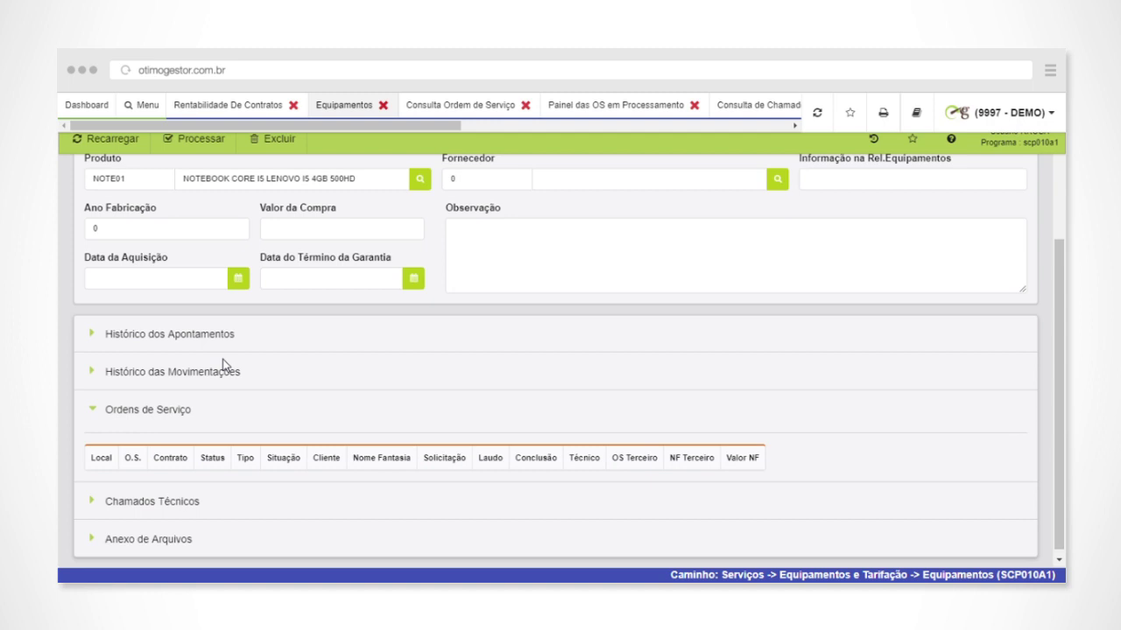
pyautogui.click(171, 406)
pyautogui.click(180, 497)
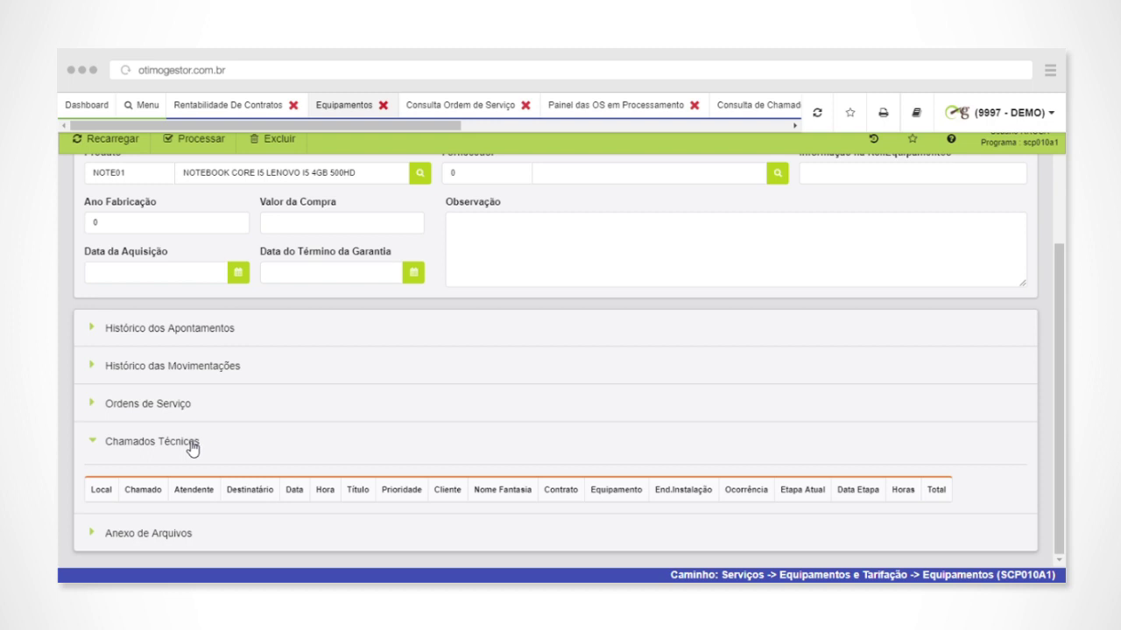
pyautogui.click(193, 446)
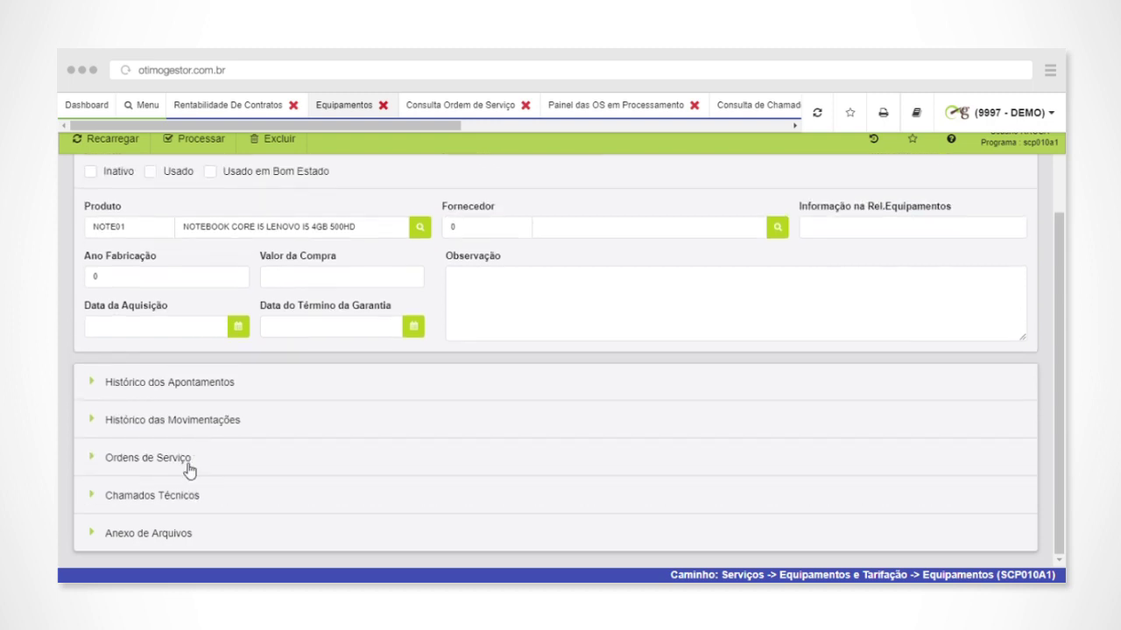
pyautogui.click(153, 535)
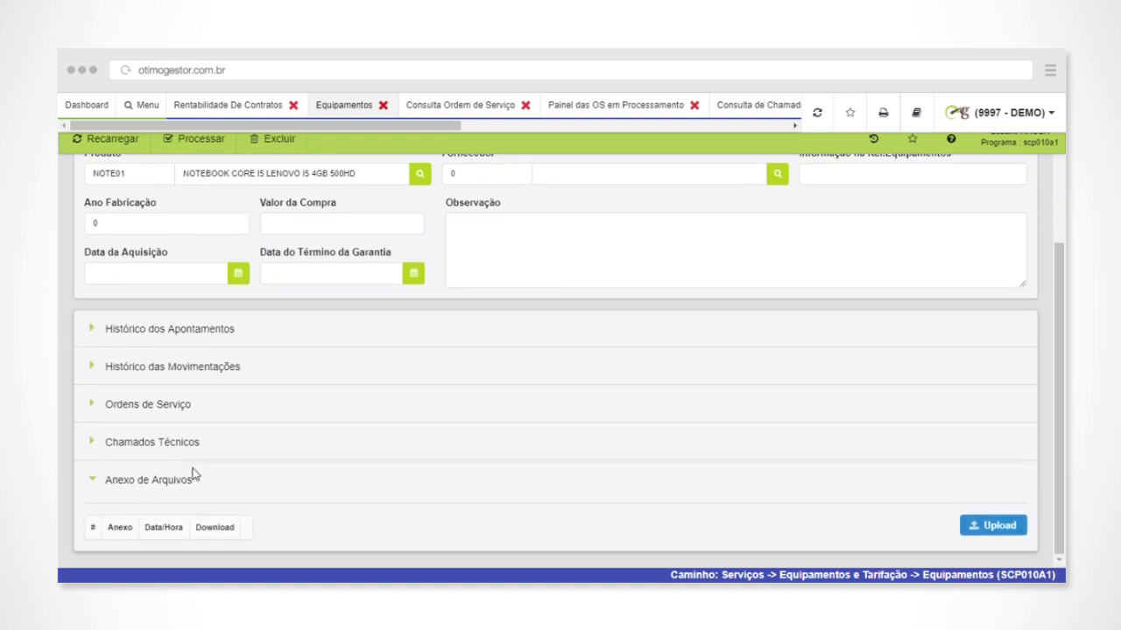
pyautogui.click(144, 489)
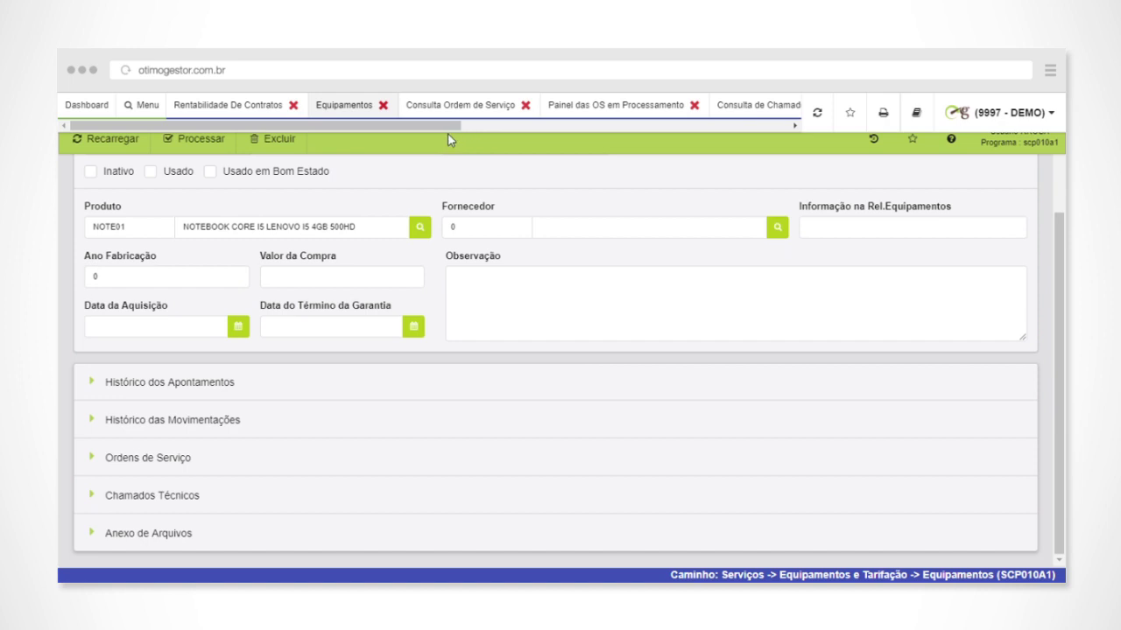
# View the Consulta Ordem de Serviço filters and the Painel das OS em Processamento list of open orders
pyautogui.click(464, 109)
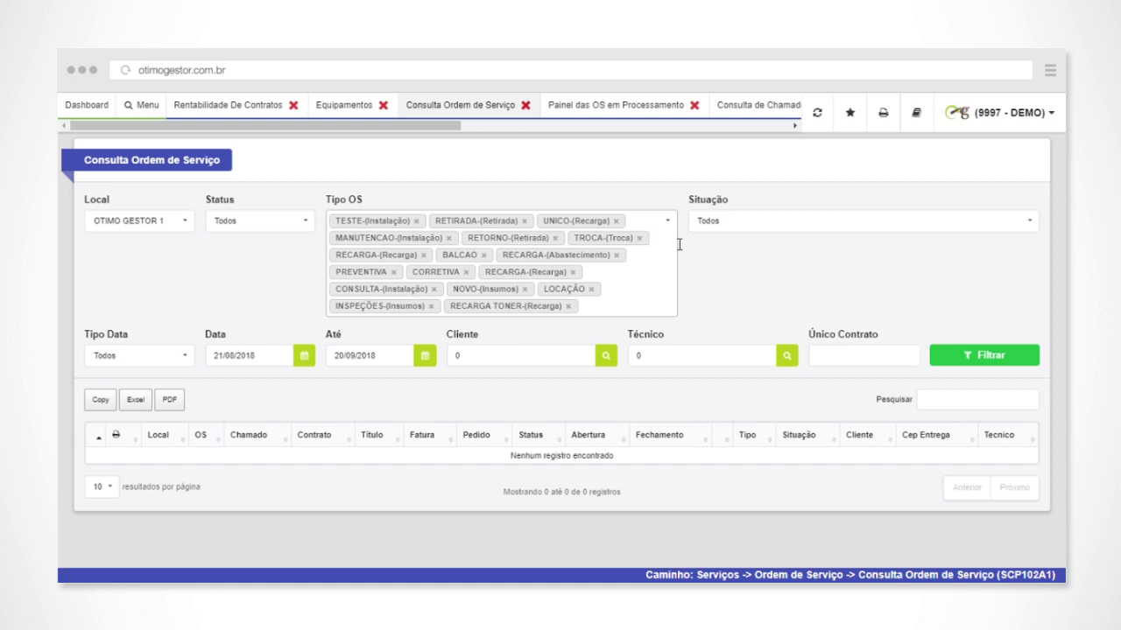
pyautogui.click(598, 118)
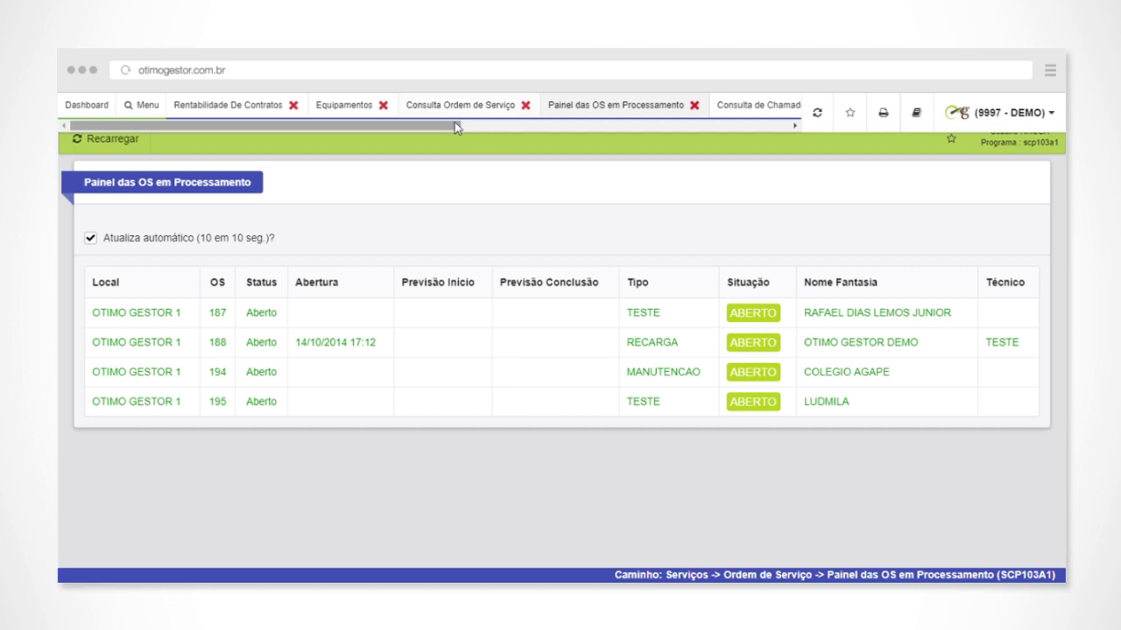
pyautogui.moveTo(449, 126); pyautogui.dragTo(478, 123)
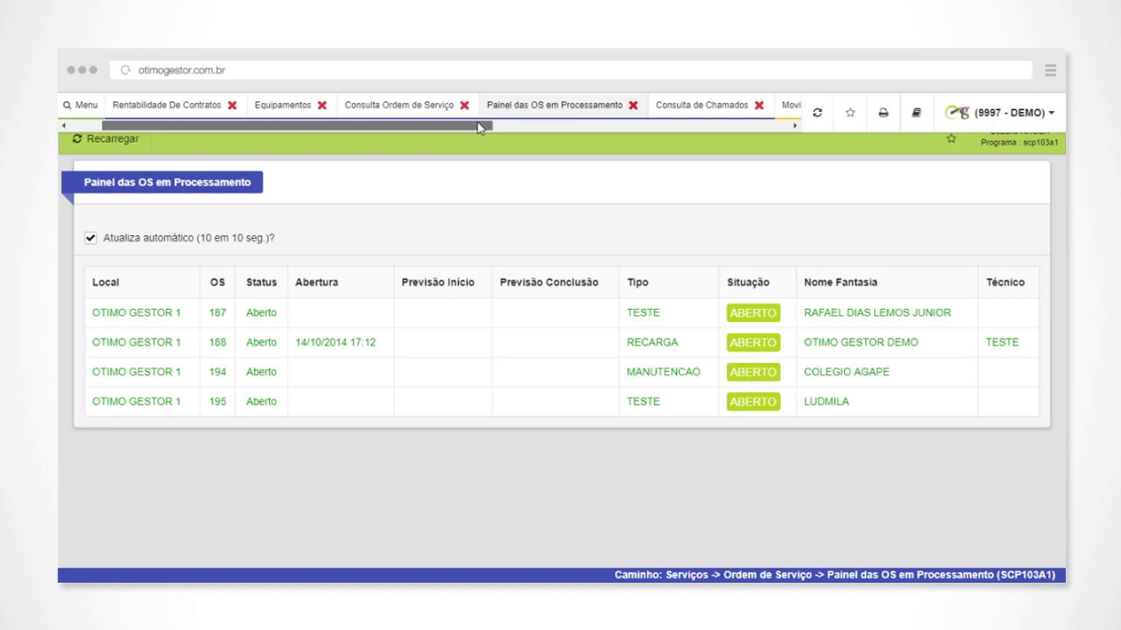
# Switch to the PRIME company's Disponibilidade de Equipamentos calendar and examine the equipment bookings from 01/09/2018
pyautogui.click(309, 106)
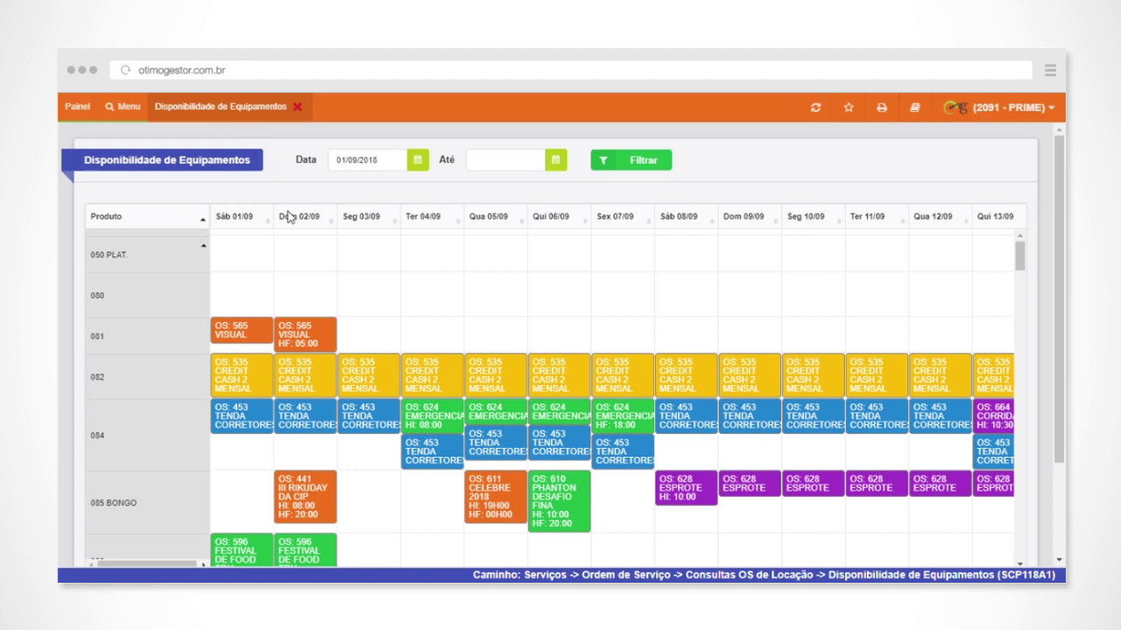
pyautogui.scroll(-2, 295, 249)
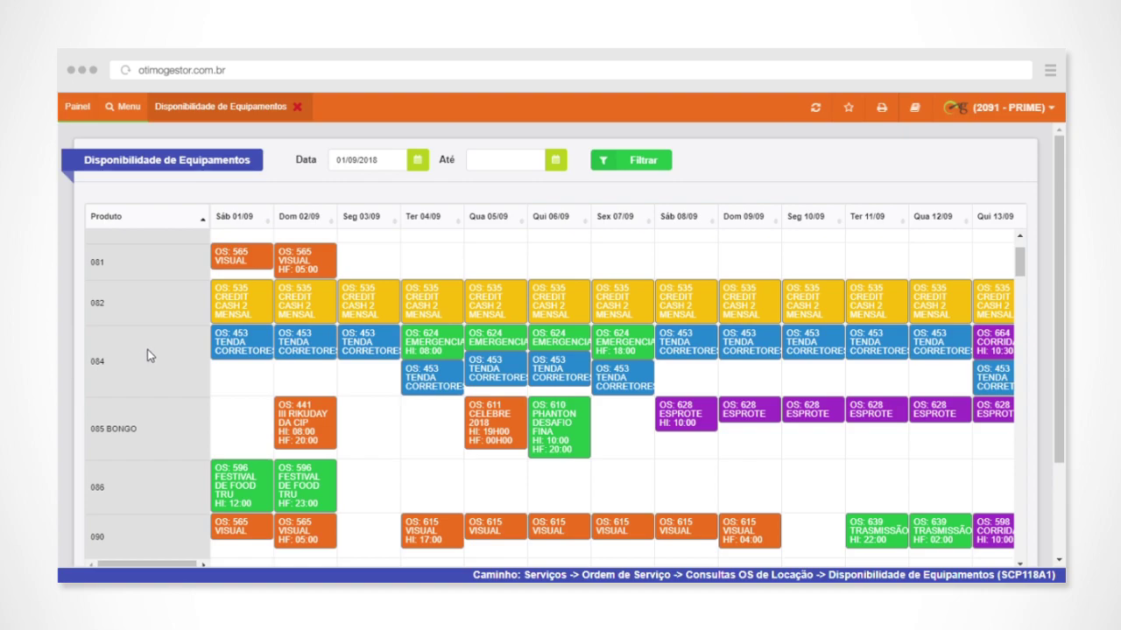
pyautogui.scroll(-15, 152, 341)
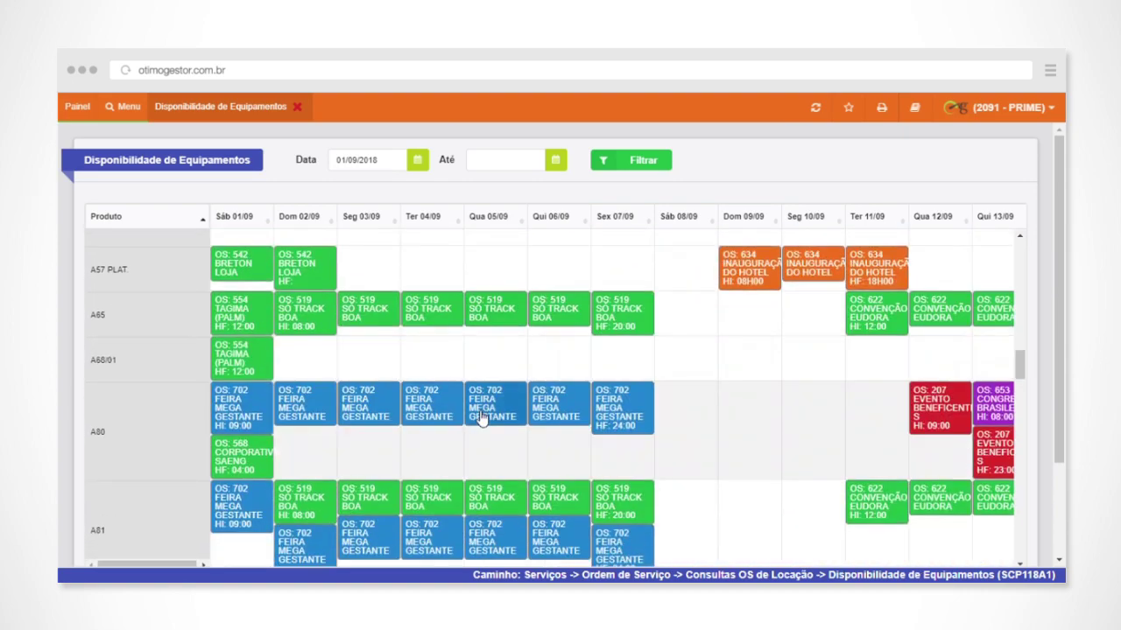
pyautogui.scroll(-15, 480, 418)
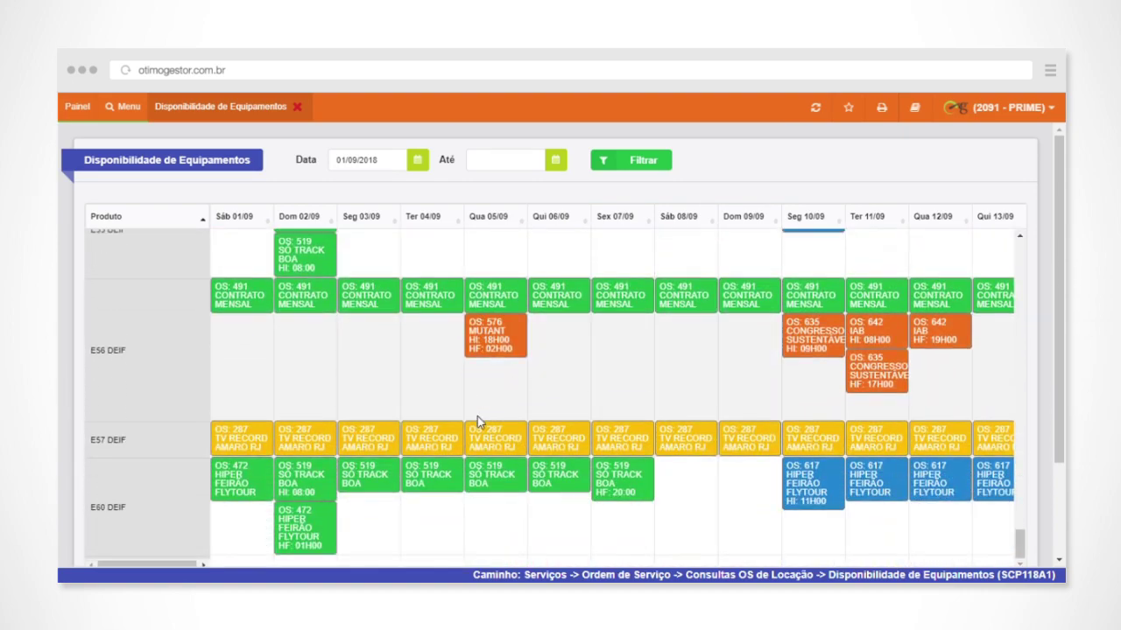
pyautogui.moveTo(1058, 376); pyautogui.dragTo(1058, 472)
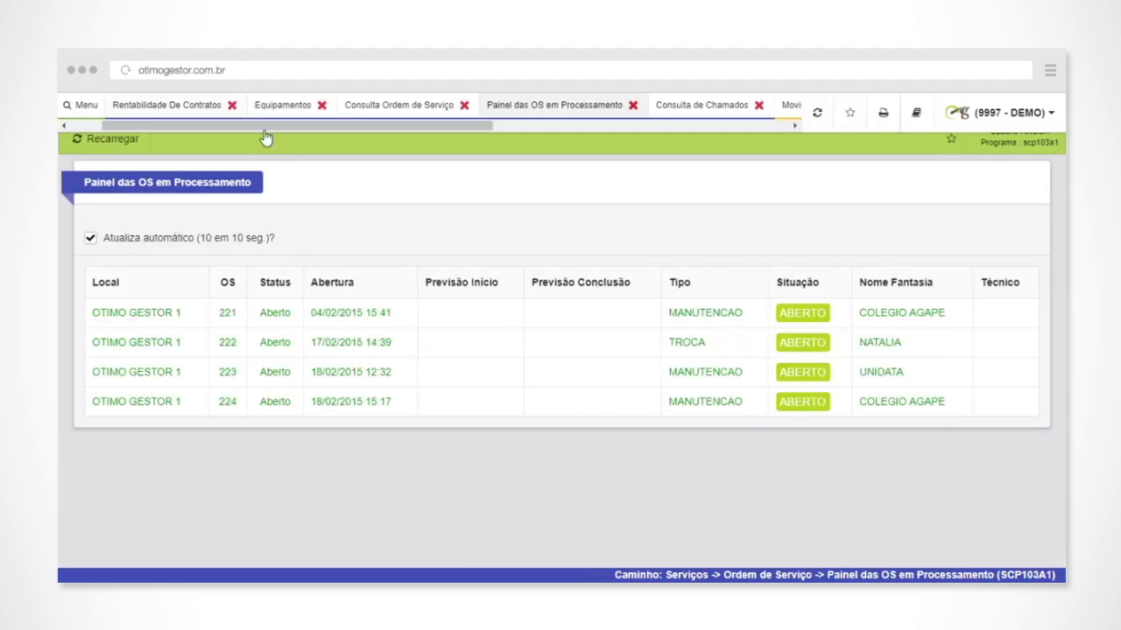
# Open Consulta de Chamados in the DEMO company, look over its filters and locate the Movimentação de Produtos program
pyautogui.click(559, 125)
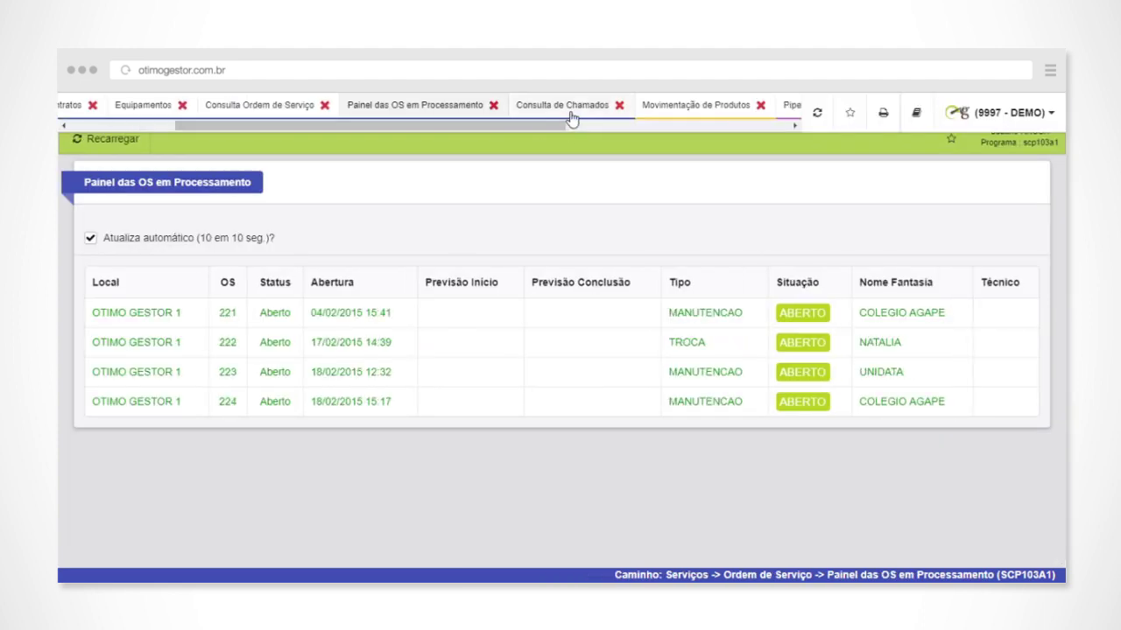
pyautogui.click(568, 108)
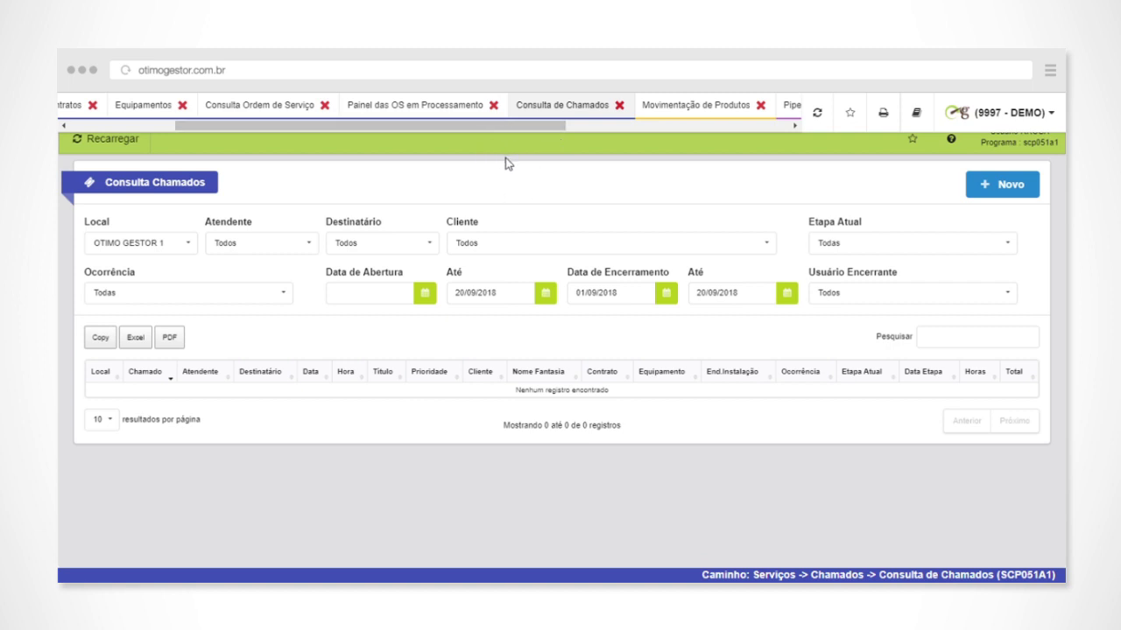
pyautogui.moveTo(510, 125); pyautogui.dragTo(555, 130)
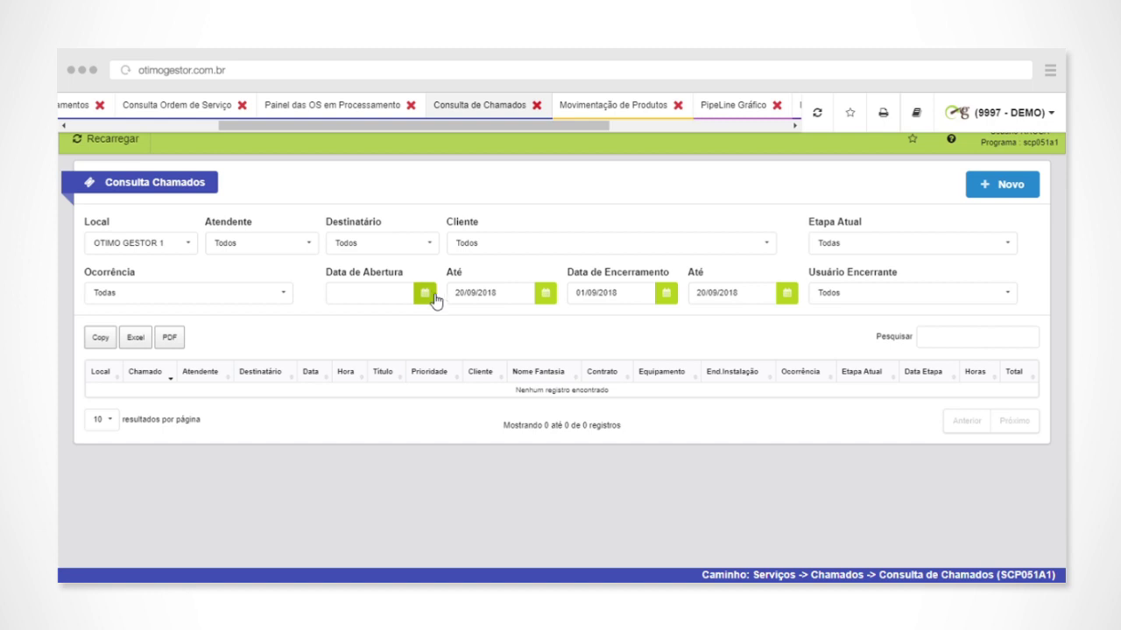
pyautogui.moveTo(529, 128); pyautogui.dragTo(534, 130)
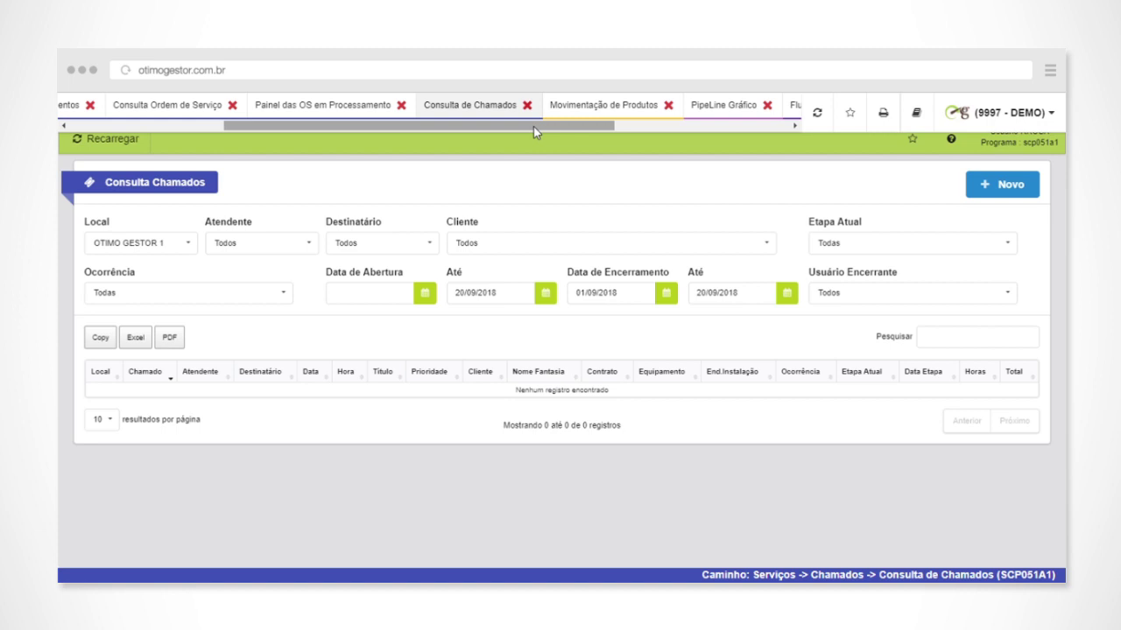
pyautogui.moveTo(539, 125); pyautogui.dragTo(546, 126)
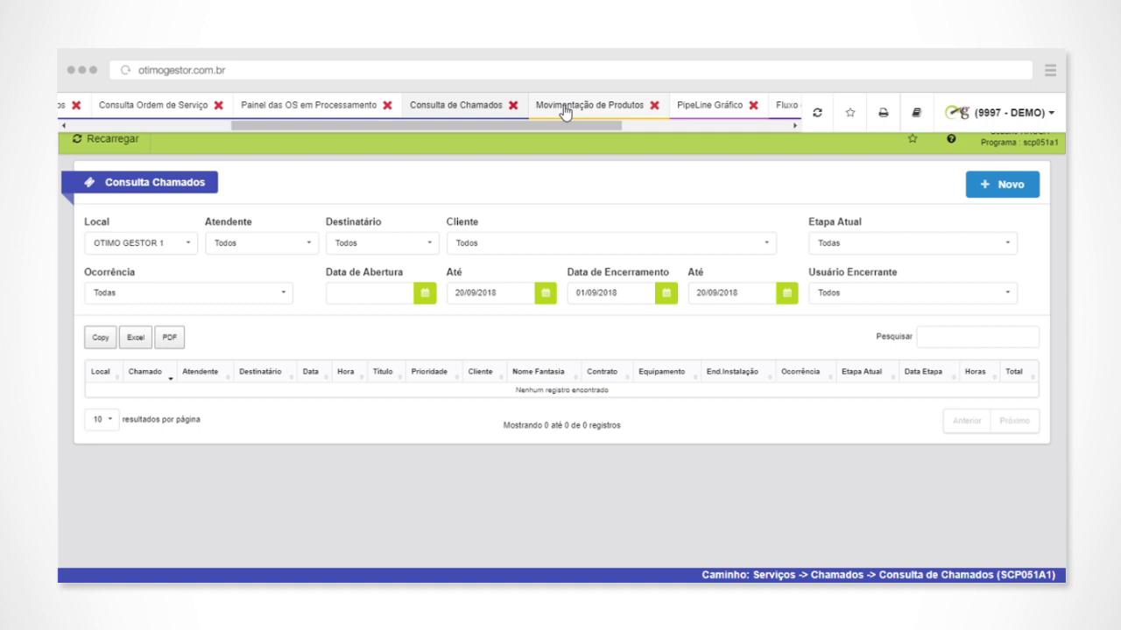
# Open the Movimentação de Produtos report and view the stock movements listed per product
pyautogui.moveTo(566, 125); pyautogui.dragTo(605, 120)
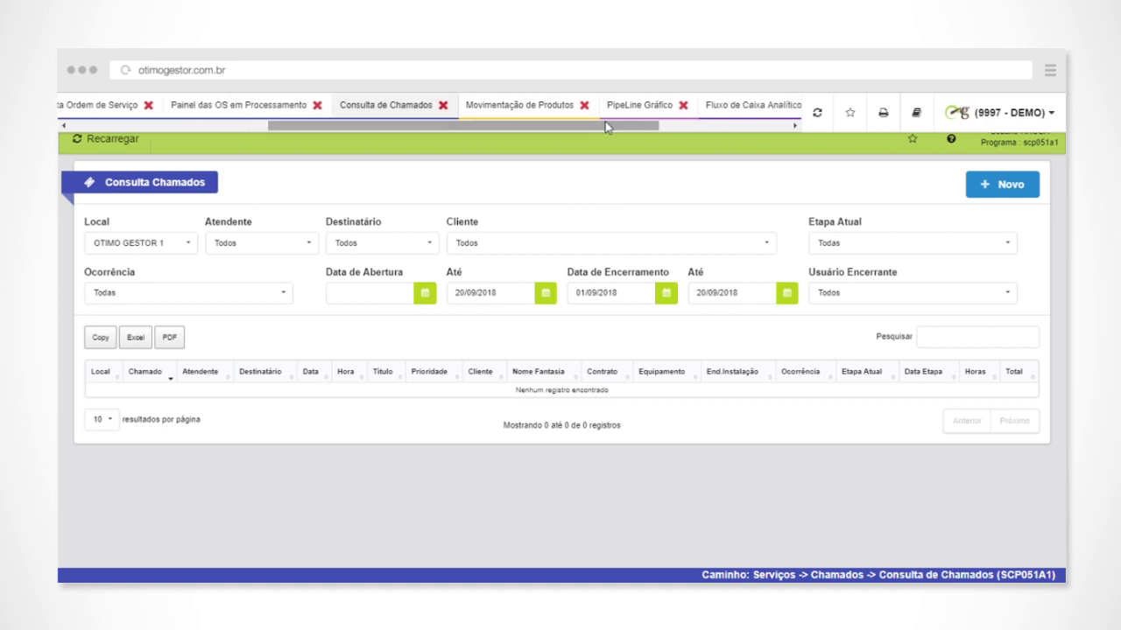
pyautogui.click(555, 105)
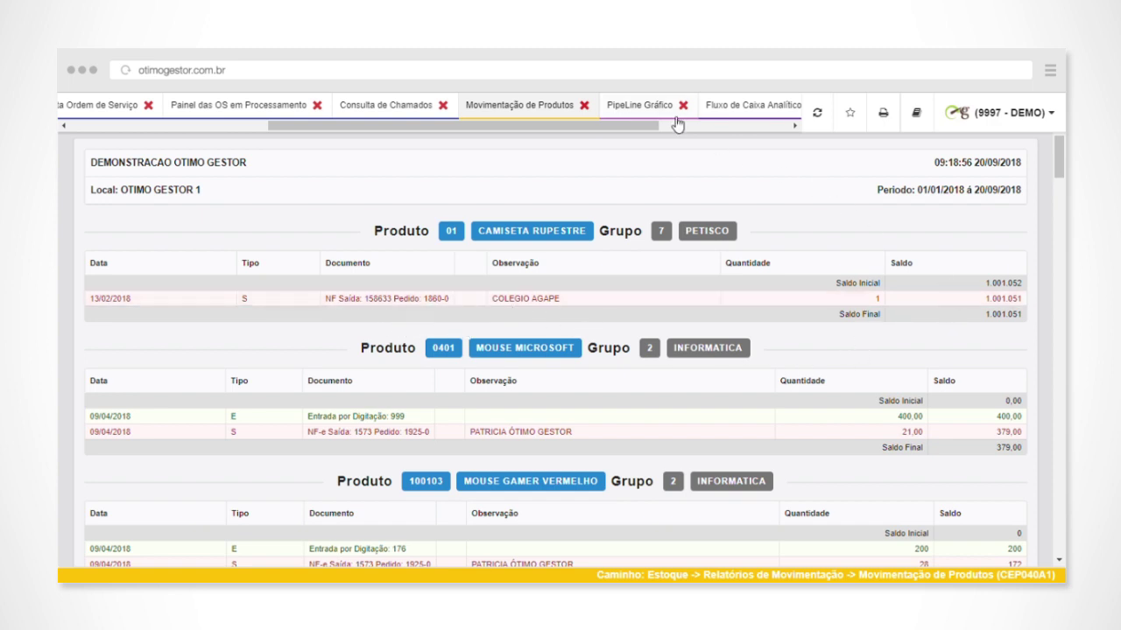
# Open PipeLine Gráfico and look over its sales stages and the options of its period and representative filters
pyautogui.click(647, 108)
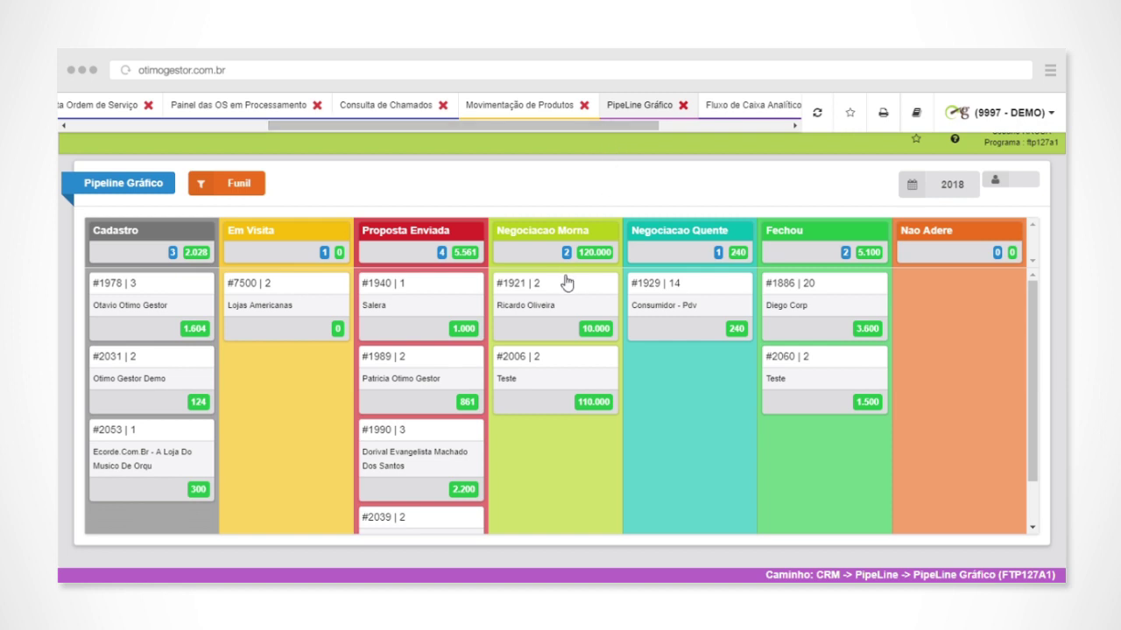
pyautogui.scroll(-1, 565, 276)
pyautogui.click(935, 188)
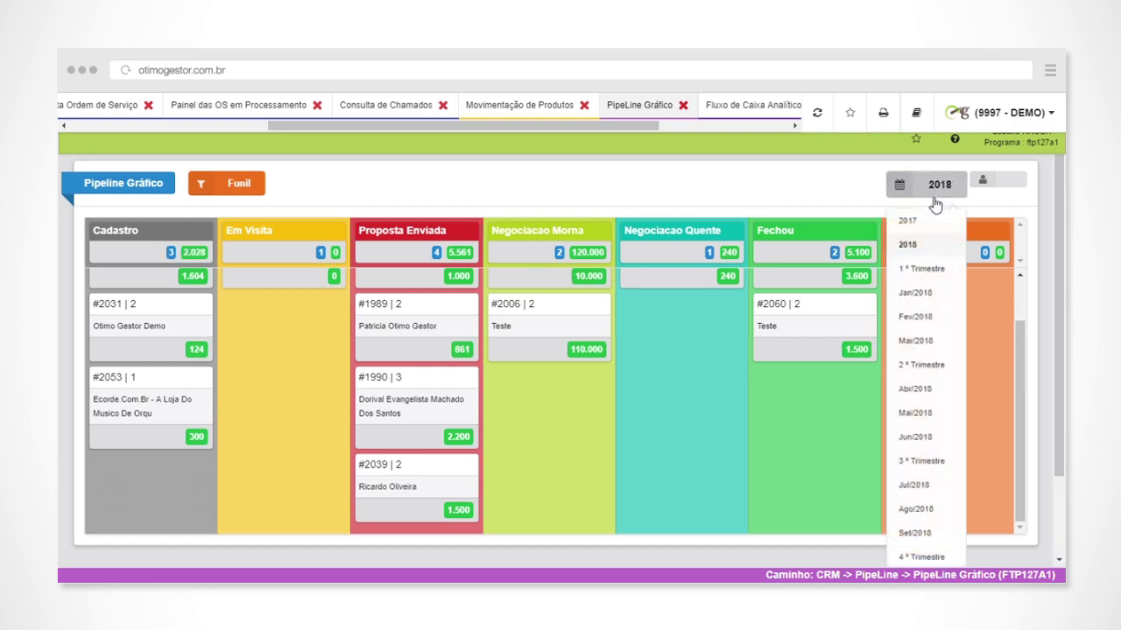
pyautogui.click(1003, 187)
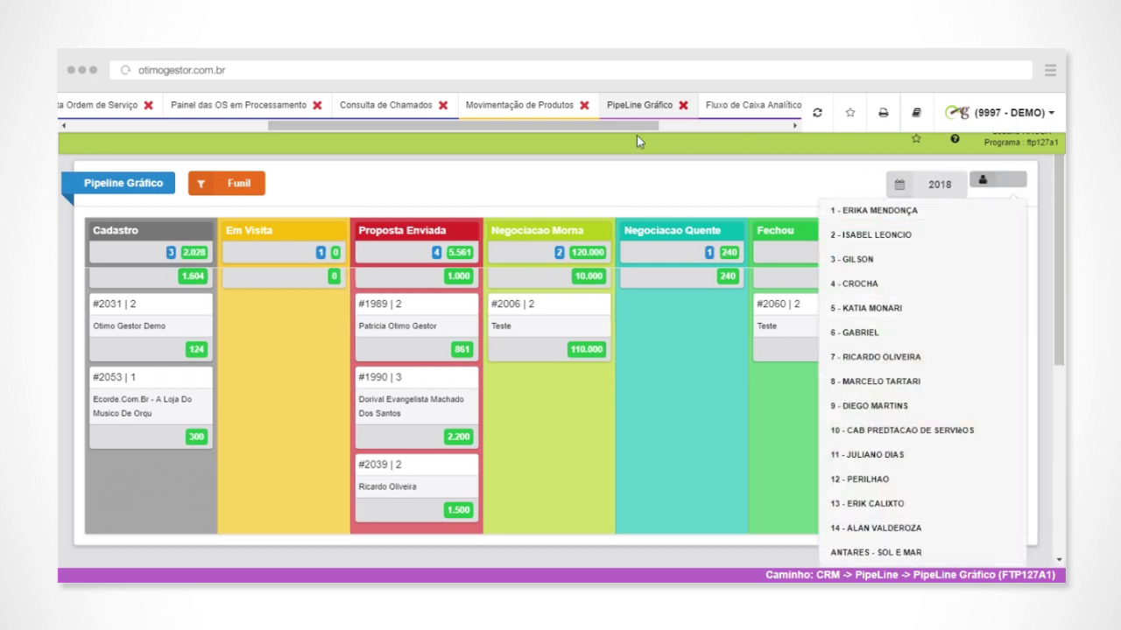
pyautogui.click(534, 189)
# Display the Funil de Vendas chart, review its stages with their percentages and values, and return to the pipeline
pyautogui.click(240, 189)
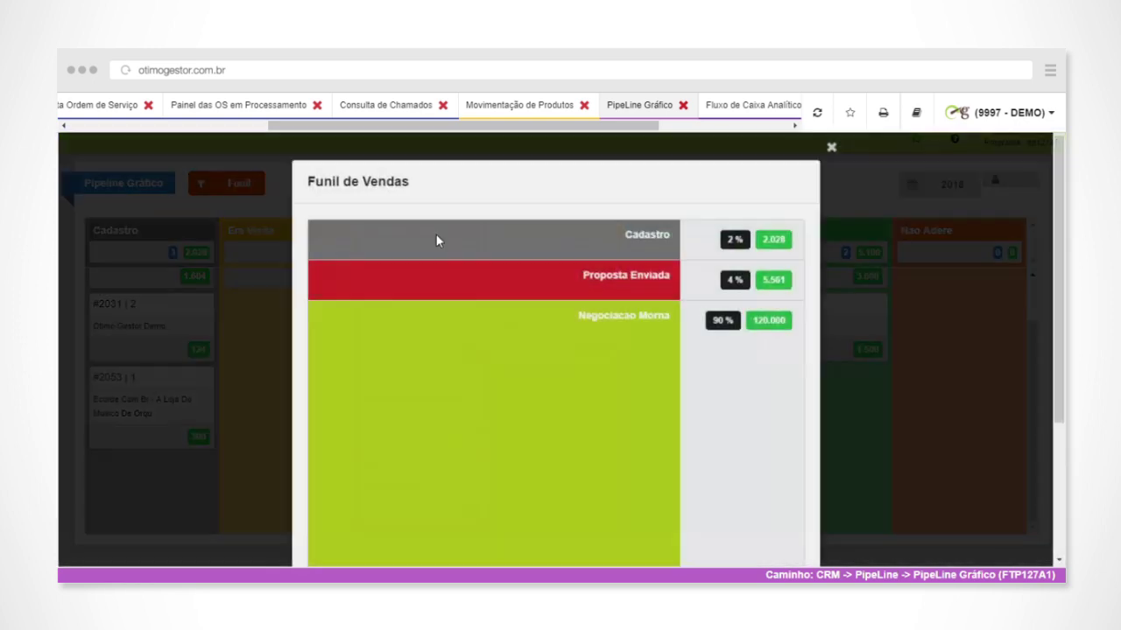
pyautogui.scroll(-3, 742, 251)
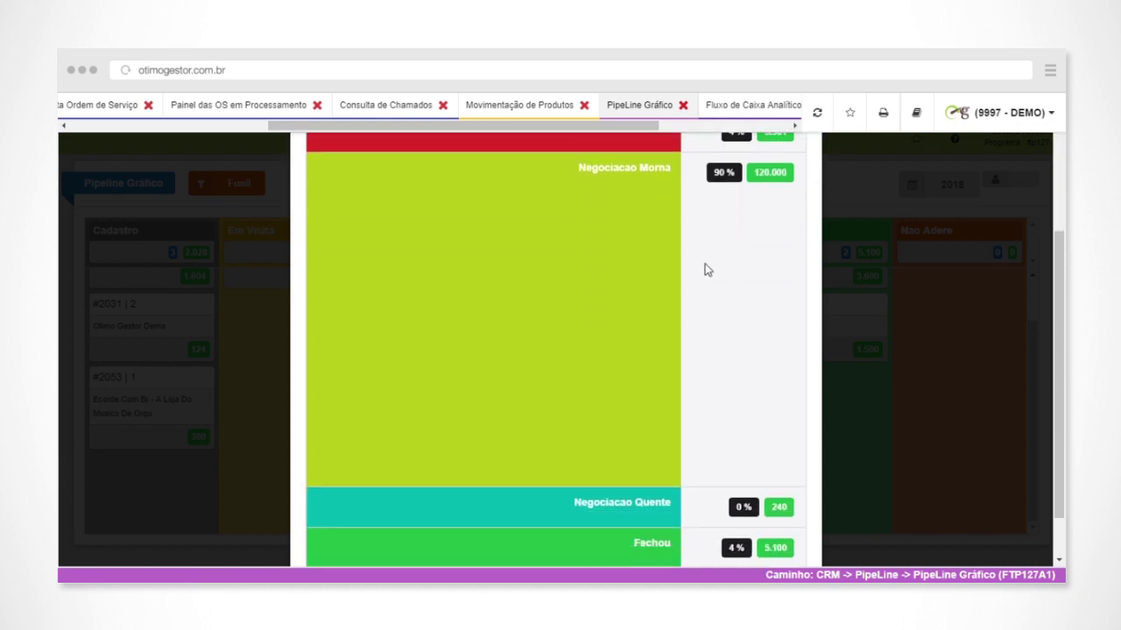
pyautogui.scroll(2, 736, 378)
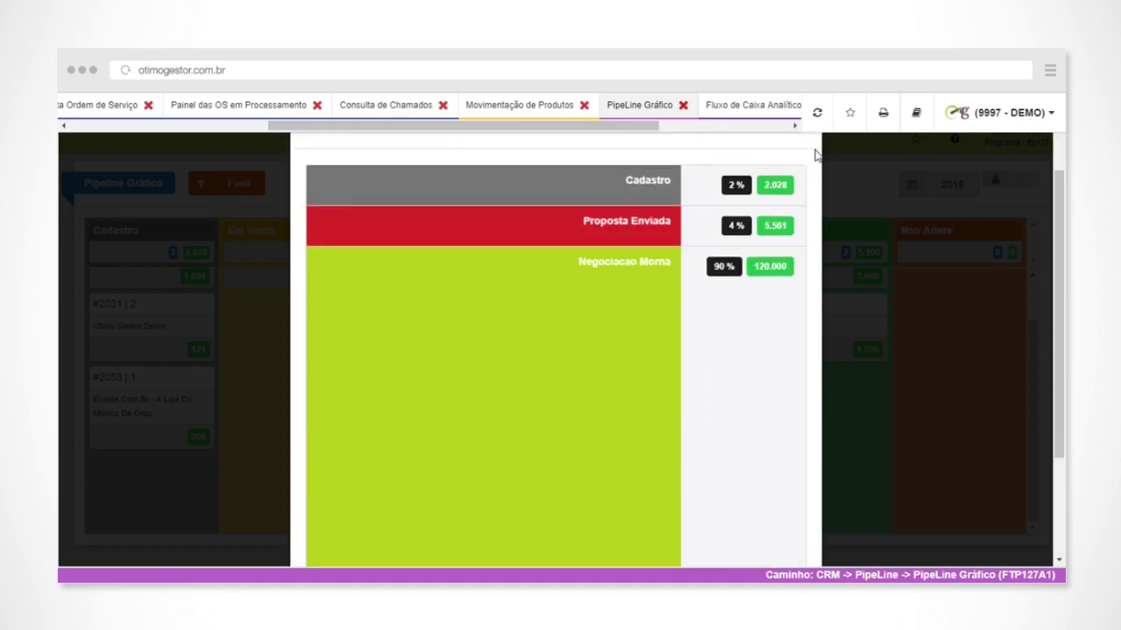
pyautogui.scroll(1, 812, 193)
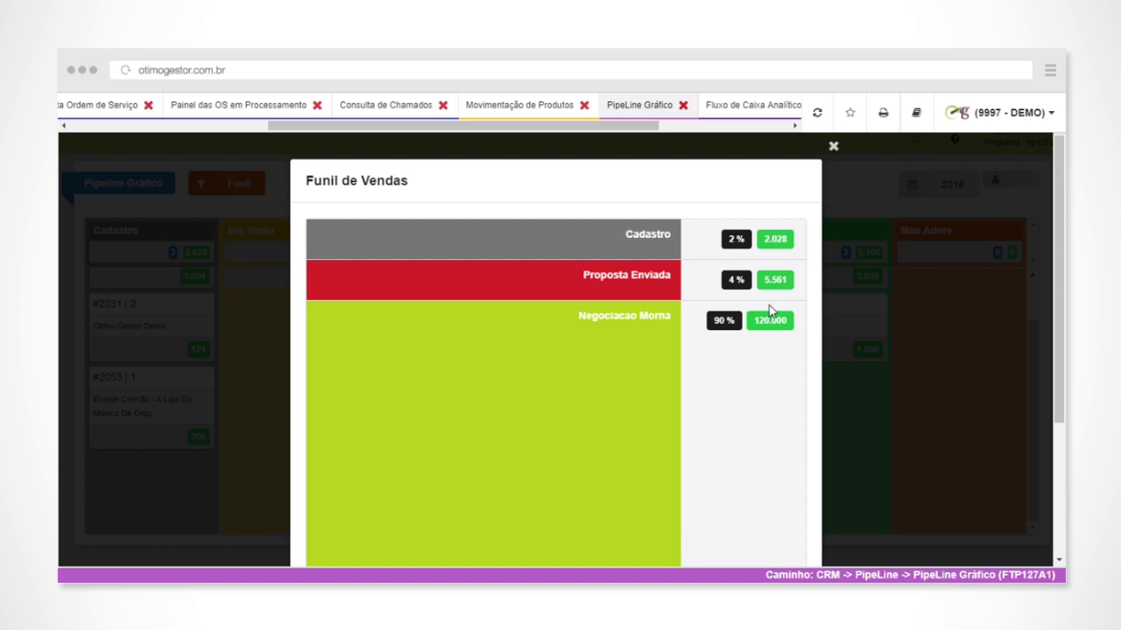
pyautogui.click(833, 147)
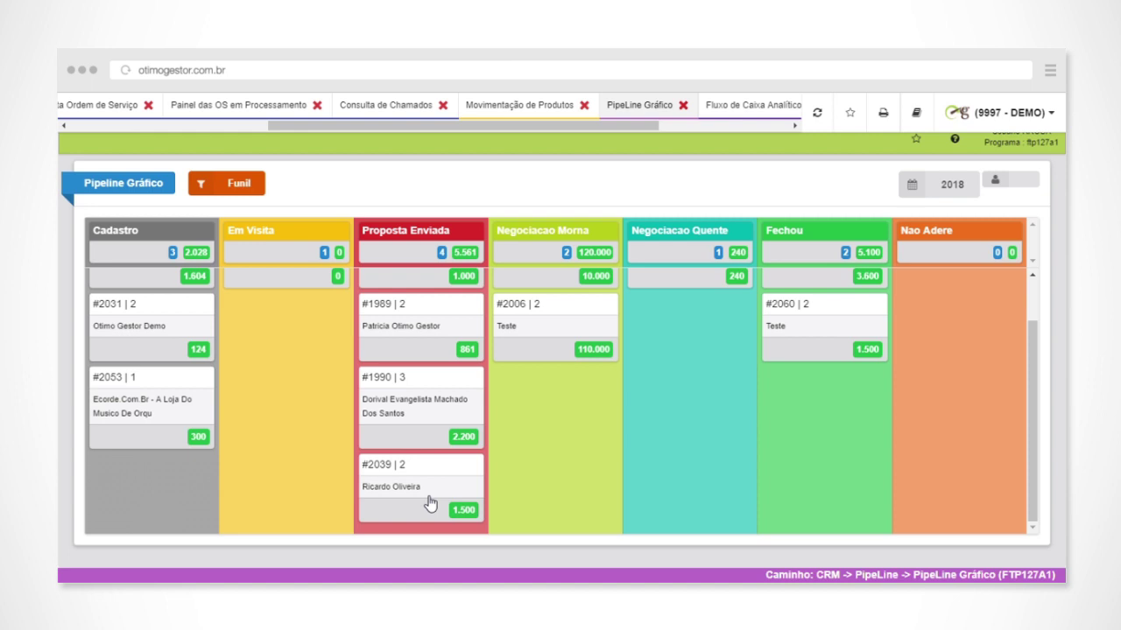
pyautogui.moveTo(430, 487)
pyautogui.mouseDown()
pyautogui.moveTo(768, 430)
pyautogui.moveTo(812, 395)
pyautogui.moveTo(750, 341)
pyautogui.moveTo(496, 448)
pyautogui.moveTo(443, 490)
pyautogui.mouseUp()
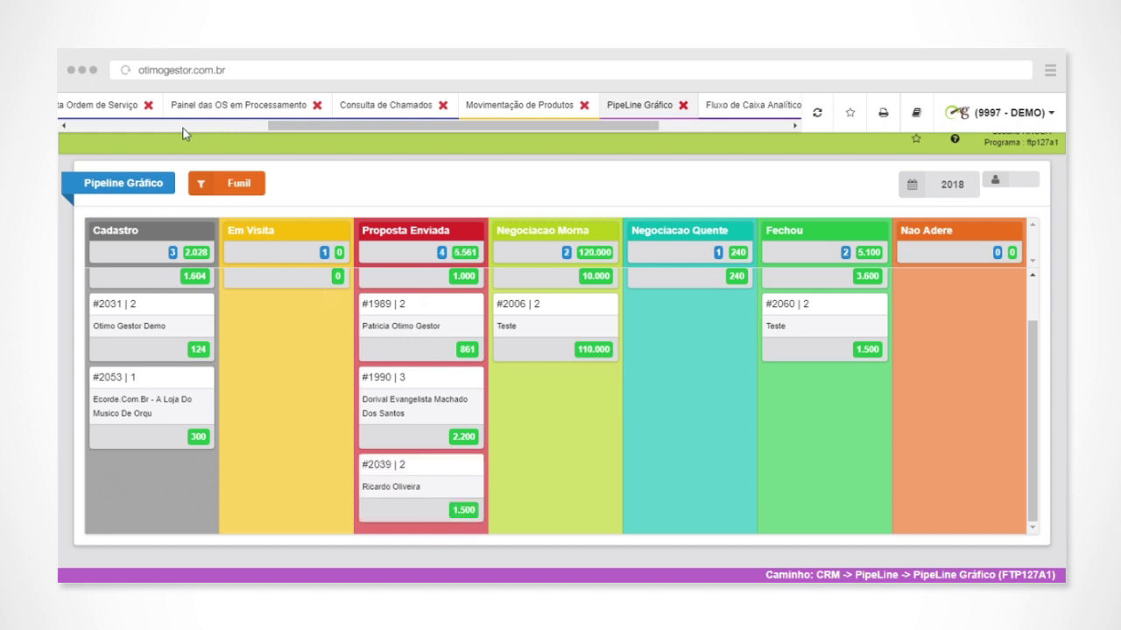
# Open Monitor dos Documentos a Receber and examine the overdue documents across the table's columns
pyautogui.moveTo(420, 128); pyautogui.dragTo(453, 132)
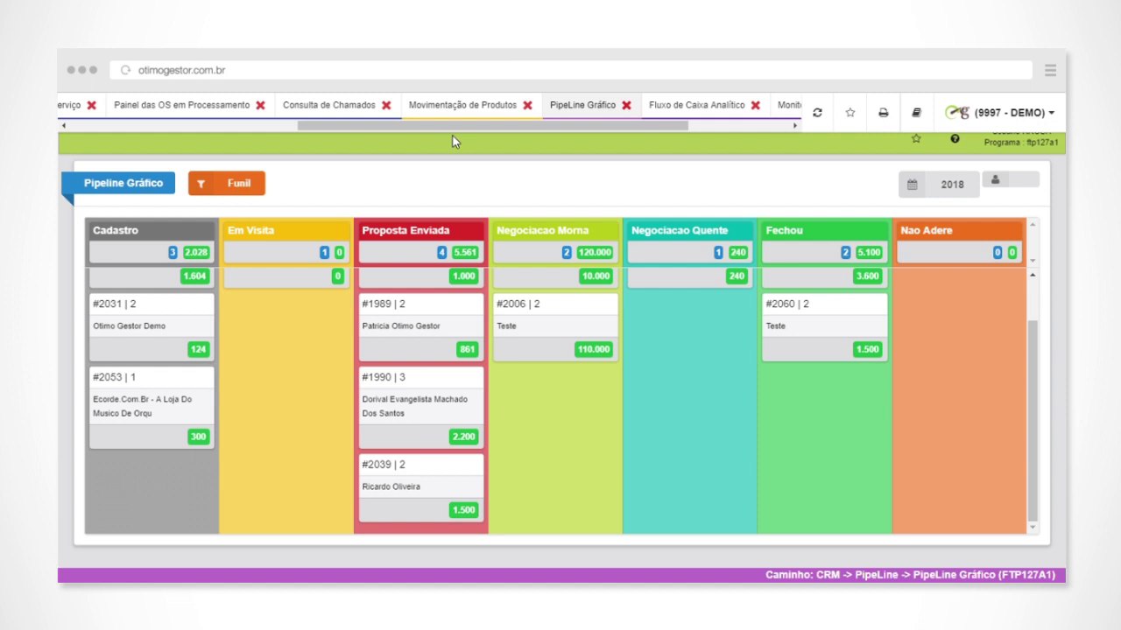
pyautogui.moveTo(580, 128); pyautogui.dragTo(644, 129)
pyautogui.click(709, 107)
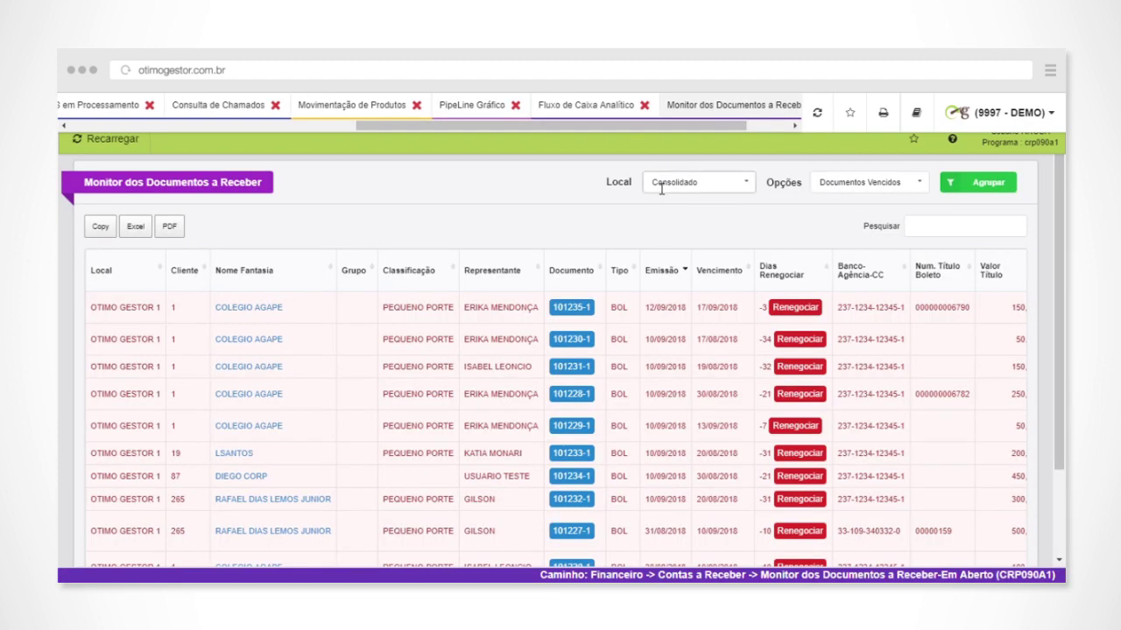
pyautogui.scroll(-2, 657, 188)
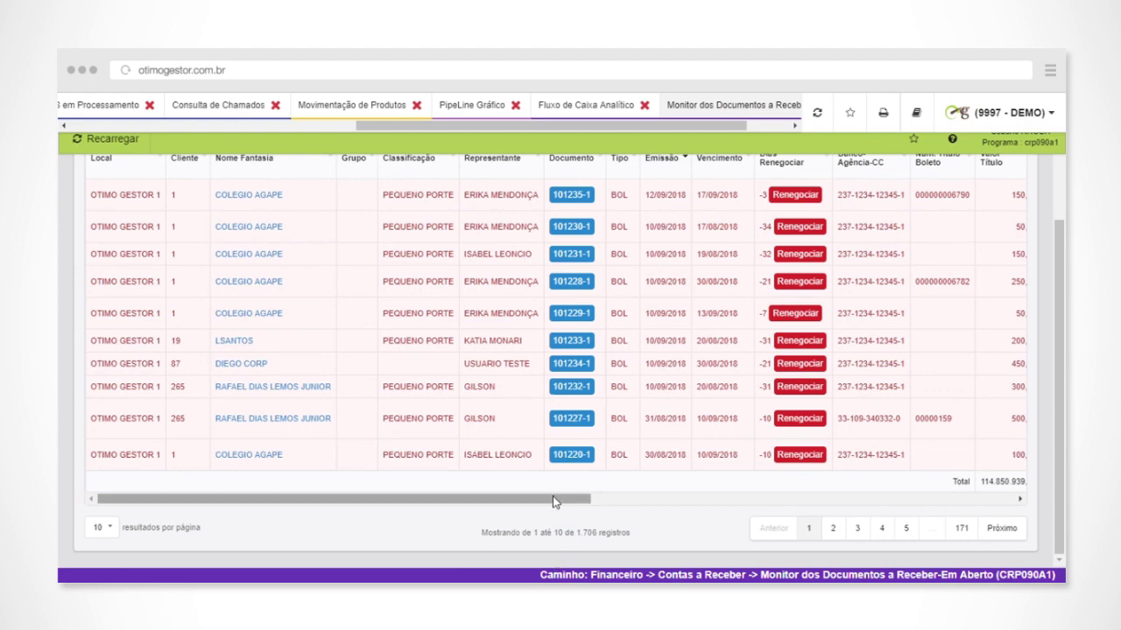
pyautogui.moveTo(555, 501); pyautogui.dragTo(917, 517)
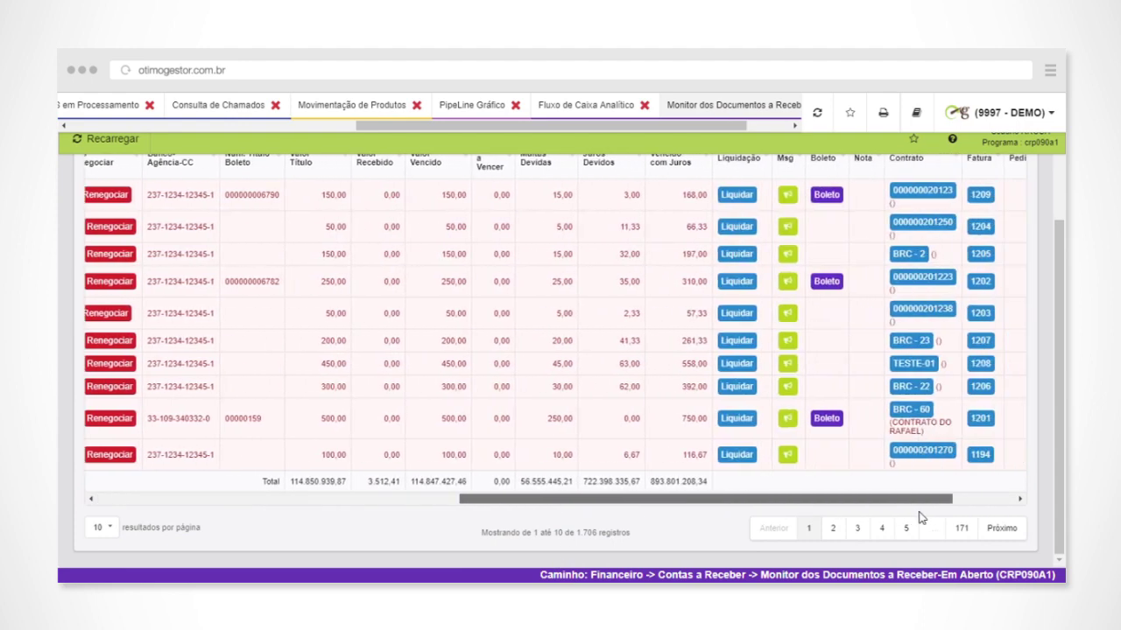
pyautogui.scroll(2, 744, 186)
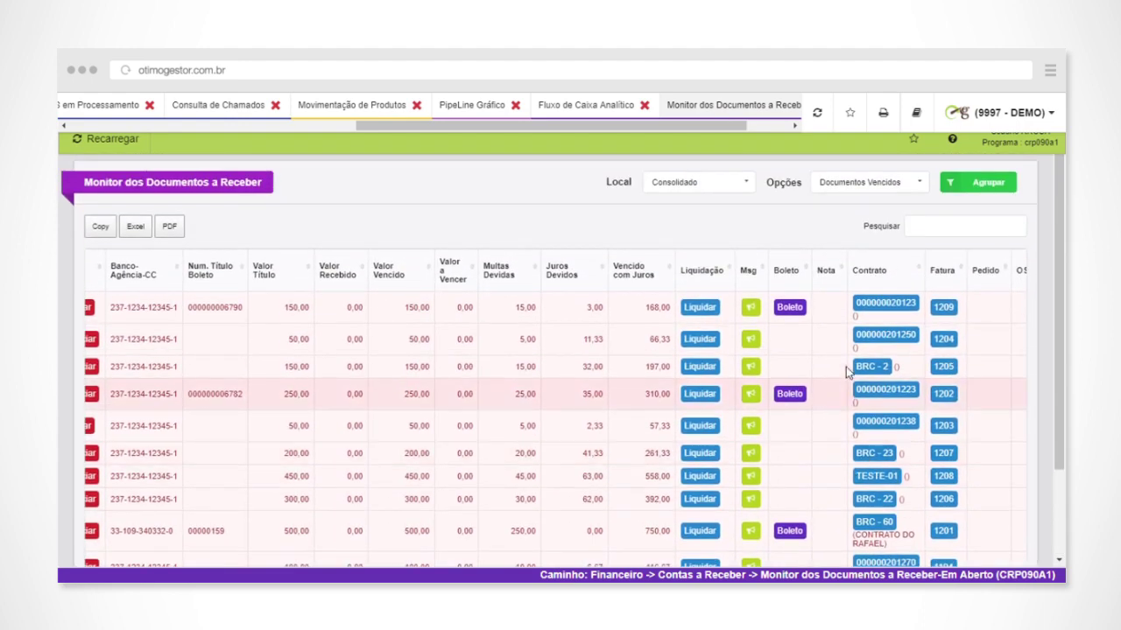
# Check the Local filter options, keep Consolidado, and examine the receivables table's contract, invoice, phone and settlement columns
pyautogui.click(739, 186)
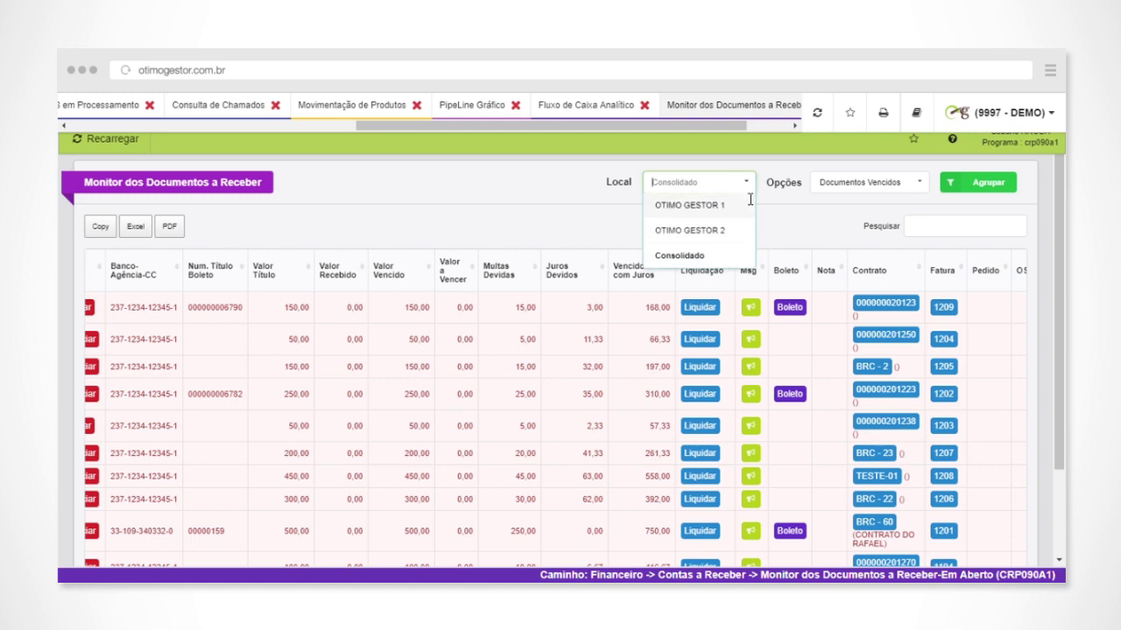
pyautogui.click(810, 238)
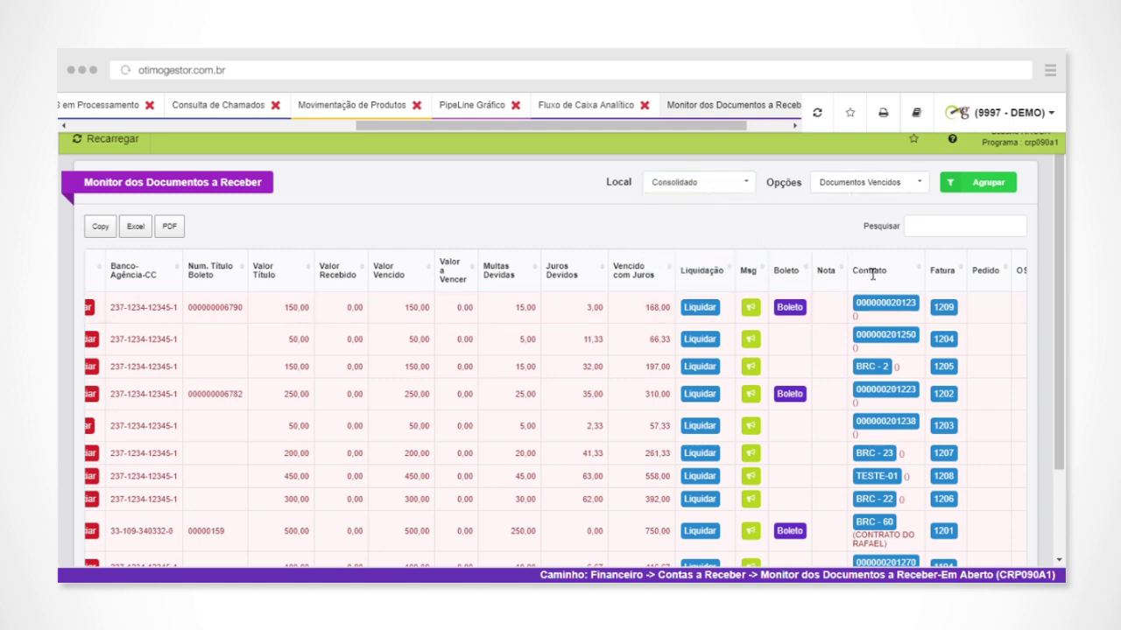
pyautogui.scroll(-2, 871, 275)
pyautogui.moveTo(782, 540); pyautogui.dragTo(841, 542)
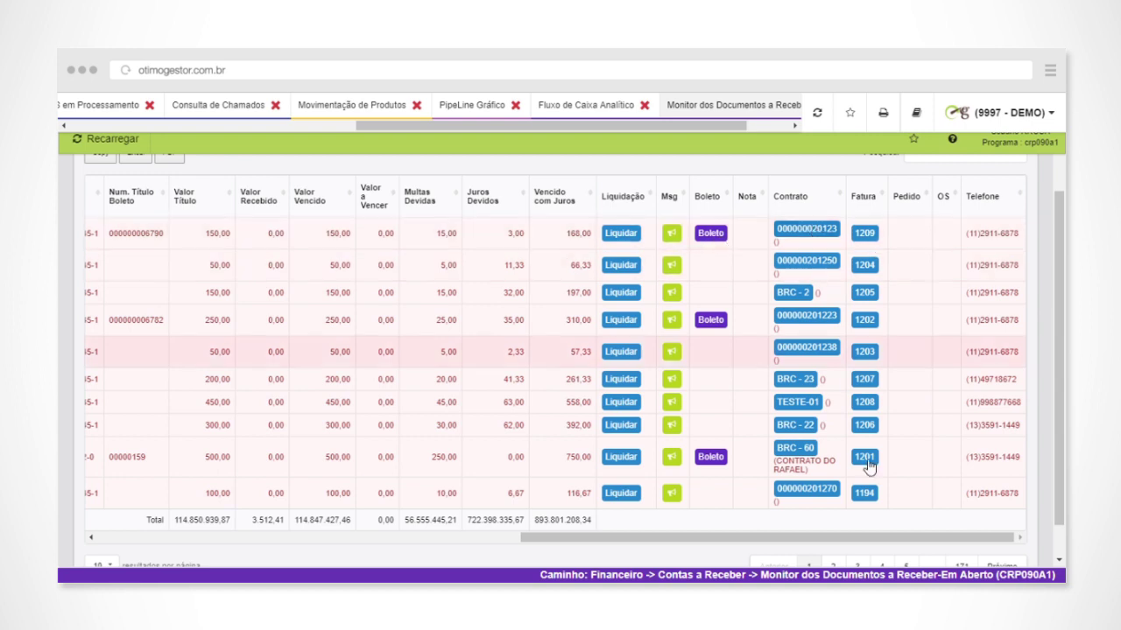
pyautogui.moveTo(843, 547); pyautogui.dragTo(474, 525)
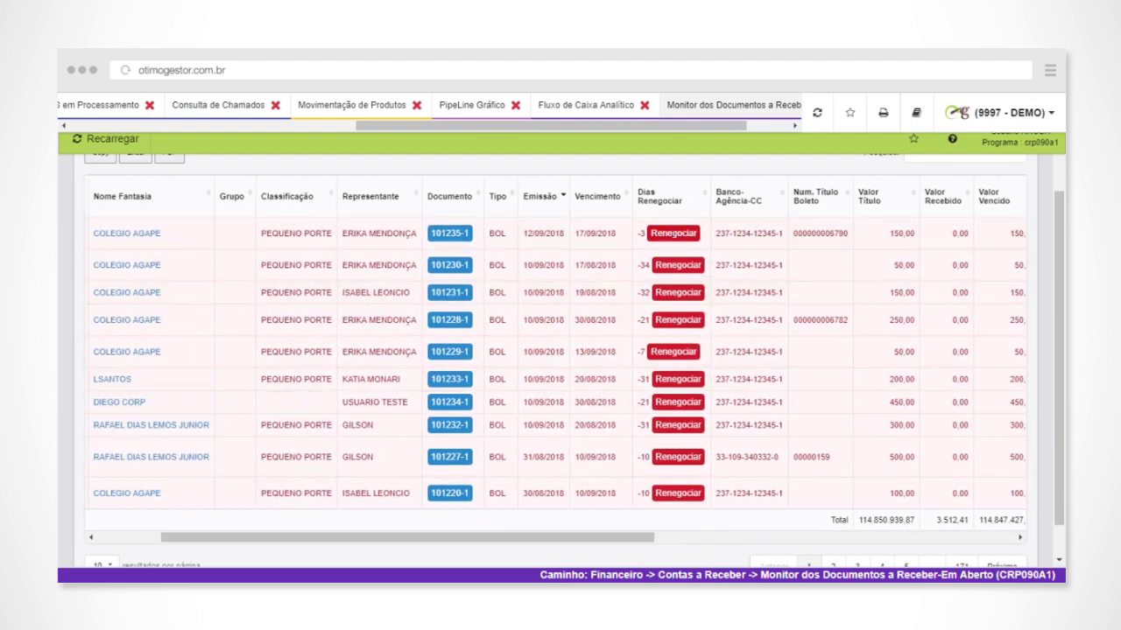
pyautogui.moveTo(525, 537); pyautogui.dragTo(676, 525)
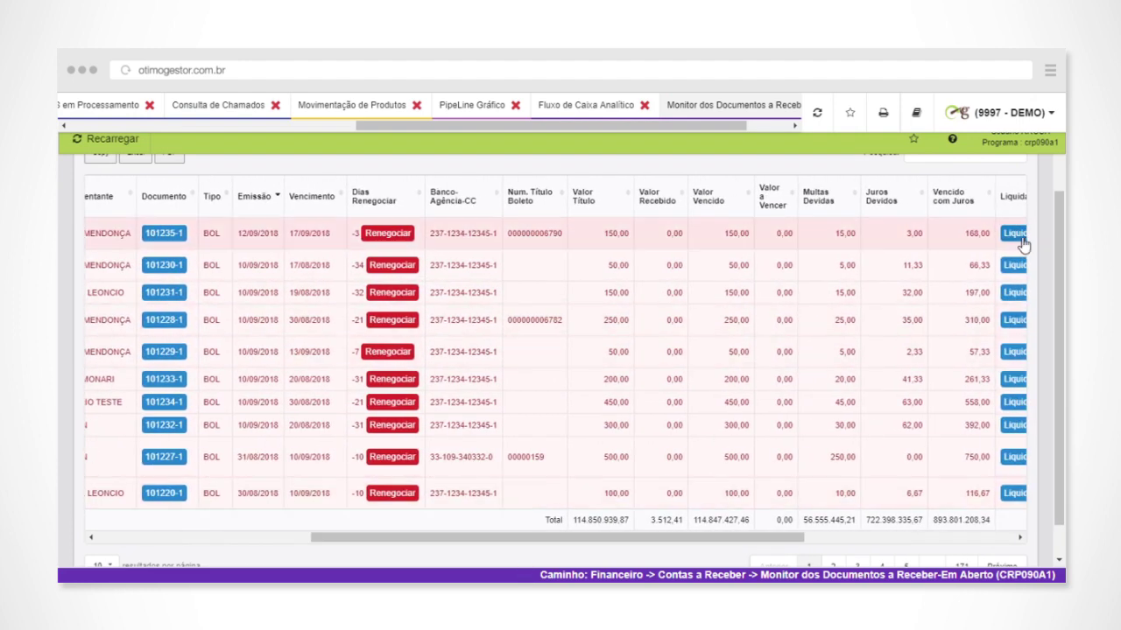
# View the annual Fluxo de Caixa Analítico report from its opening balance down to the monthly totals
pyautogui.click(592, 107)
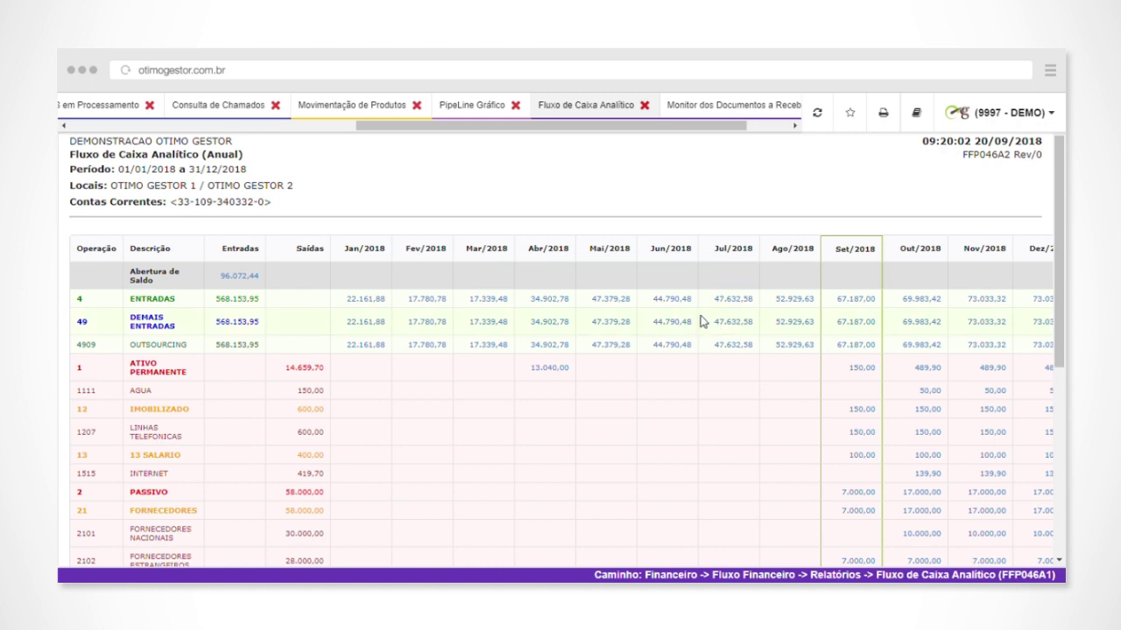
pyautogui.scroll(-5, 718, 298)
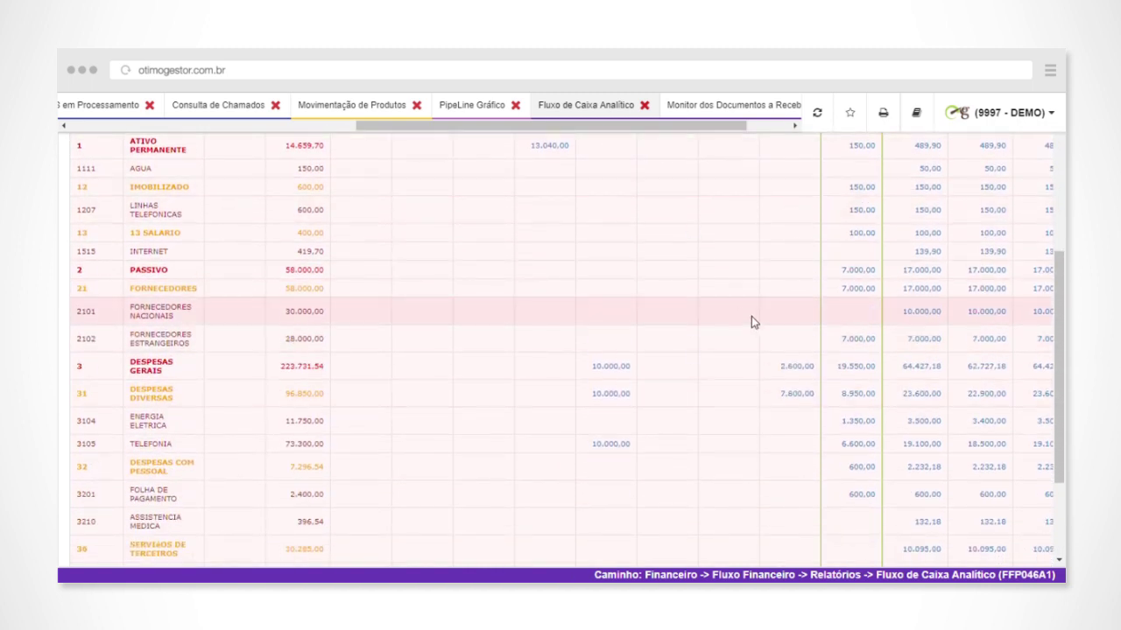
pyautogui.scroll(5, 426, 312)
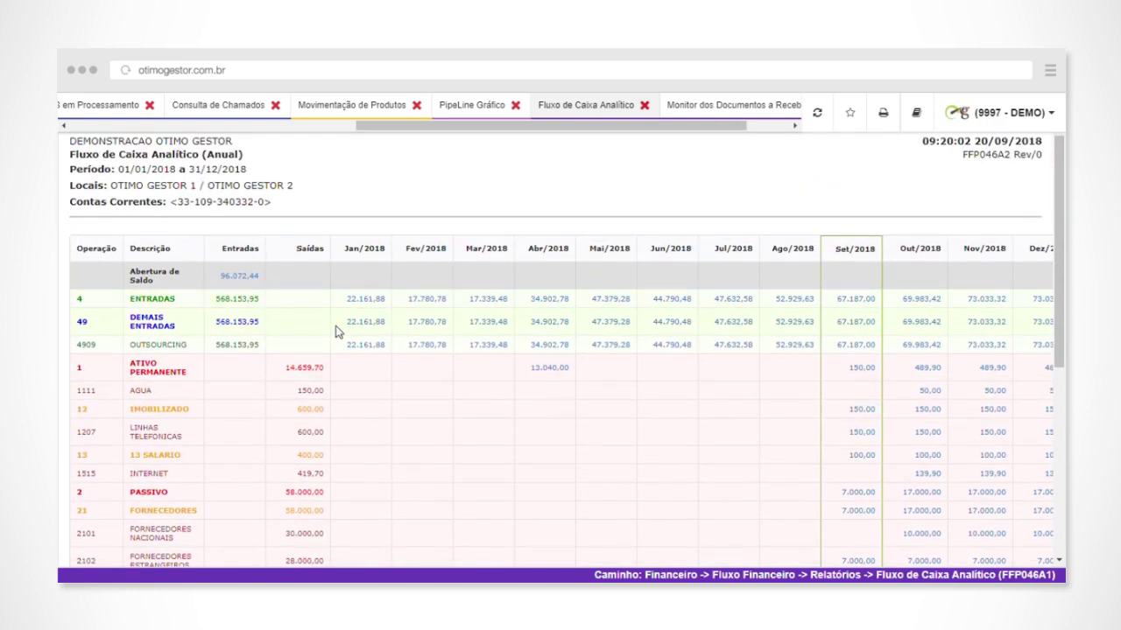
pyautogui.scroll(-8, 350, 319)
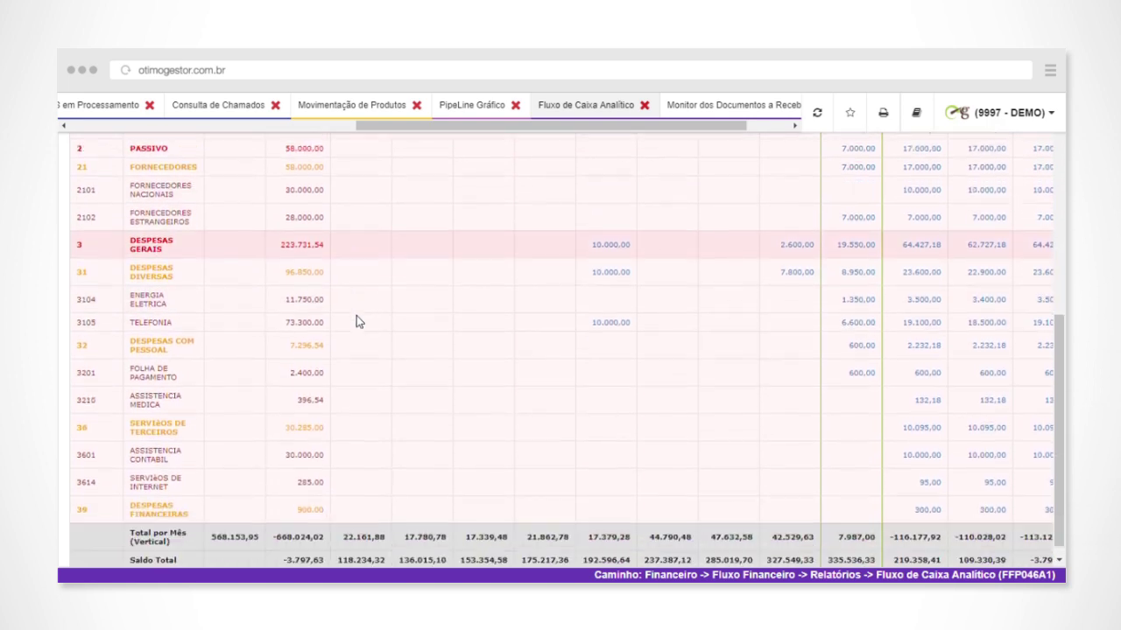
# Return to the main Menu and close all open program tabs
pyautogui.moveTo(713, 126); pyautogui.dragTo(175, 136)
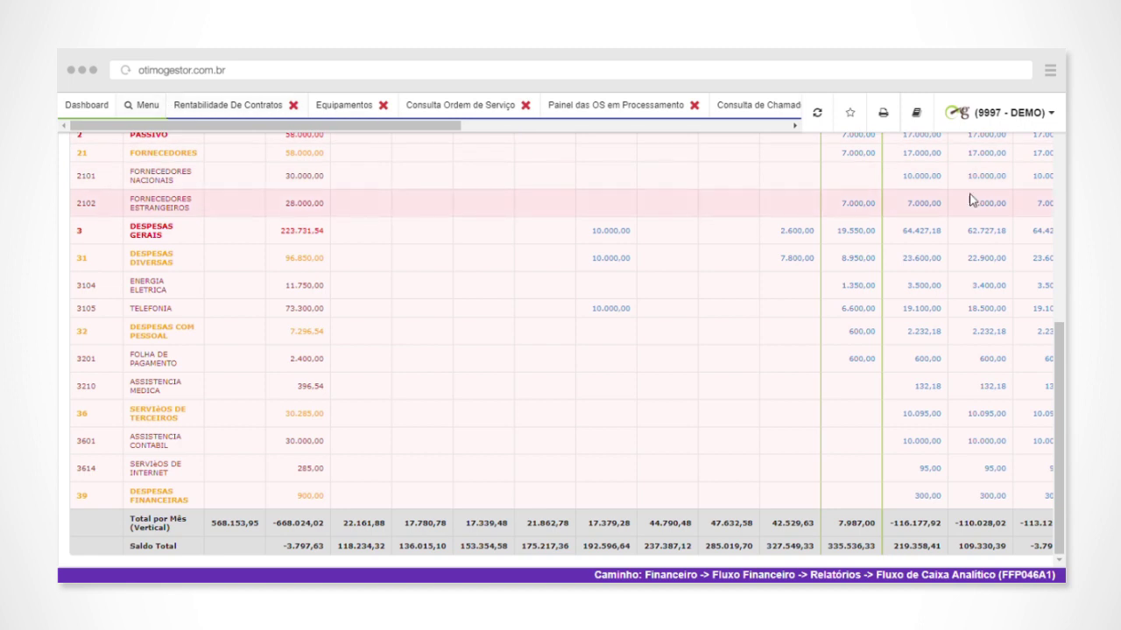
pyautogui.click(154, 109)
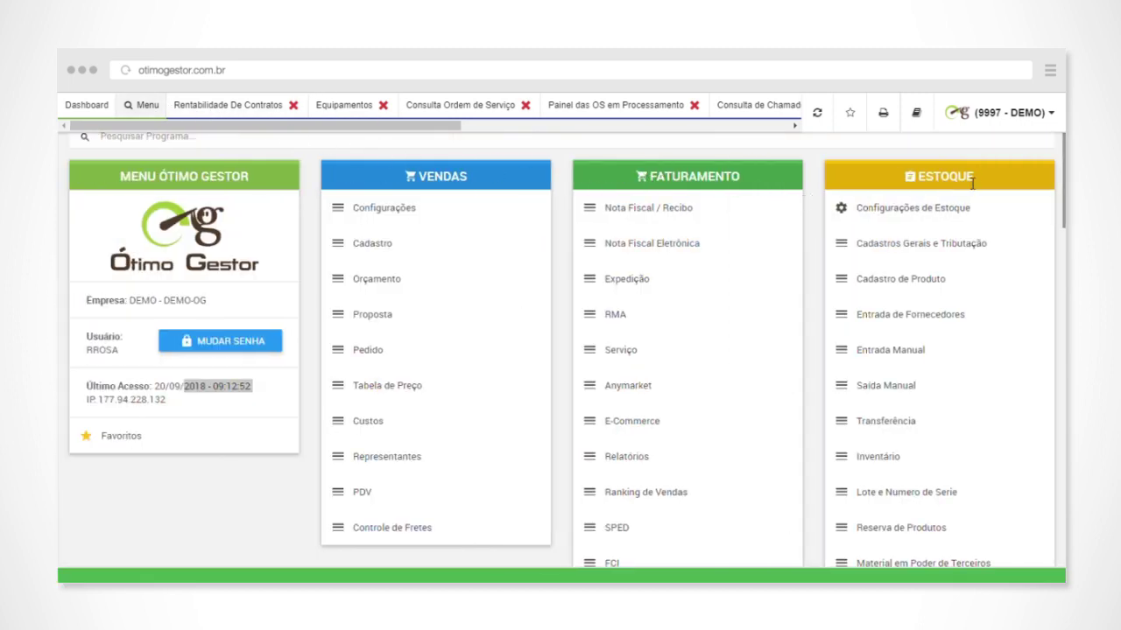
pyautogui.click(1034, 130)
pyautogui.click(1017, 235)
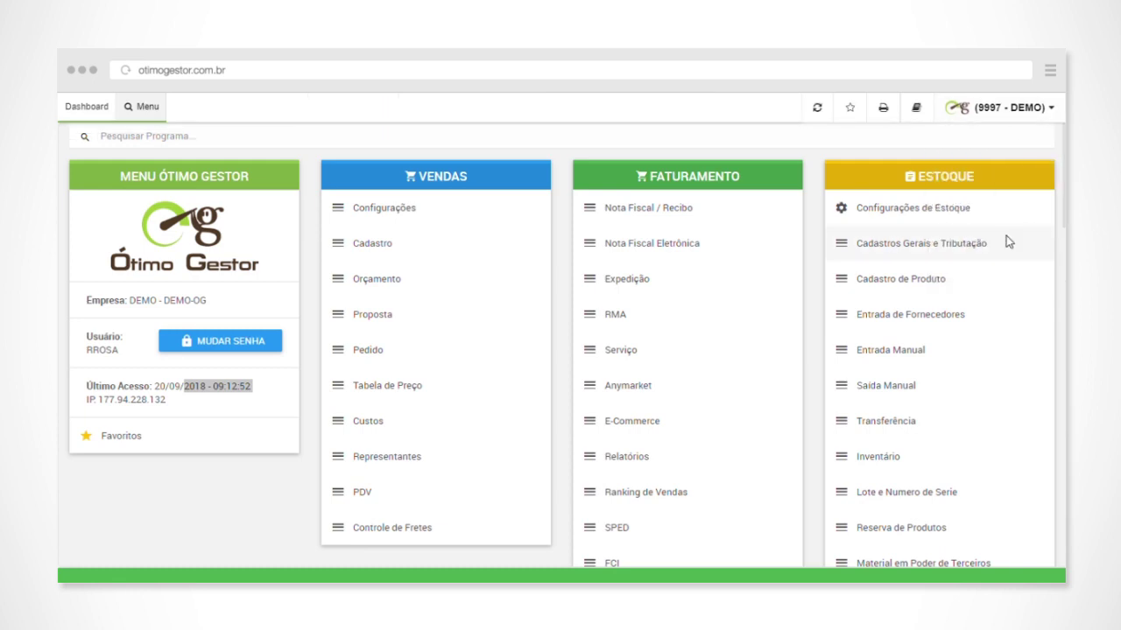
# Locate the CRM module in the main menu and open Cadastro de Contato from its Contatos group
pyautogui.click(824, 231)
pyautogui.scroll(-7, 817, 228)
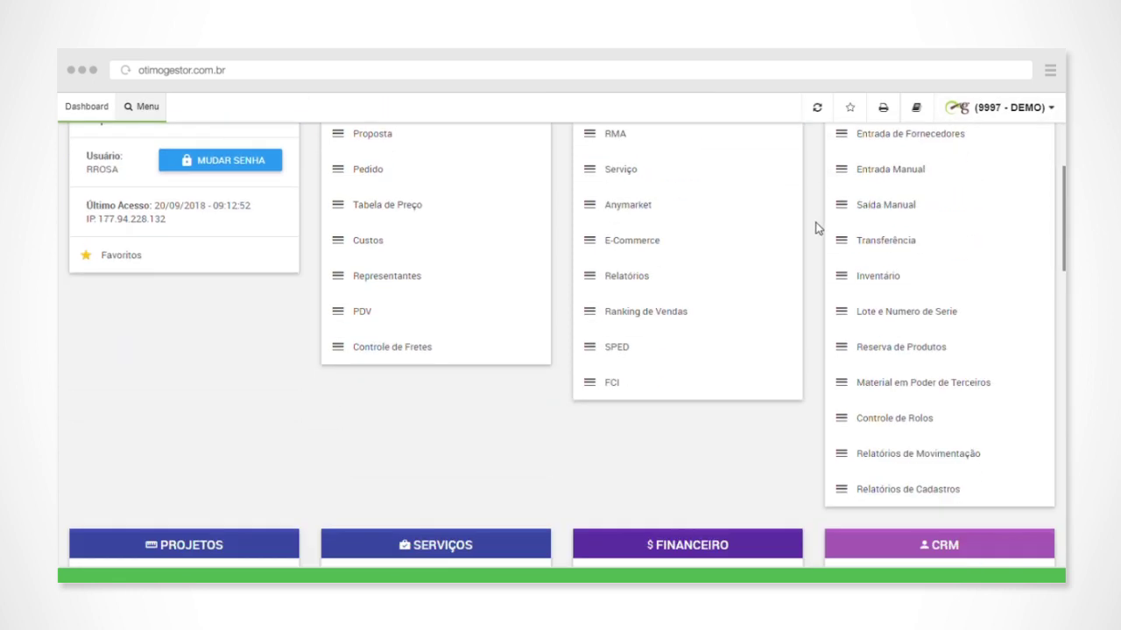
pyautogui.scroll(3, 817, 228)
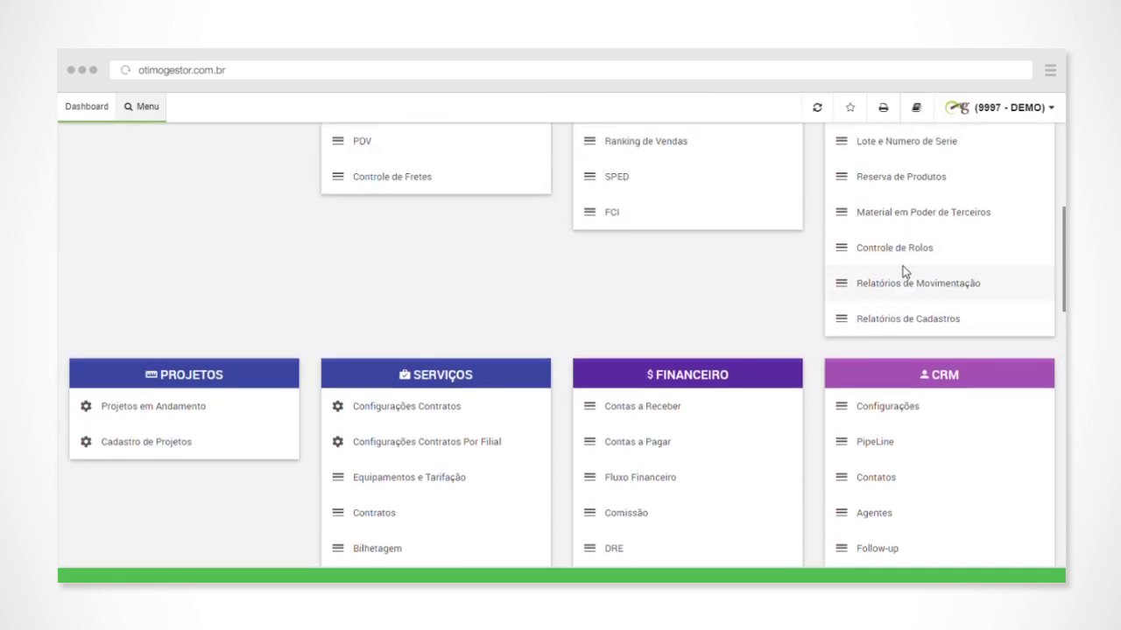
pyautogui.scroll(-2, 902, 271)
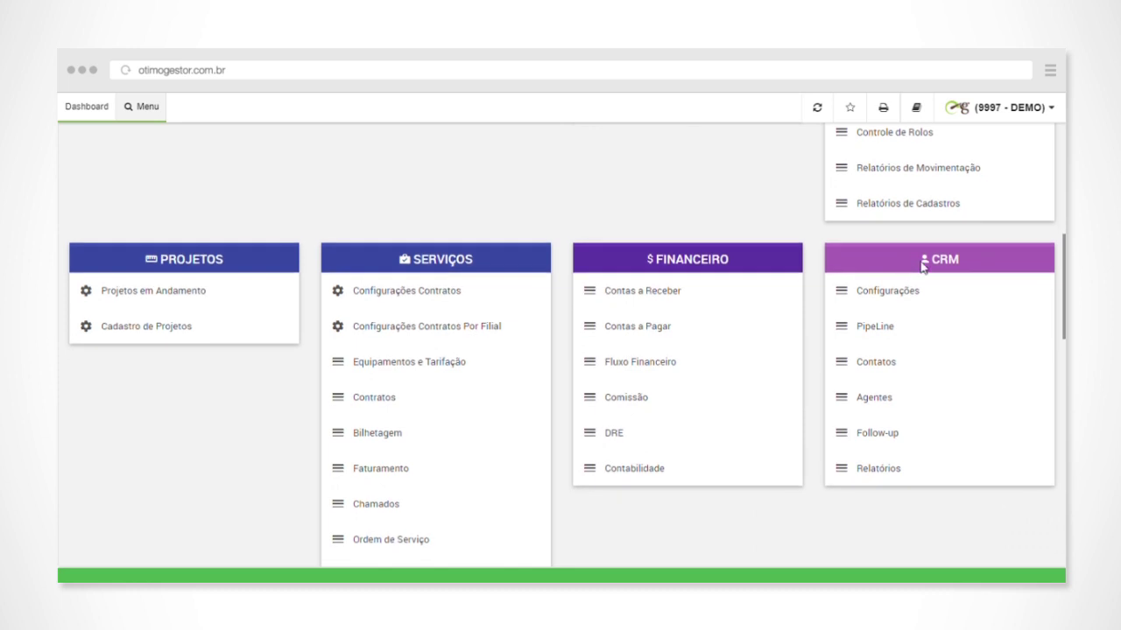
pyautogui.moveTo(922, 266); pyautogui.dragTo(972, 263)
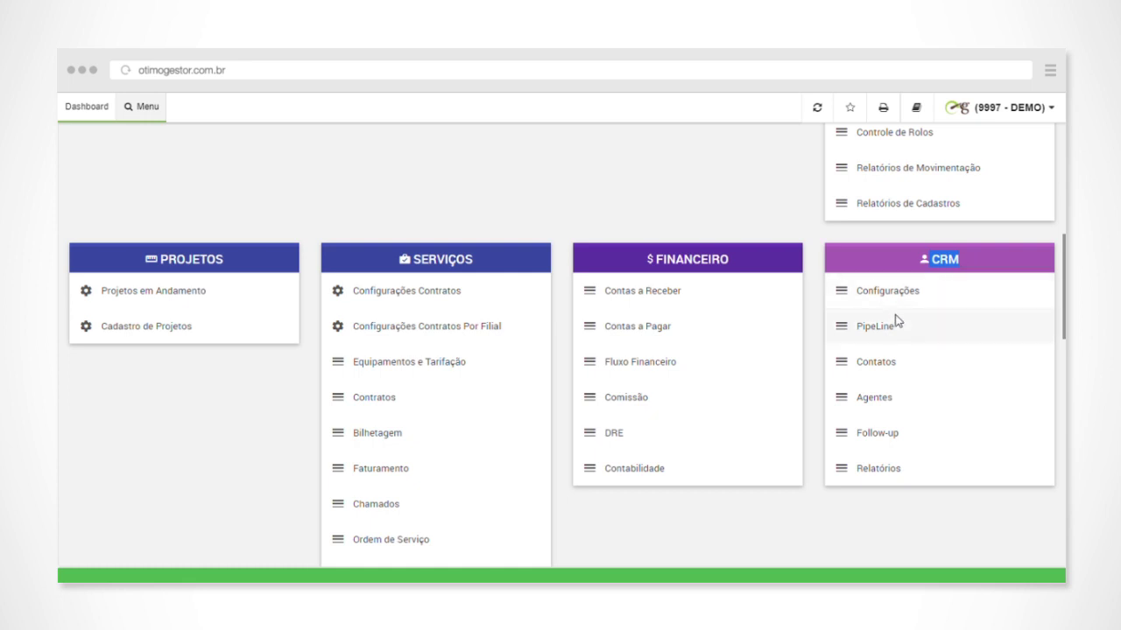
pyautogui.click(871, 361)
pyautogui.click(915, 400)
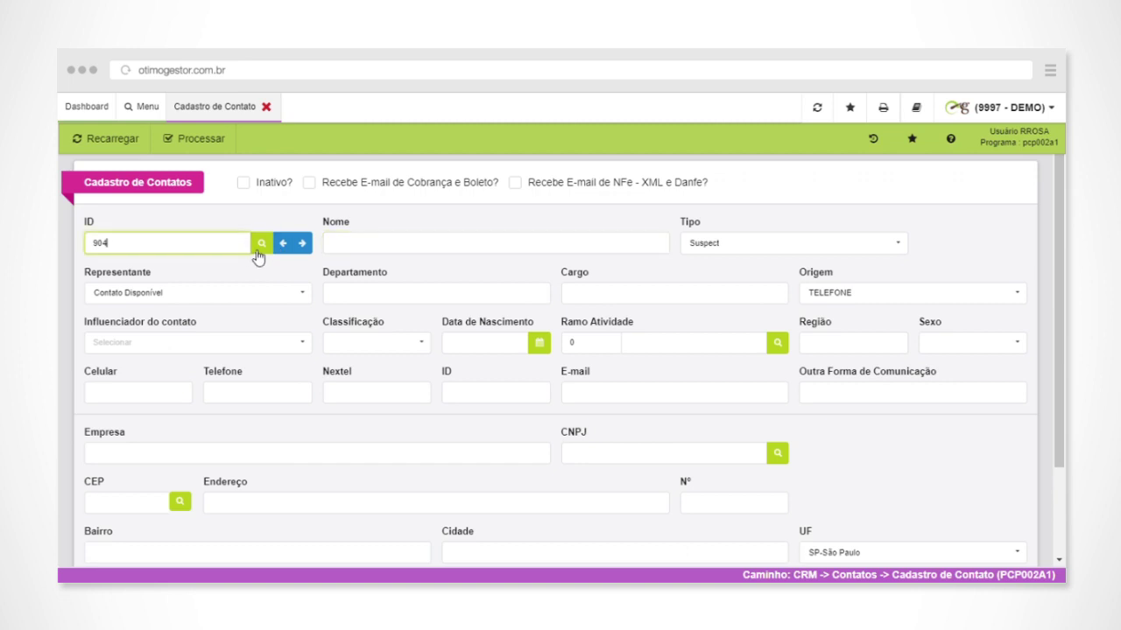
# Load the ATELECOM contact's record through the ID lookup and highlight the fields from Representante to Cargo
pyautogui.click(261, 244)
pyautogui.click(504, 357)
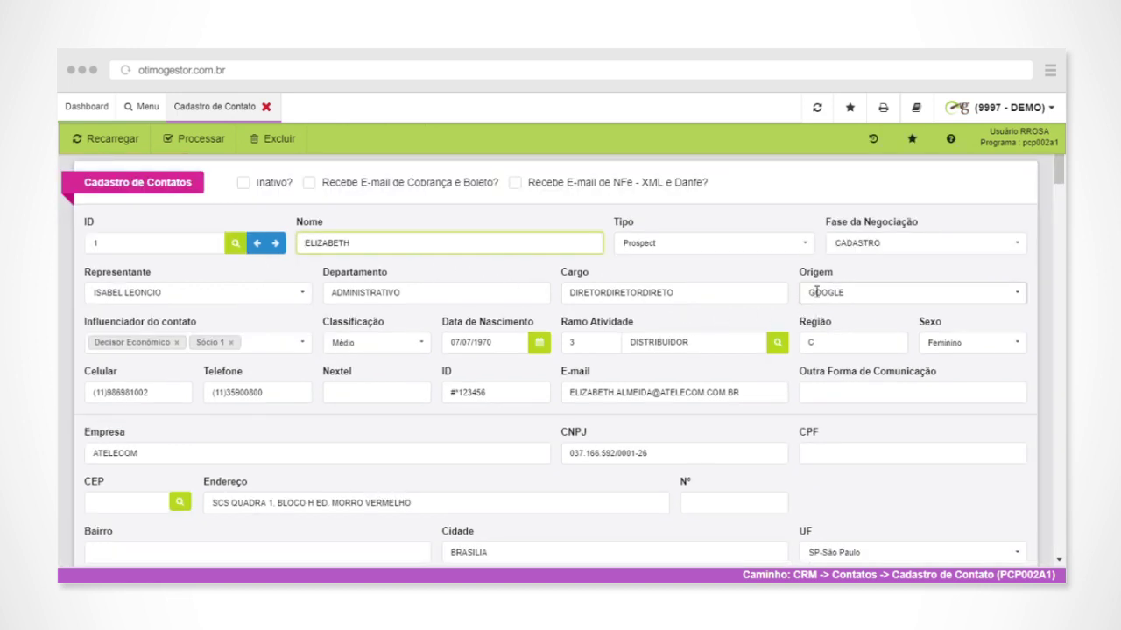
pyautogui.moveTo(815, 292); pyautogui.dragTo(845, 262)
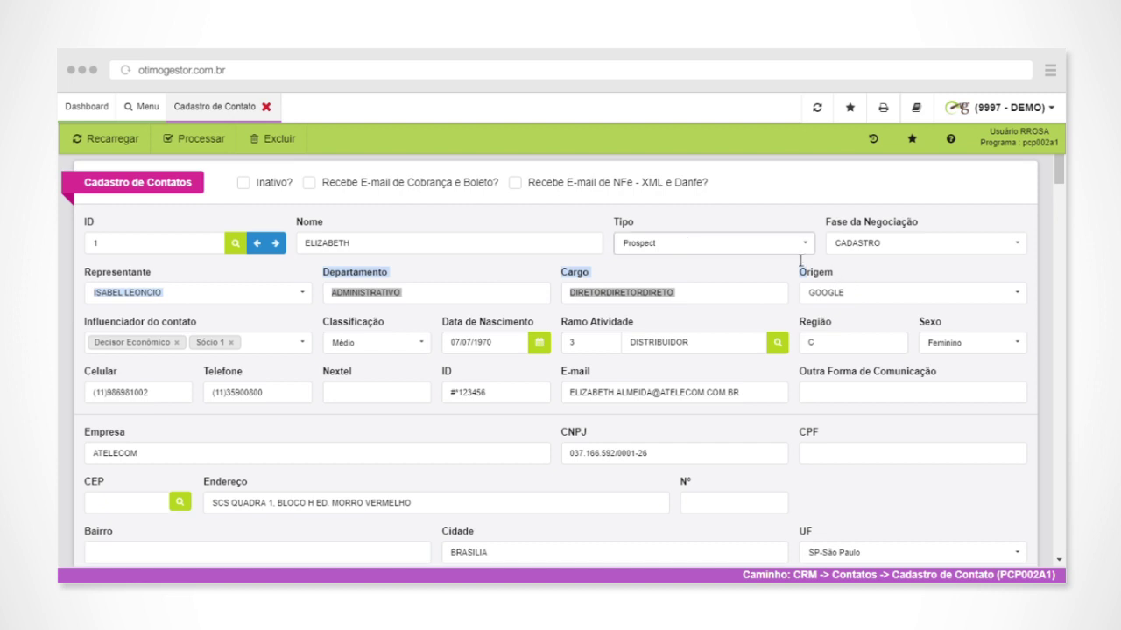
# Examine the contact's personal and company details down to the Chamadas history, and open Nova Chamada
pyautogui.click(585, 227)
pyautogui.scroll(-1, 442, 236)
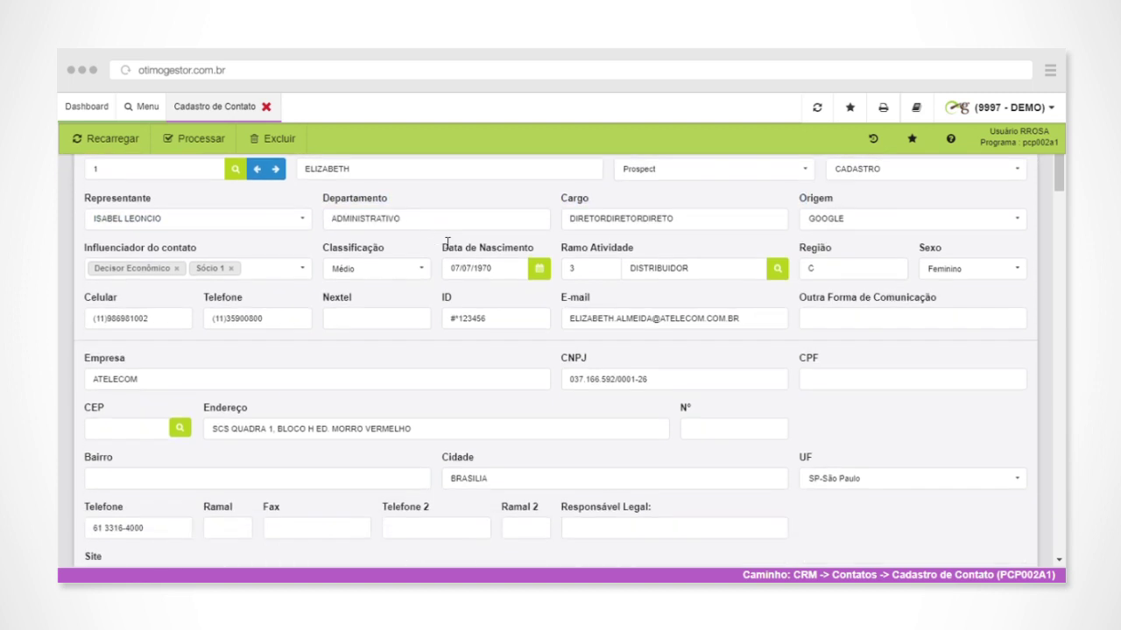
pyautogui.scroll(1, 368, 203)
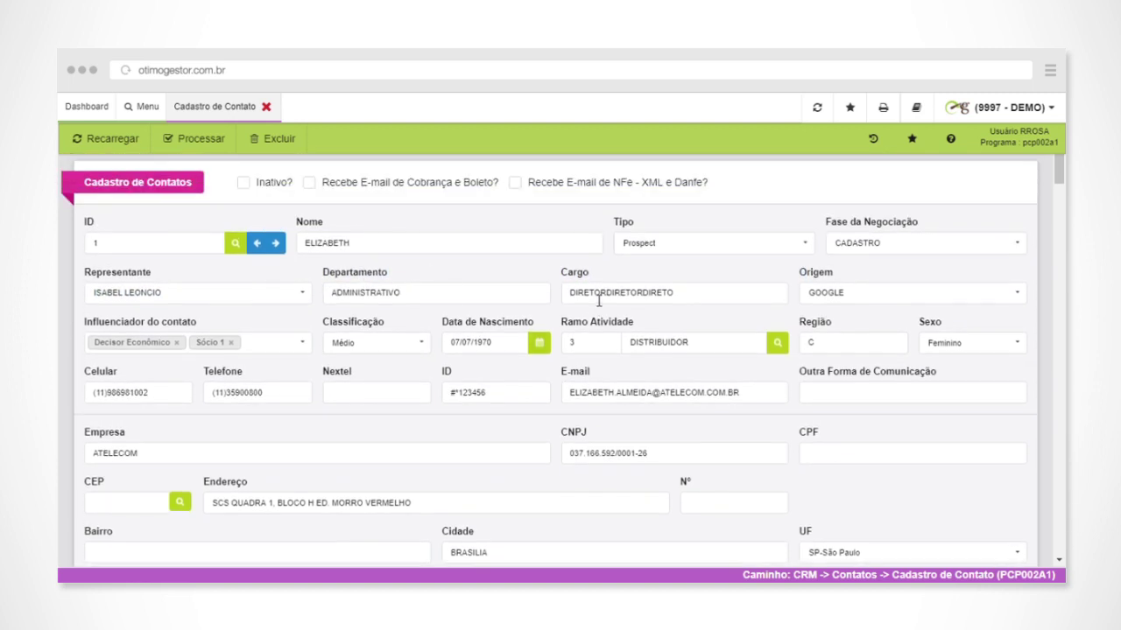
pyautogui.scroll(-1, 622, 368)
pyautogui.scroll(-1, 623, 367)
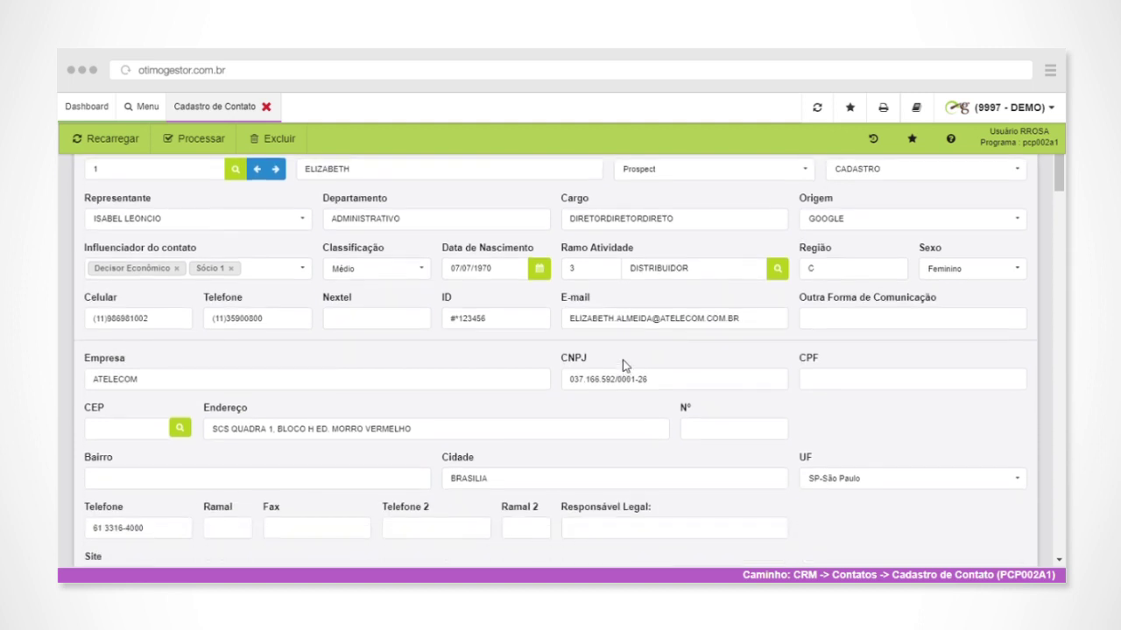
pyautogui.scroll(-2, 594, 346)
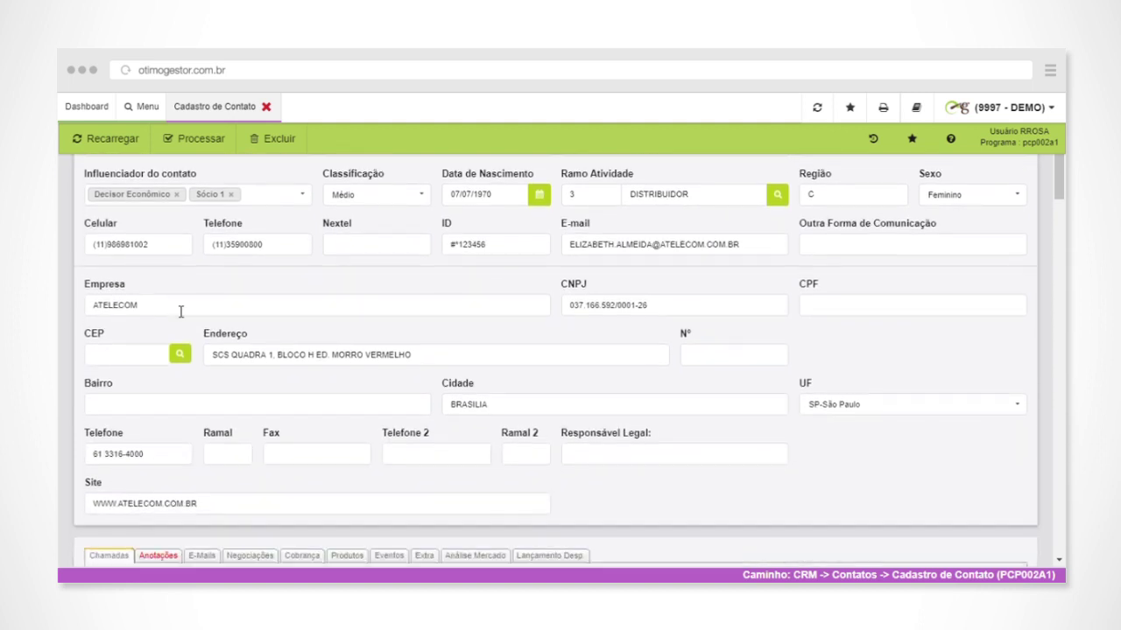
pyautogui.scroll(-2, 234, 310)
pyautogui.scroll(3, 233, 309)
pyautogui.scroll(-10, 331, 261)
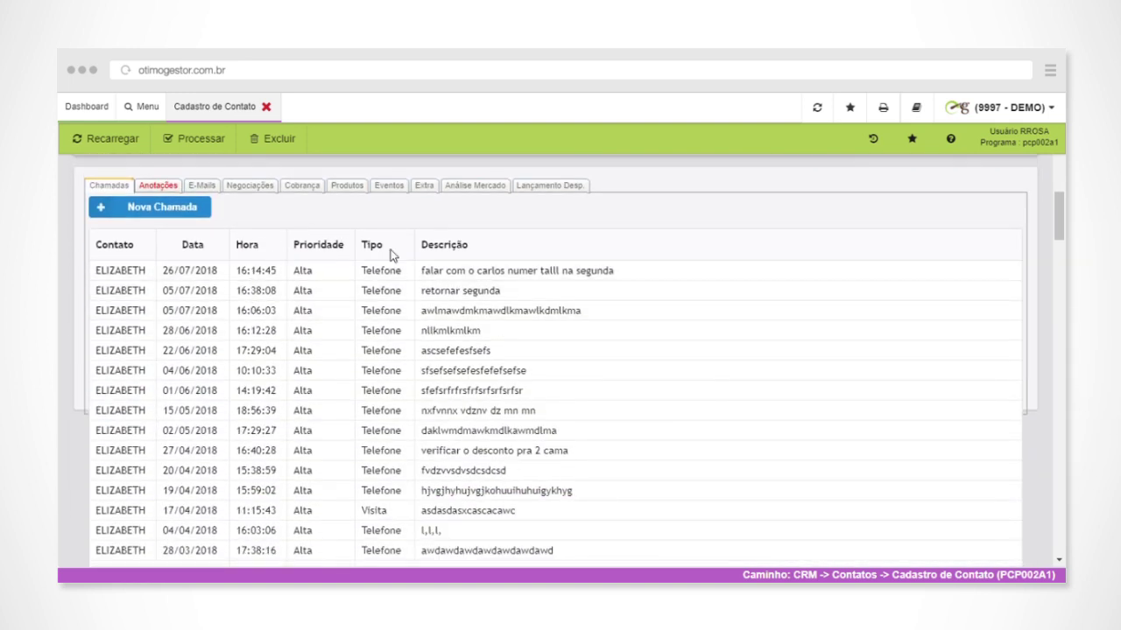
pyautogui.click(140, 210)
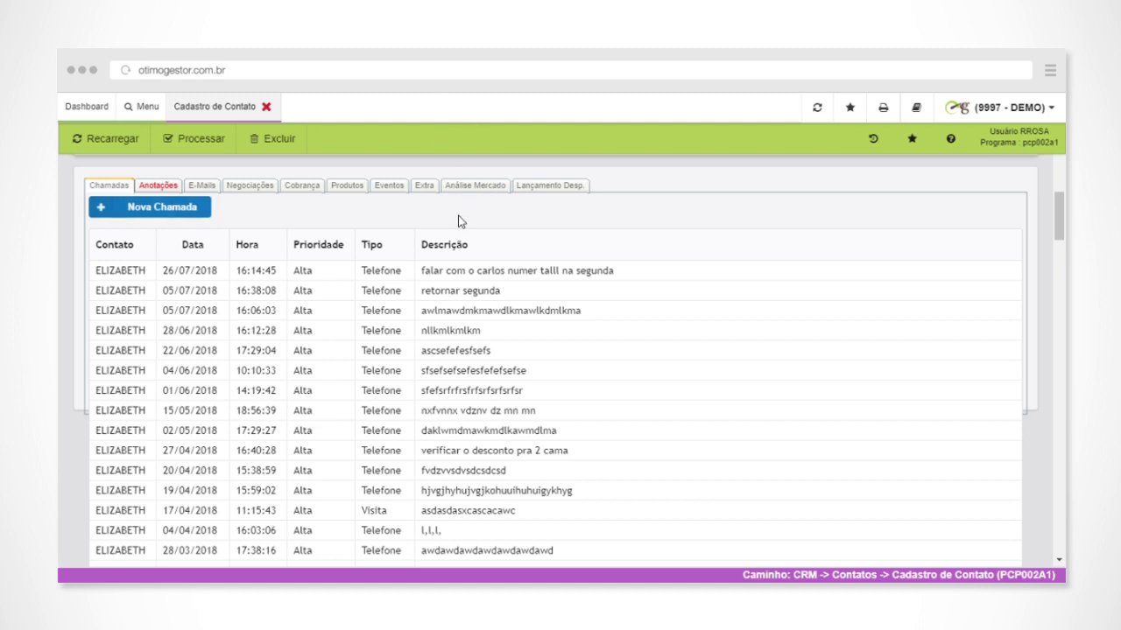
# Show the available Tipo options at the start of the contact's record
pyautogui.scroll(3, 458, 215)
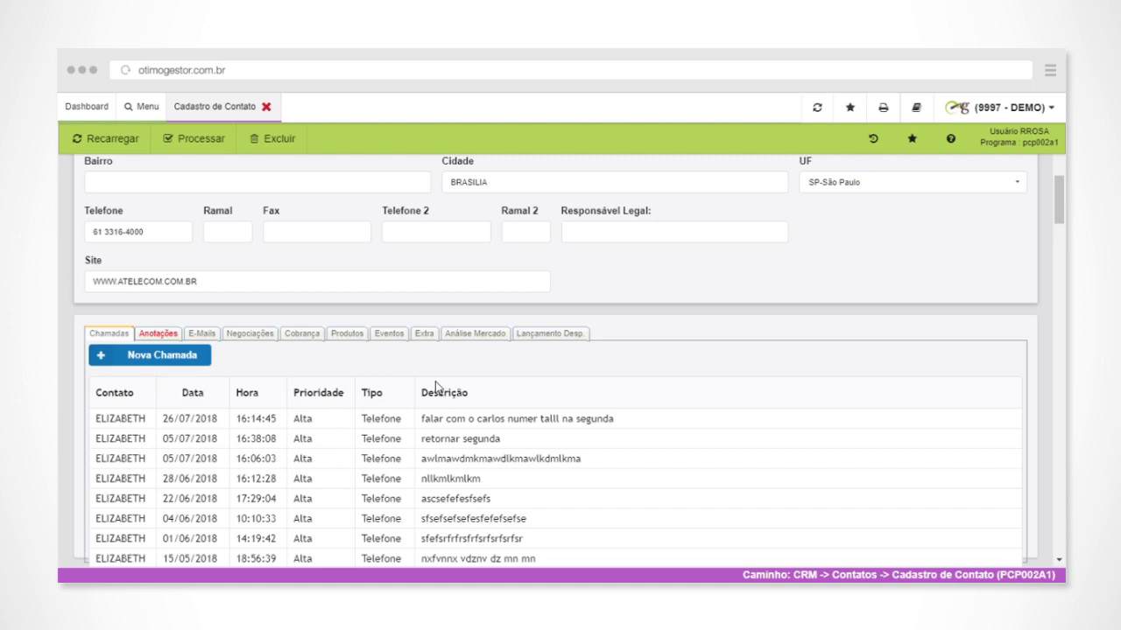
pyautogui.scroll(5, 566, 262)
pyautogui.click(753, 250)
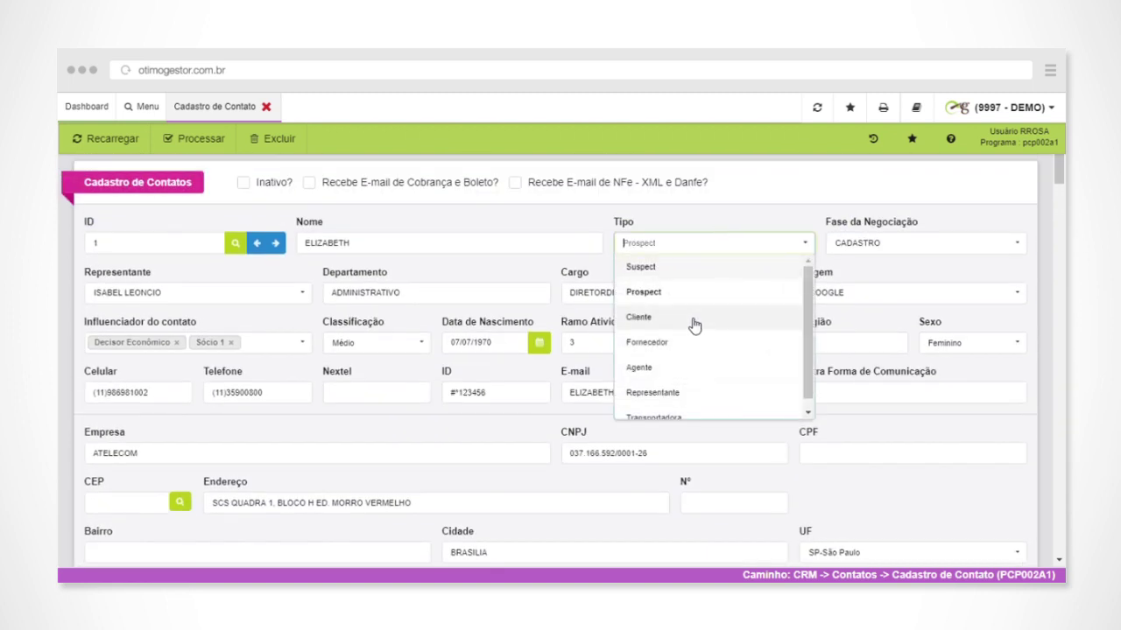
# View the contact's Extra, Eventos, Produtos and Negociações sections in turn
pyautogui.scroll(-2, 520, 262)
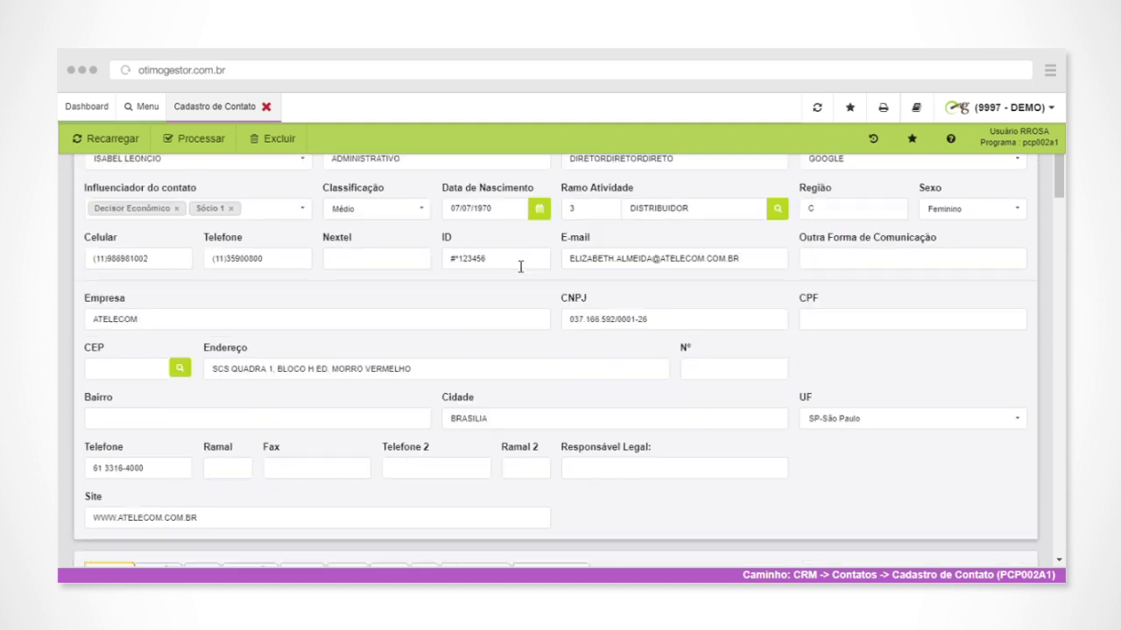
pyautogui.scroll(-2, 520, 266)
pyautogui.click(427, 411)
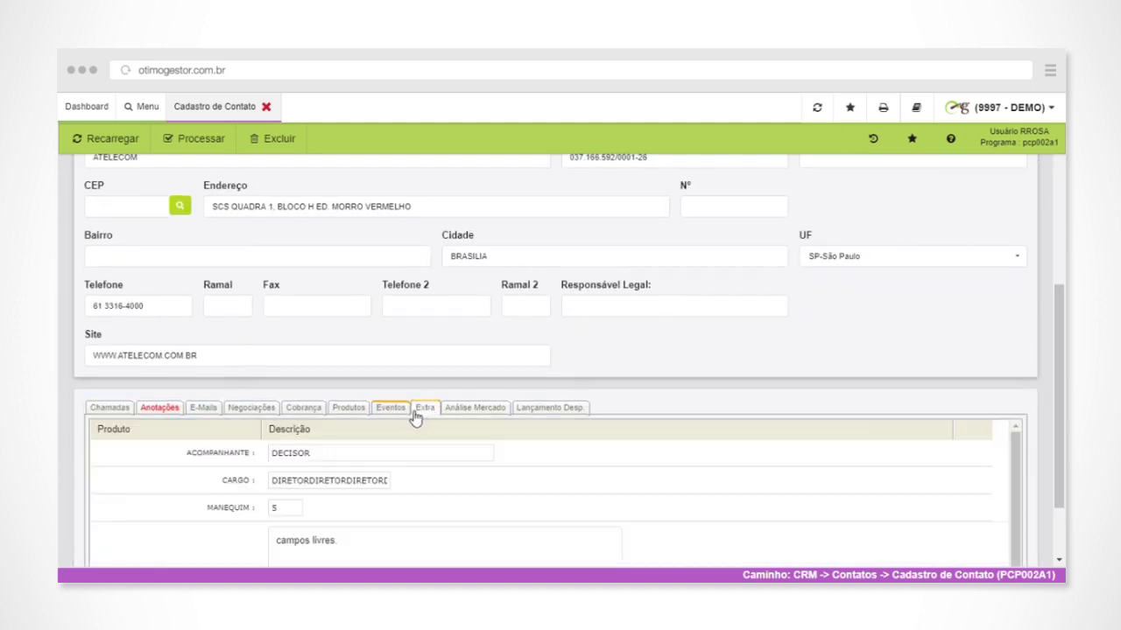
pyautogui.click(390, 408)
pyautogui.scroll(-1, 490, 368)
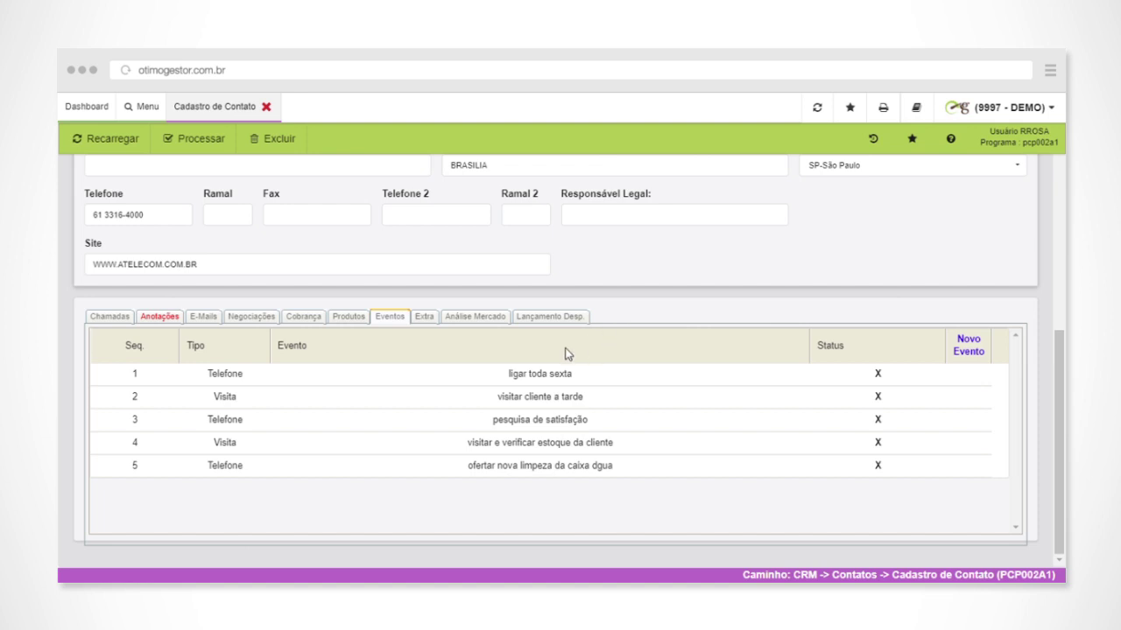
pyautogui.click(361, 320)
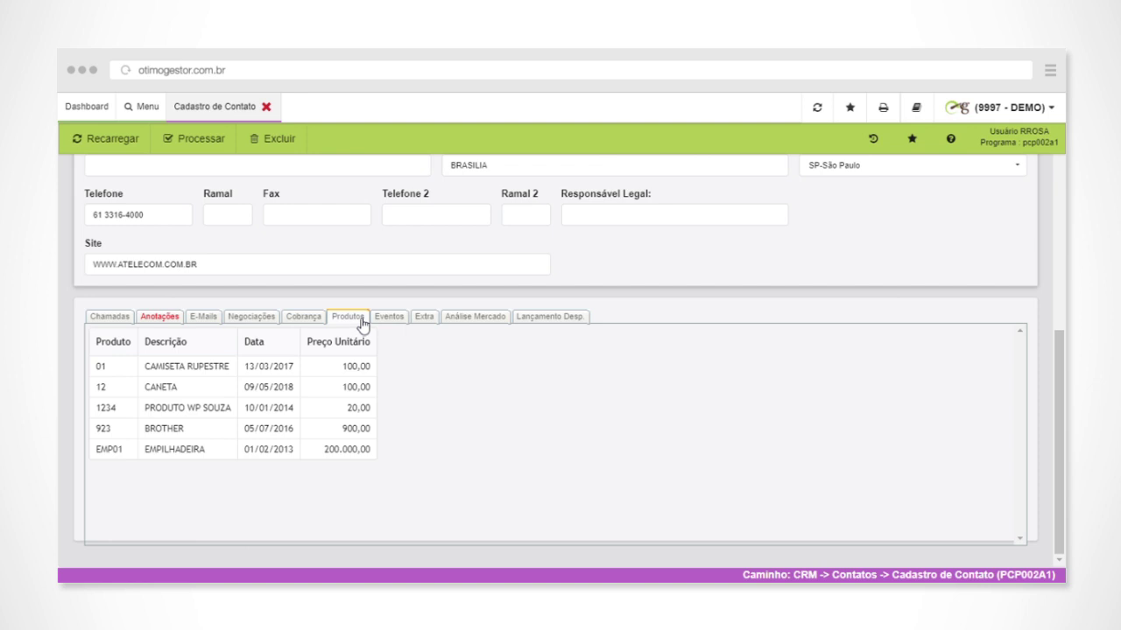
pyautogui.click(252, 320)
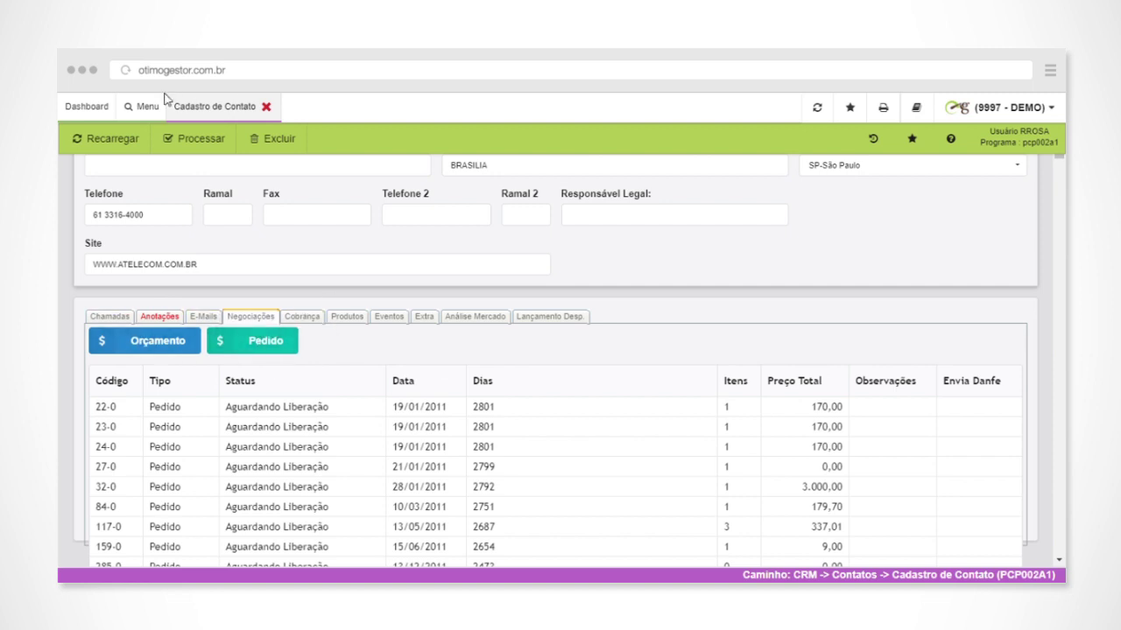
# Return to the main Menu and display the PipeLine programs of the CRM module
pyautogui.click(142, 107)
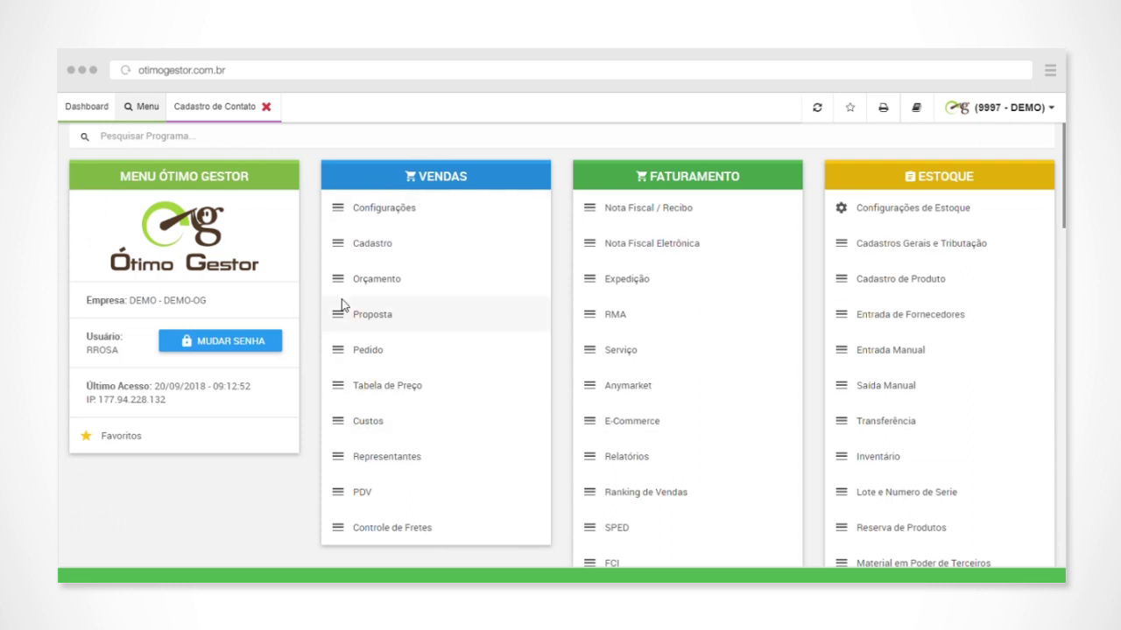
pyautogui.moveTo(352, 361)
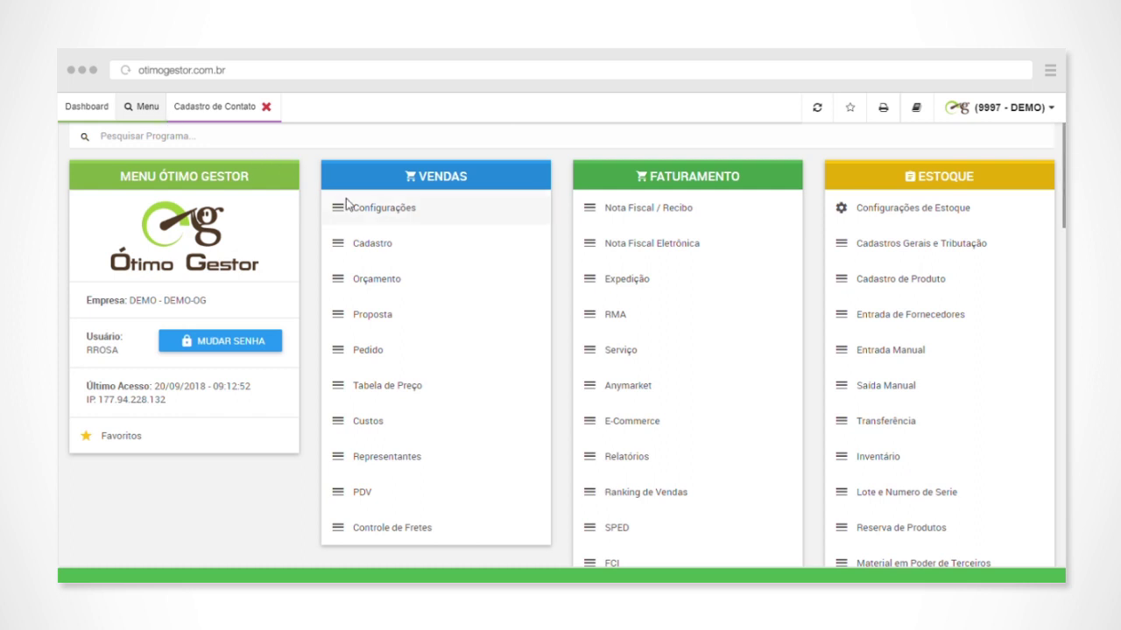
pyautogui.scroll(-5, 368, 210)
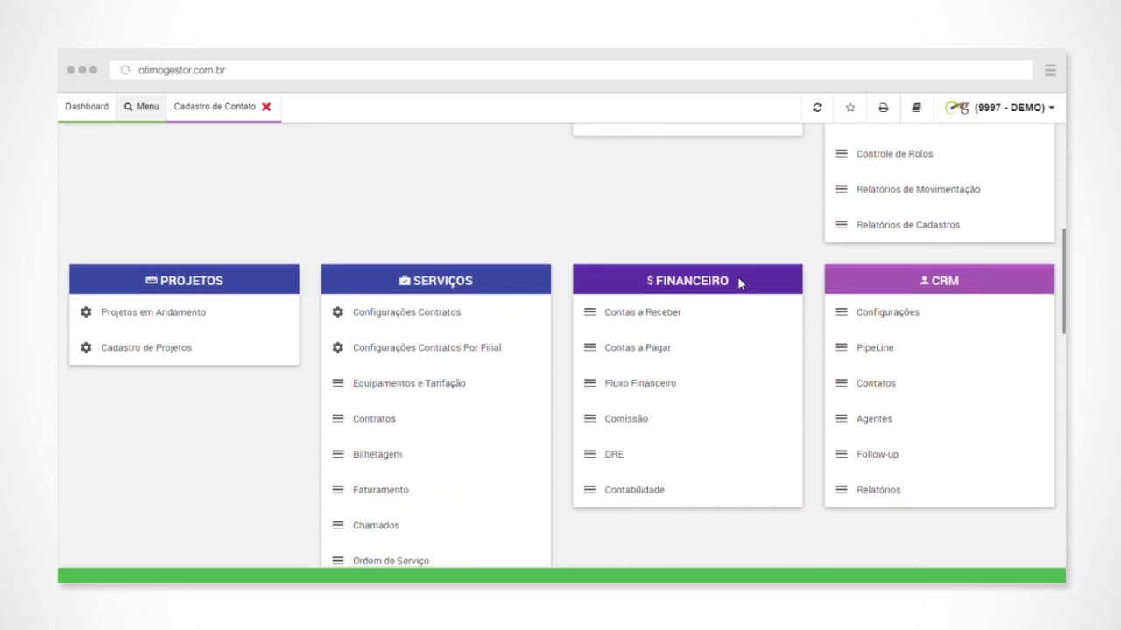
pyautogui.click(878, 356)
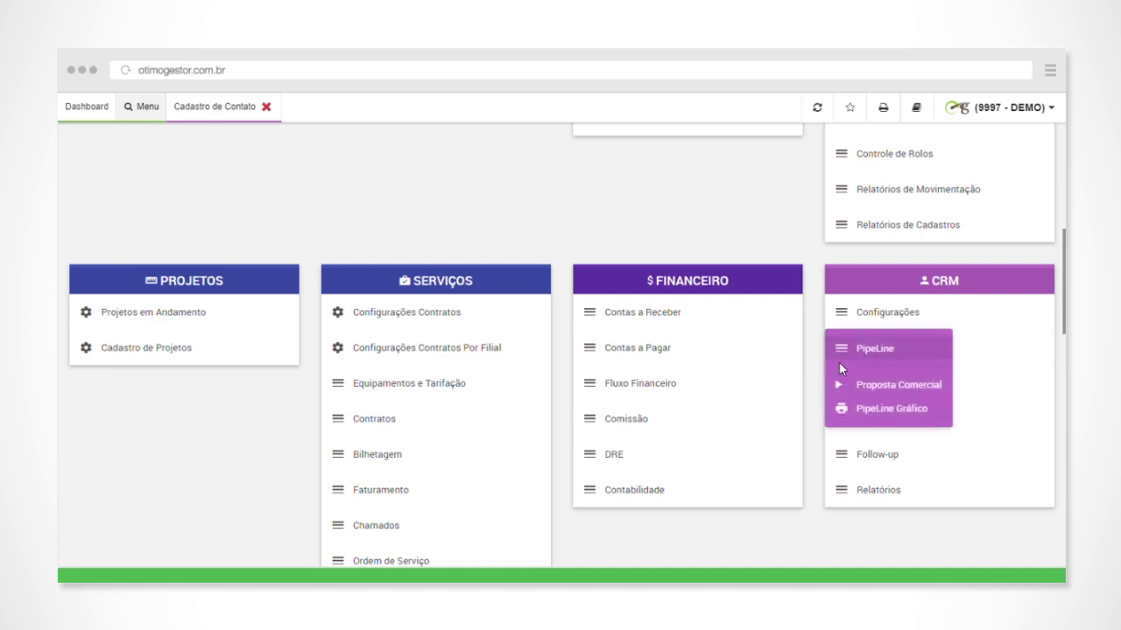
pyautogui.click(814, 354)
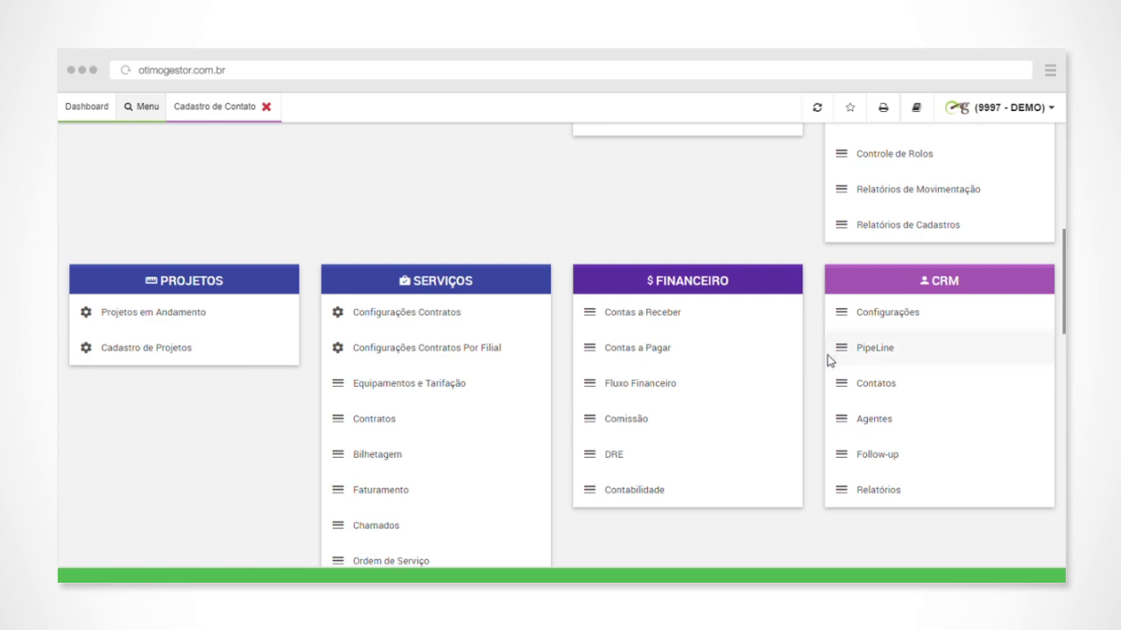
# Display the Orçamento programs in the Vendas module of the main menu
pyautogui.scroll(2, 830, 359)
pyautogui.scroll(3, 830, 359)
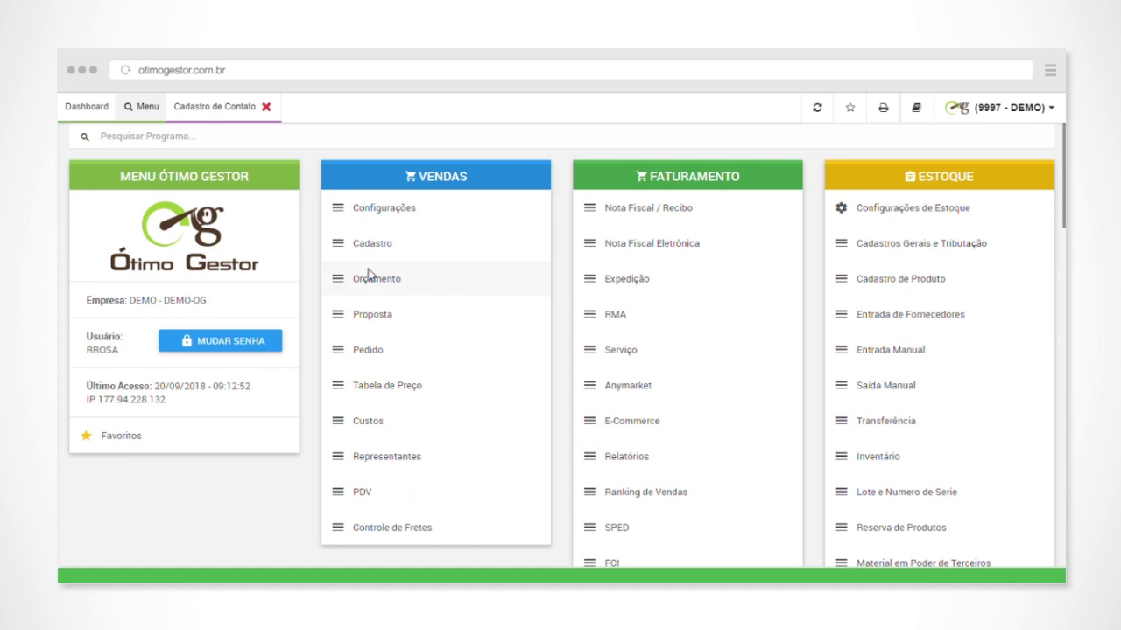
pyautogui.click(402, 282)
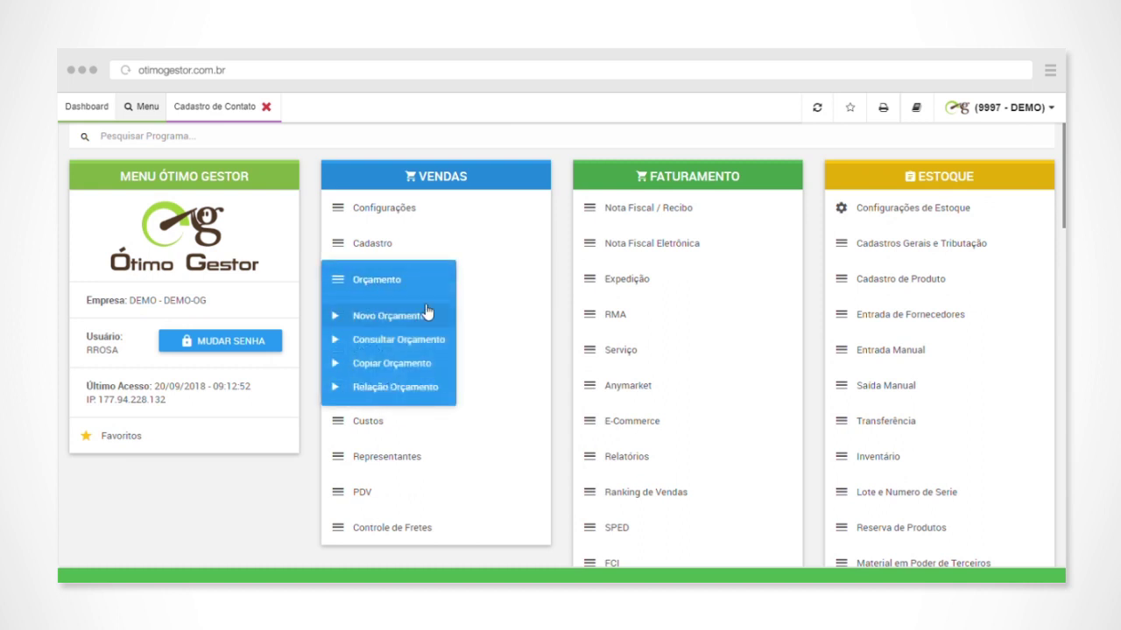
pyautogui.click(316, 257)
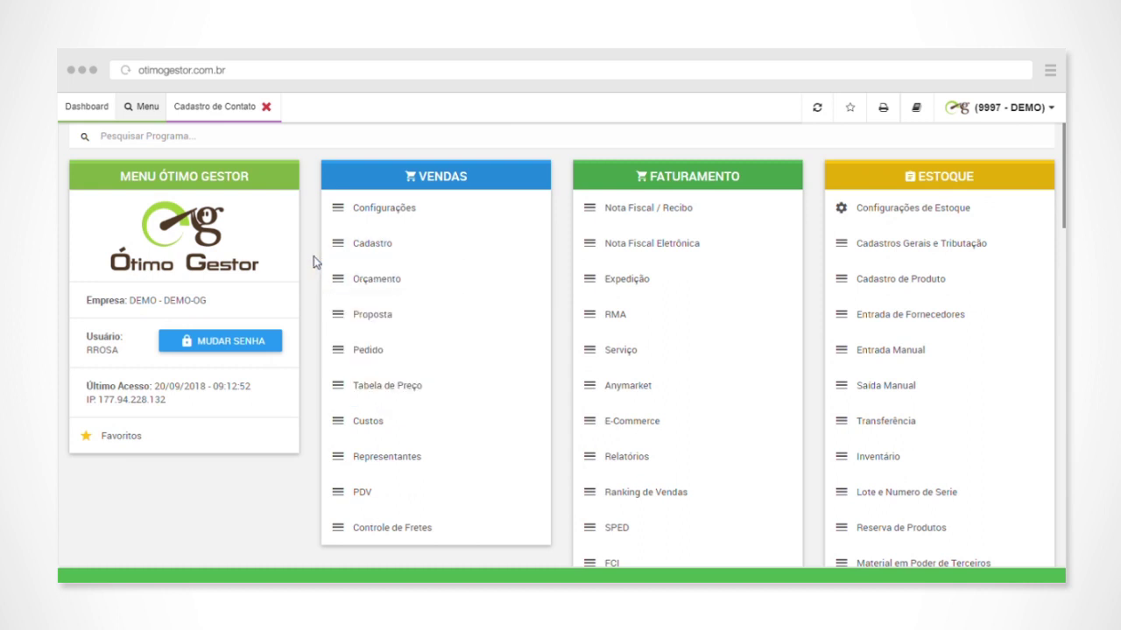
# Display the Tabela de Preço programs and the Custos programs of the Vendas module
pyautogui.click(407, 388)
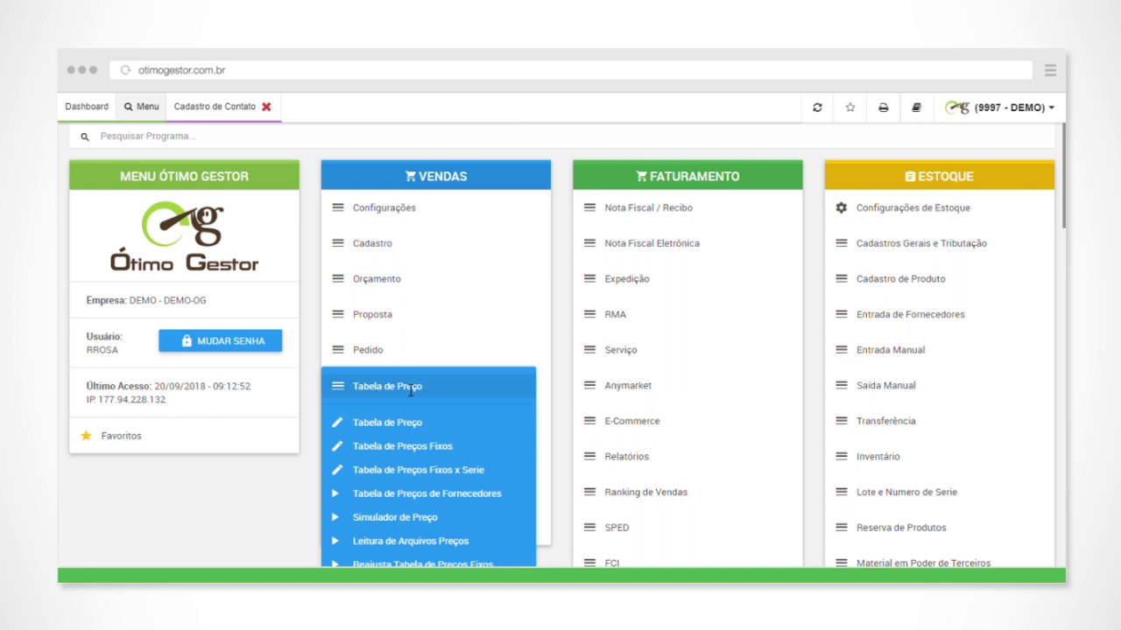
pyautogui.scroll(-3, 415, 390)
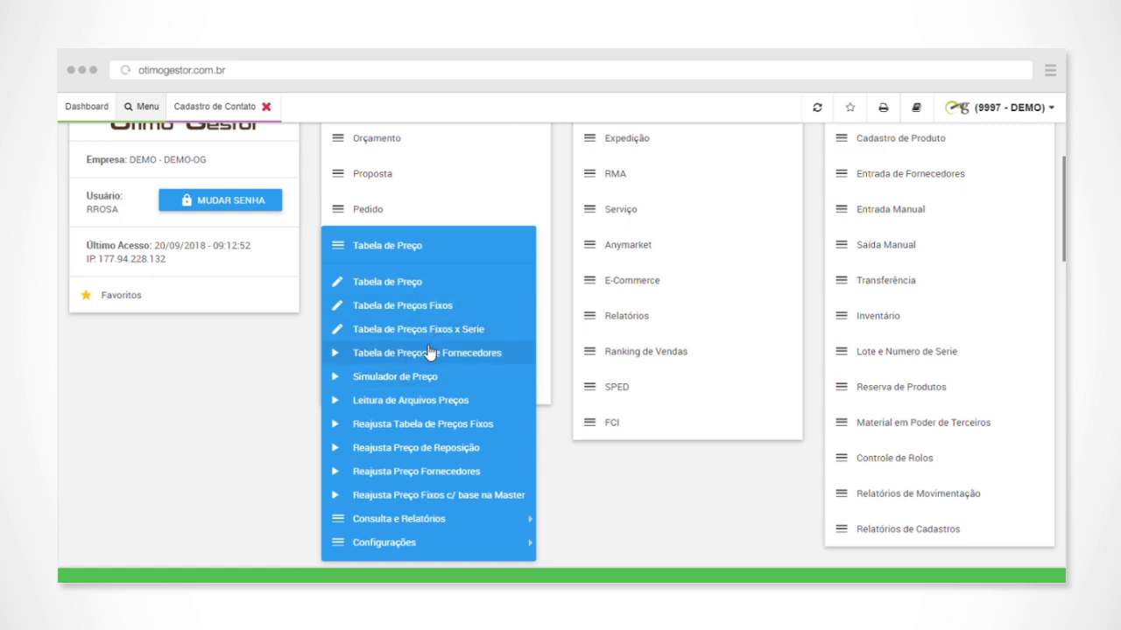
pyautogui.click(275, 404)
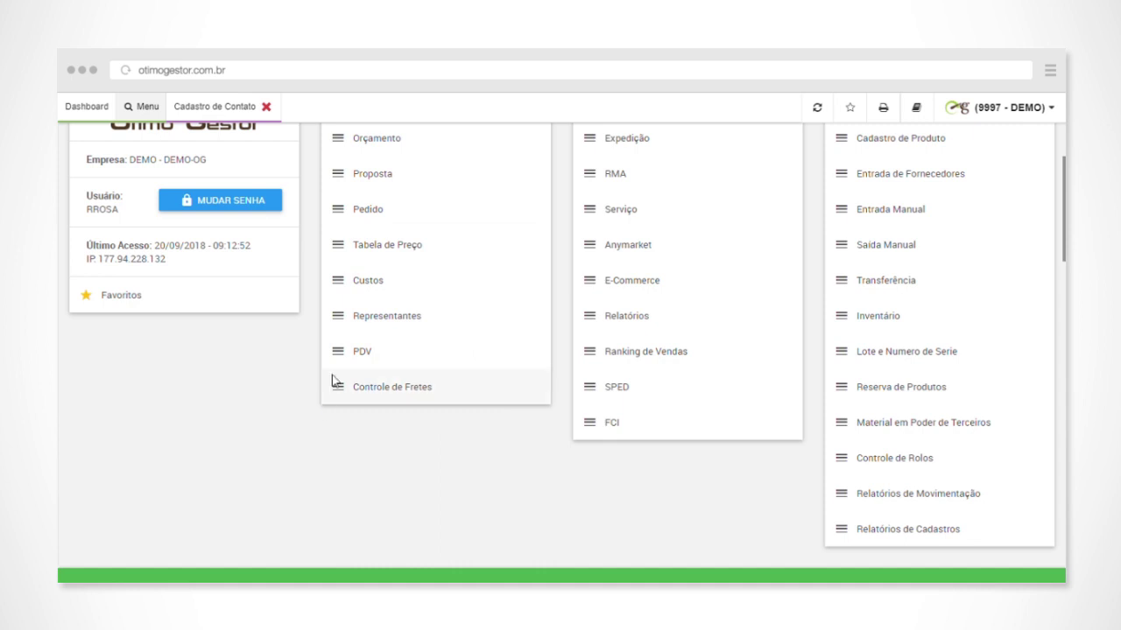
pyautogui.click(344, 284)
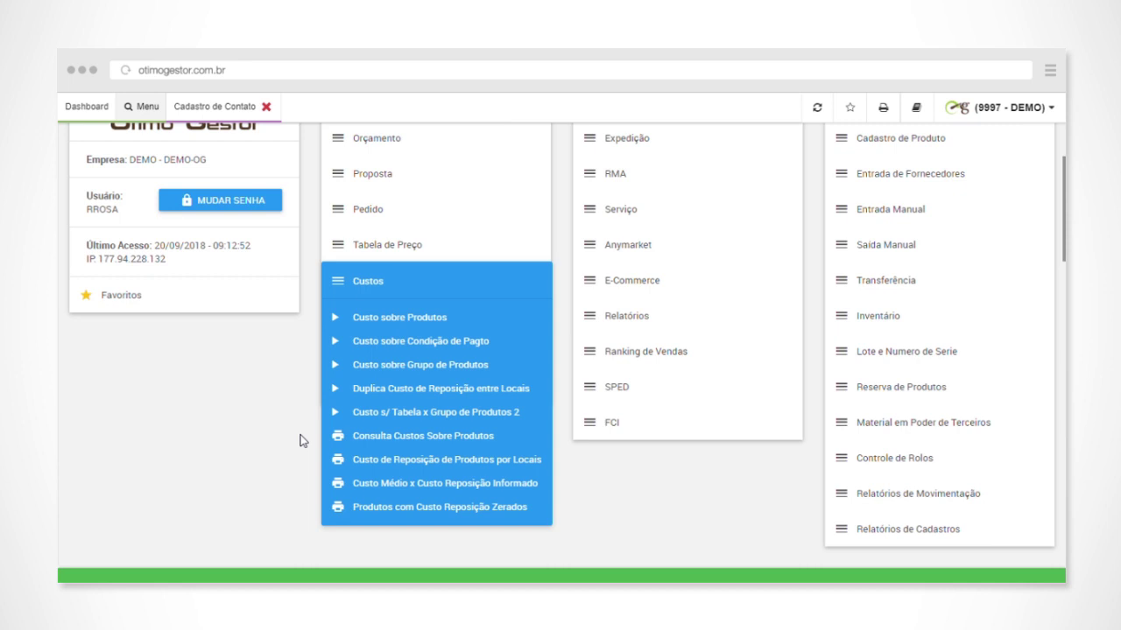
pyautogui.scroll(3, 293, 413)
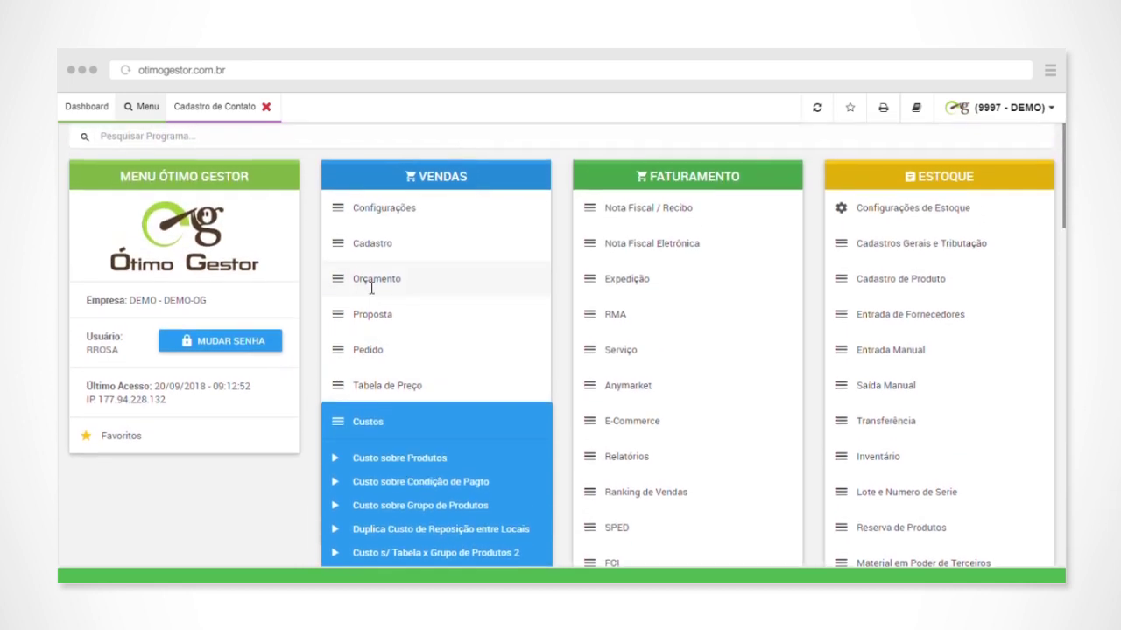
# Open Novo Orçamento from the Orçamento group of Vendas and highlight the header fields from Banco to Tipo de Negociação
pyautogui.click(371, 282)
pyautogui.click(404, 317)
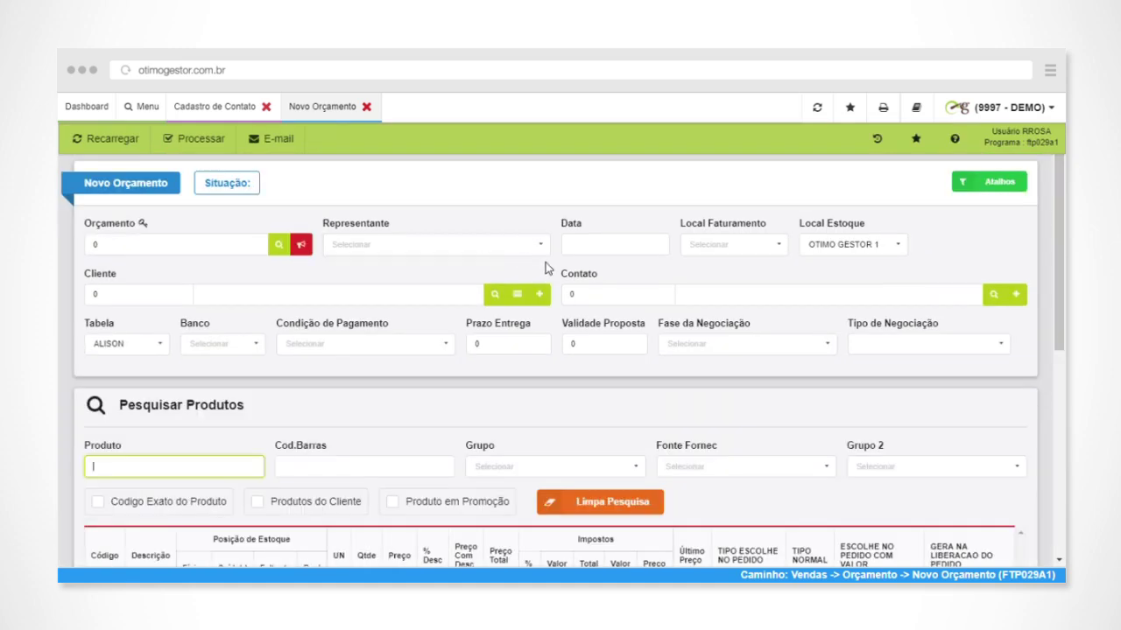
pyautogui.scroll(-1, 379, 255)
pyautogui.scroll(1, 222, 383)
pyautogui.click(166, 350)
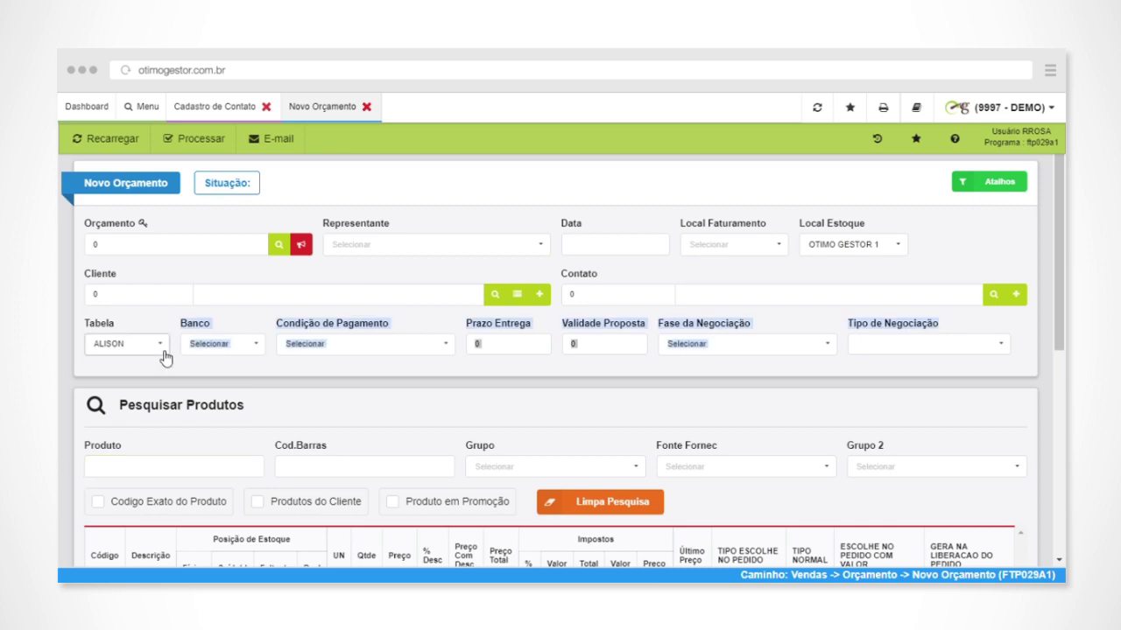
pyautogui.click(433, 274)
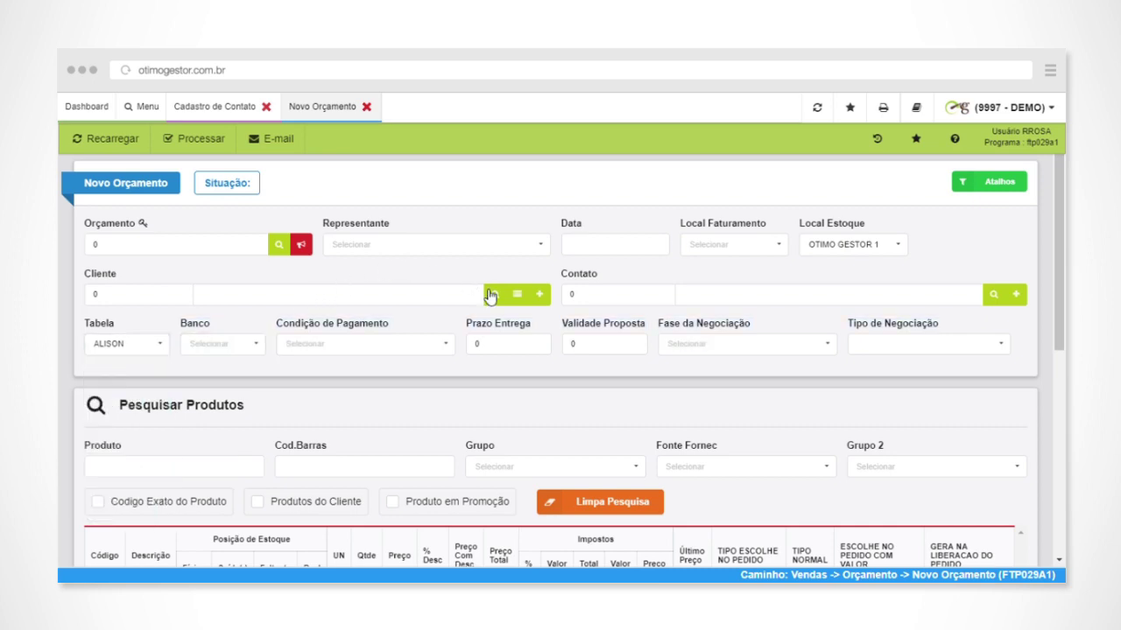
# Load COLEGIO AGAPE as the quote's Cliente through the client lookup
pyautogui.click(495, 294)
pyautogui.click(452, 344)
pyautogui.click(513, 187)
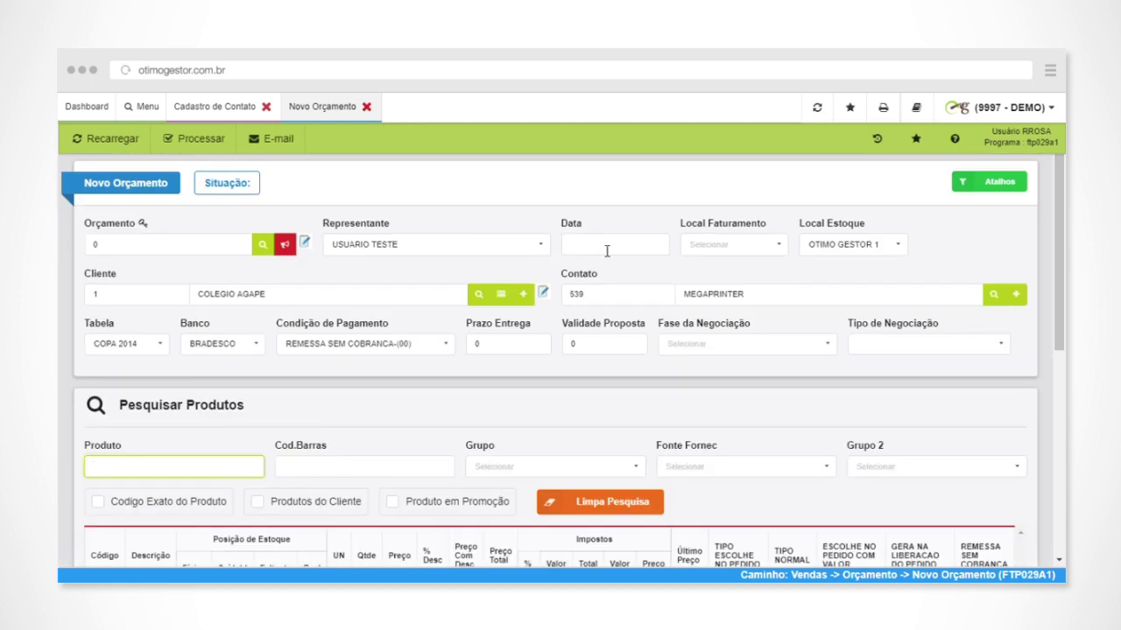
# Show the quote's Condição de Pagamento options and close the list without changing the selection
pyautogui.scroll(-1, 540, 259)
pyautogui.click(448, 269)
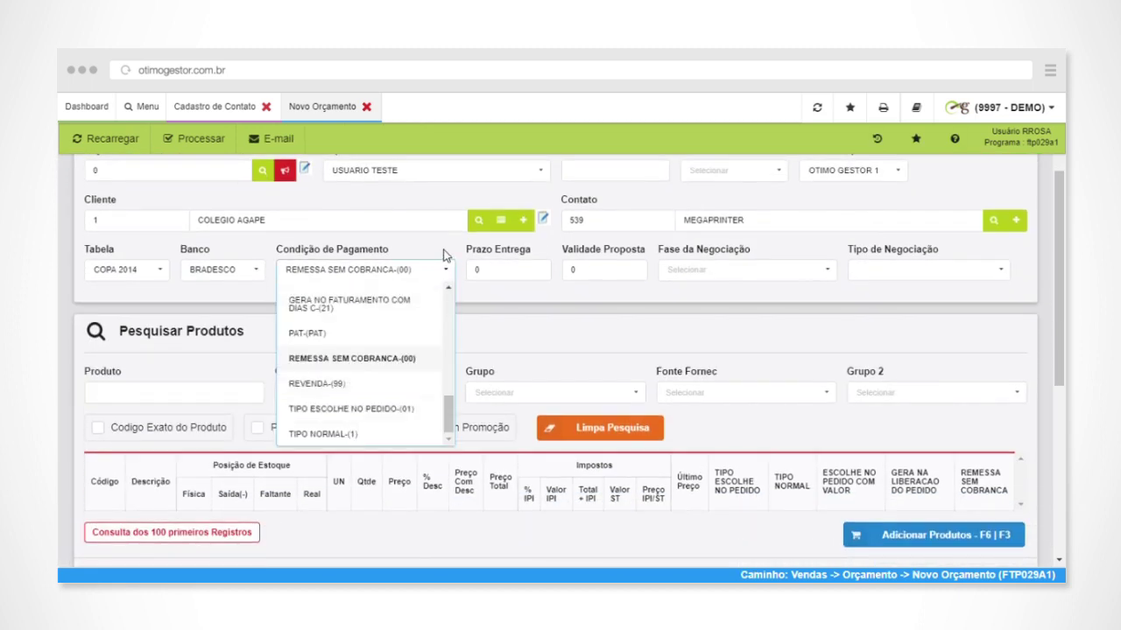
pyautogui.click(449, 277)
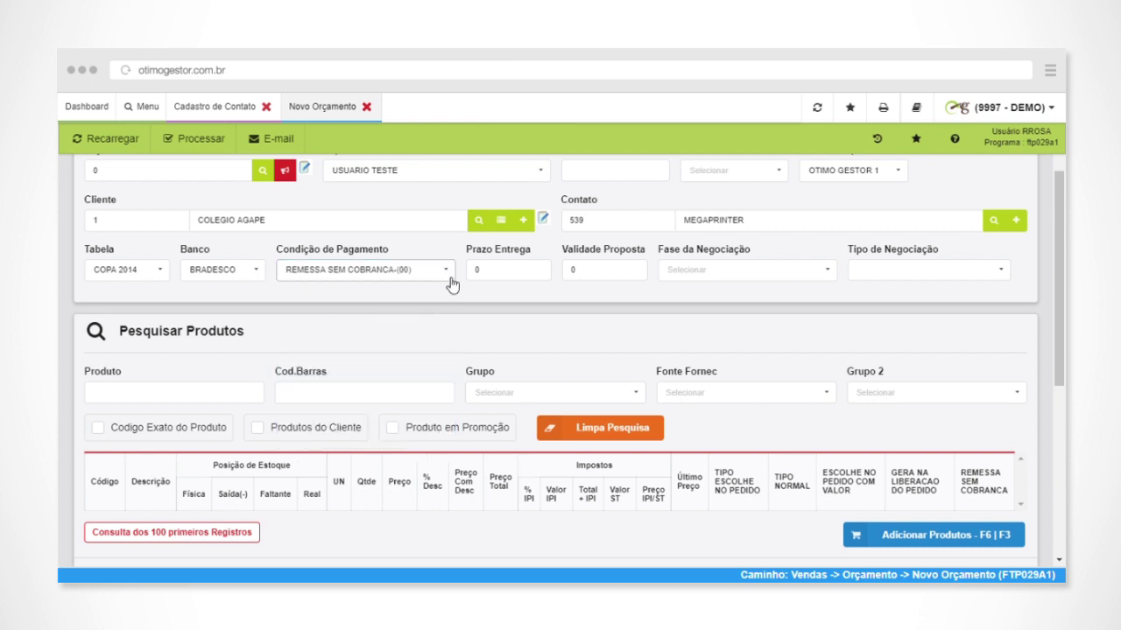
# Search the quote's products for NOTE in Pesquisar Produtos
pyautogui.scroll(-3, 451, 284)
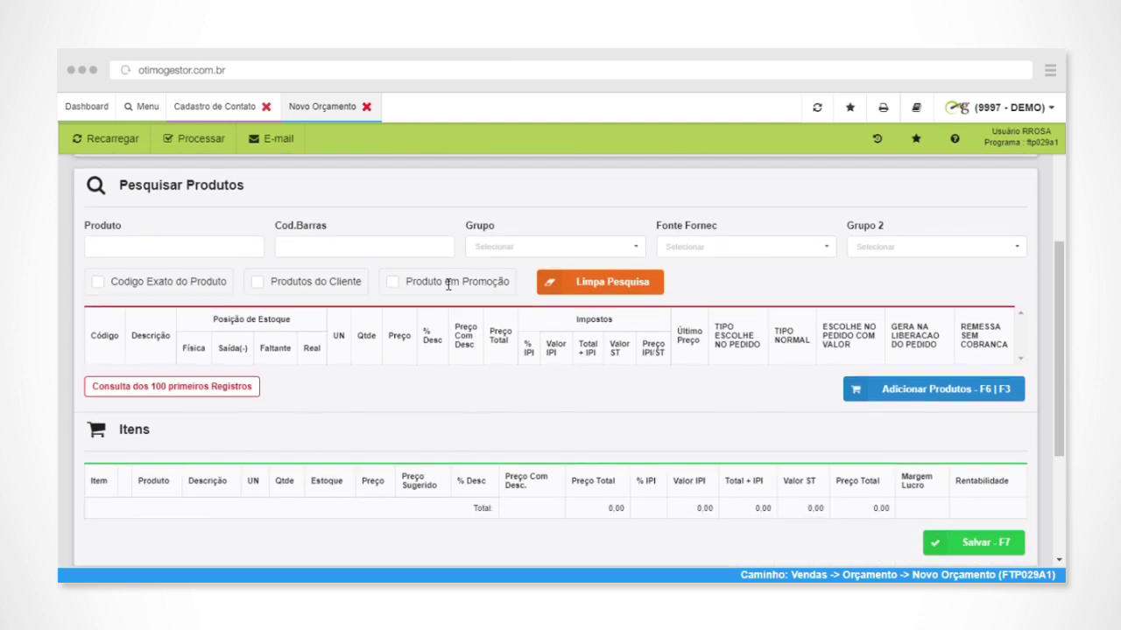
pyautogui.click(252, 253)
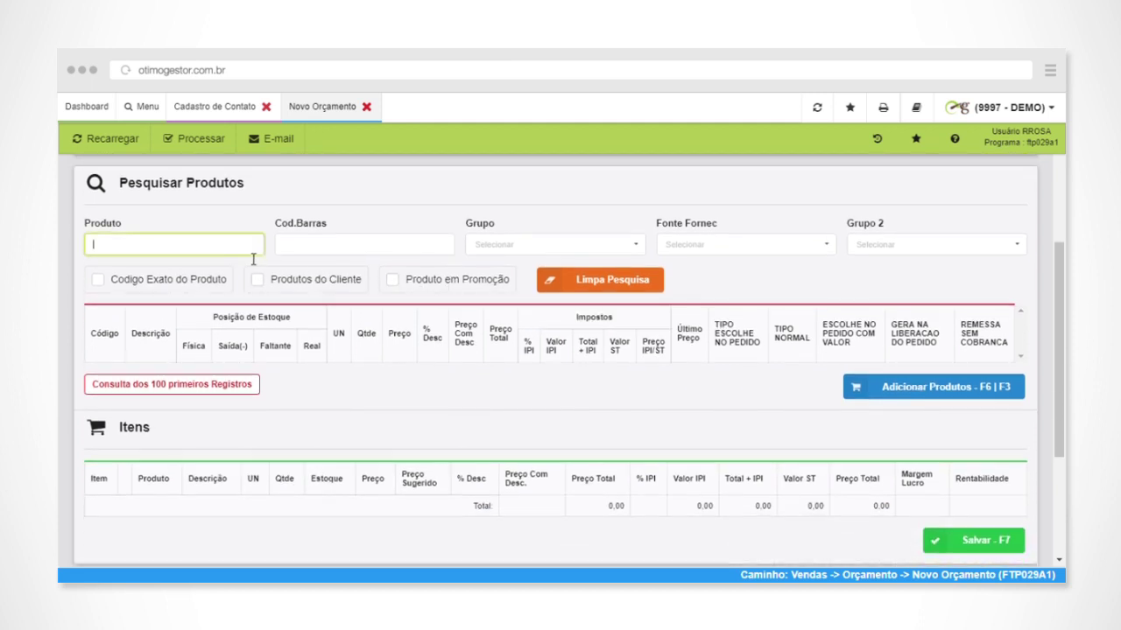
pyautogui.write('NOTE')
pyautogui.press('Return')
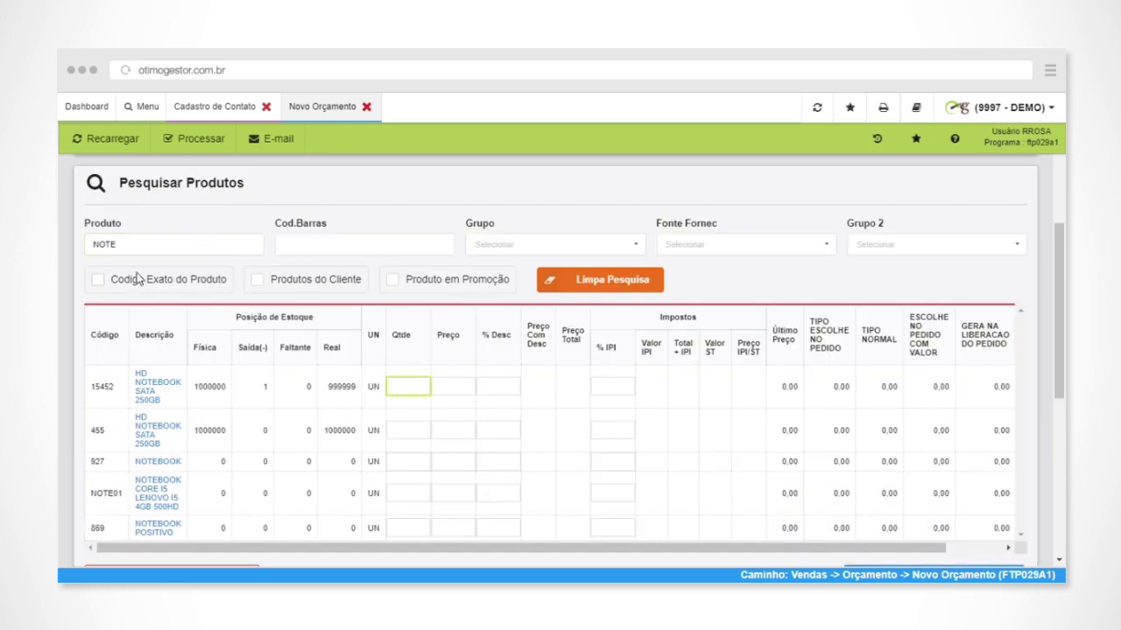
# Clear NOTE from the quote's Produto search, then list the Produtos do Cliente and turn that filter off again
pyautogui.scroll(-1, 168, 422)
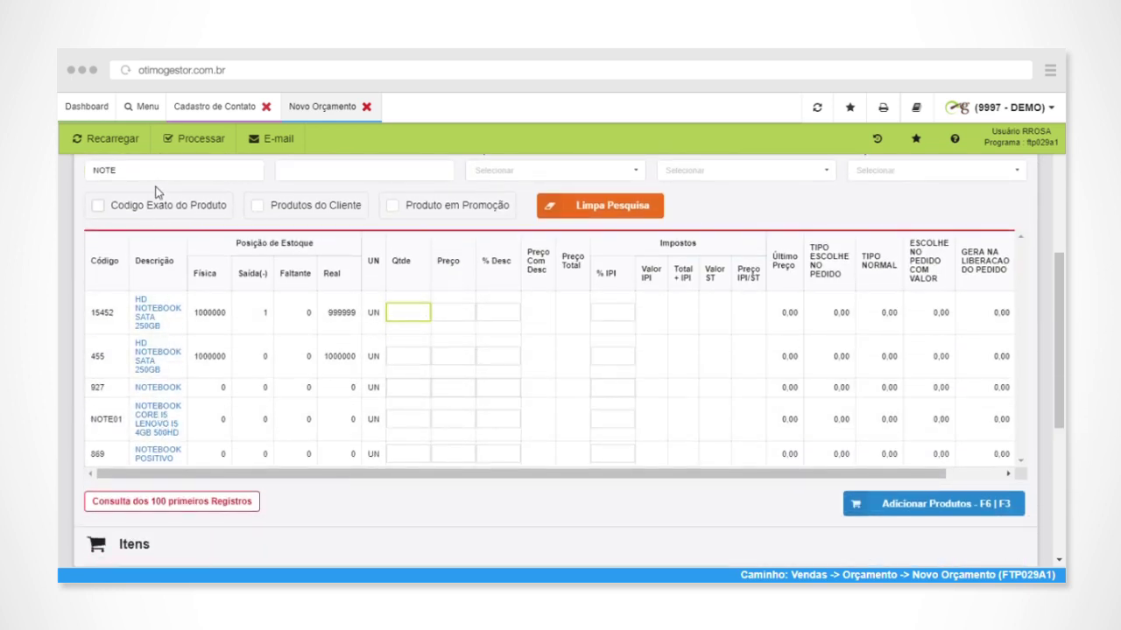
pyautogui.scroll(1, 142, 241)
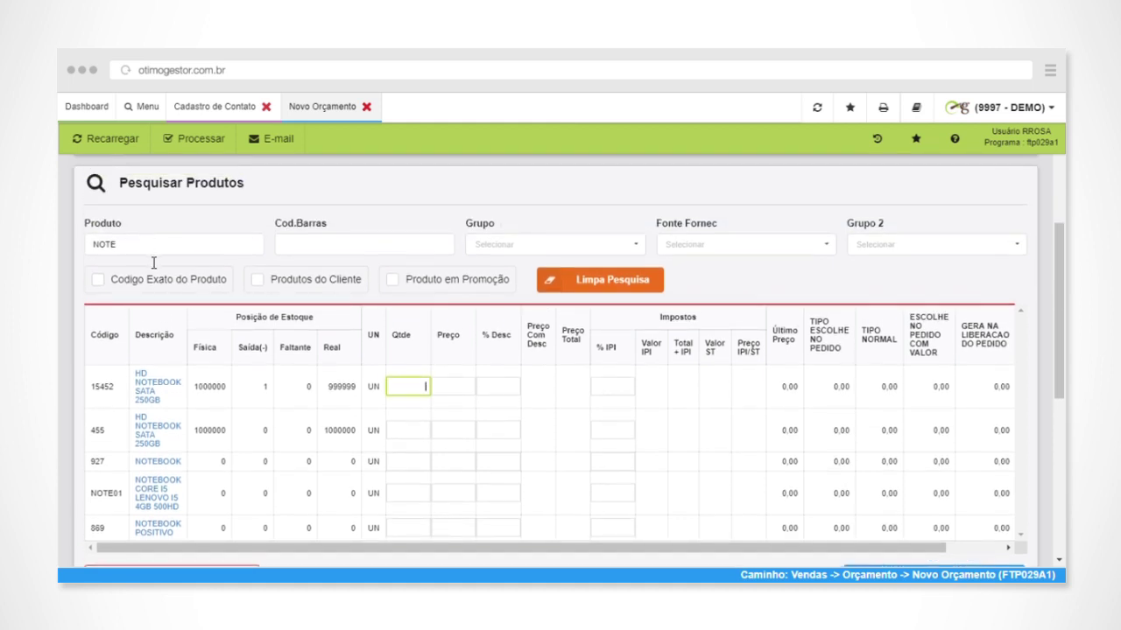
pyautogui.moveTo(150, 250); pyautogui.dragTo(57, 245)
pyautogui.press('BackSpace')
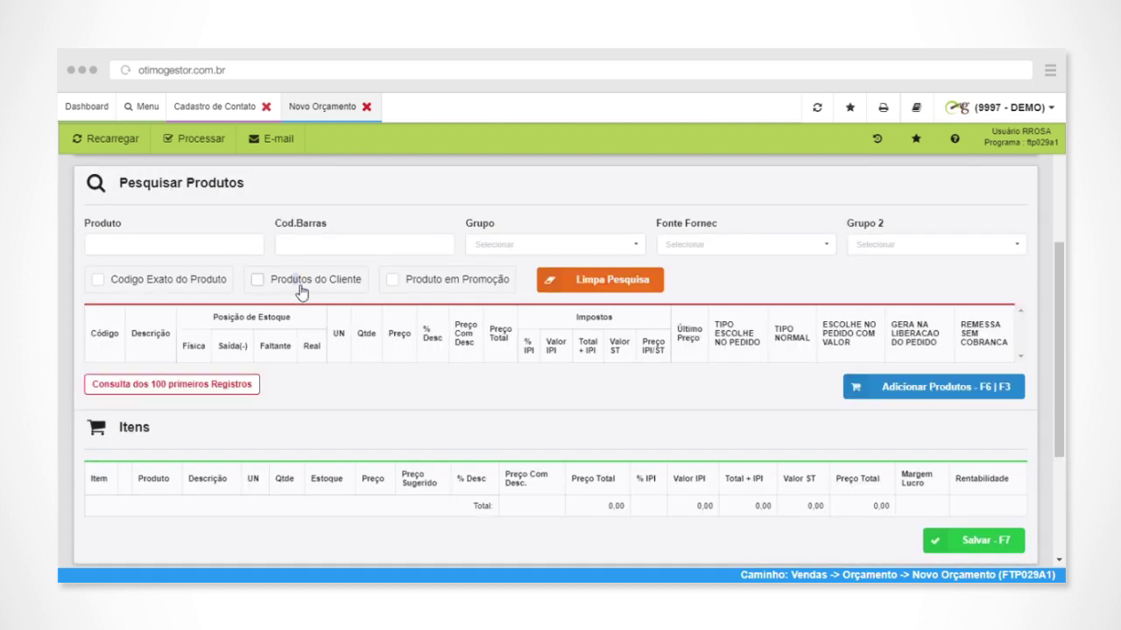
pyautogui.click(257, 281)
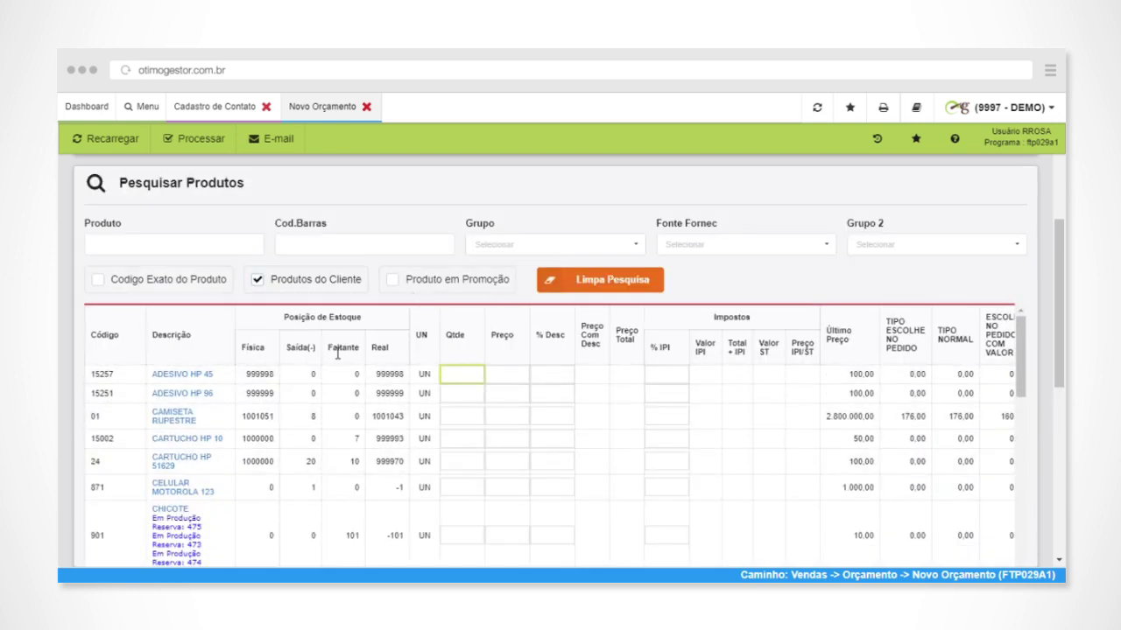
pyautogui.click(302, 284)
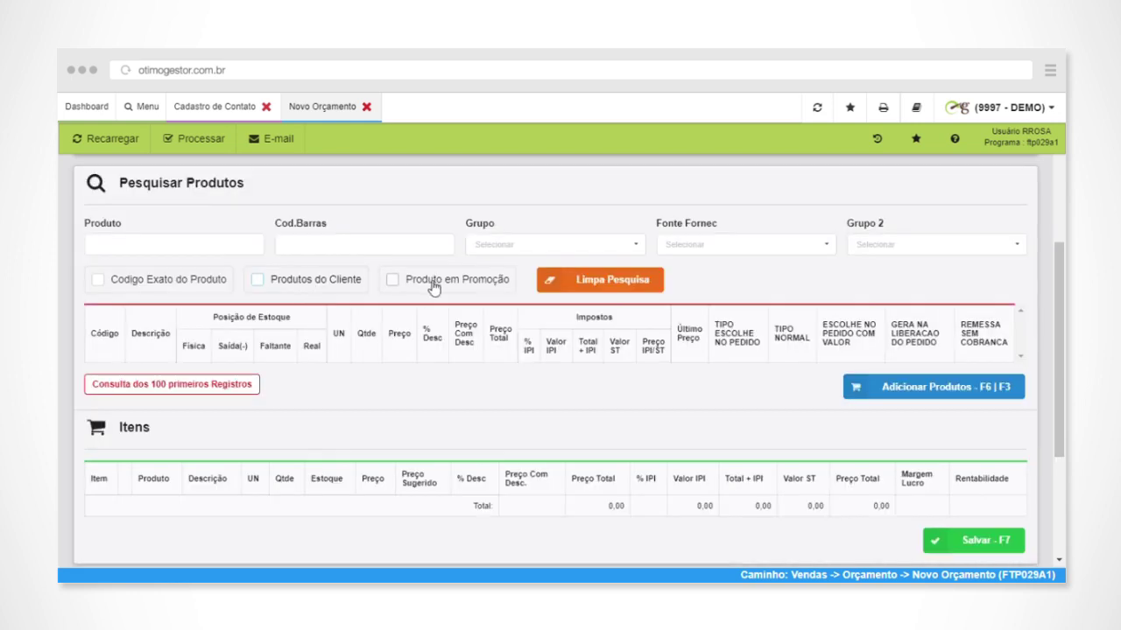
# Filter the products by Produto em Promoção, add SERVIDOR LINUX with a quantity of 2 to the quote, and process it
pyautogui.click(426, 287)
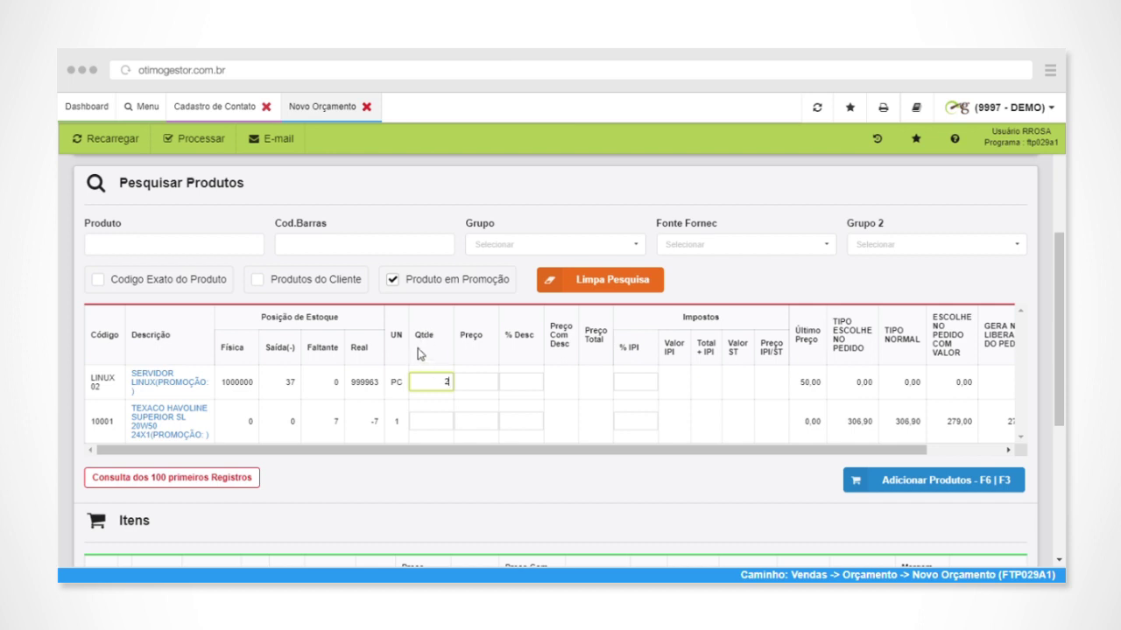
pyautogui.scroll(3, 133, 237)
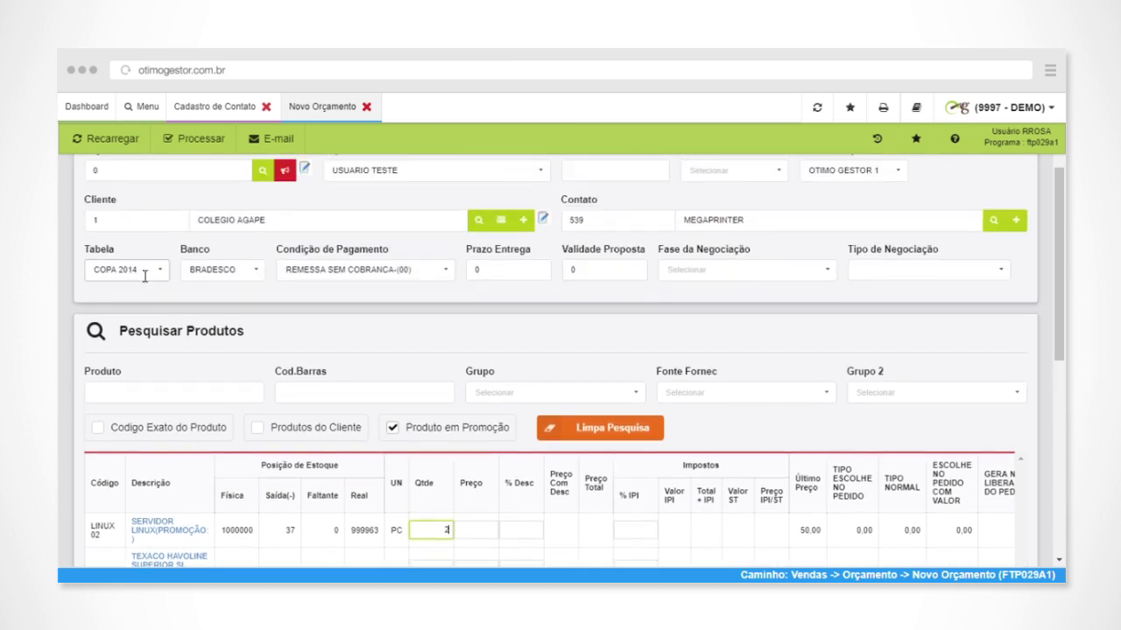
pyautogui.scroll(-3, 443, 398)
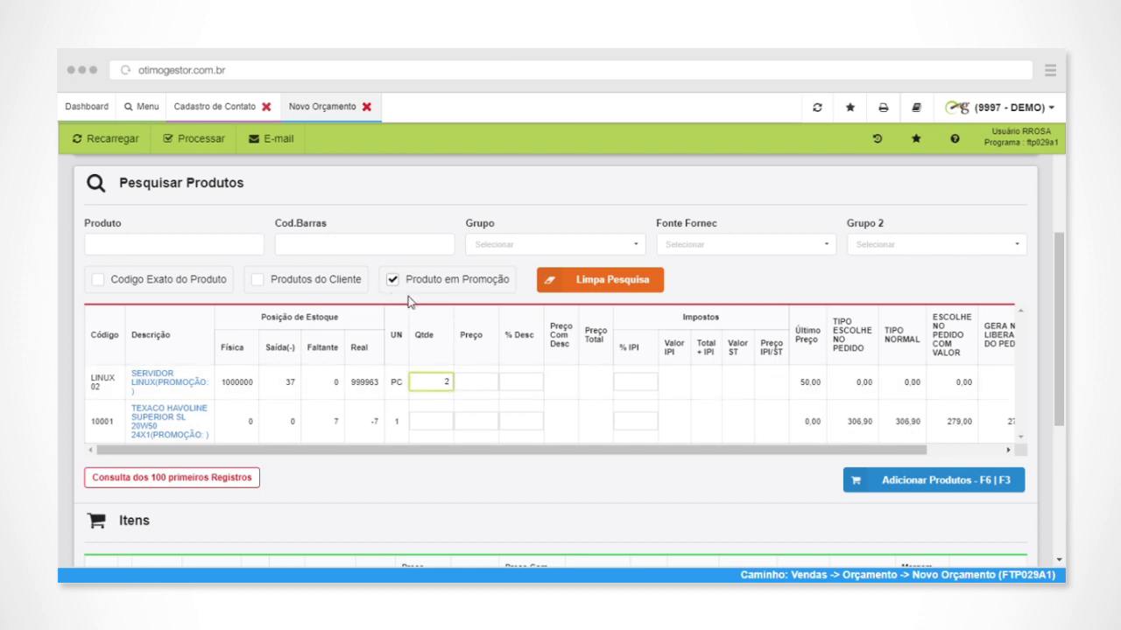
pyautogui.scroll(3, 350, 303)
pyautogui.scroll(-3, 228, 346)
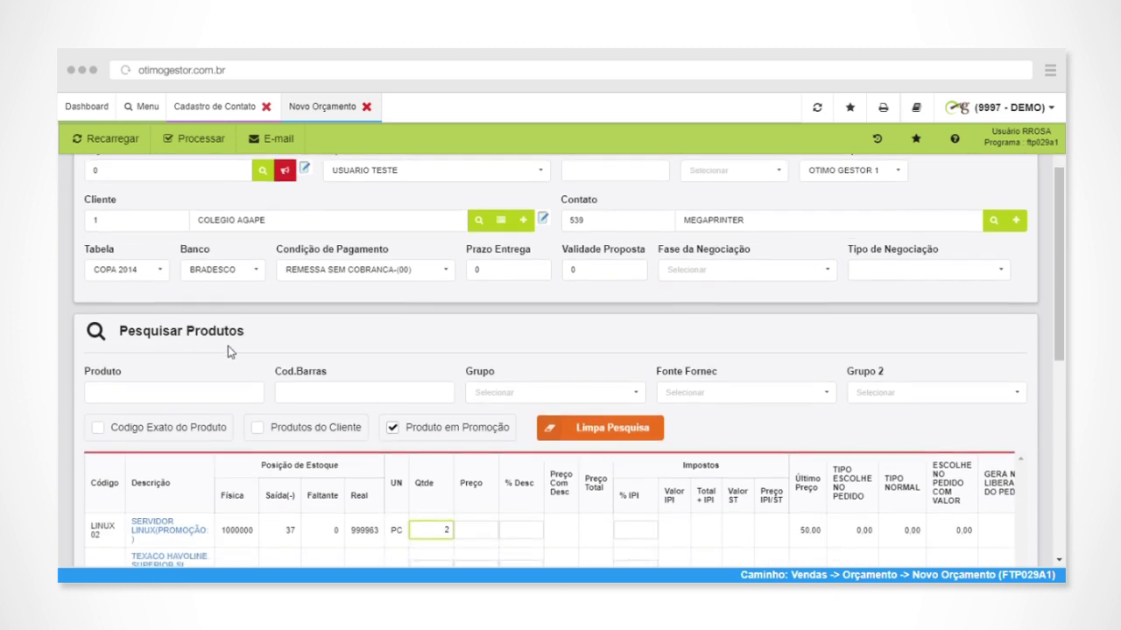
pyautogui.click(486, 450)
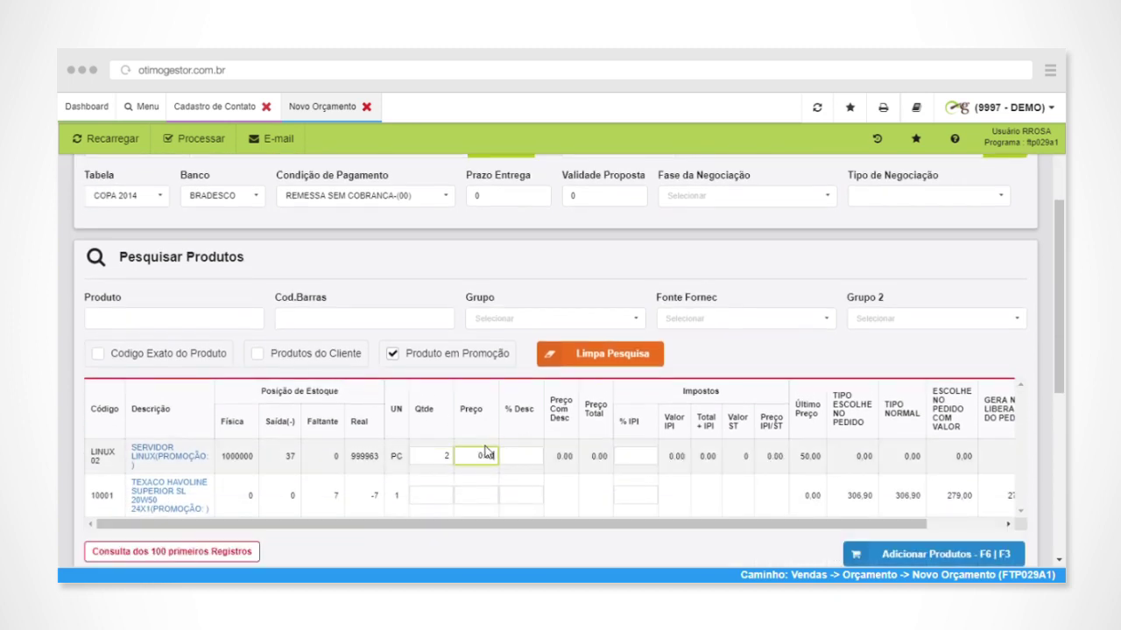
pyautogui.scroll(-3, 501, 449)
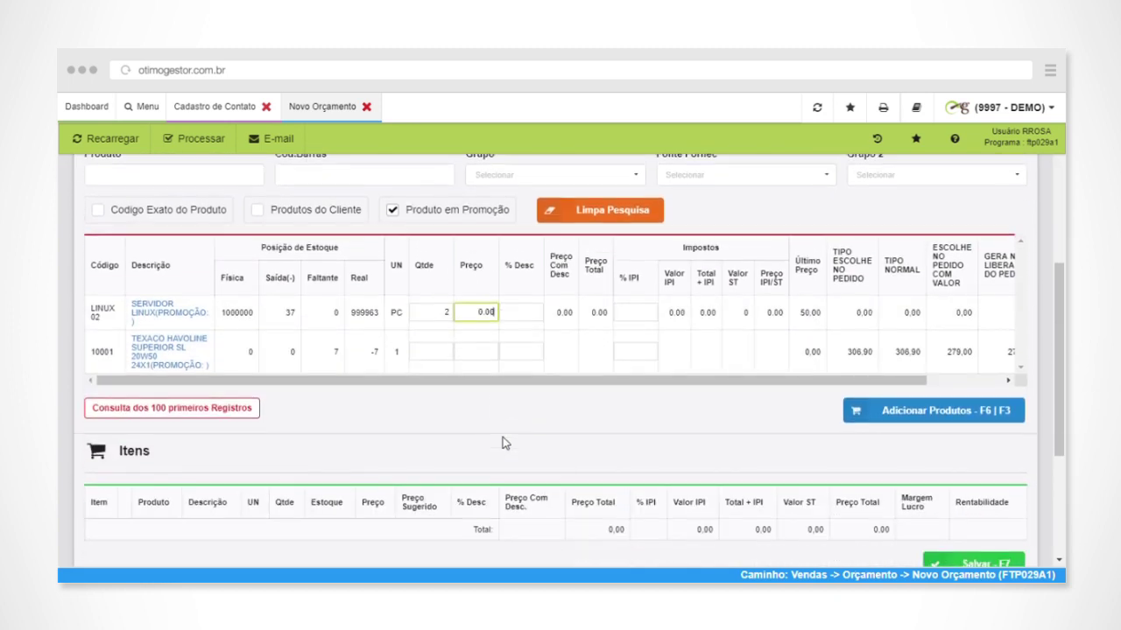
pyautogui.click(201, 145)
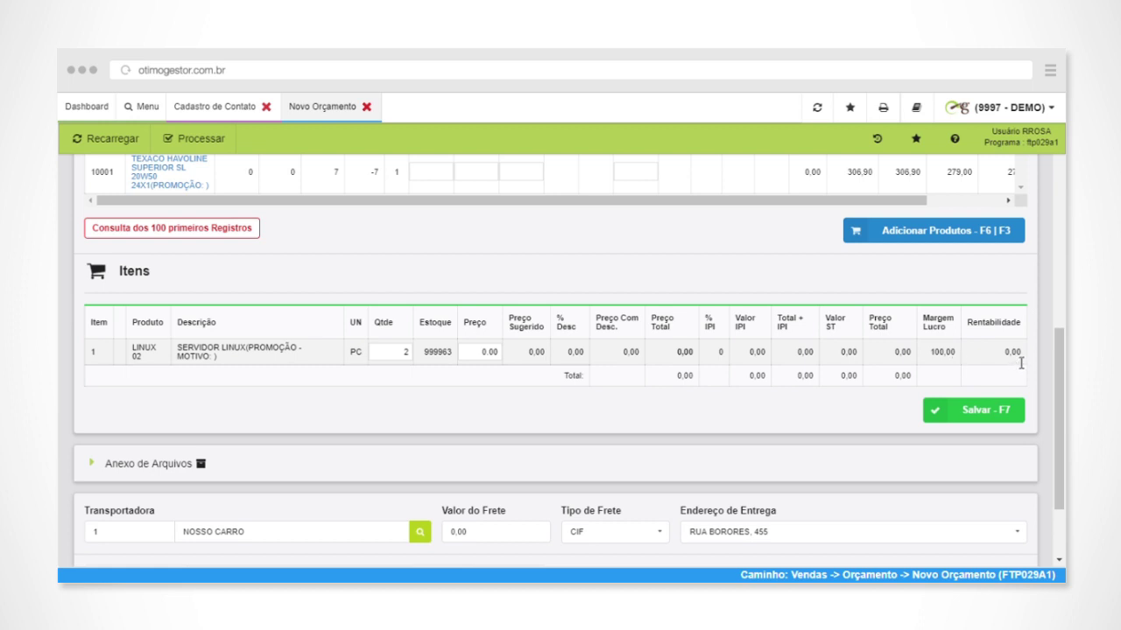
# Examine the quote's freight section and highlight the Valor da Comissão and % Comissão figures
pyautogui.scroll(-2, 1021, 362)
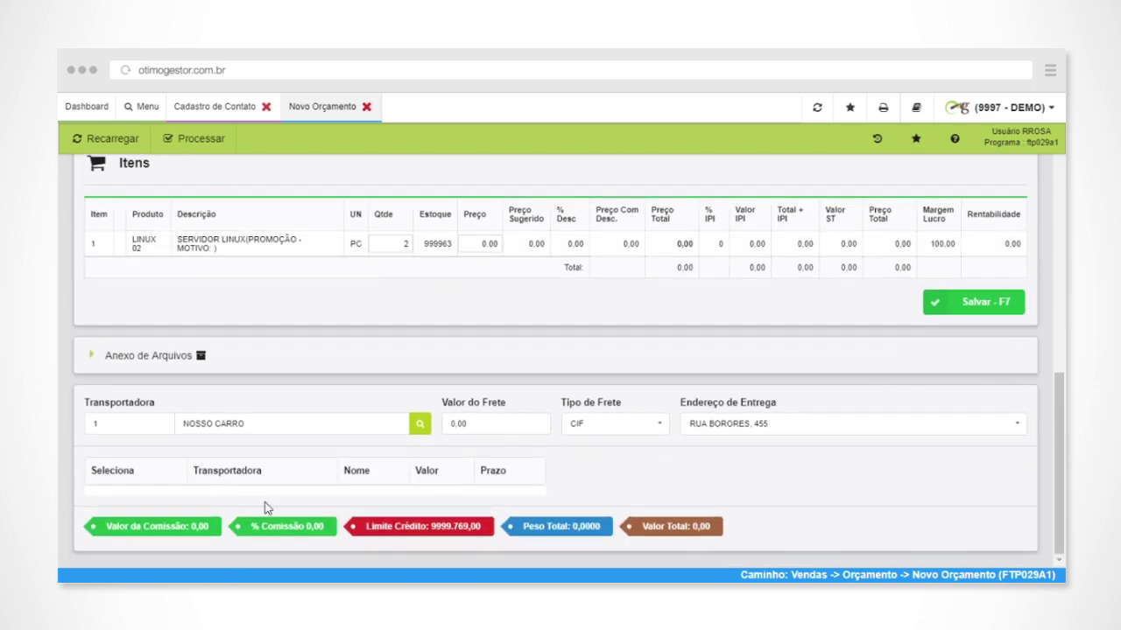
pyautogui.doubleClick(169, 526)
pyautogui.moveTo(282, 527); pyautogui.dragTo(295, 532)
# Show the quote's Atalhos and close them, then review the form from its header to the items and totals
pyautogui.scroll(10, 526, 489)
pyautogui.click(1016, 180)
pyautogui.click(882, 191)
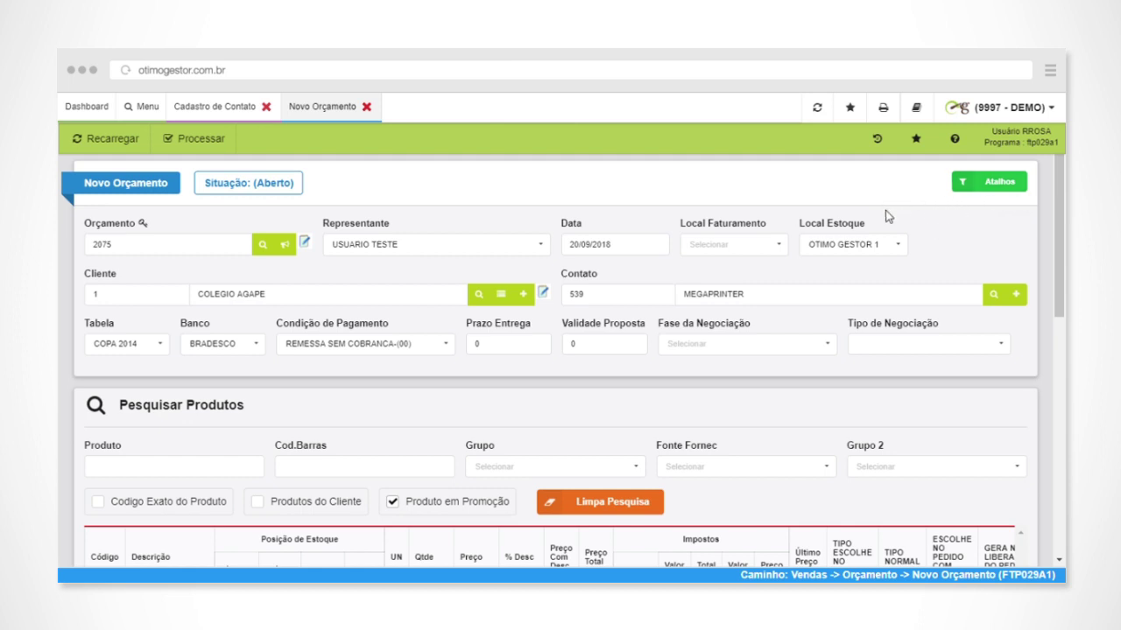
pyautogui.scroll(-2, 788, 298)
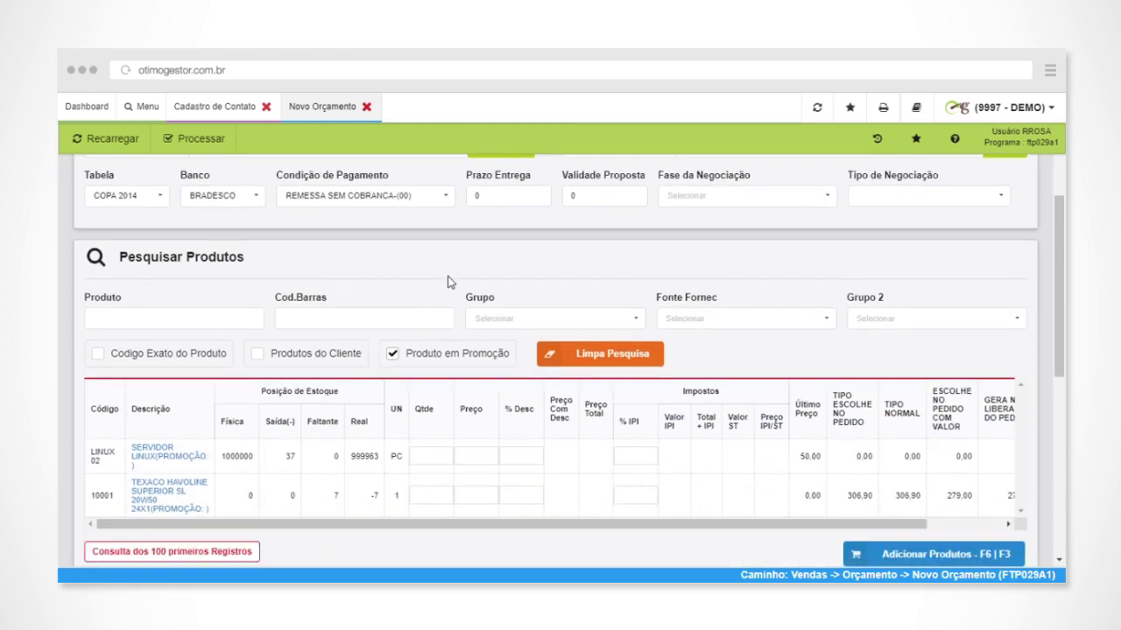
pyautogui.scroll(-6, 457, 277)
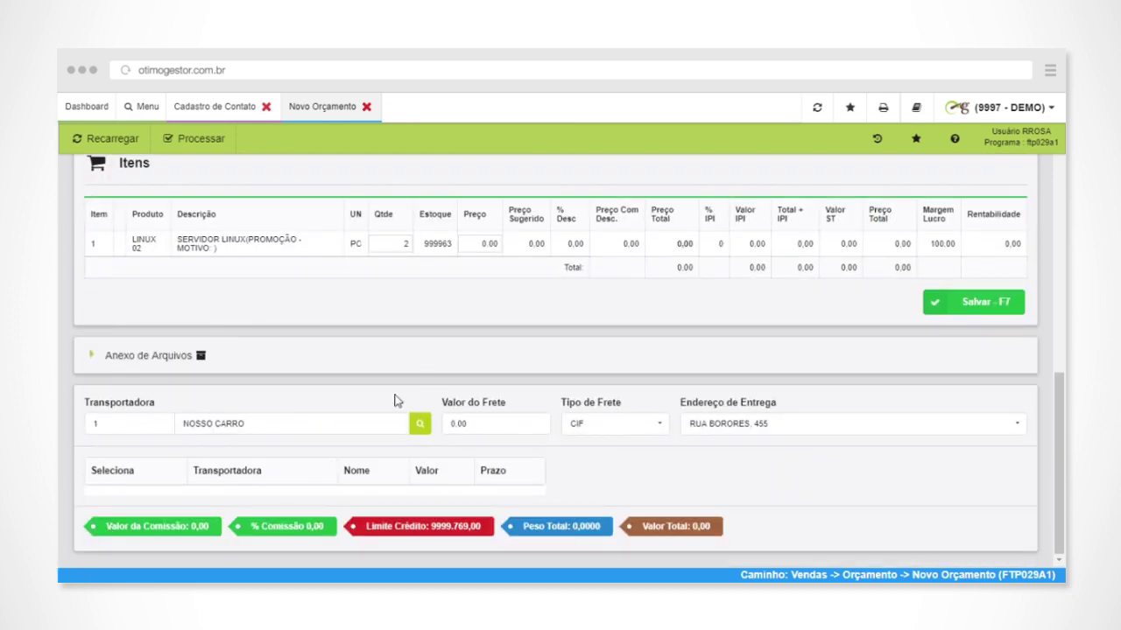
pyautogui.scroll(3, 394, 401)
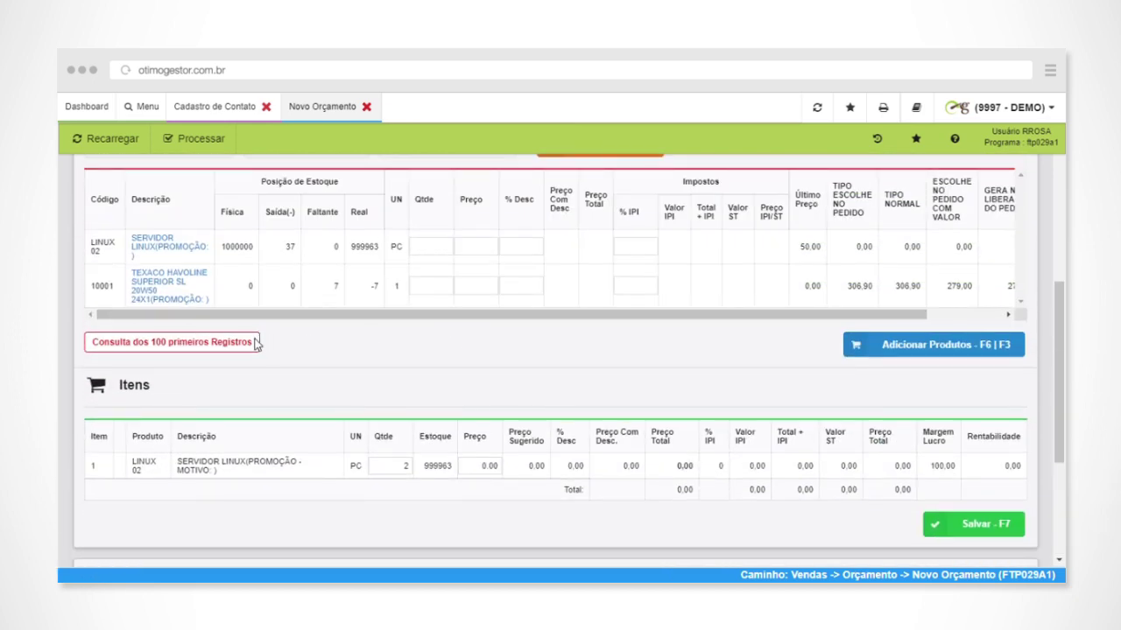
pyautogui.scroll(2, 258, 342)
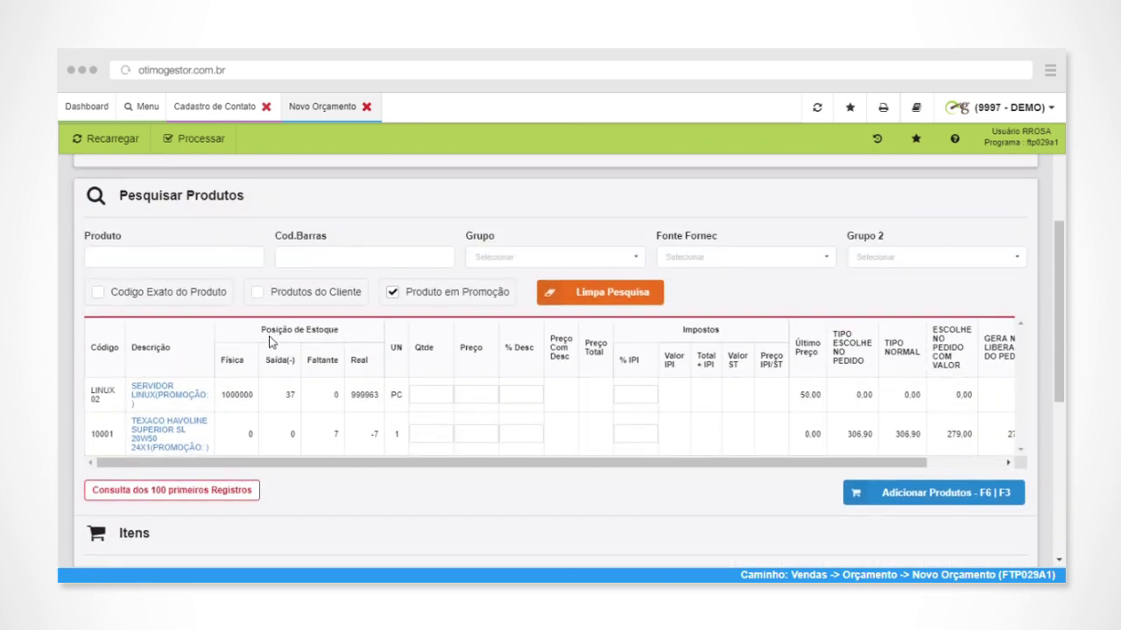
# Open Liberação de Pedidos from the Pedido group of Vendas
pyautogui.click(151, 118)
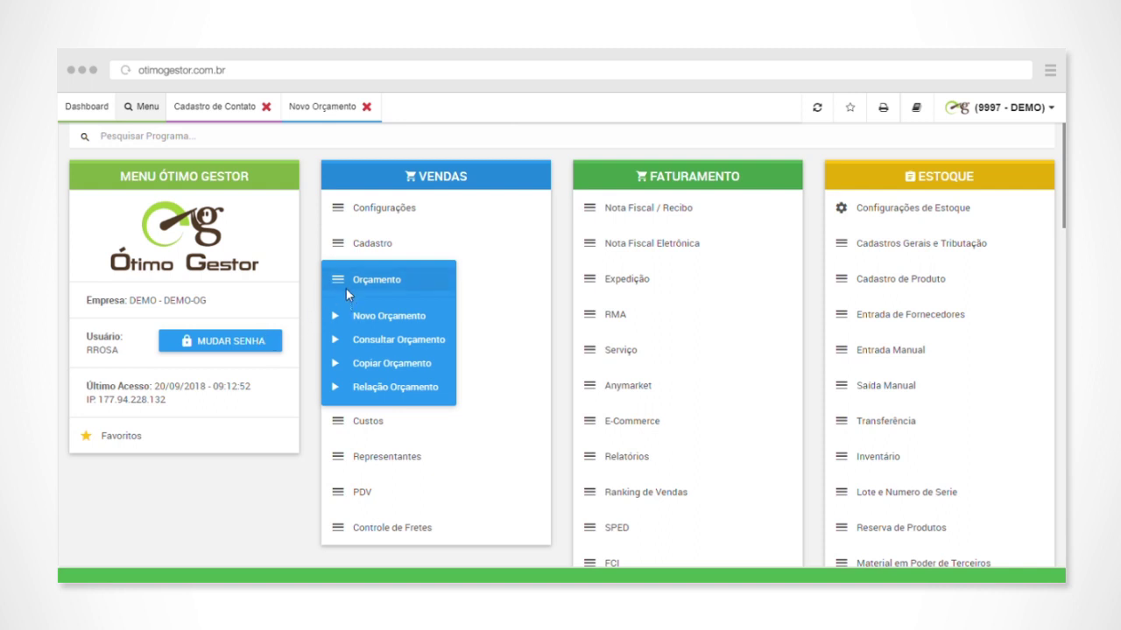
pyautogui.moveTo(328, 358)
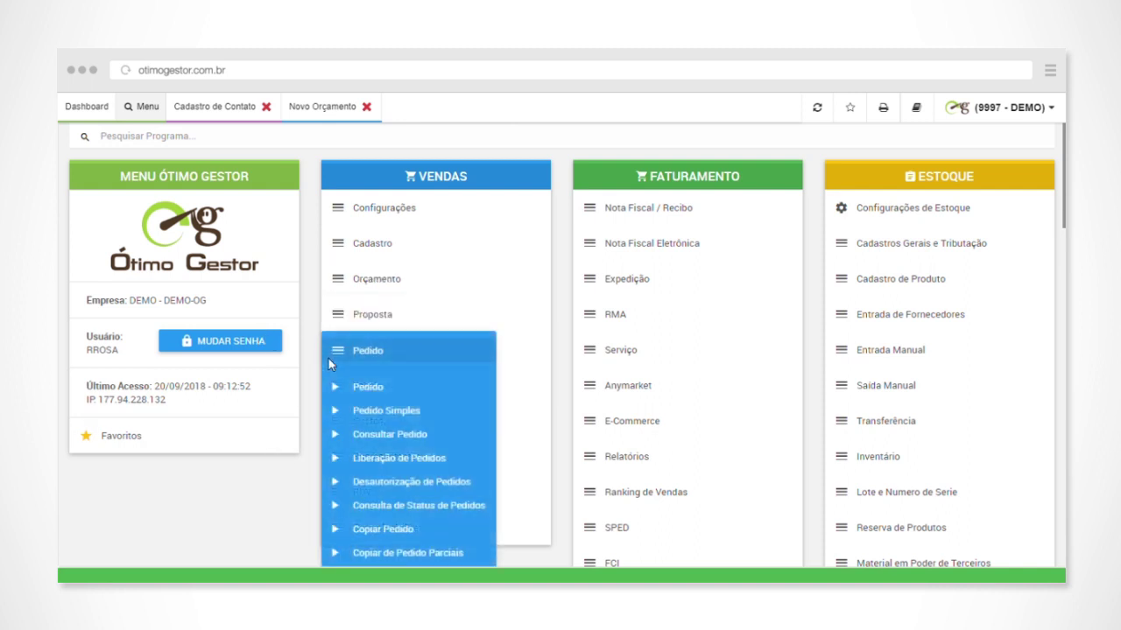
pyautogui.click(414, 458)
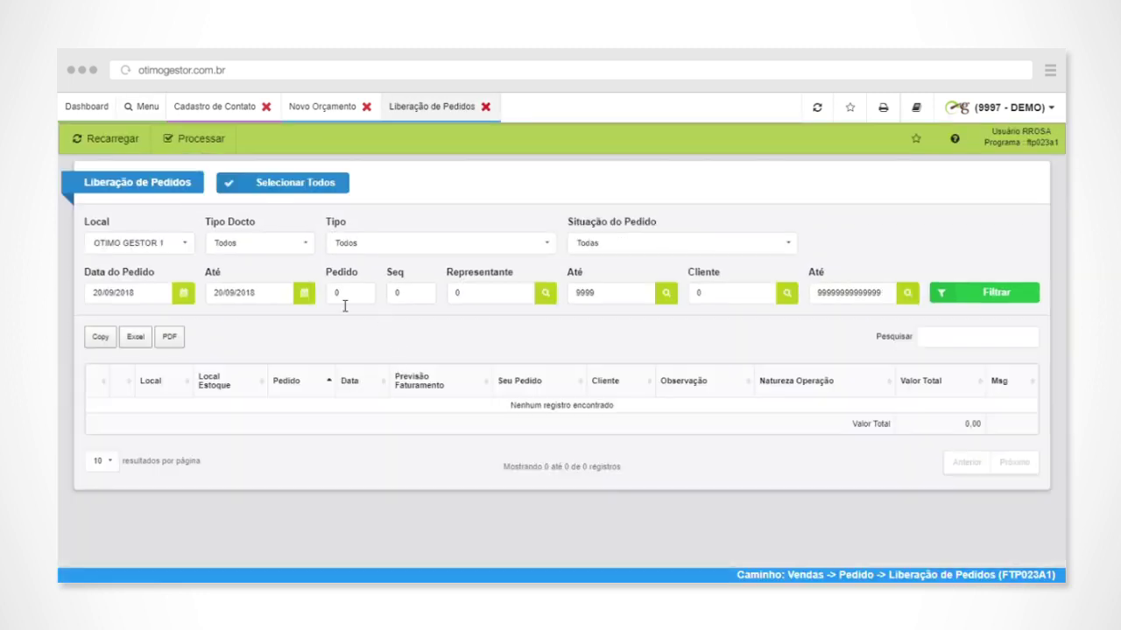
# Set the starting Data do Pedido to 01/08/2018 and load the orders awaiting release
pyautogui.click(187, 294)
pyautogui.click(99, 323)
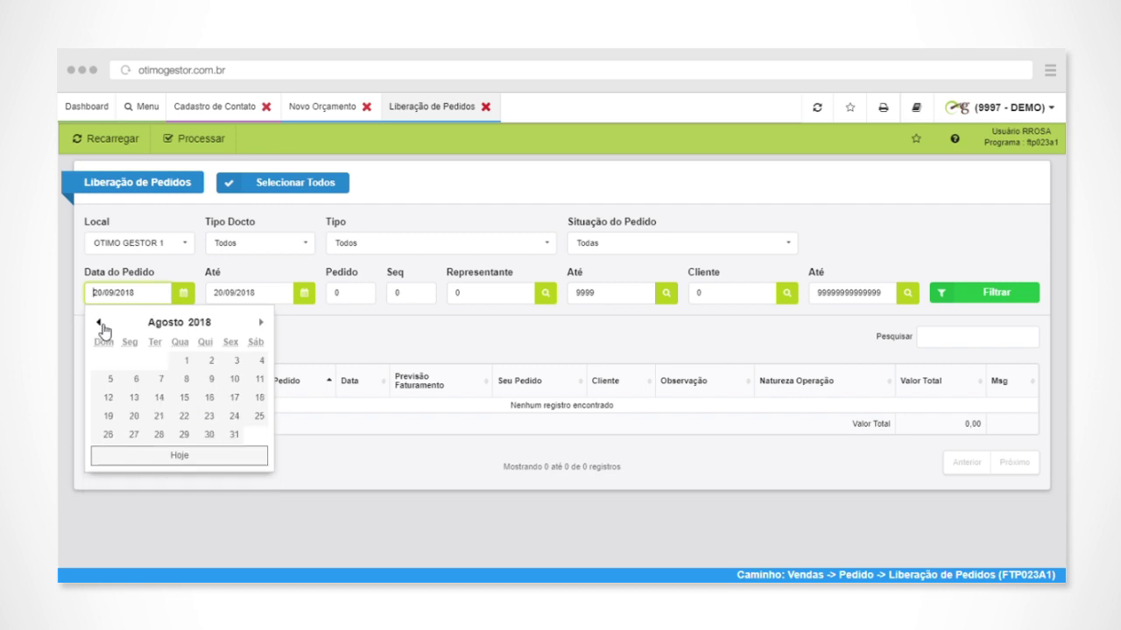
pyautogui.click(201, 356)
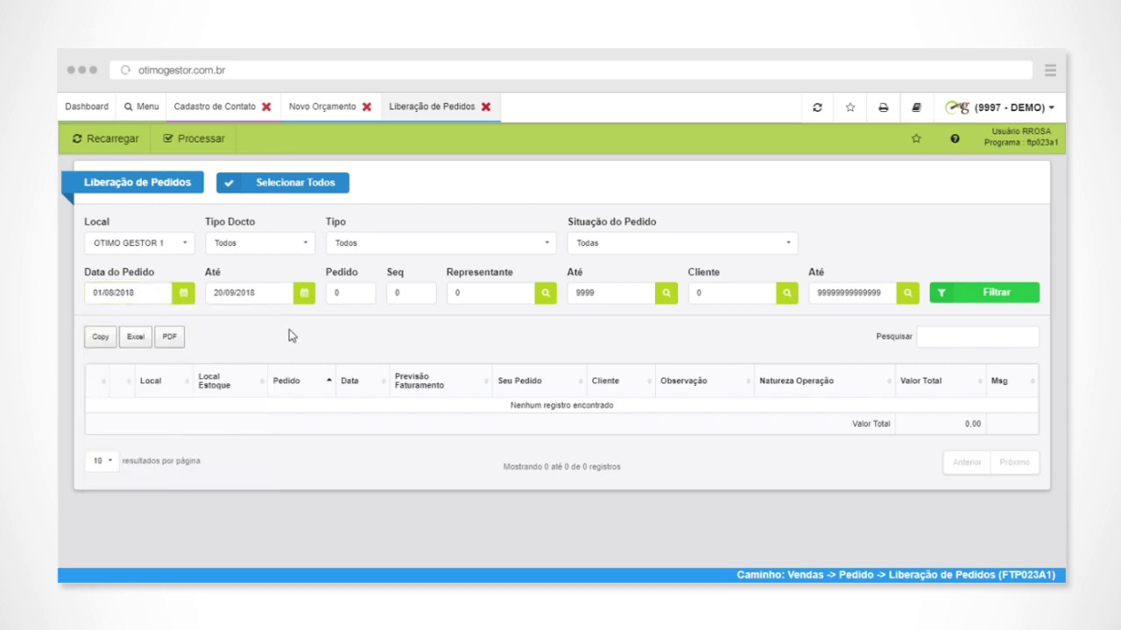
pyautogui.click(112, 143)
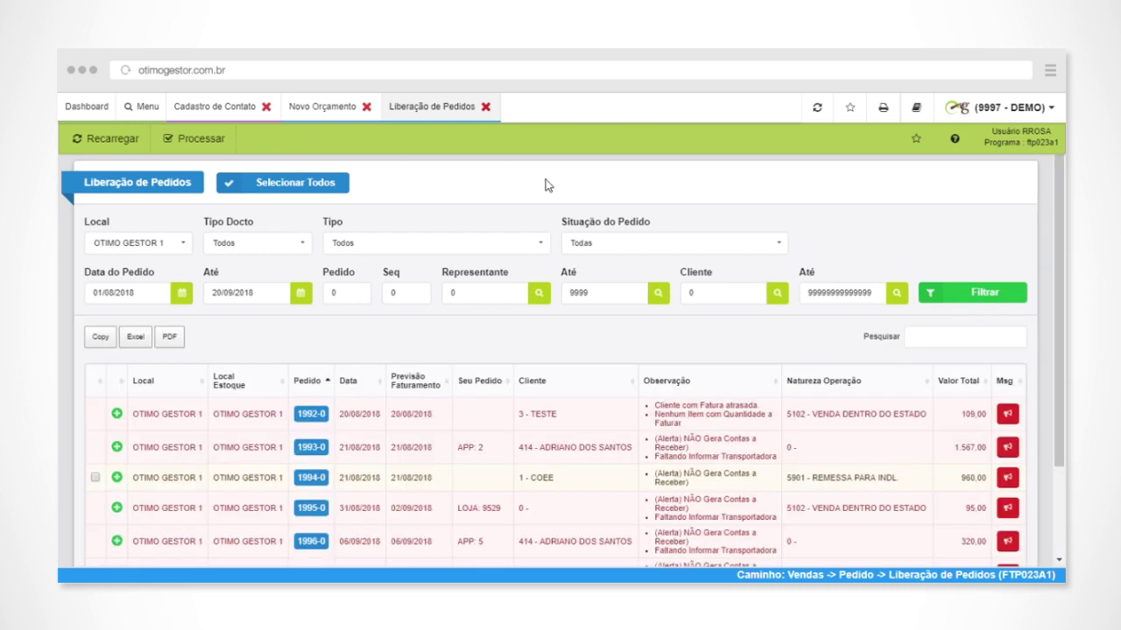
# Expand the COEE order dated 21/08/2018, view its Produtos list, and close the list
pyautogui.scroll(-2, 605, 210)
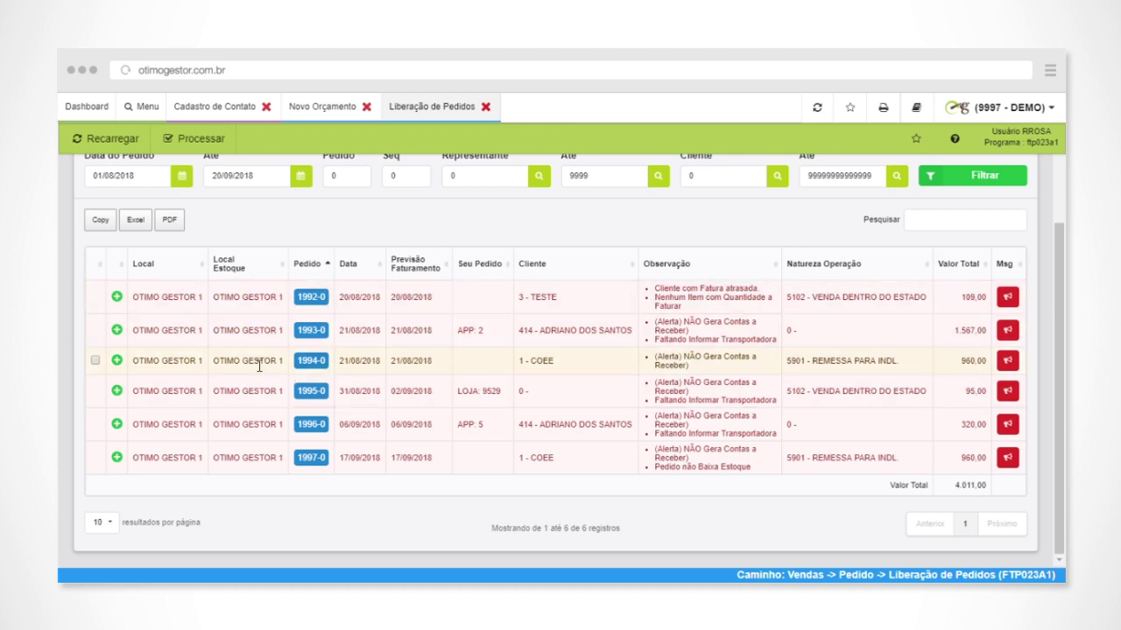
pyautogui.click(116, 360)
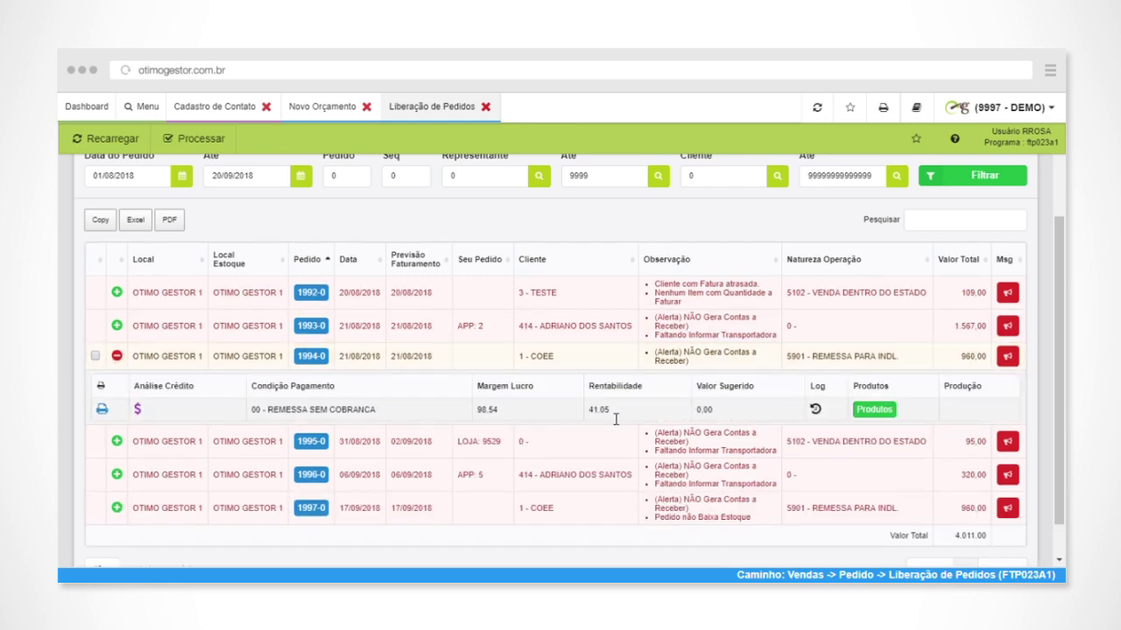
pyautogui.click(874, 409)
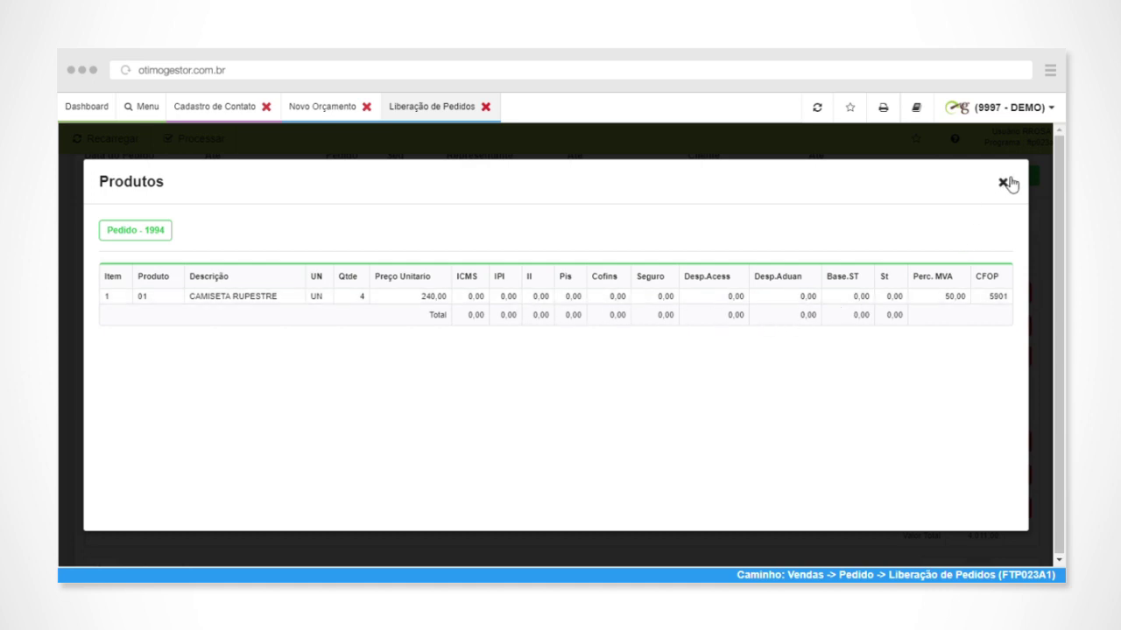
pyautogui.click(1003, 182)
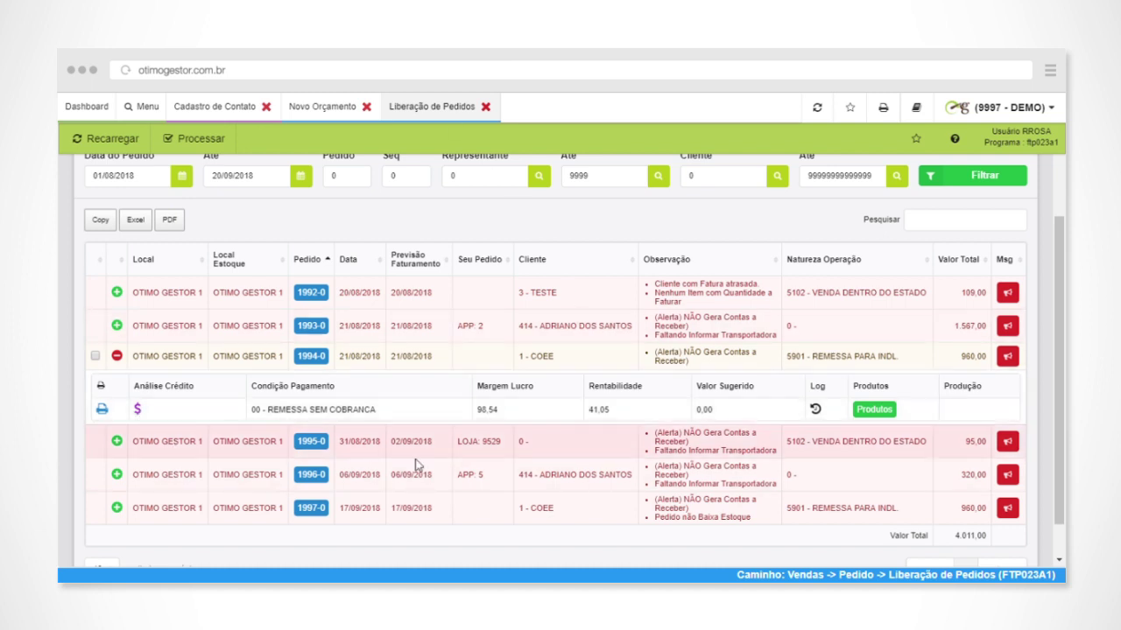
# Open Análise de Crédito for the expanded COEE order and examine the client's credit data and Documentos a Receber
pyautogui.click(139, 409)
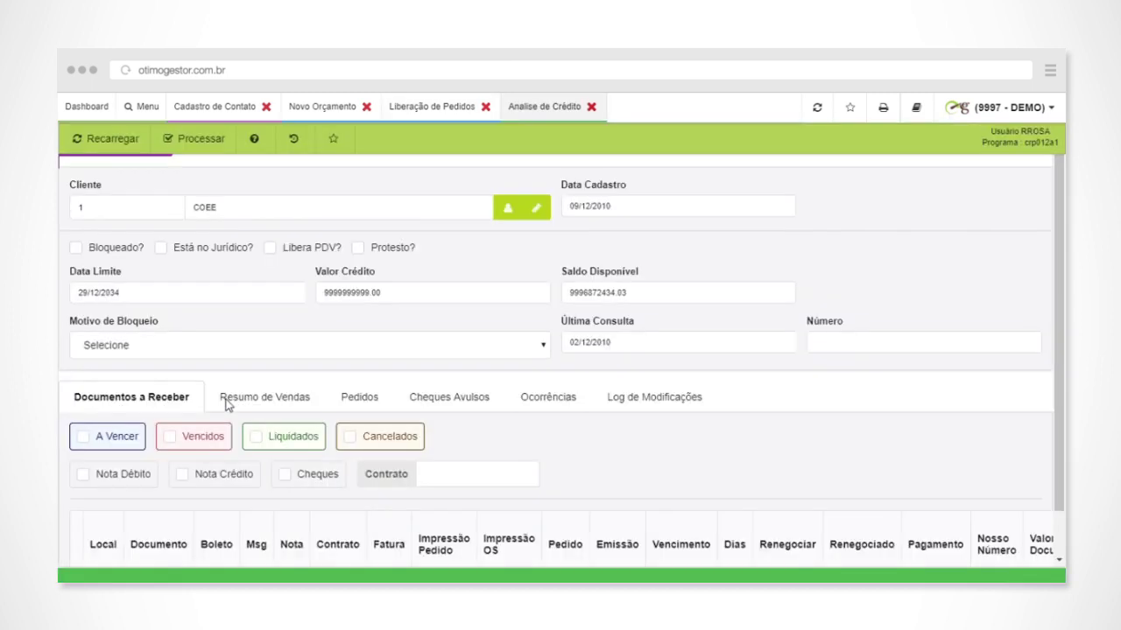
pyautogui.scroll(-2, 359, 316)
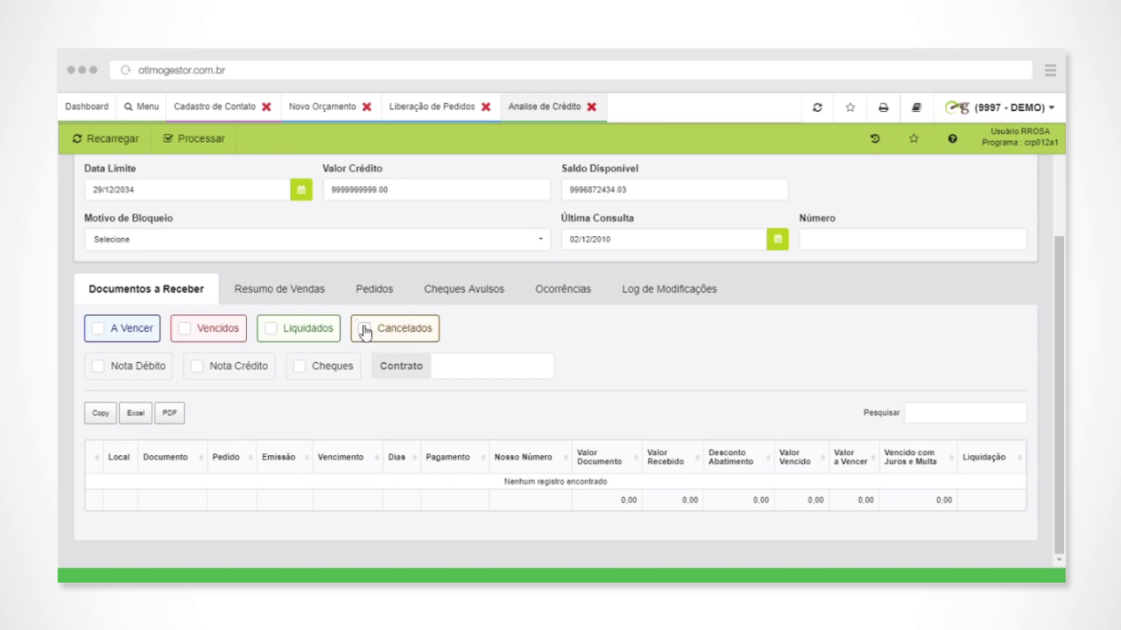
pyautogui.scroll(2, 366, 334)
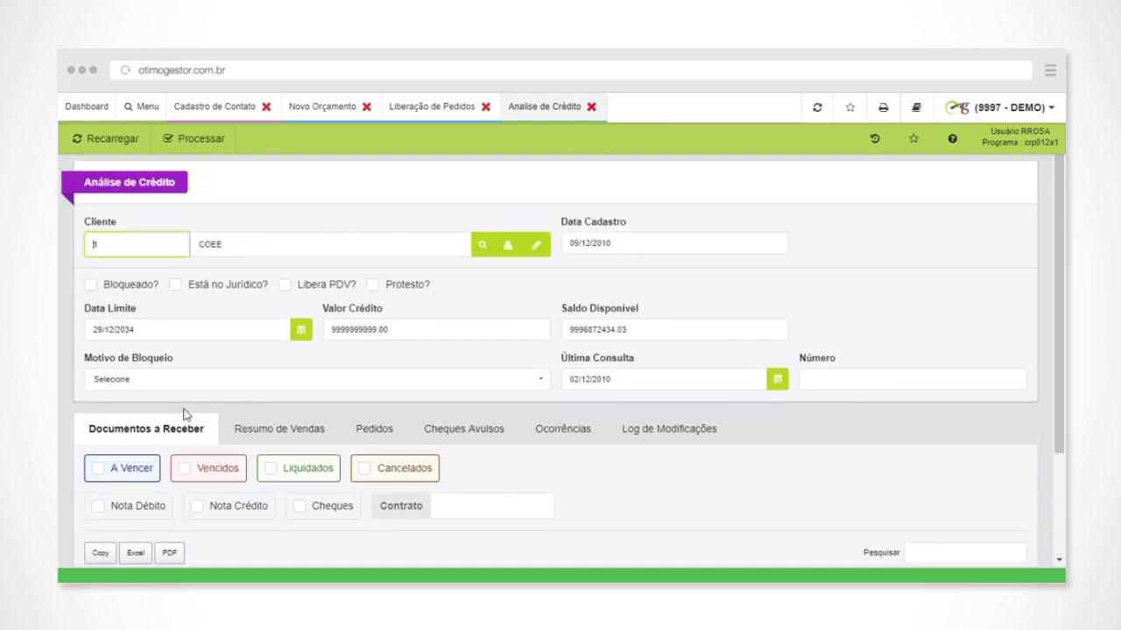
# Filter the client's Documentos a Receber by A Vencer, Vencidos and Liquidados one at a time, clearing each filter after viewing
pyautogui.click(146, 468)
pyautogui.scroll(-2, 145, 455)
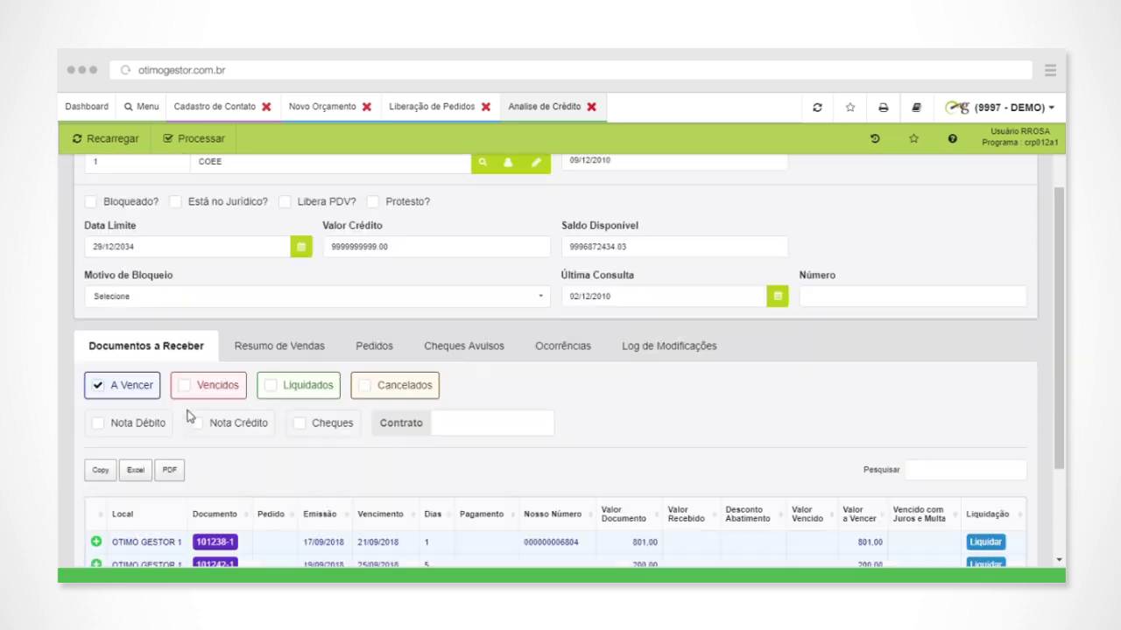
pyautogui.click(140, 333)
pyautogui.click(206, 332)
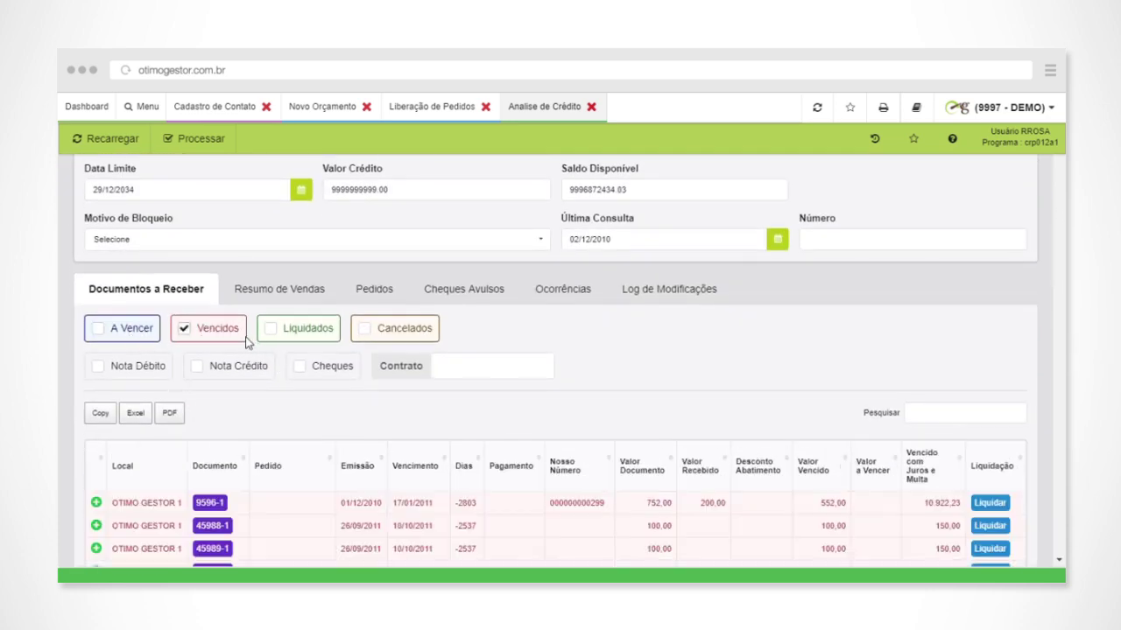
pyautogui.scroll(-4, 297, 377)
pyautogui.scroll(4, 298, 378)
pyautogui.click(229, 330)
pyautogui.click(293, 340)
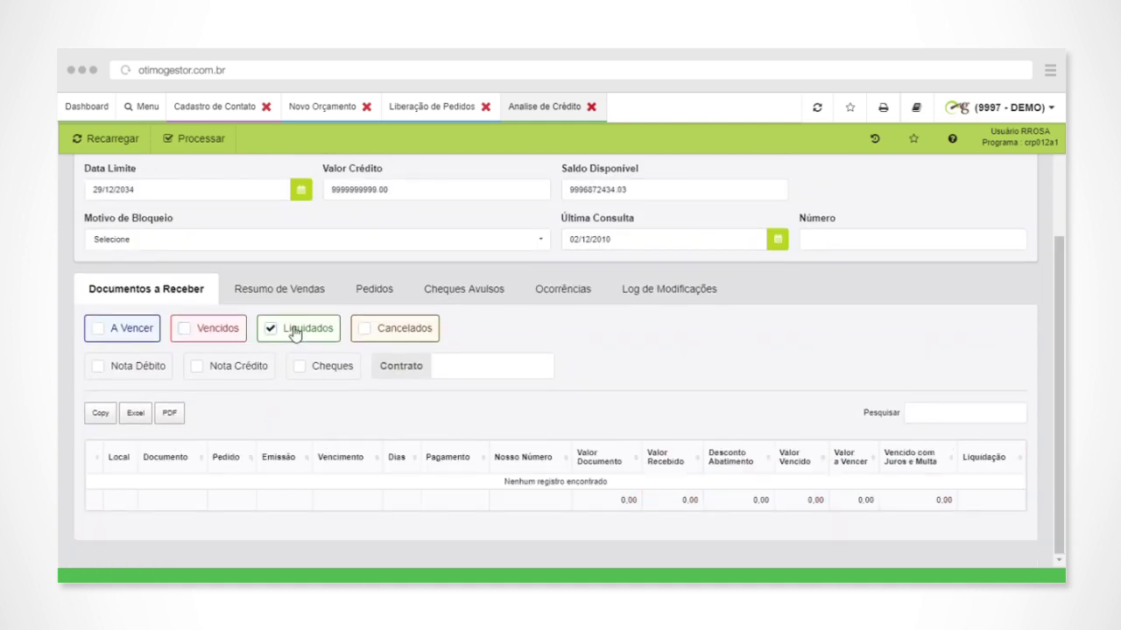
pyautogui.scroll(2, 306, 358)
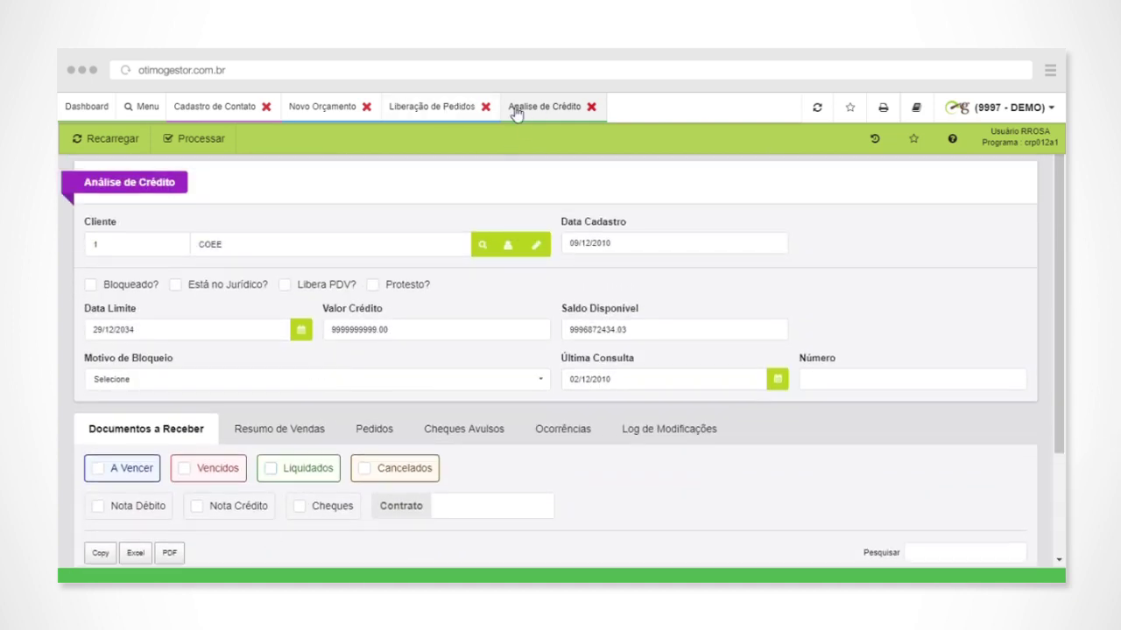
# Release the COEE order dated 21/08/2018 in Liberação de Pedidos, review its Impressão report, and close the report
pyautogui.click(435, 107)
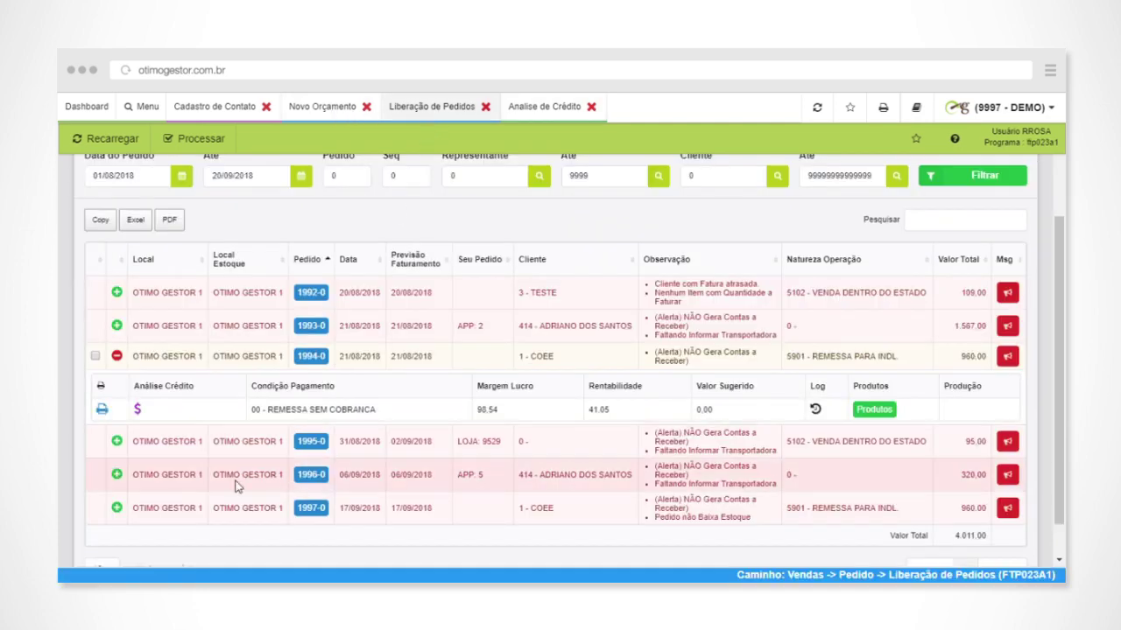
pyautogui.click(94, 356)
pyautogui.click(210, 140)
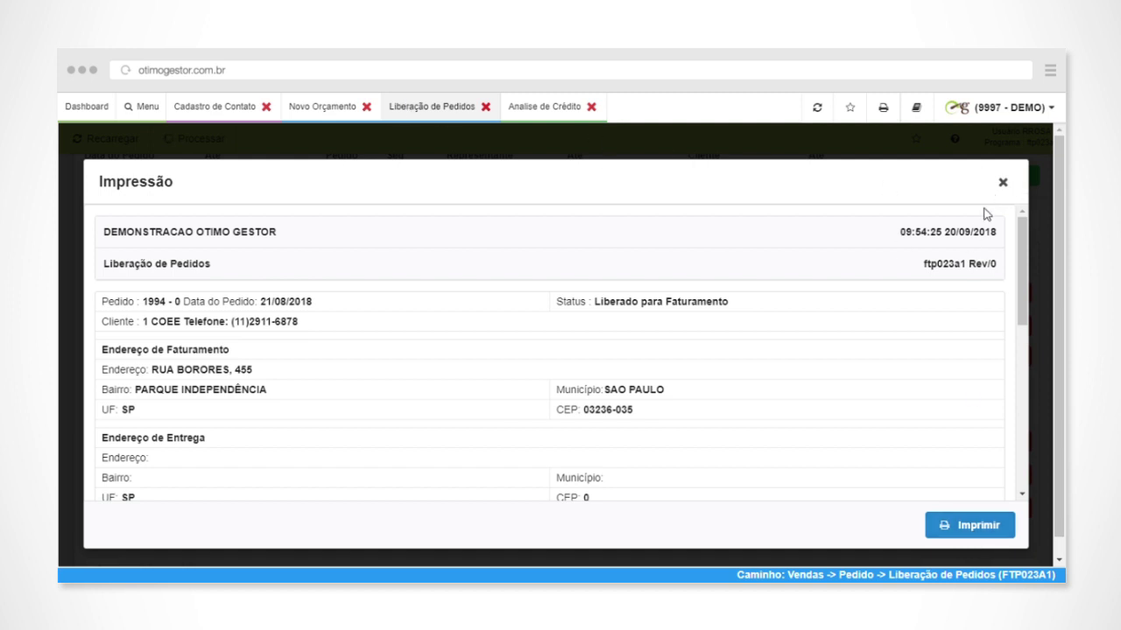
pyautogui.scroll(-2, 639, 429)
pyautogui.scroll(3, 755, 330)
pyautogui.moveTo(672, 303); pyautogui.dragTo(801, 323)
pyautogui.click(1003, 183)
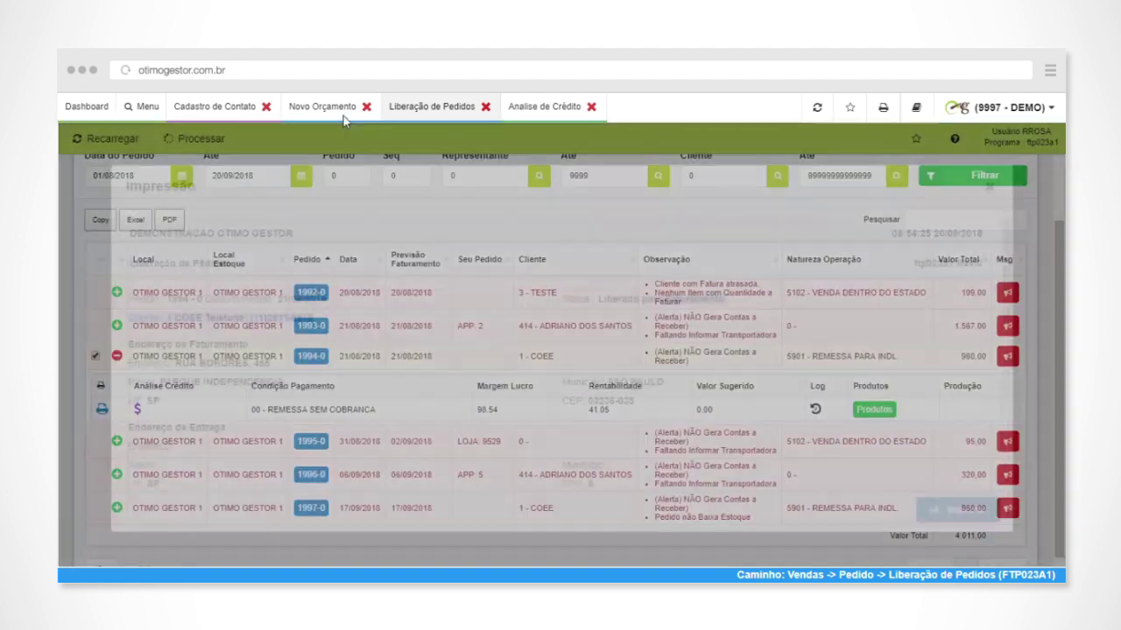
# Examine the Faturamento options for Nota Fiscal Eletrônica and Expedição, including the Relatórios and Controle de Saída\Entrega de Mercadoria programs
pyautogui.click(142, 106)
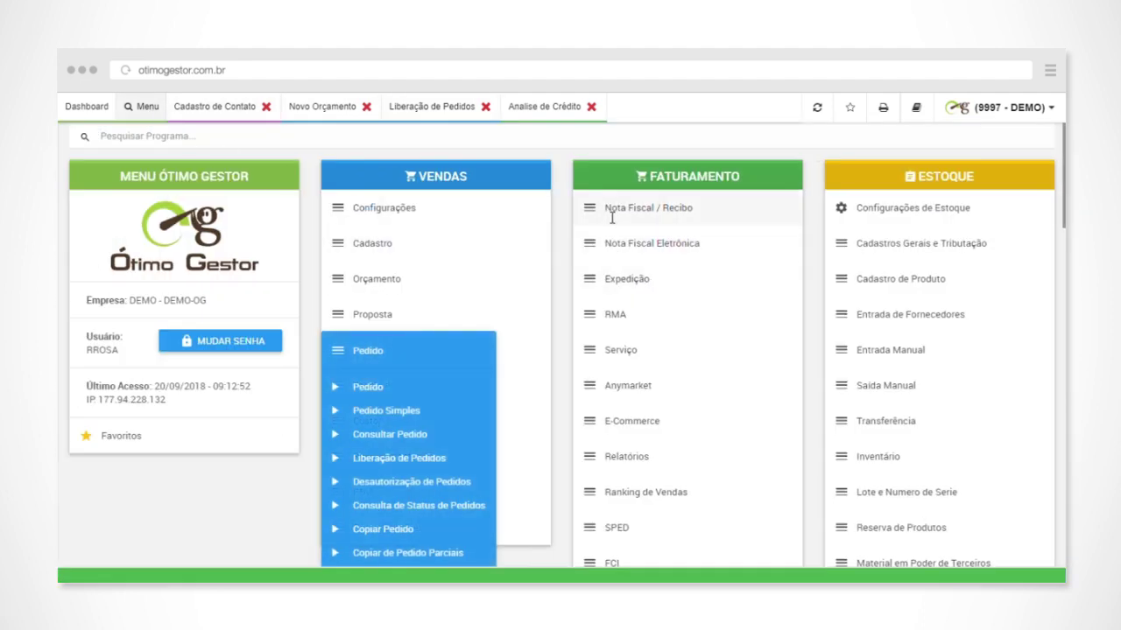
pyautogui.moveTo(628, 171); pyautogui.dragTo(738, 178)
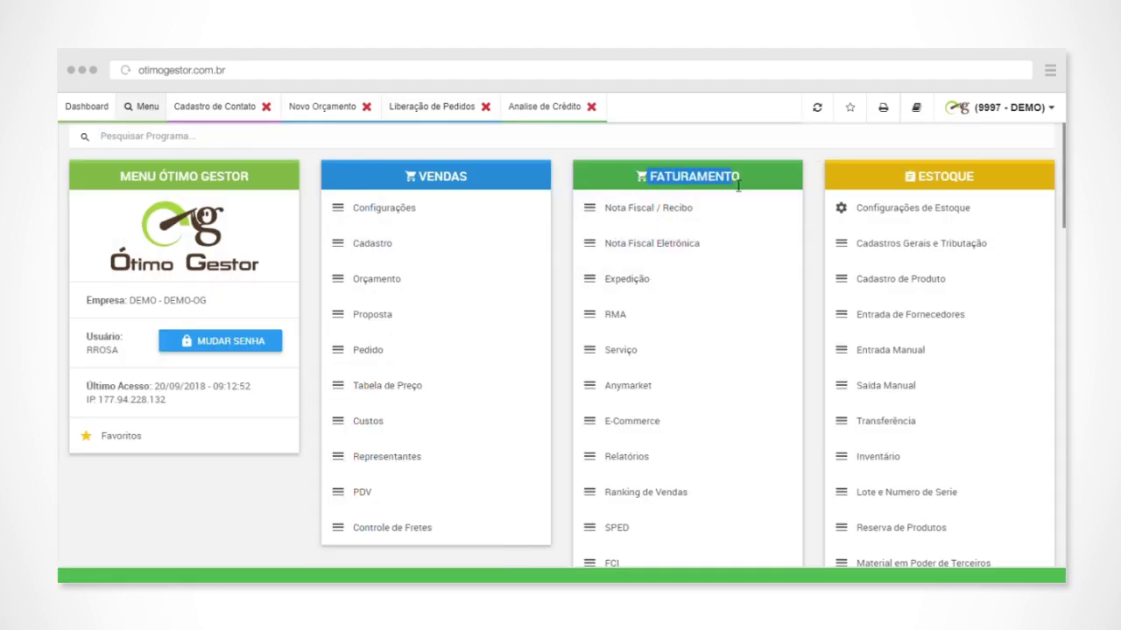
pyautogui.click(613, 246)
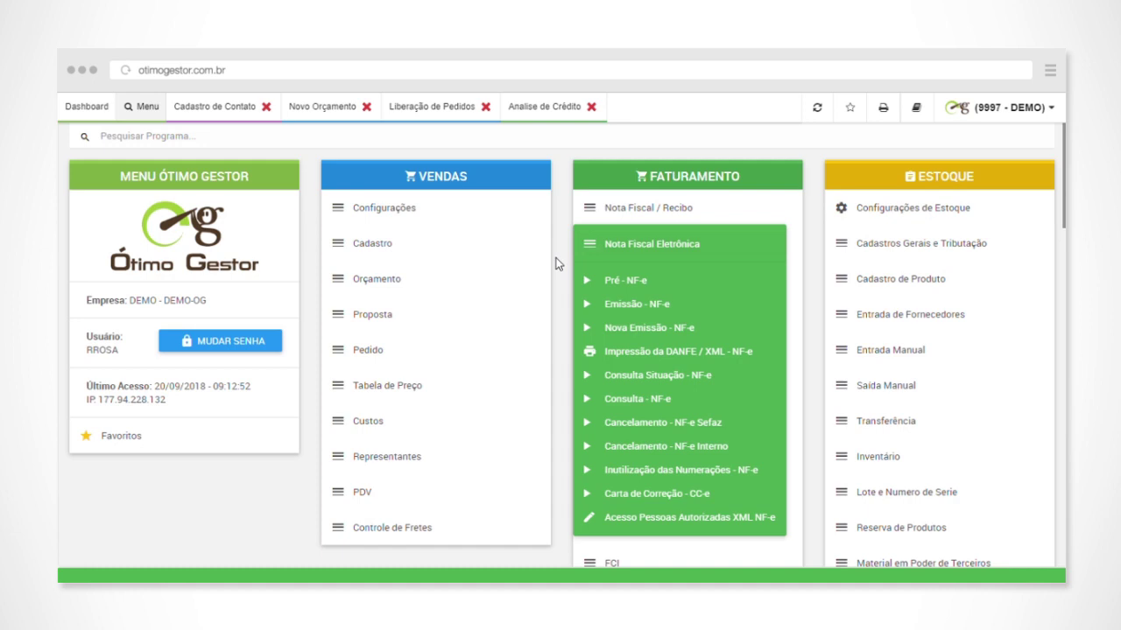
pyautogui.click(626, 279)
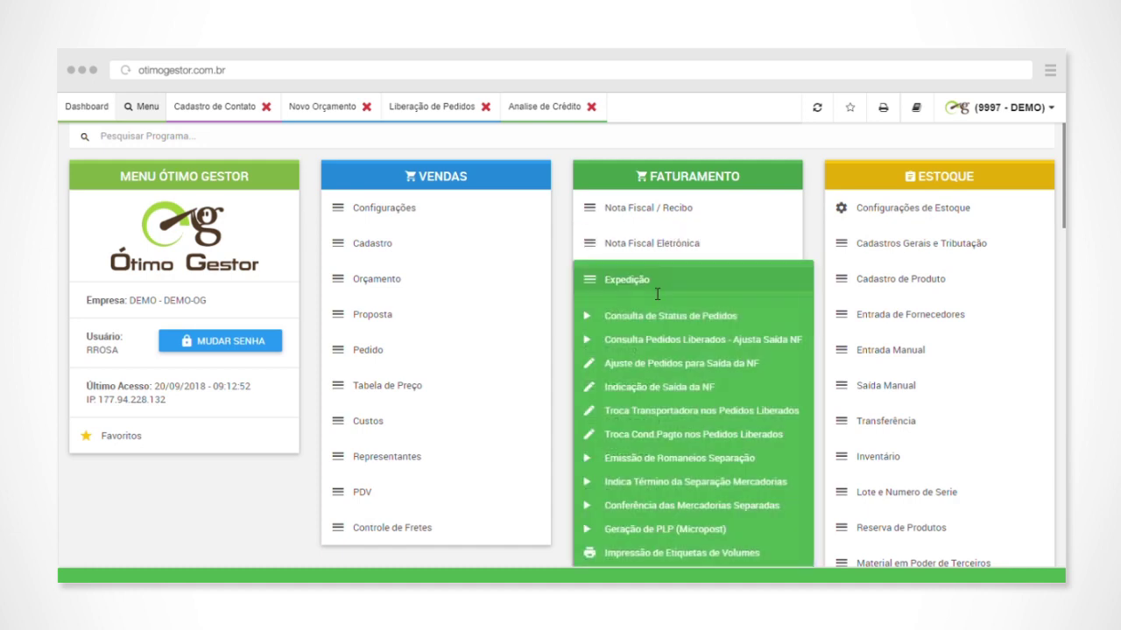
pyautogui.scroll(-7, 702, 315)
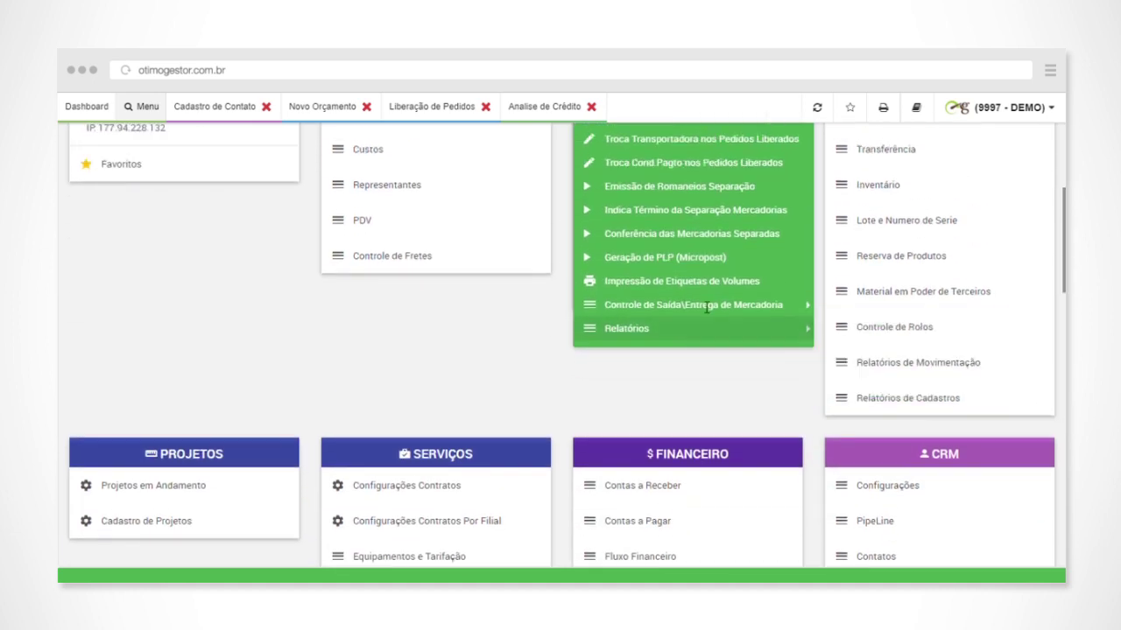
pyautogui.scroll(7, 701, 394)
pyautogui.scroll(-1, 697, 423)
pyautogui.scroll(-3, 696, 423)
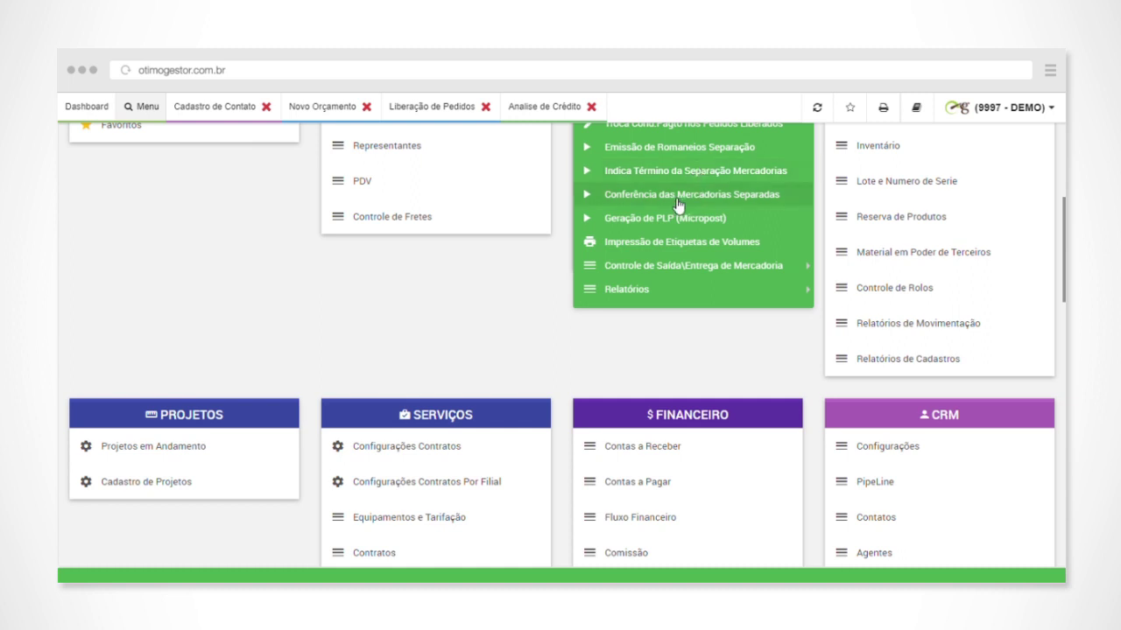
pyautogui.moveTo(754, 283)
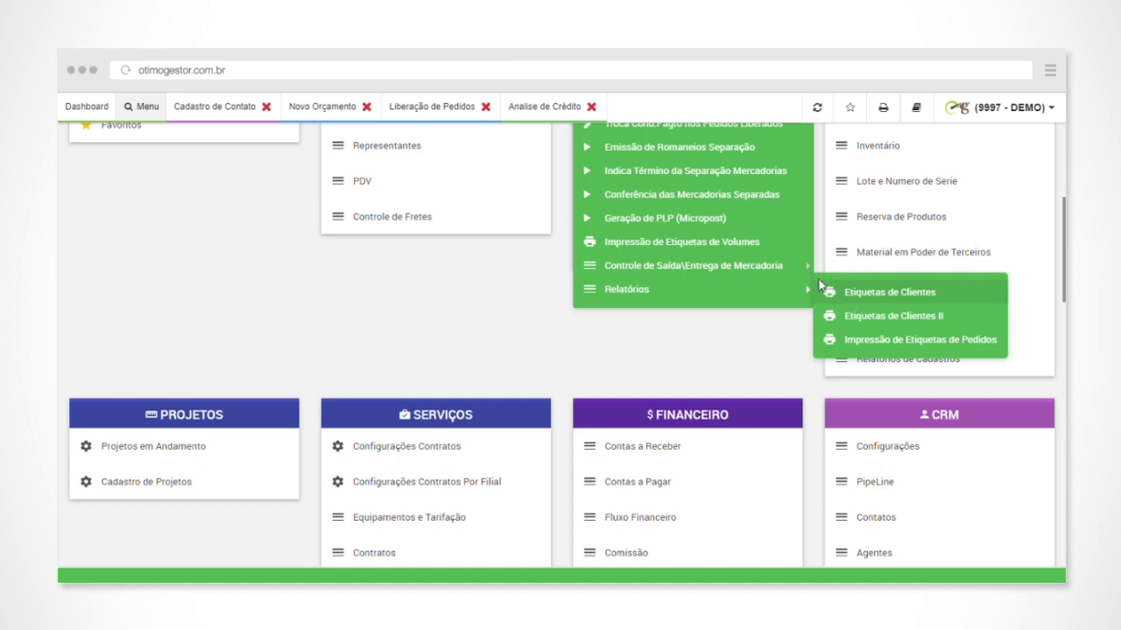
pyautogui.moveTo(800, 265)
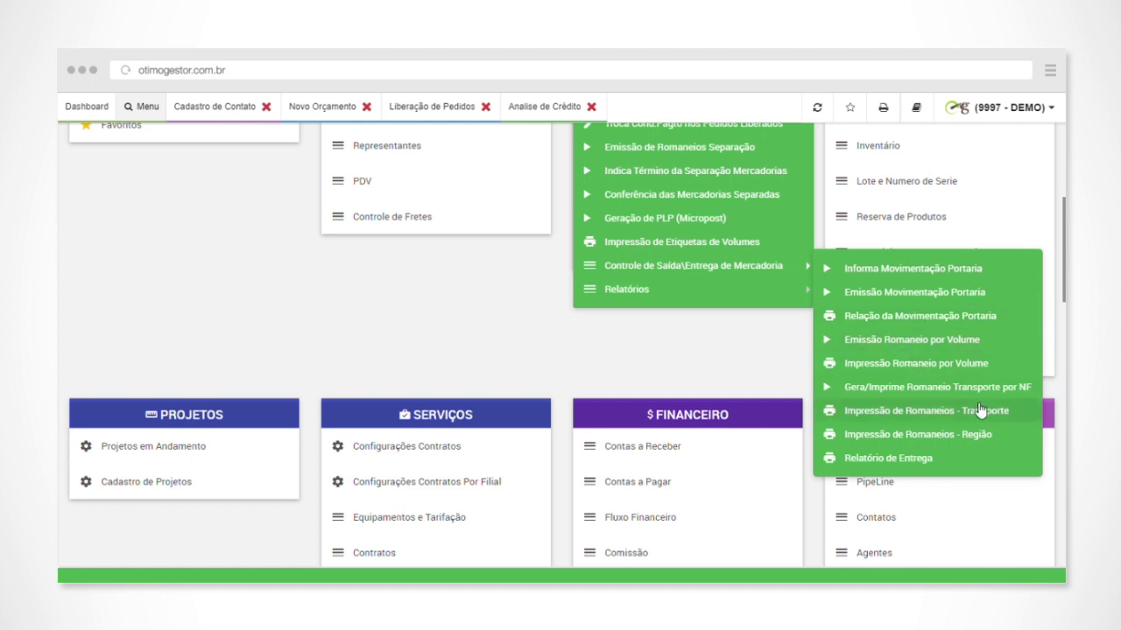
pyautogui.scroll(5, 704, 345)
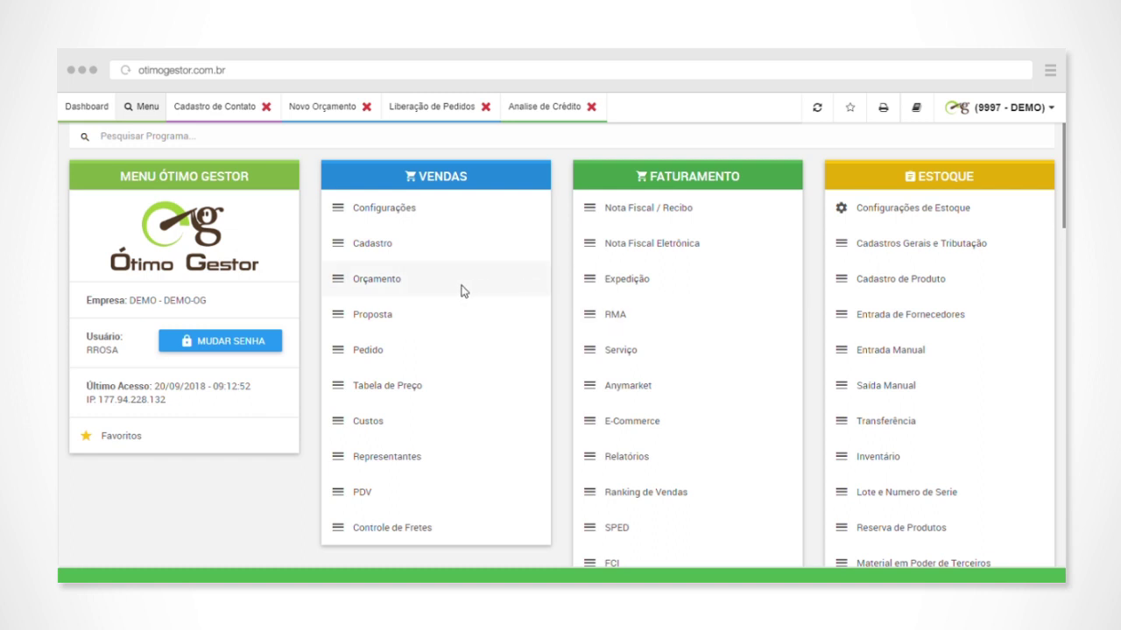
# Open Cadastro de Produto in Estoque and expand the Permissão section to examine its sales and stock options
pyautogui.moveTo(327, 352)
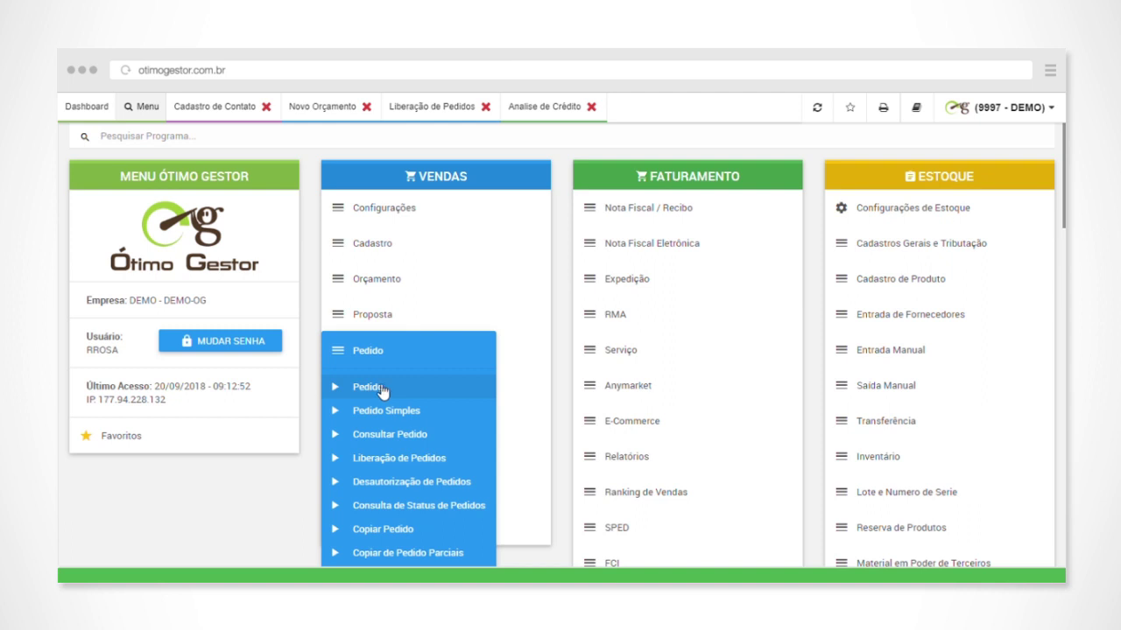
pyautogui.moveTo(880, 282)
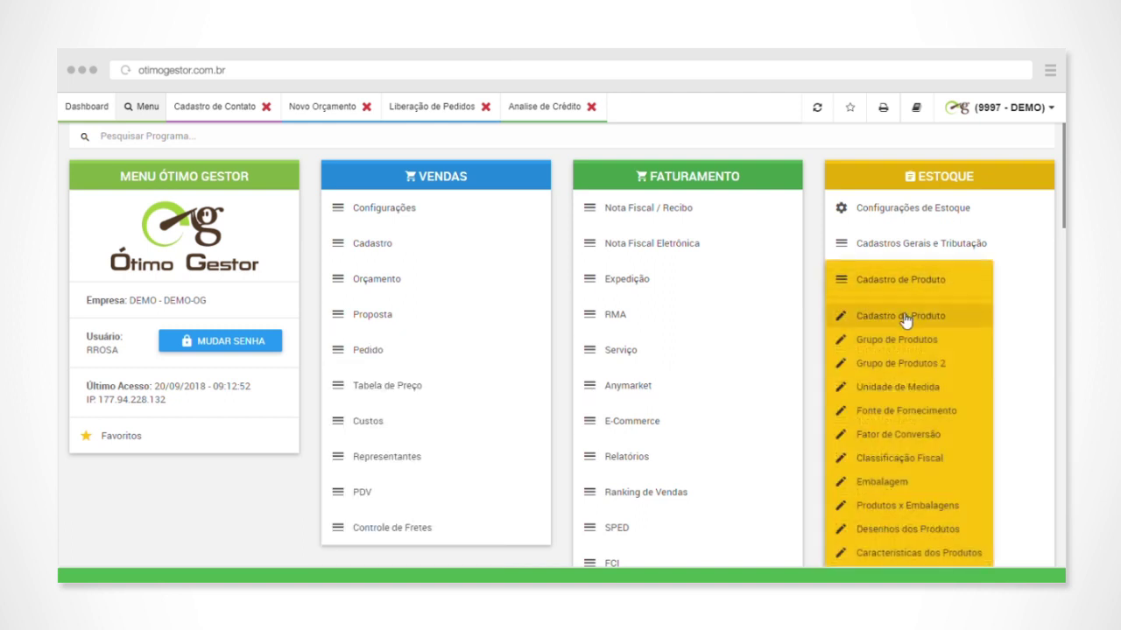
pyautogui.click(904, 320)
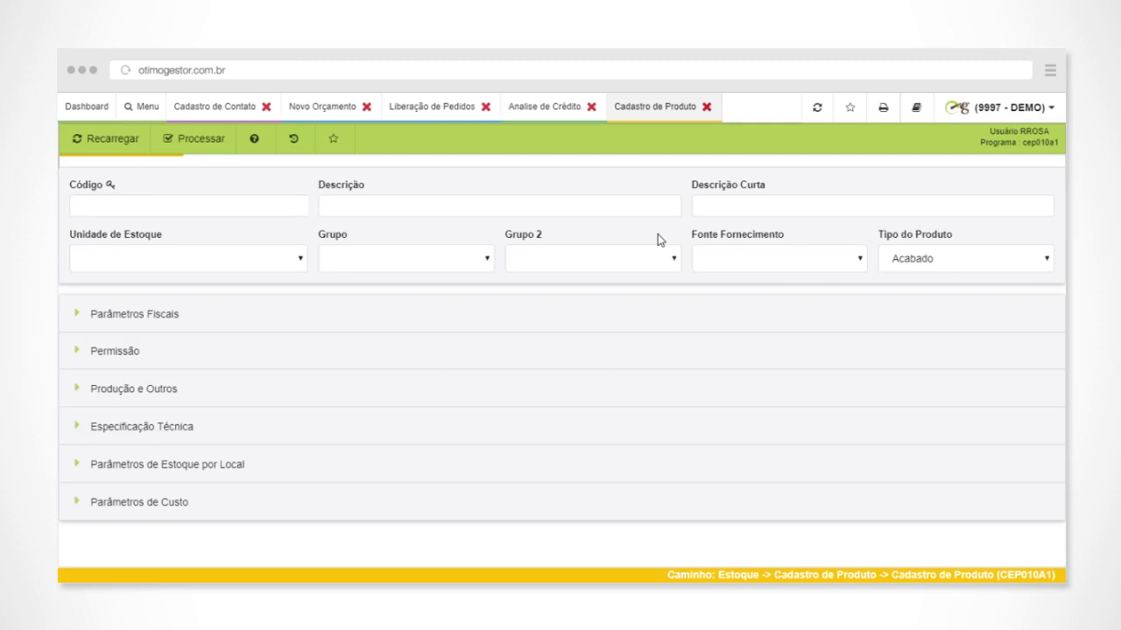
pyautogui.click(145, 392)
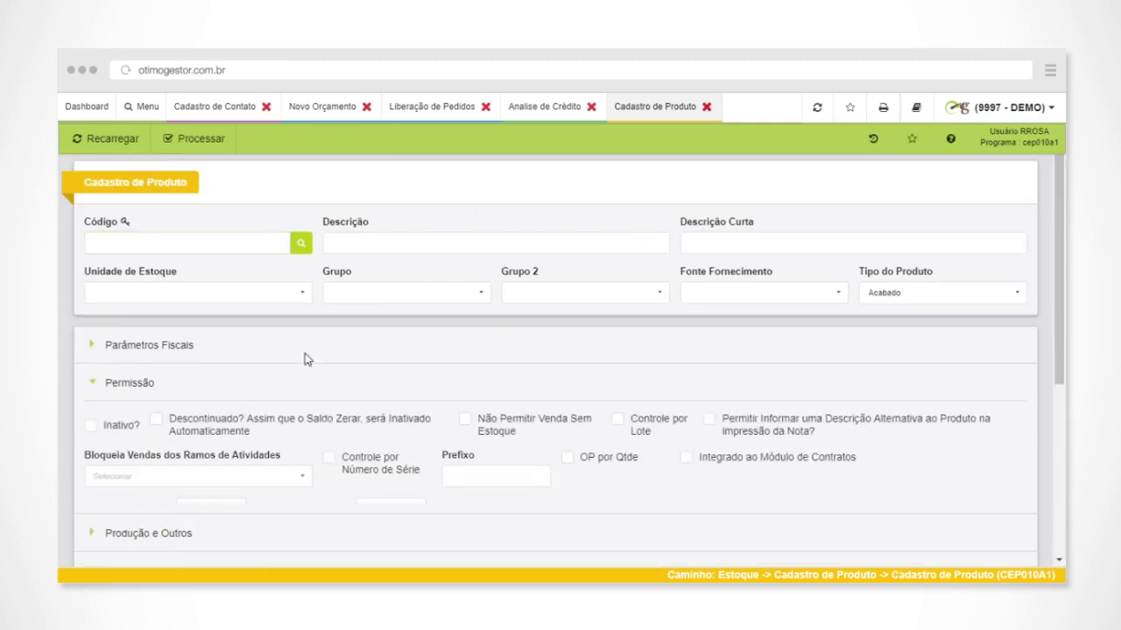
pyautogui.scroll(-1, 363, 365)
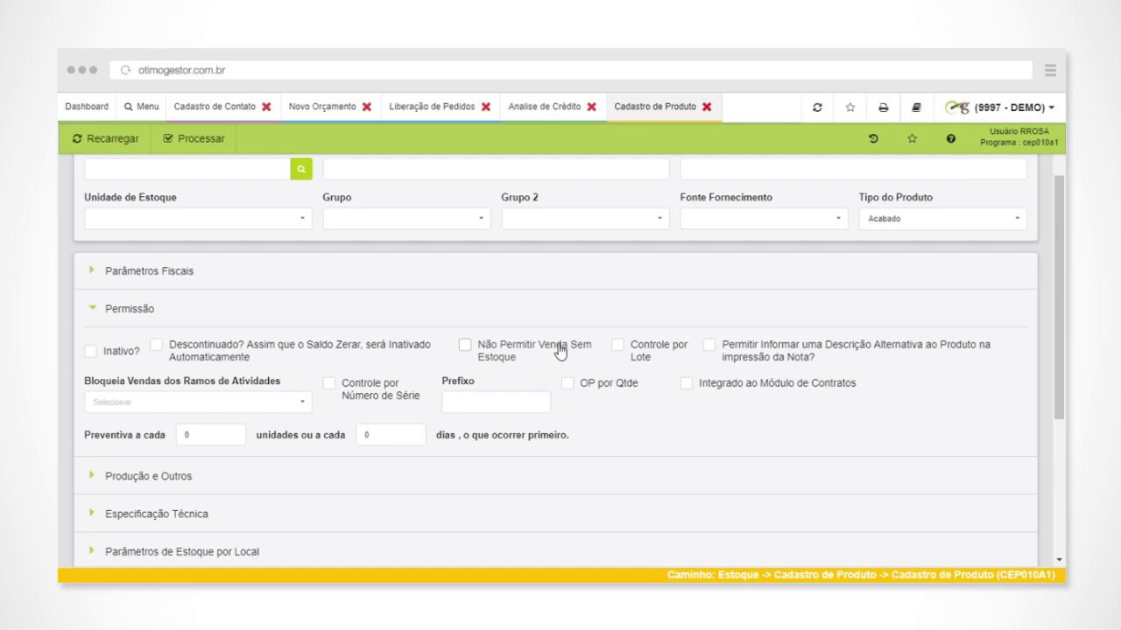
# Expand Parâmetros de Estoque por Local in Cadastro de Produto and examine the minimum and maximum stock fields per location
pyautogui.click(153, 111)
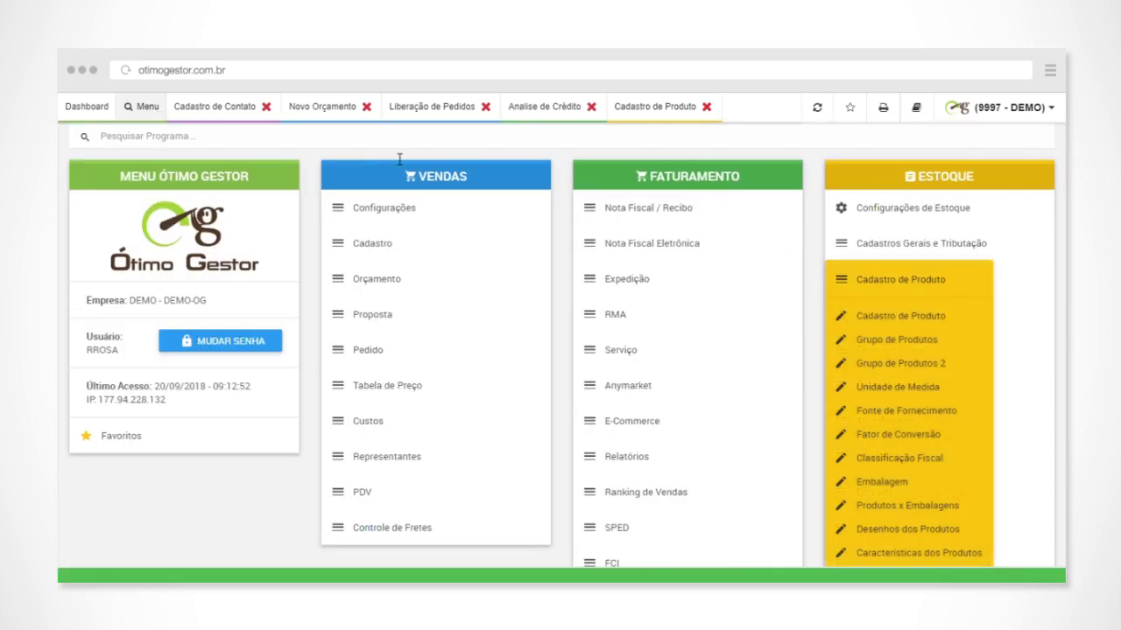
pyautogui.click(657, 115)
pyautogui.scroll(-3, 318, 337)
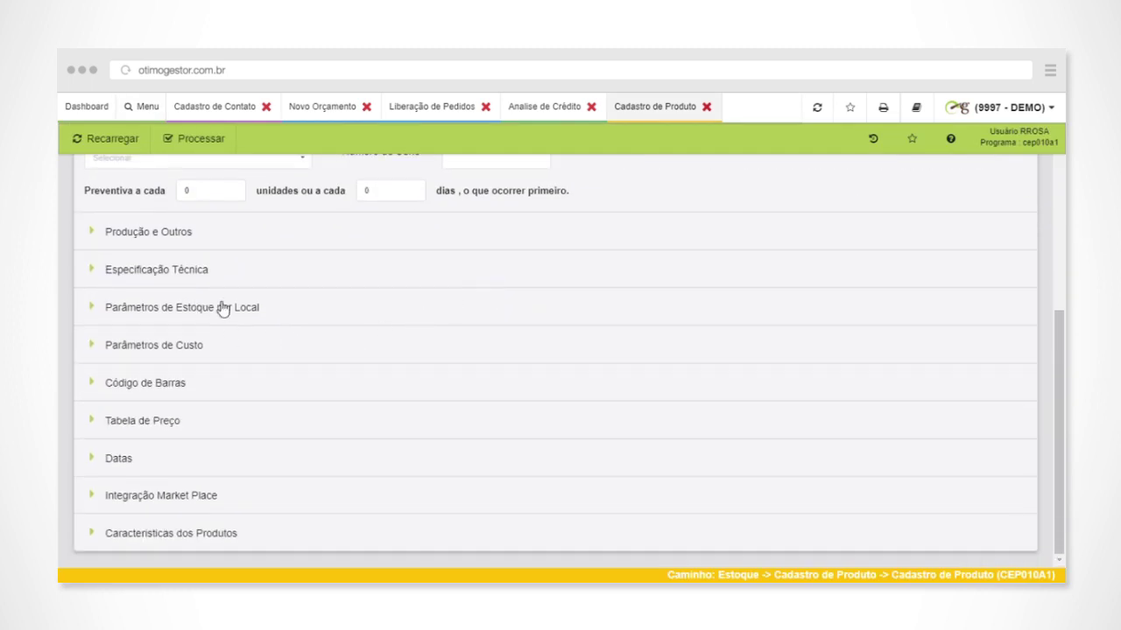
pyautogui.click(175, 315)
pyautogui.scroll(-1, 330, 373)
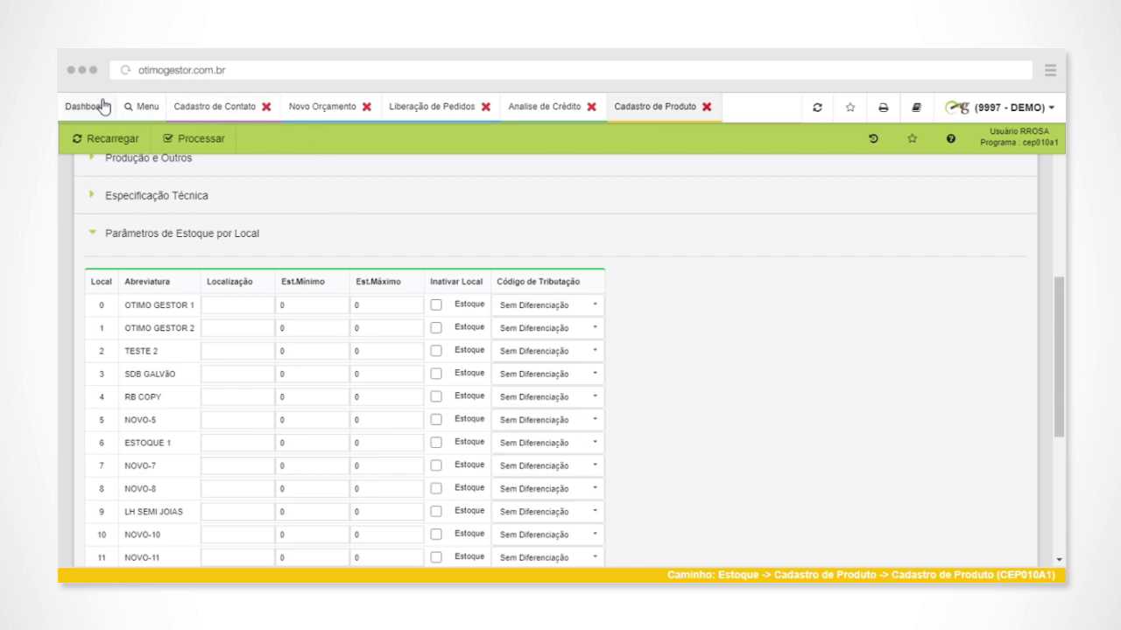
# Examine the Vendas Pedido programs and the Compras options for Solicitação and Sugestão de Compra
pyautogui.click(144, 107)
pyautogui.scroll(-3, 455, 298)
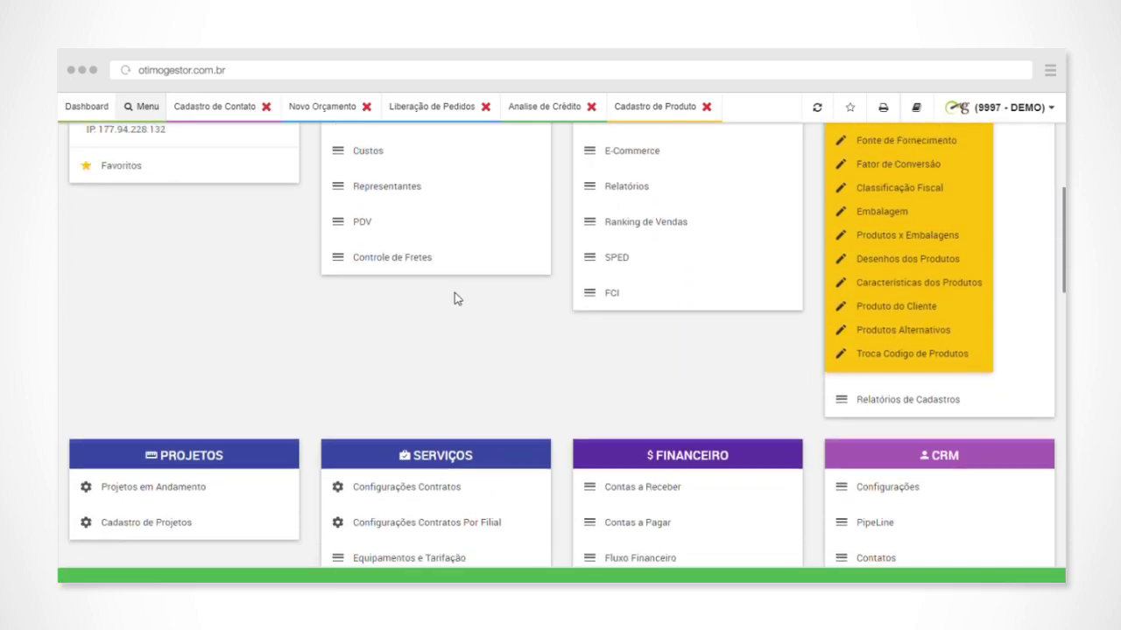
pyautogui.scroll(3, 380, 393)
pyautogui.click(349, 352)
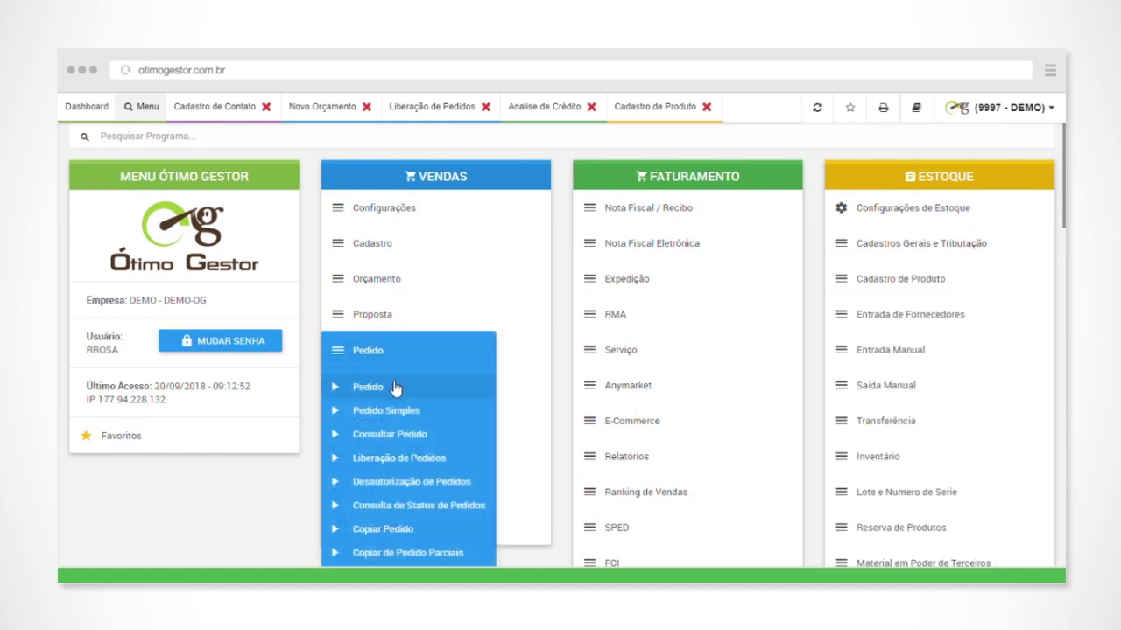
pyautogui.scroll(-8, 388, 375)
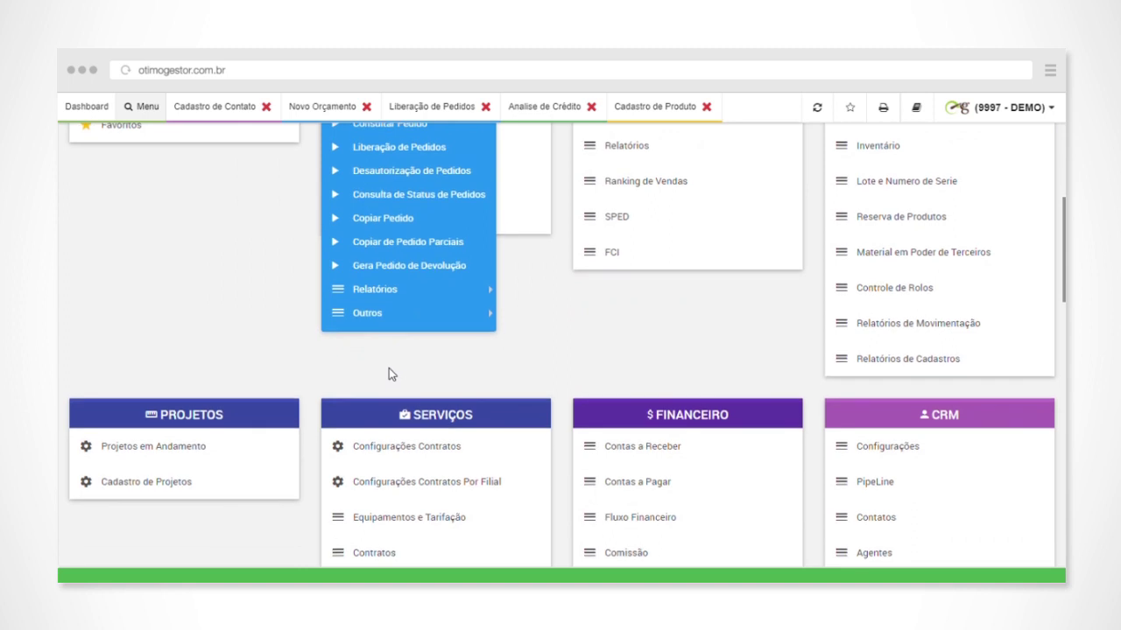
pyautogui.scroll(-4, 353, 355)
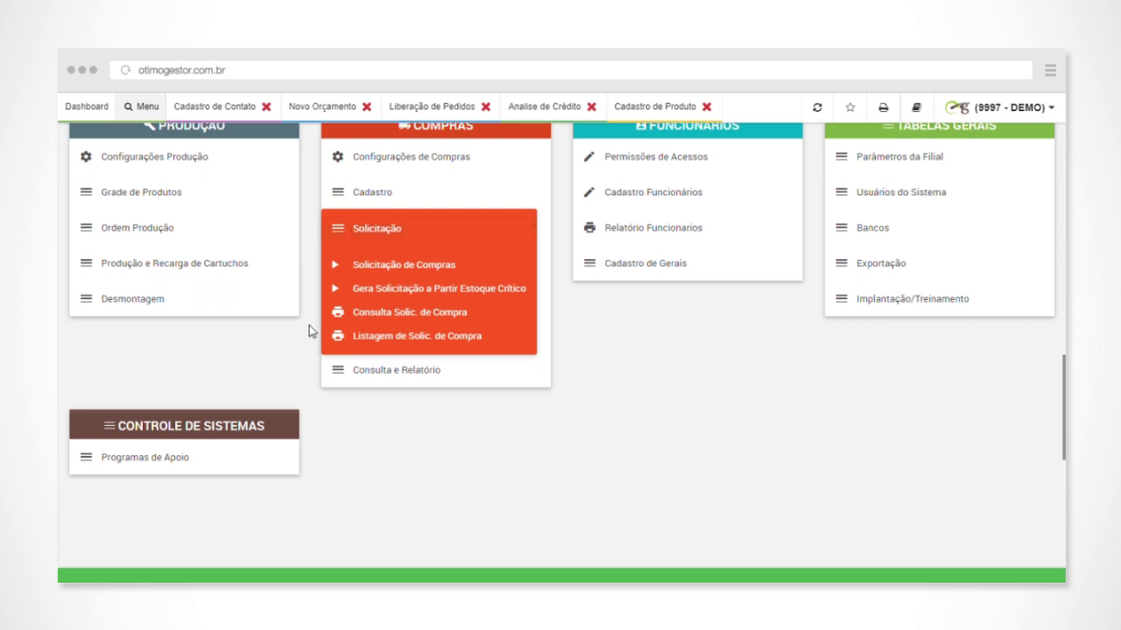
pyautogui.moveTo(333, 334)
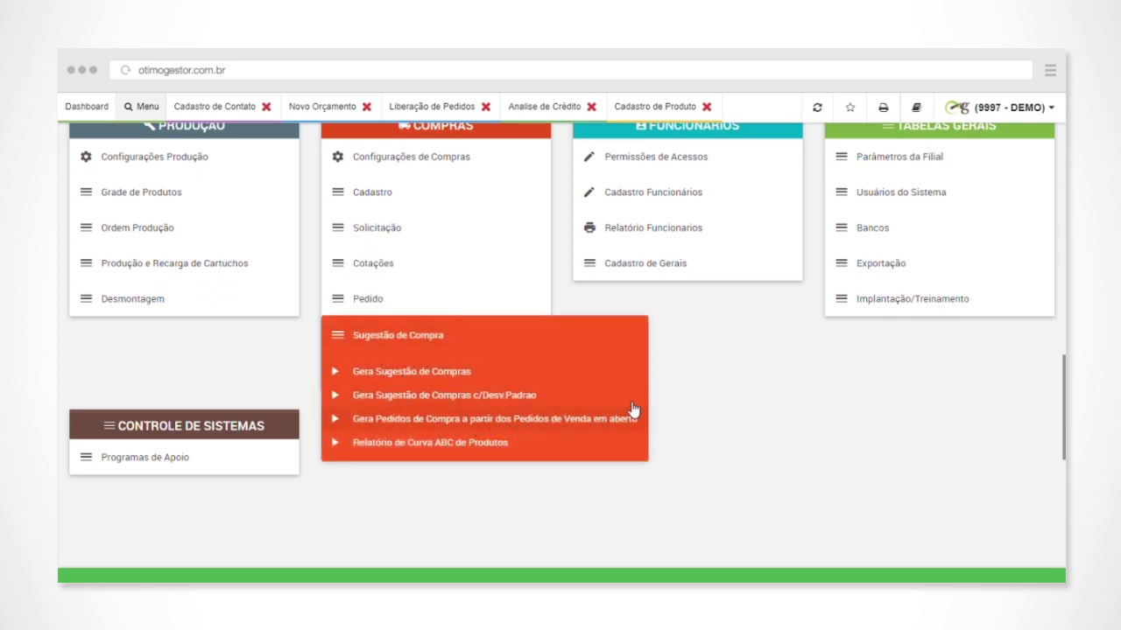
pyautogui.click(699, 400)
pyautogui.scroll(10, 663, 387)
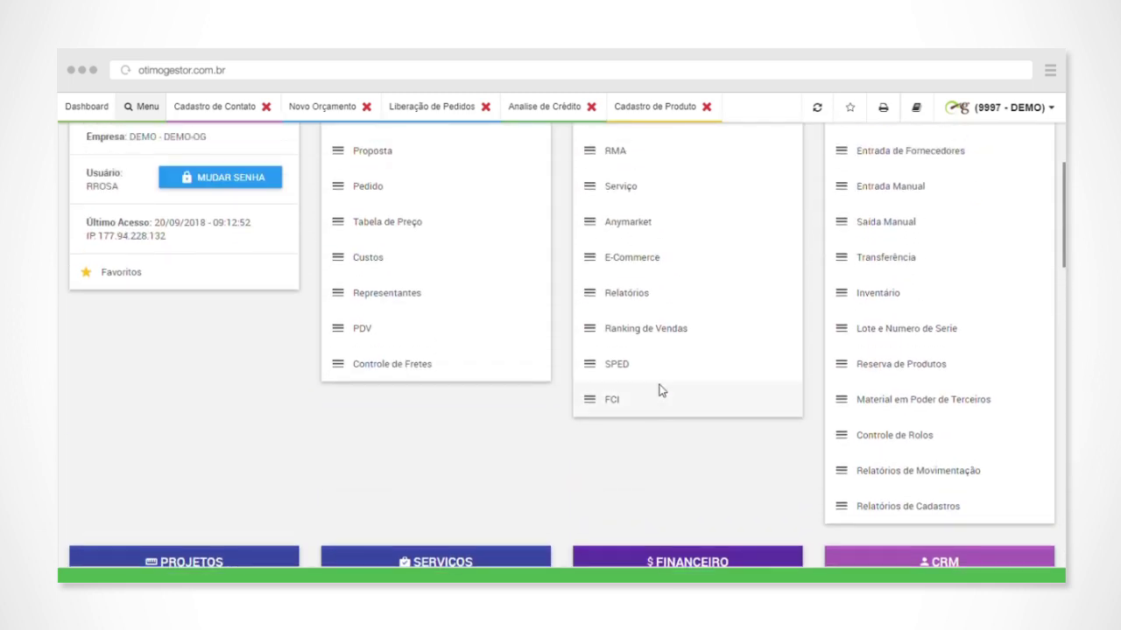
pyautogui.scroll(3, 661, 389)
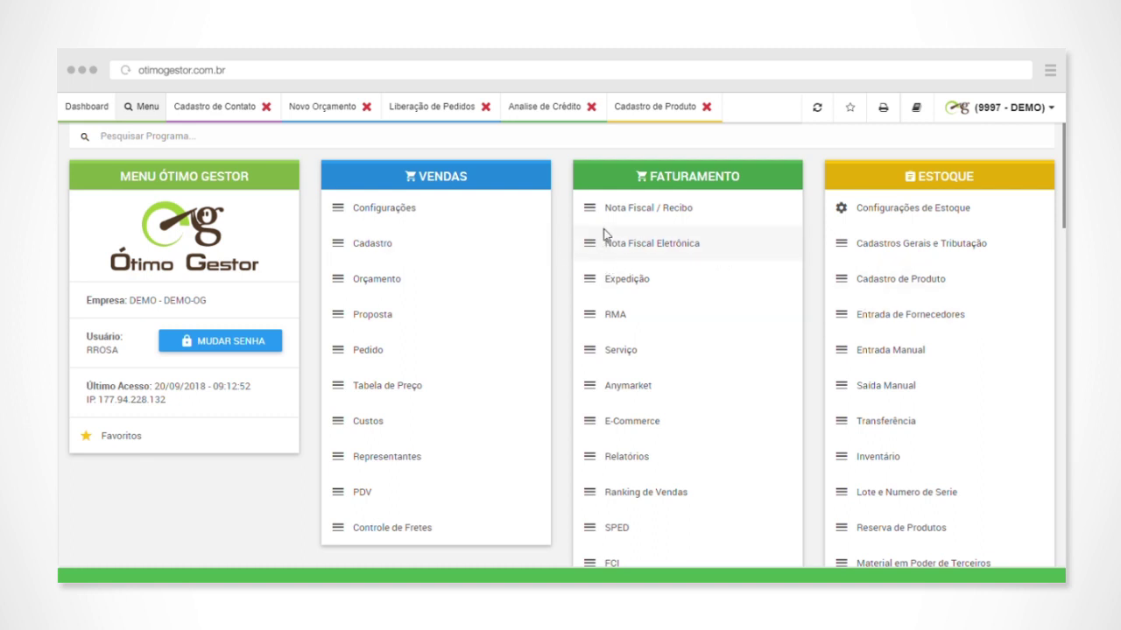
# Open Pré - NF-e under Nota Fiscal Eletrônica, select the order dated 31/08/2018, and process it
pyautogui.scroll(-3, 630, 249)
pyautogui.scroll(3, 649, 257)
pyautogui.click(591, 243)
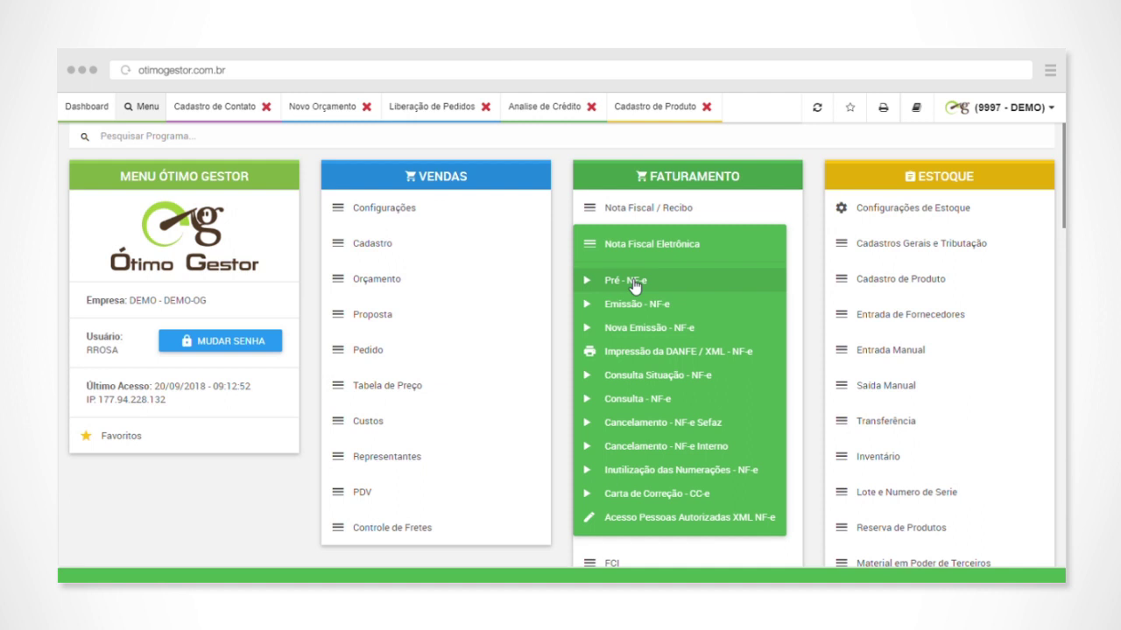
pyautogui.click(632, 282)
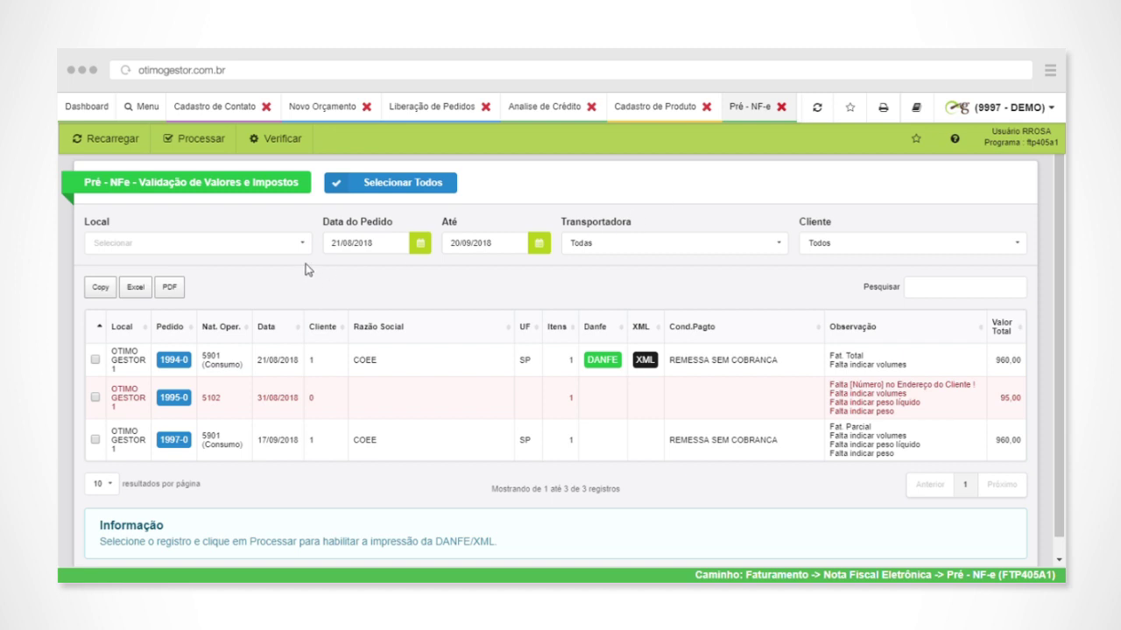
pyautogui.click(94, 397)
pyautogui.click(191, 143)
pyautogui.scroll(-1, 662, 275)
# Examine the Contas a Receber programs in Financeiro, including the Cadastro Cliente and Arquivos Bancários options
pyautogui.click(143, 118)
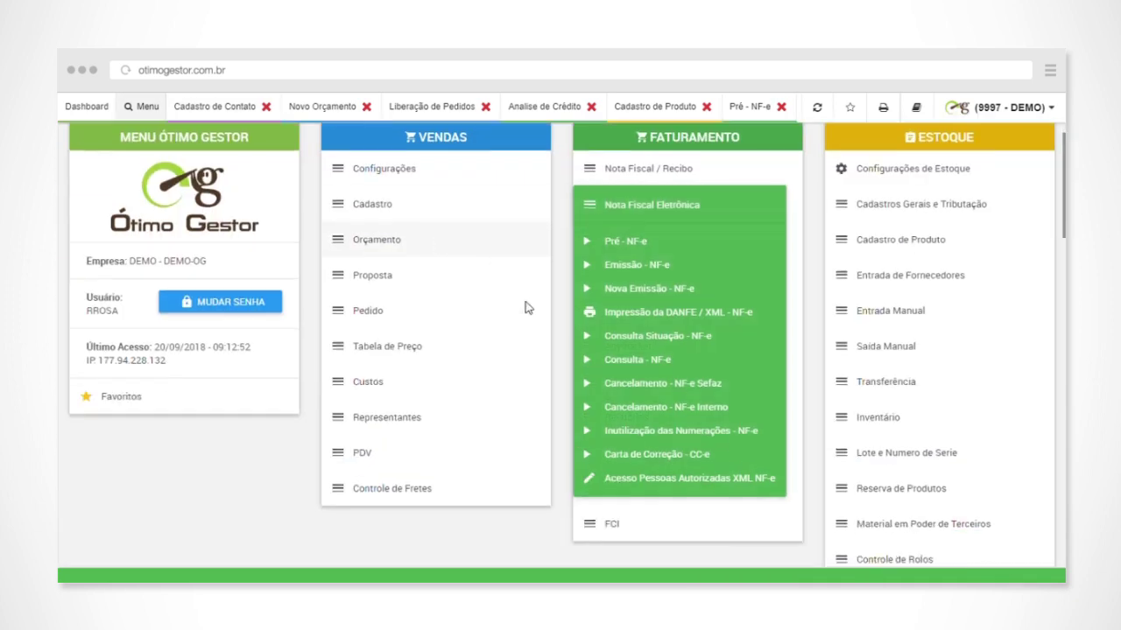
pyautogui.scroll(-5, 525, 307)
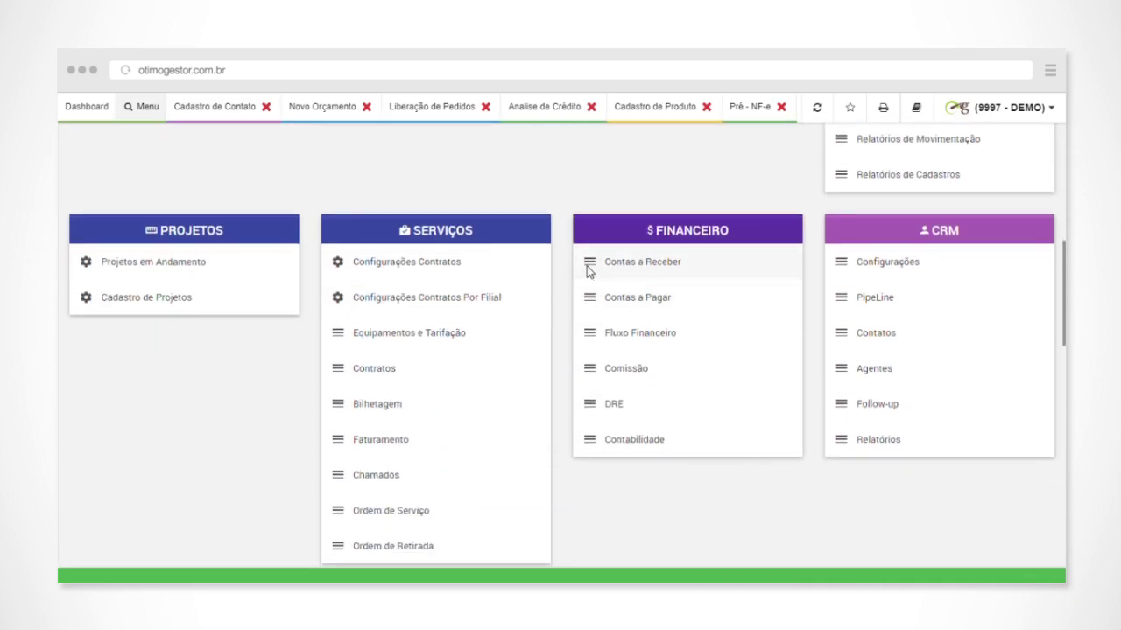
pyautogui.click(589, 265)
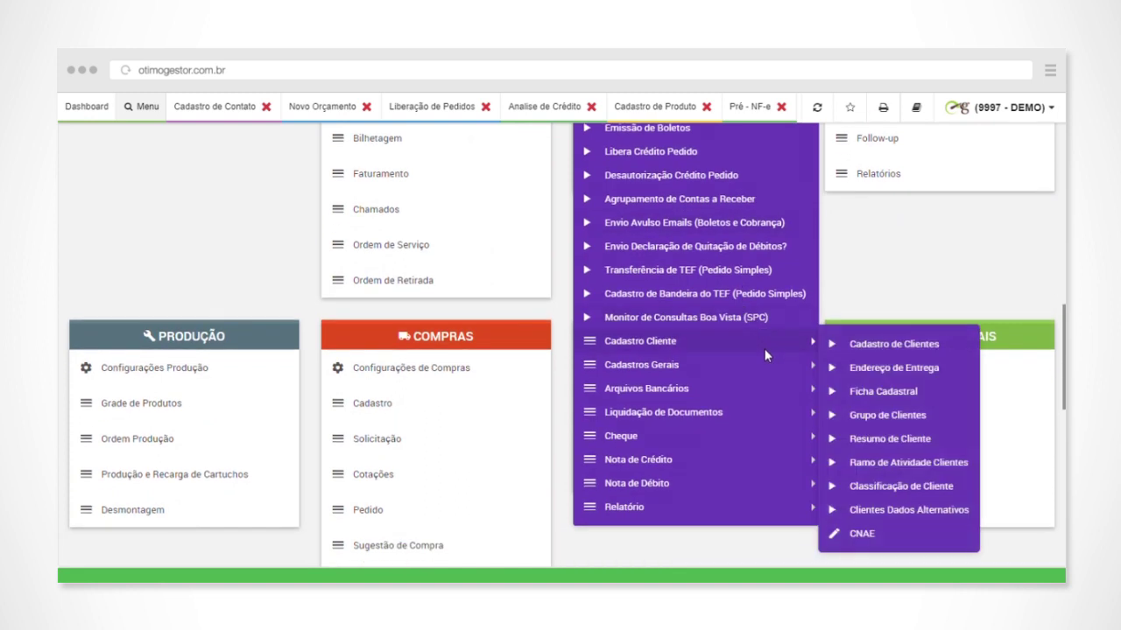
pyautogui.moveTo(771, 388)
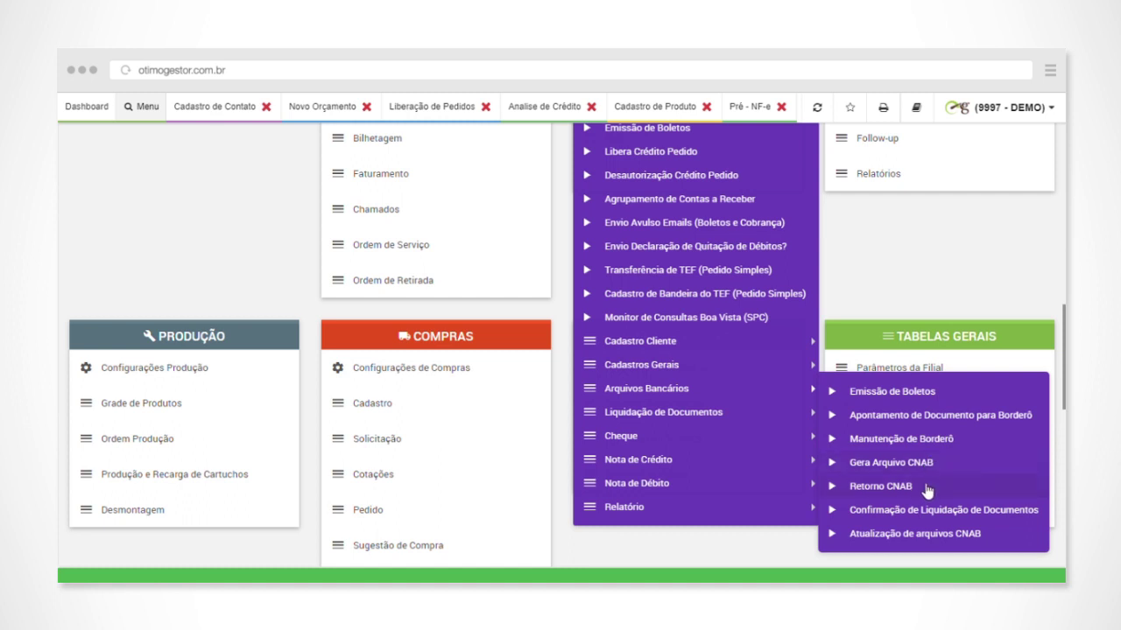
pyautogui.moveTo(703, 419)
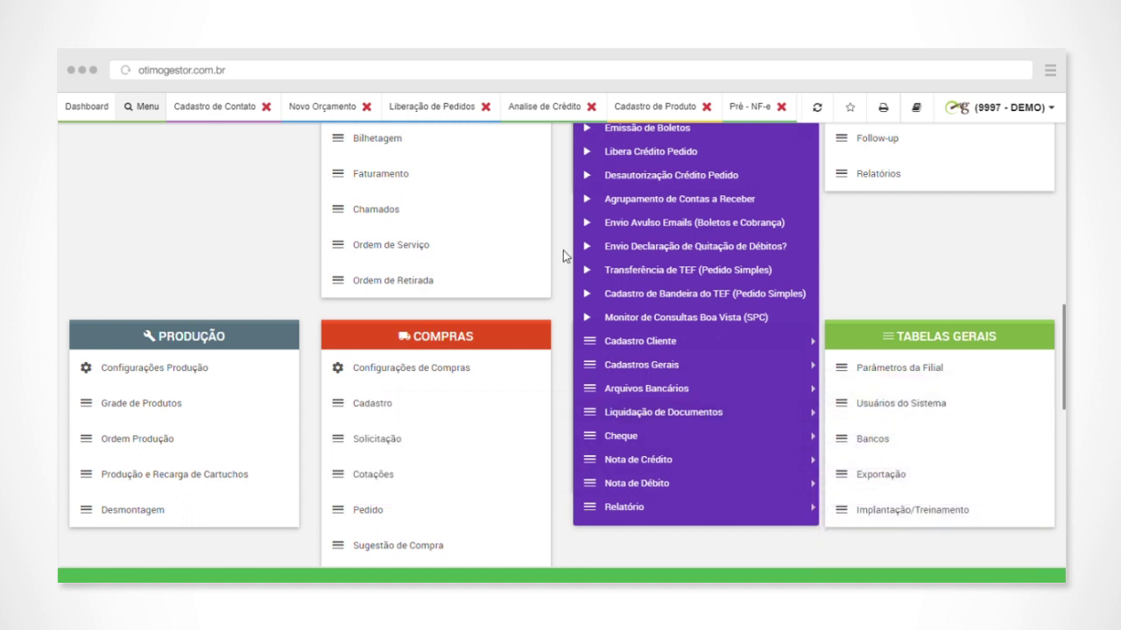
pyautogui.scroll(5, 565, 263)
pyautogui.scroll(4, 576, 285)
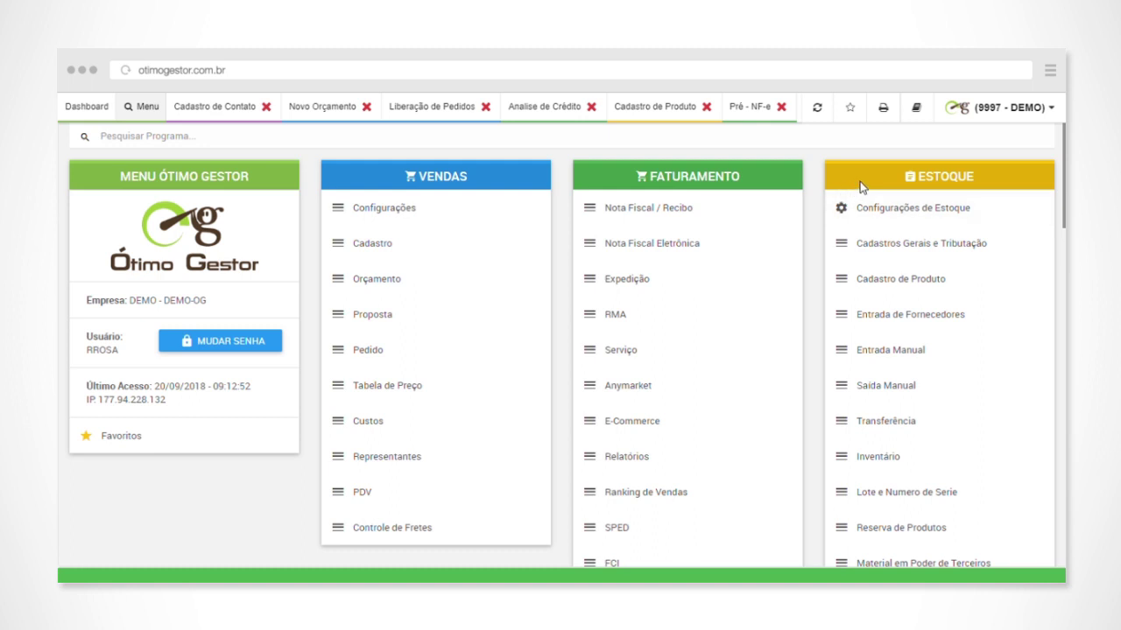
# Close all open programs at once with Fechar Abas
pyautogui.moveTo(915, 184); pyautogui.dragTo(1013, 210)
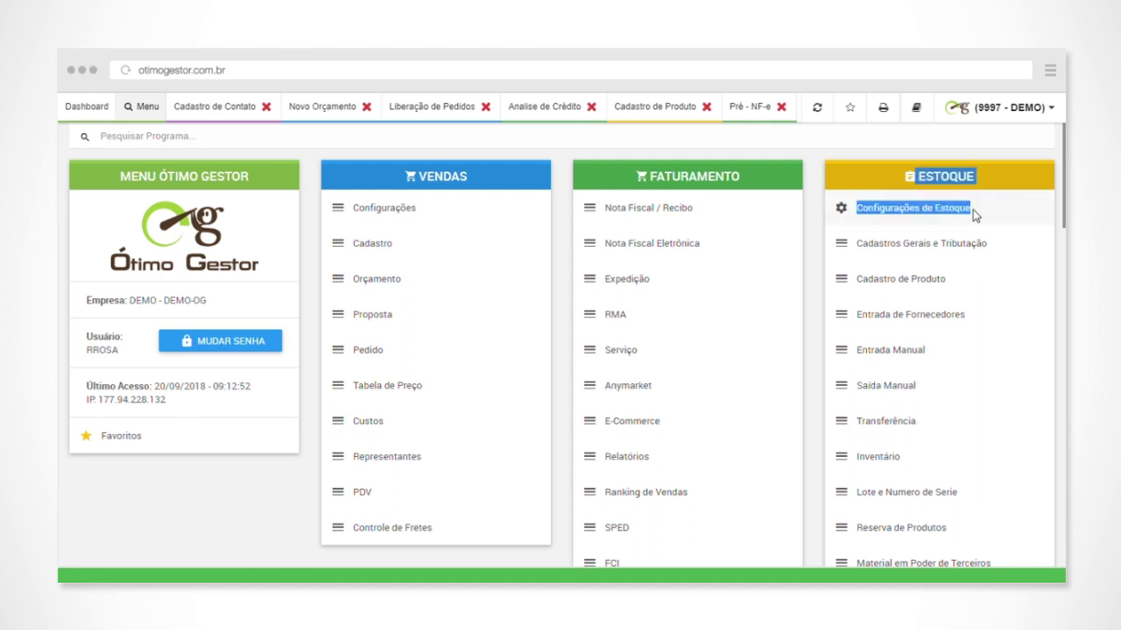
pyautogui.click(1007, 108)
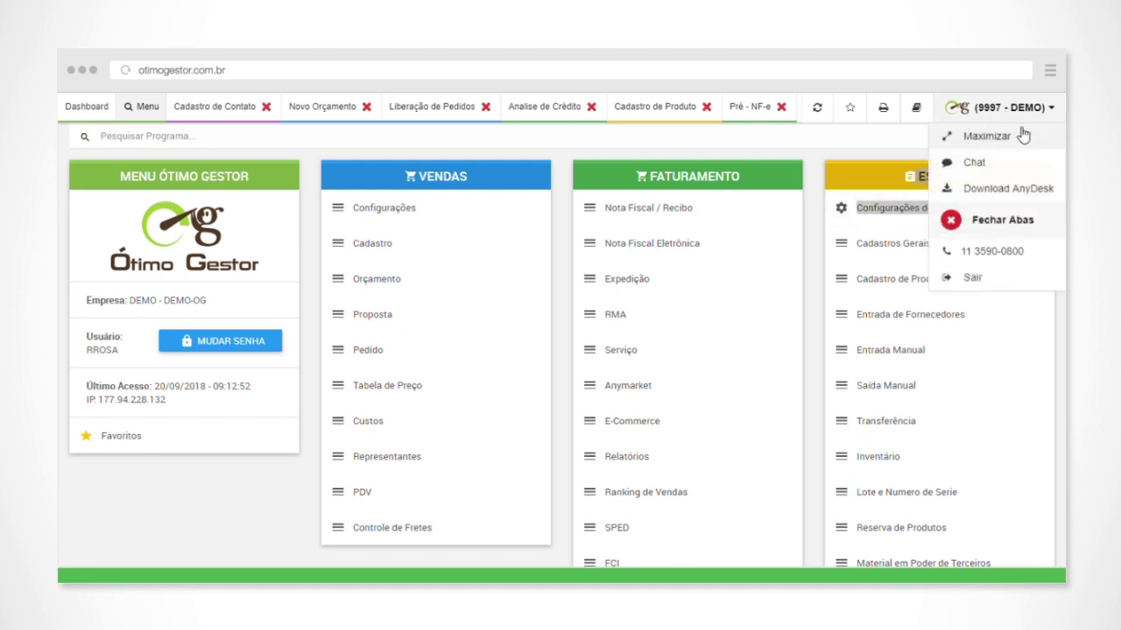
pyautogui.click(1026, 219)
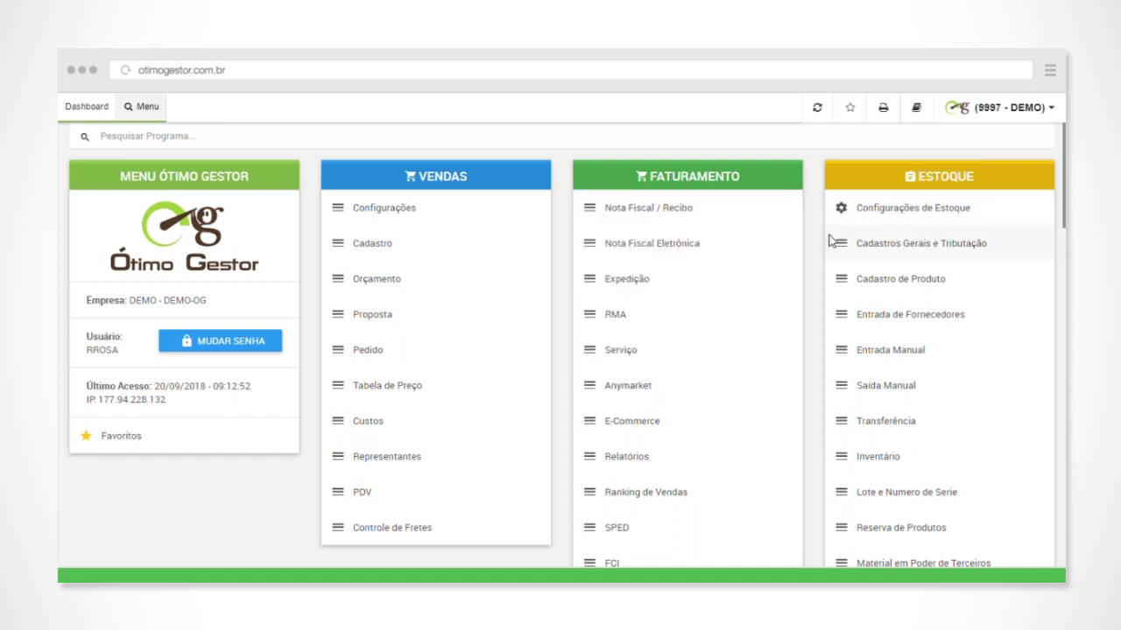
# Expand the Cadastro de Produto options in the Estoque module
pyautogui.click(851, 276)
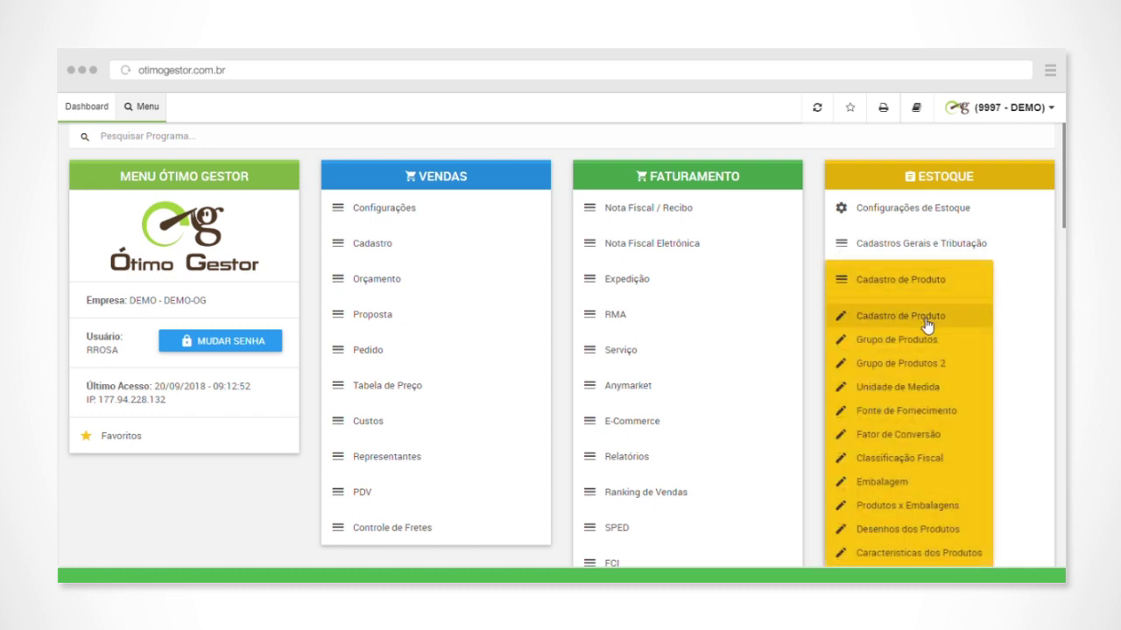
# Open the Cadastro de Produto program and review its Especificação Técnica and Parâmetros de Estoque por Local sections
pyautogui.click(926, 319)
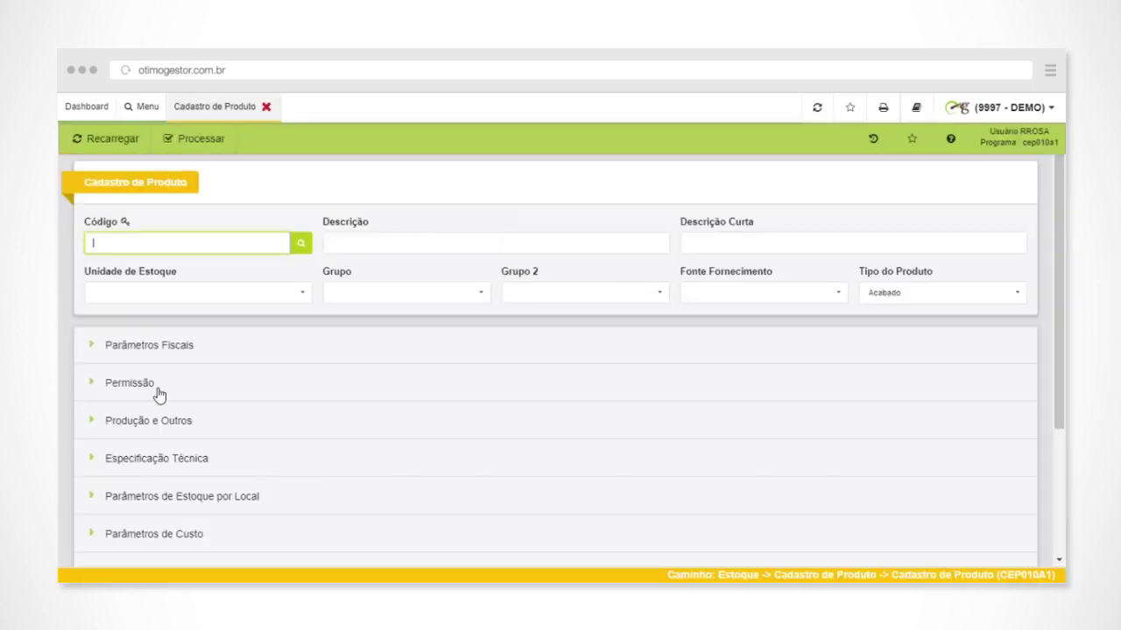
pyautogui.click(170, 460)
pyautogui.scroll(-1, 263, 420)
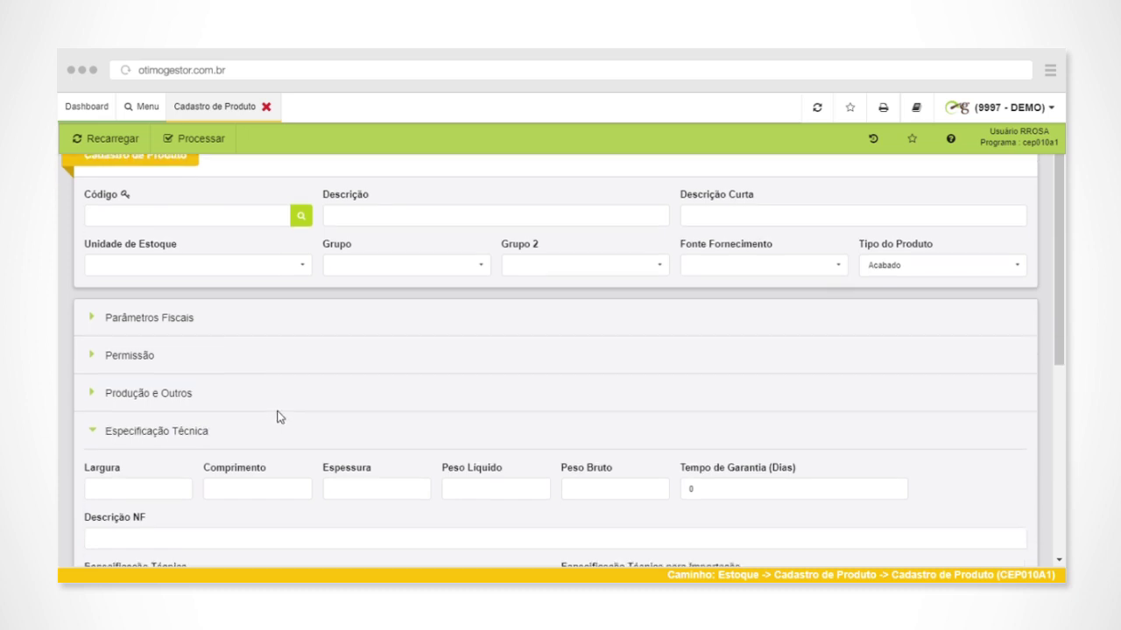
pyautogui.click(166, 401)
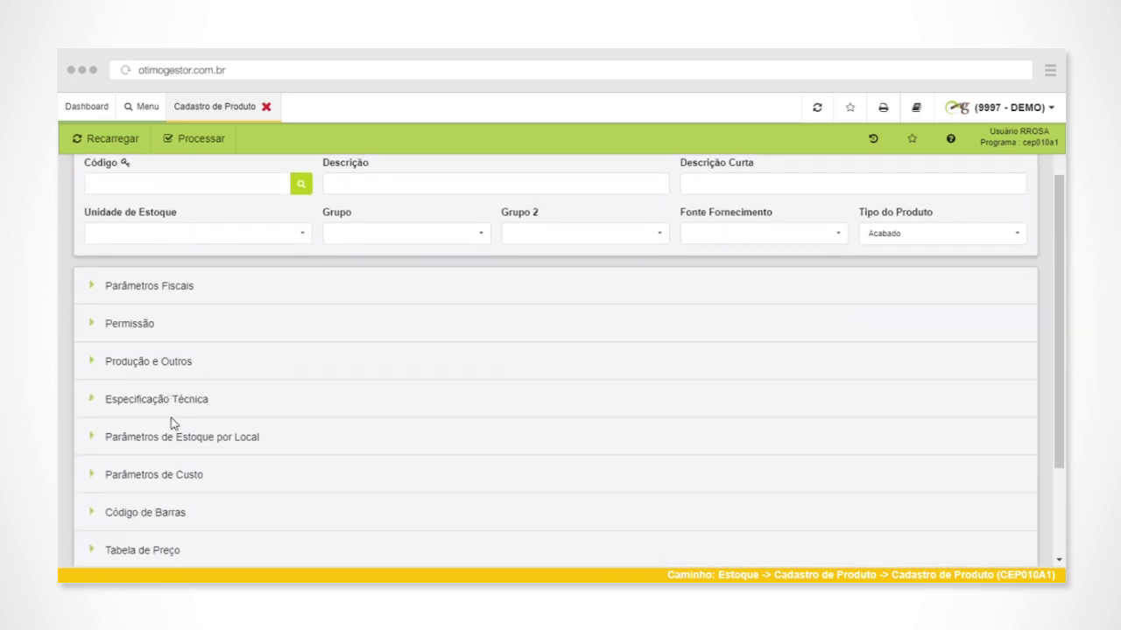
pyautogui.click(177, 435)
pyautogui.scroll(-1, 409, 465)
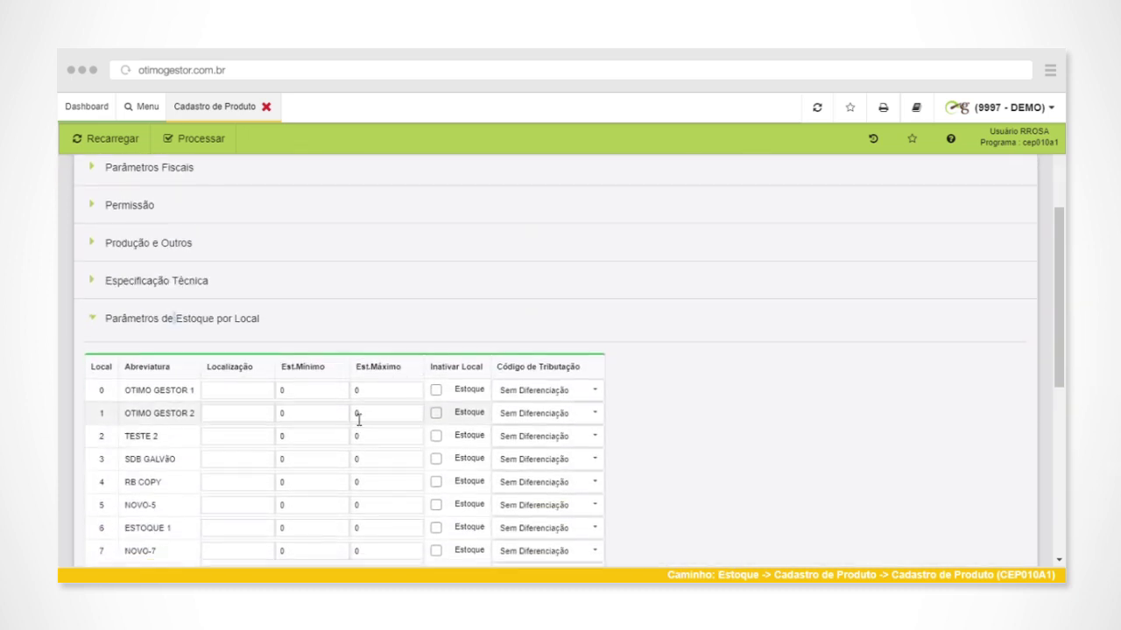
# Return to the program overview and examine the Solicitação and Sugestão de Compra options of the Compras module
pyautogui.click(147, 107)
pyautogui.scroll(-10, 920, 200)
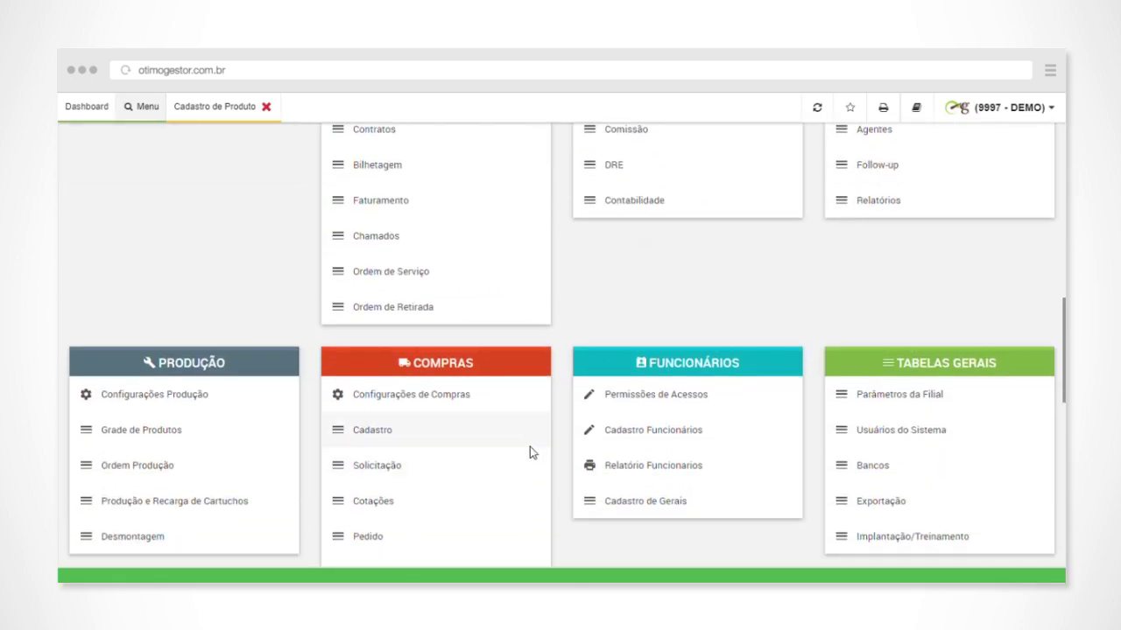
pyautogui.scroll(-3, 569, 355)
pyautogui.scroll(2, 572, 350)
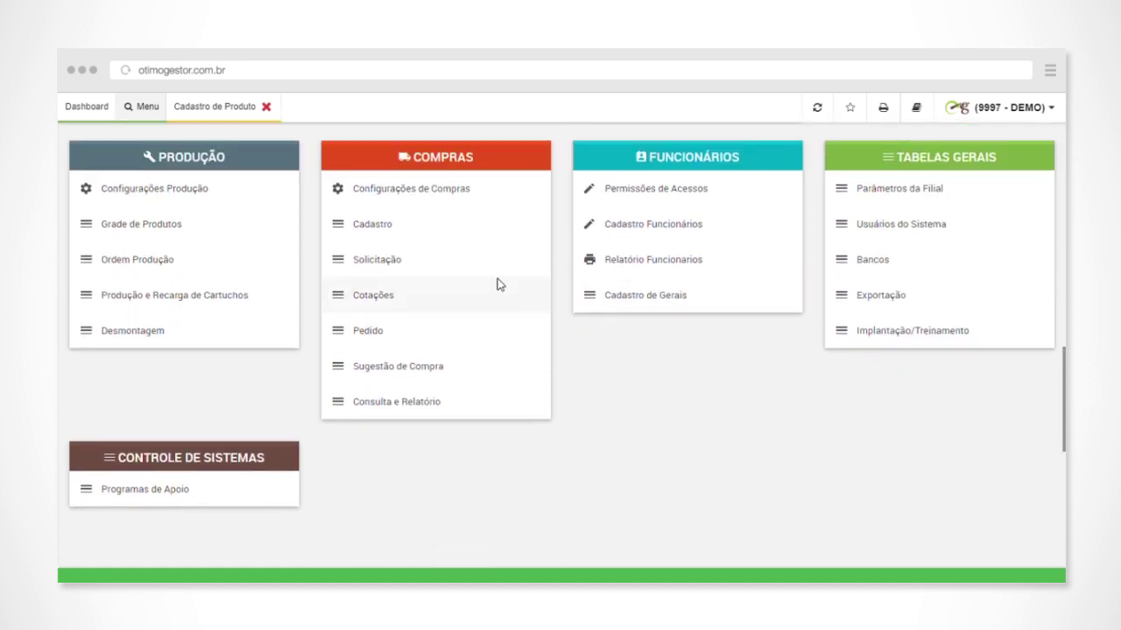
pyautogui.click(354, 256)
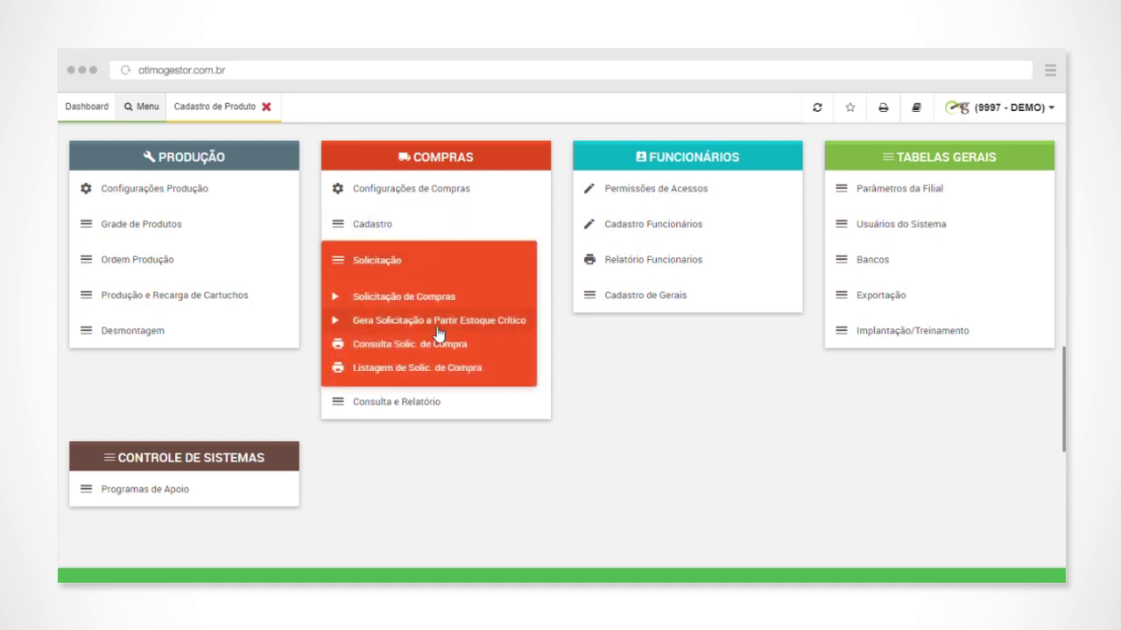
pyautogui.click(399, 404)
pyautogui.click(398, 373)
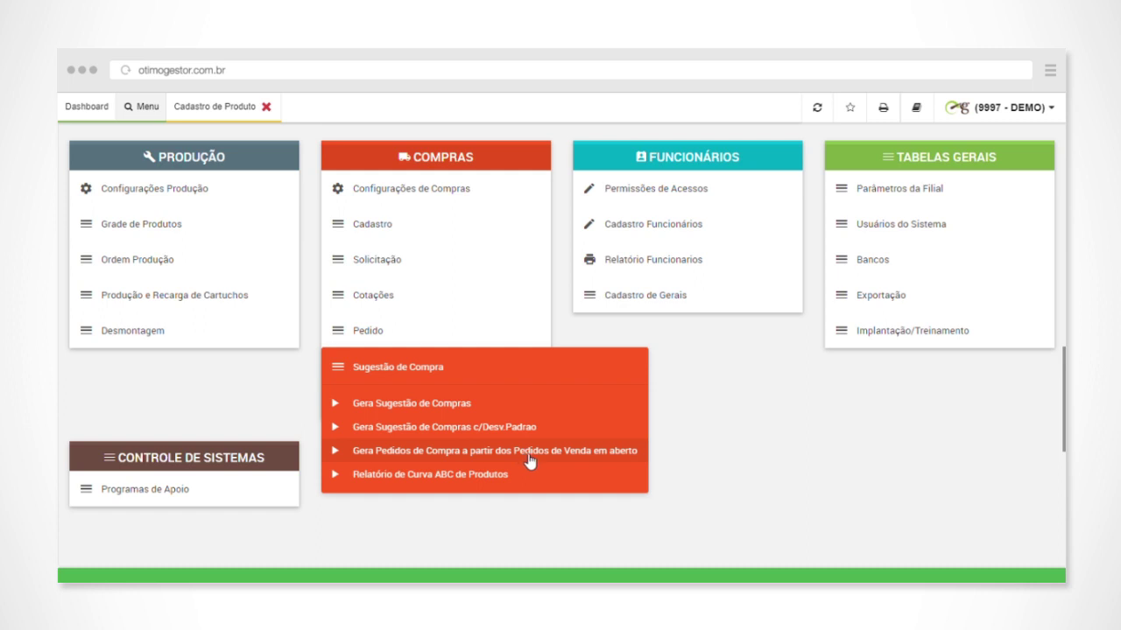
pyautogui.click(586, 296)
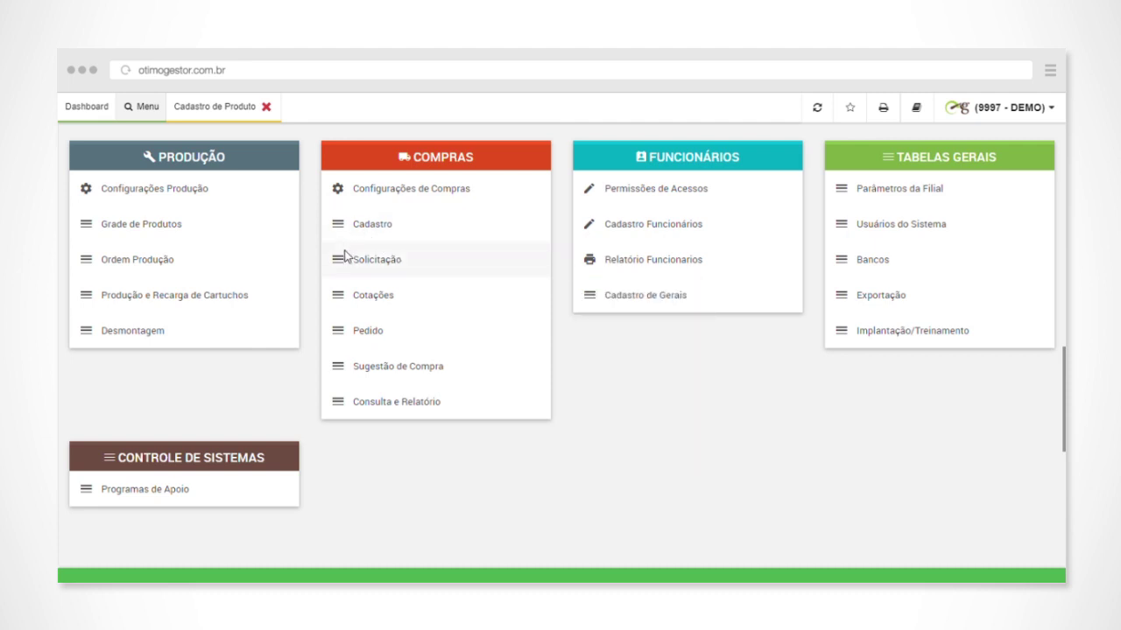
# Review the programs available for Cotações and Pedido in the Compras module
pyautogui.moveTo(364, 302)
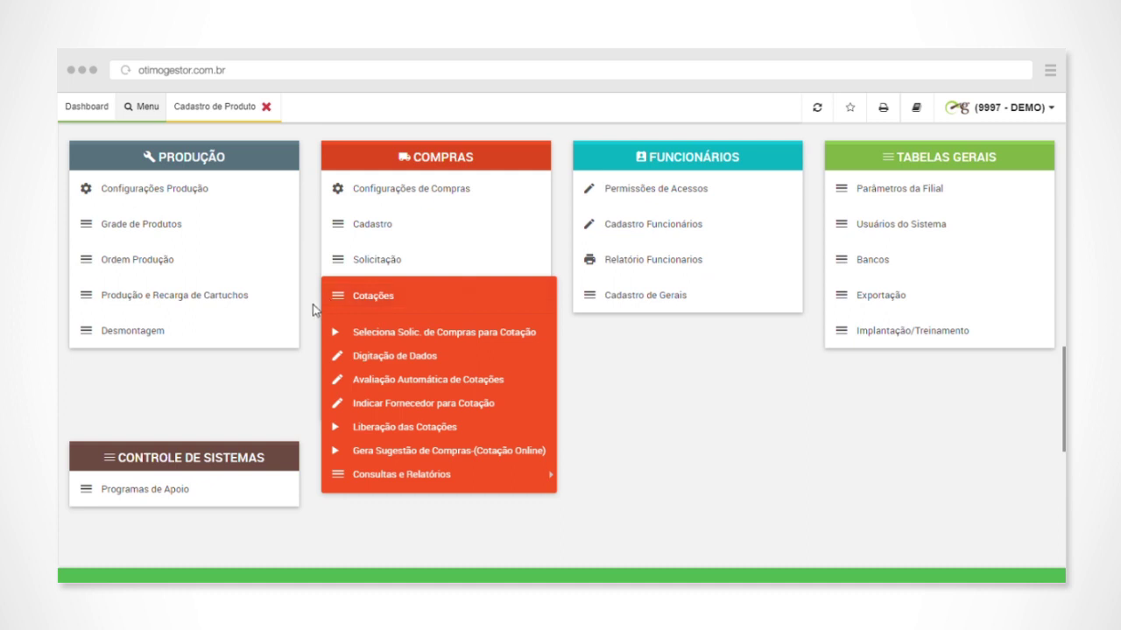
pyautogui.moveTo(399, 338)
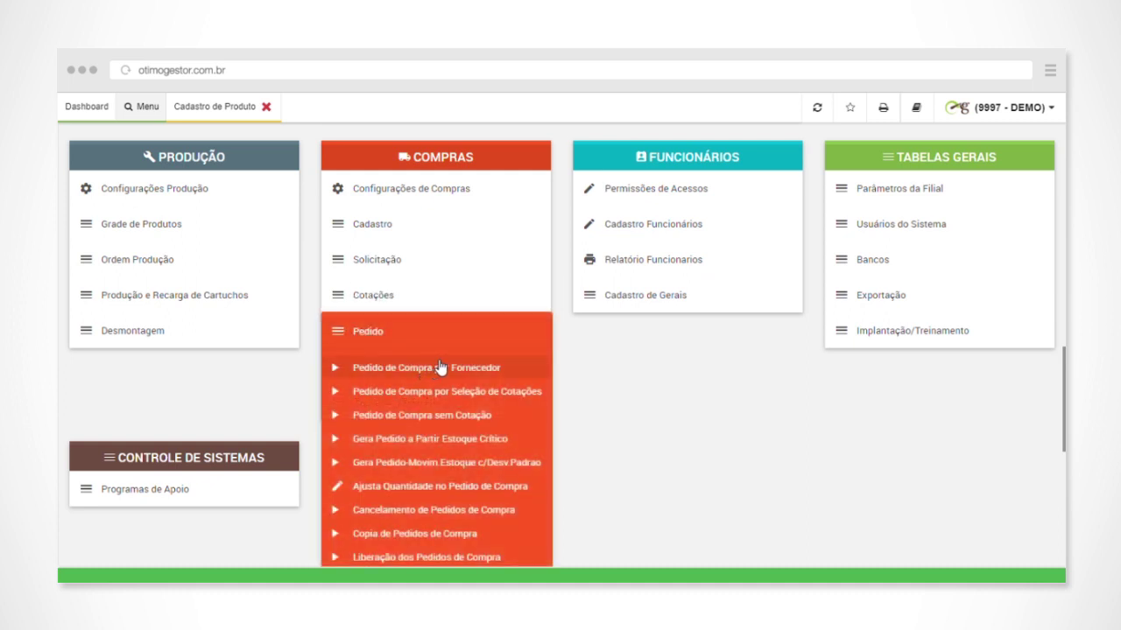
pyautogui.scroll(-2, 442, 368)
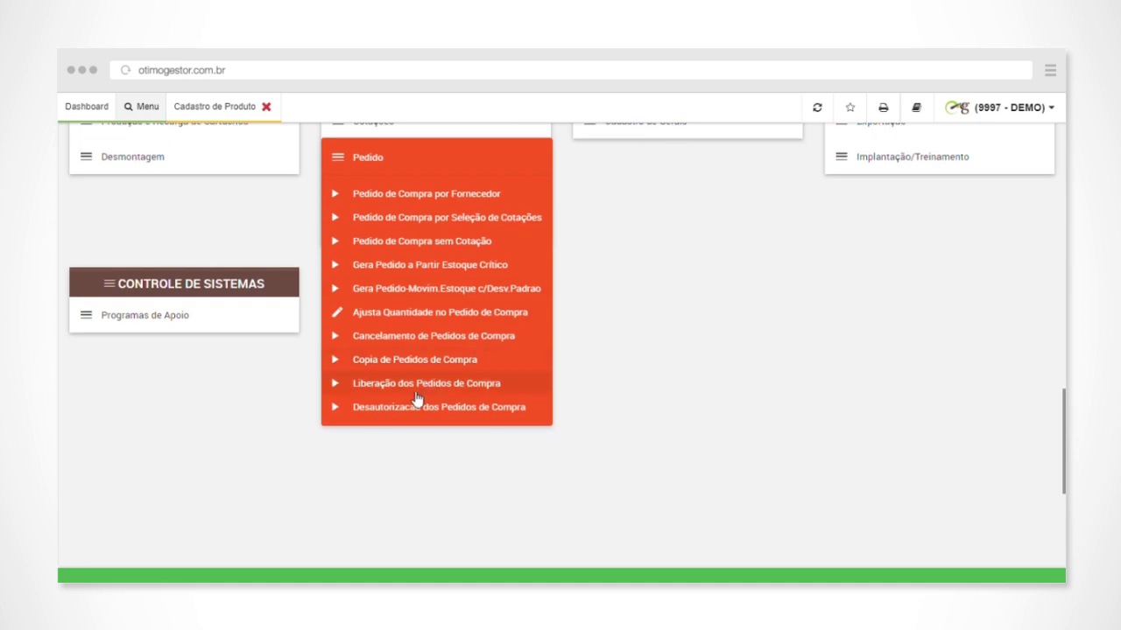
# Review the Estoque module's product registration, supplier entry, manual entry and Transferência options
pyautogui.scroll(10, 775, 351)
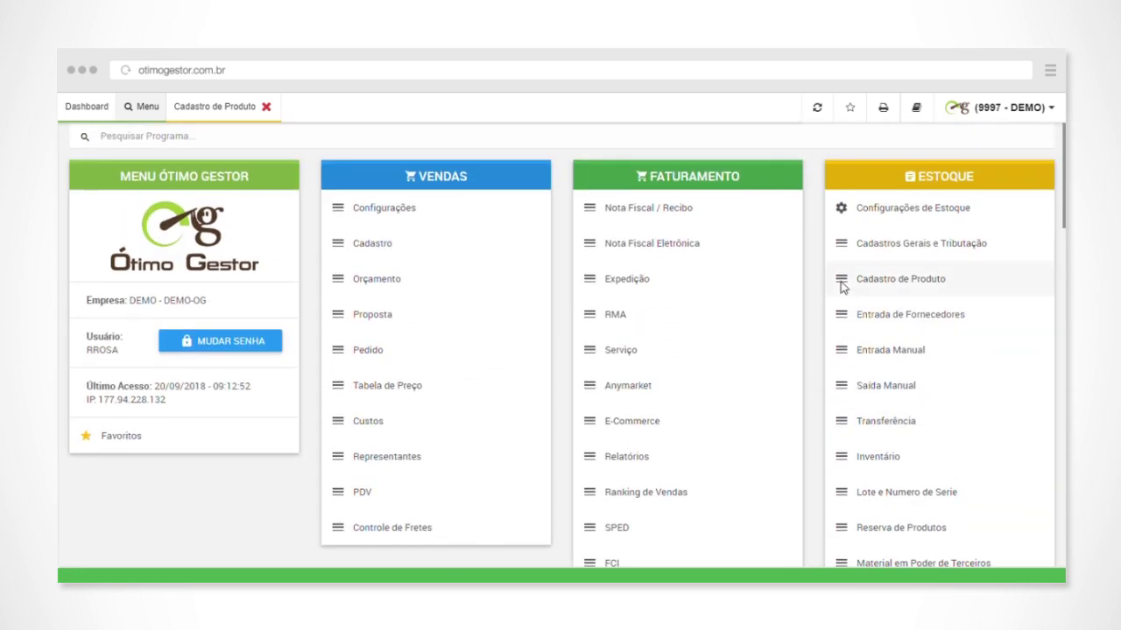
pyautogui.click(841, 281)
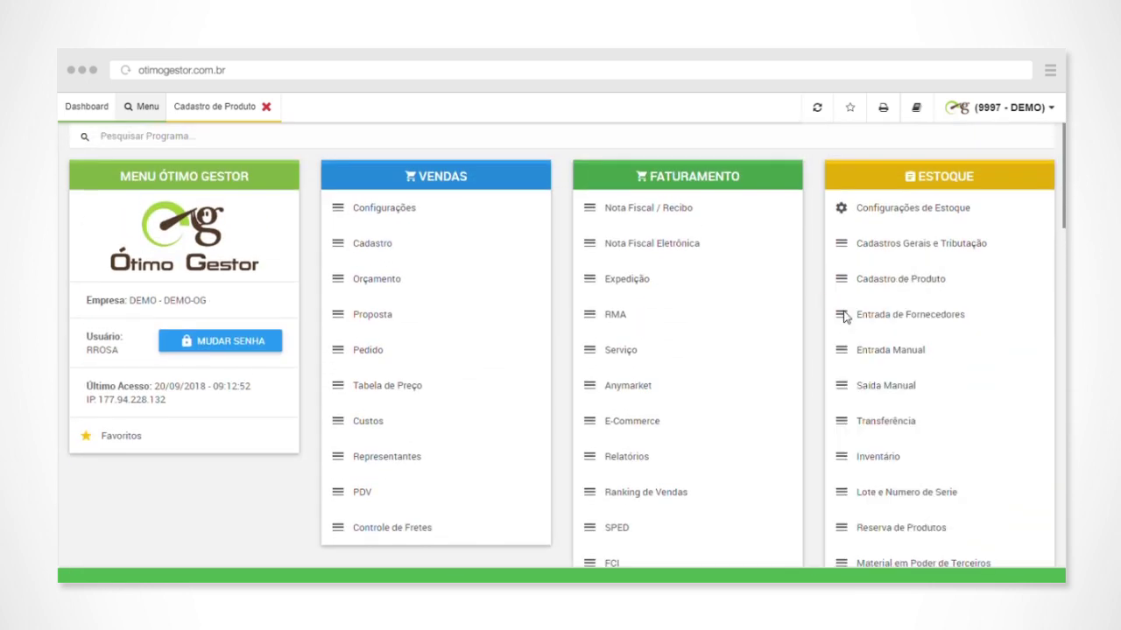
pyautogui.click(842, 316)
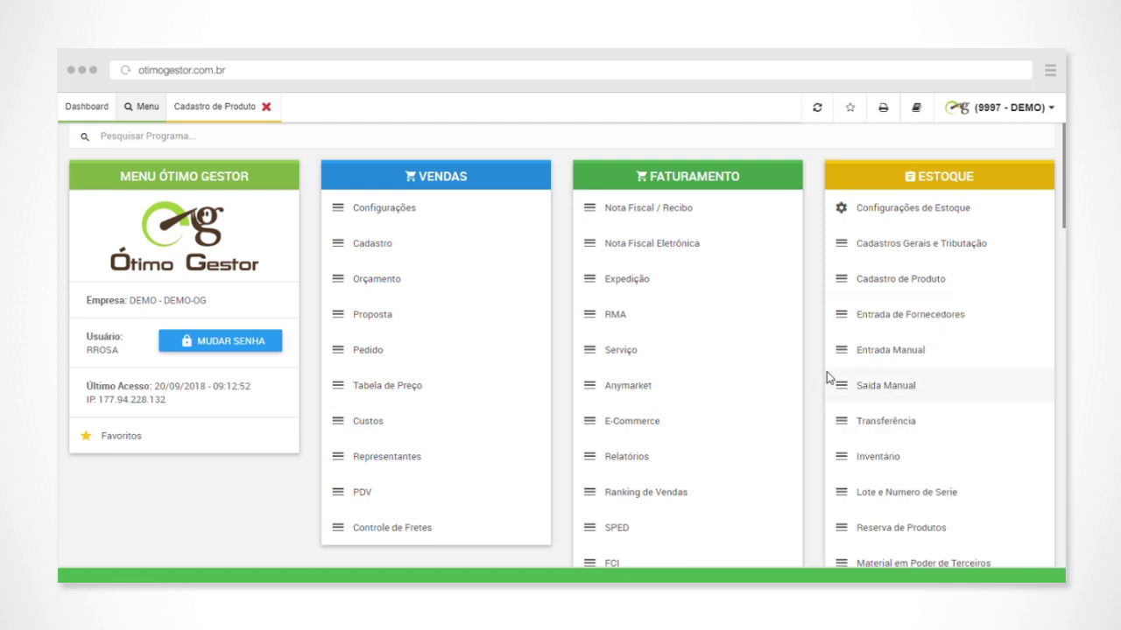
pyautogui.click(853, 360)
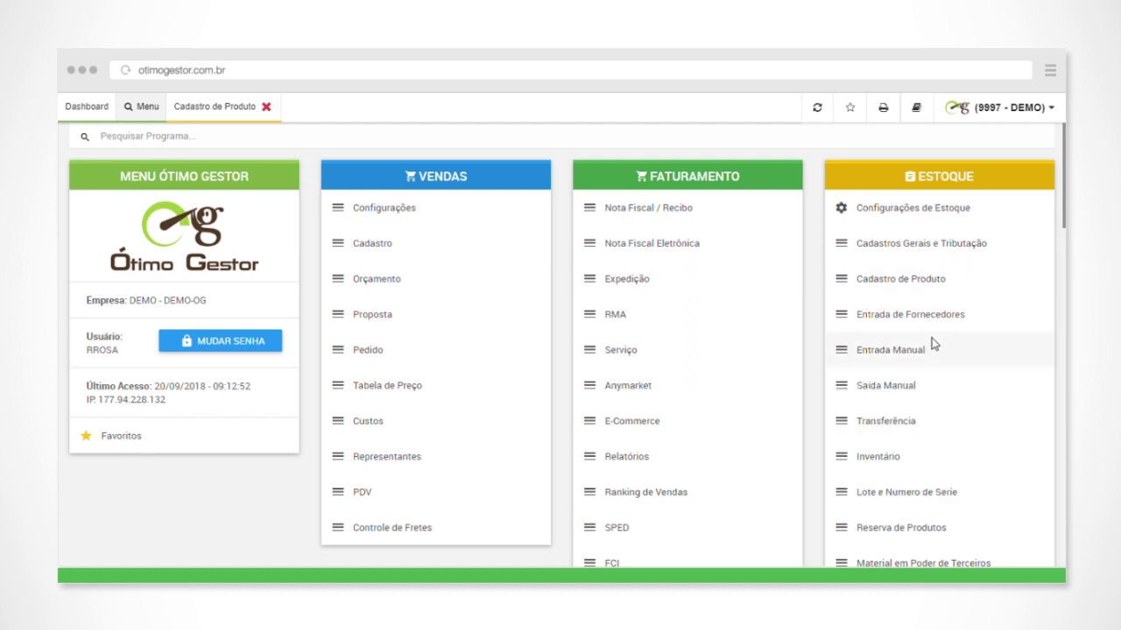
pyautogui.scroll(-1, 929, 365)
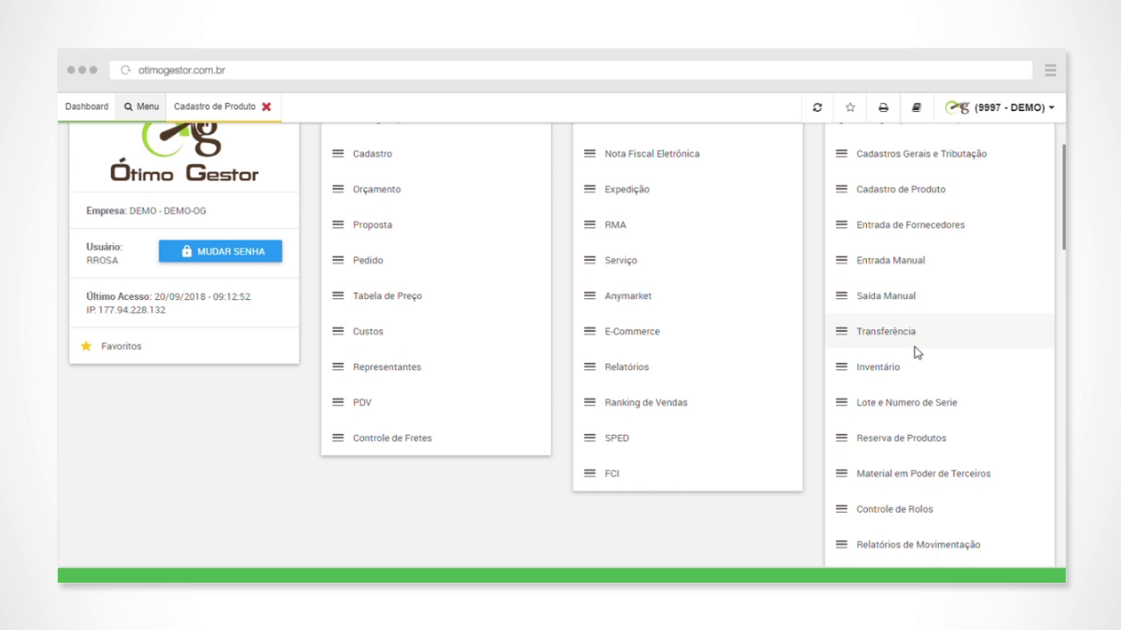
pyautogui.click(902, 337)
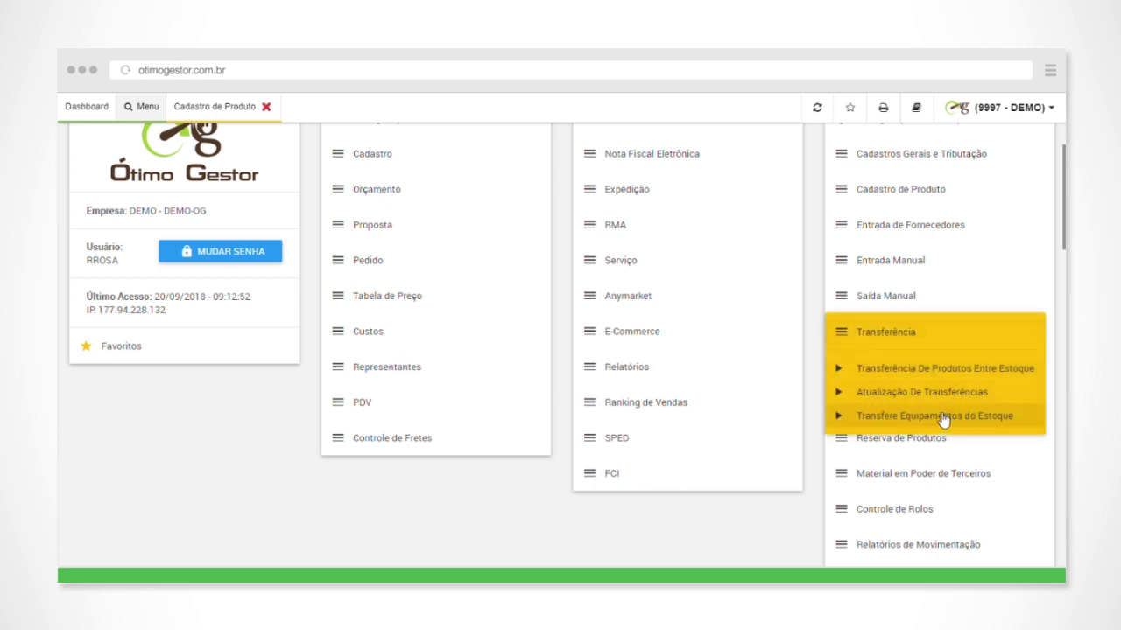
# Examine the Equipamentos e Tarifação options of the Serviços module, including its Cadastros list
pyautogui.scroll(-3, 880, 405)
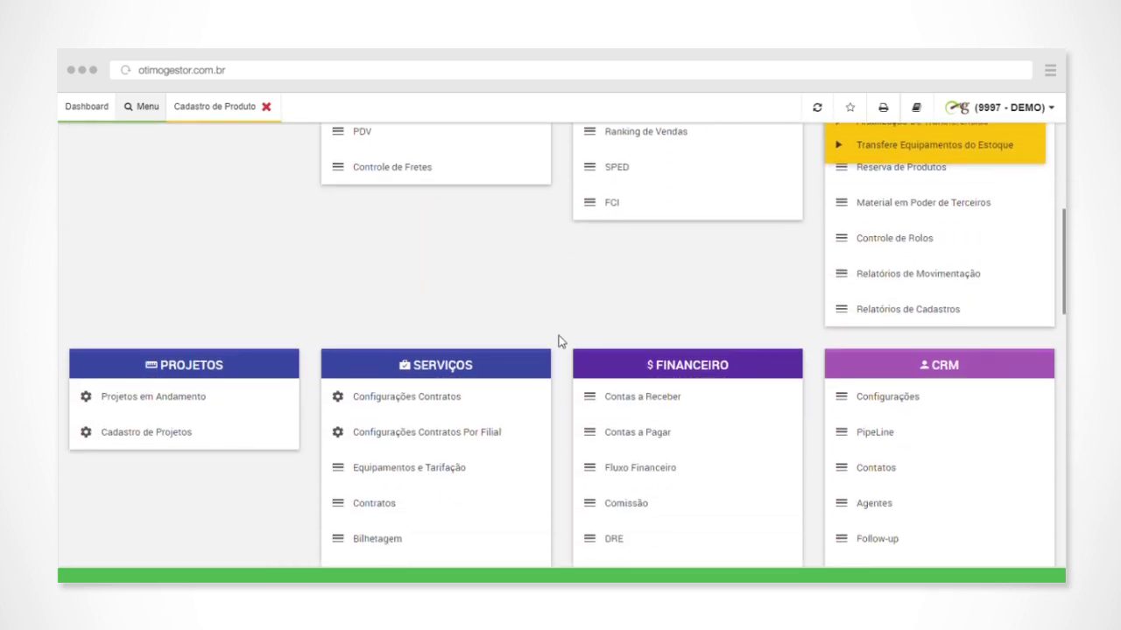
pyautogui.click(362, 471)
pyautogui.scroll(-2, 362, 473)
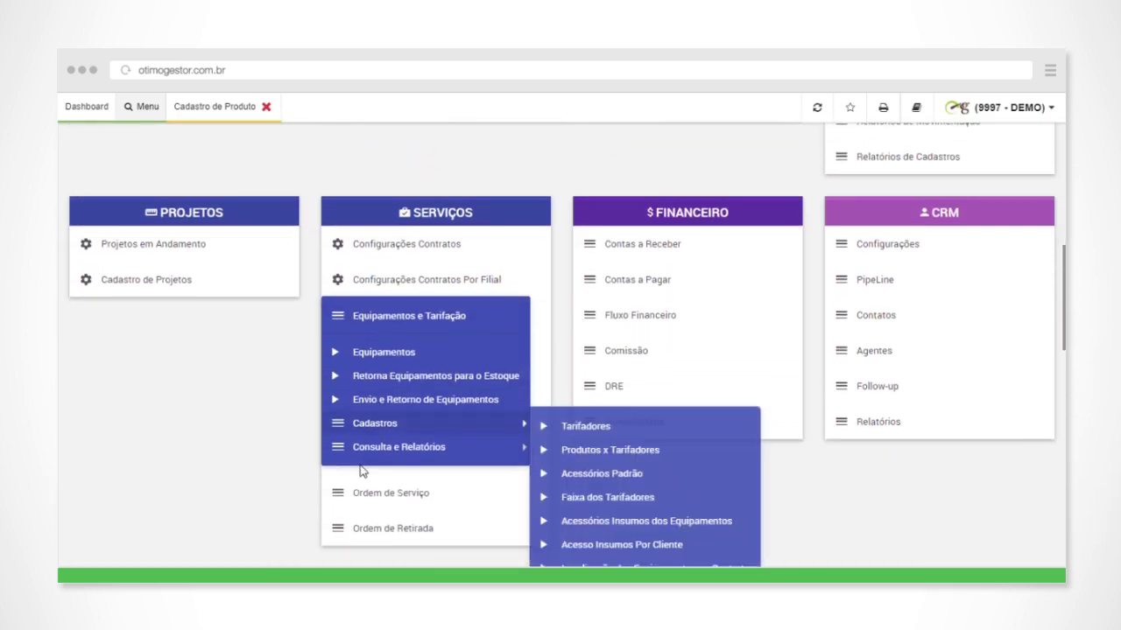
pyautogui.click(416, 409)
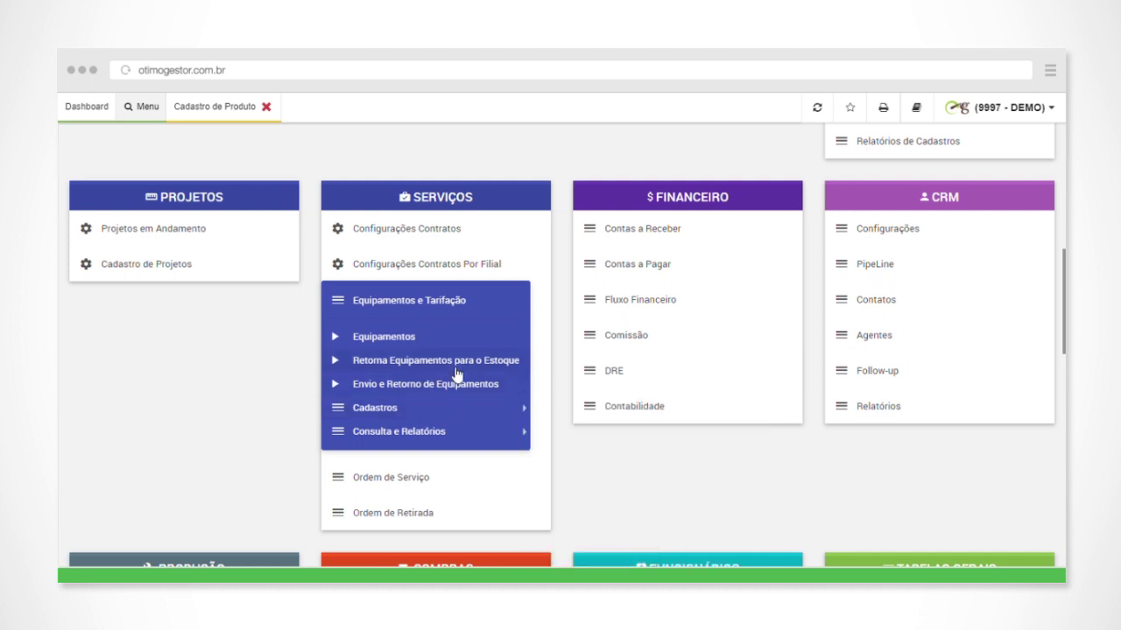
pyautogui.scroll(5, 825, 352)
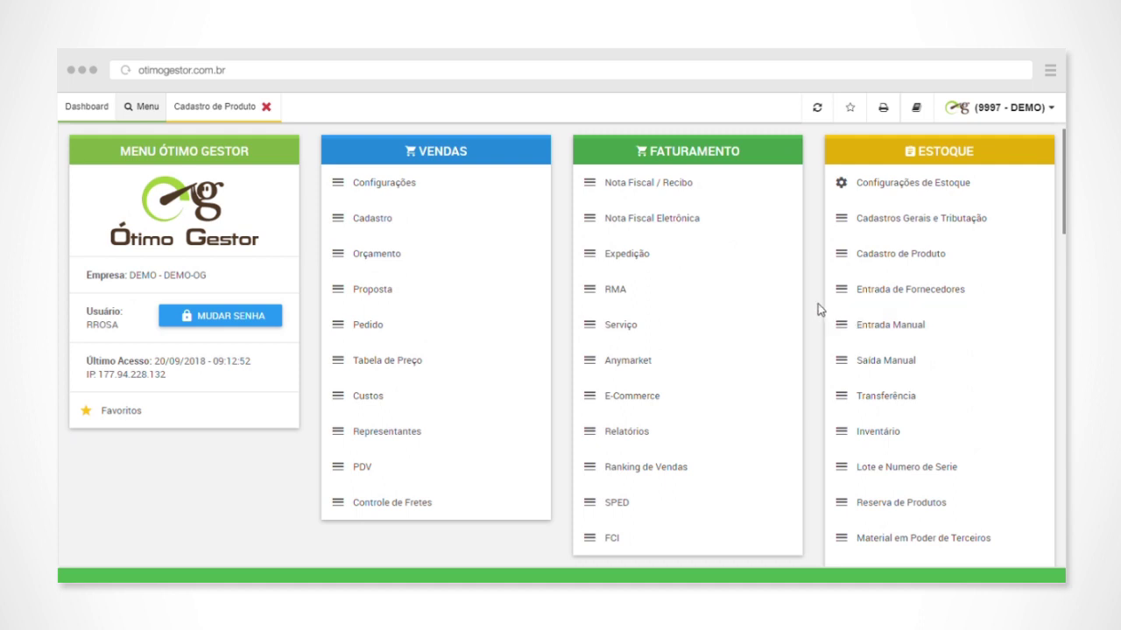
pyautogui.scroll(-5, 817, 304)
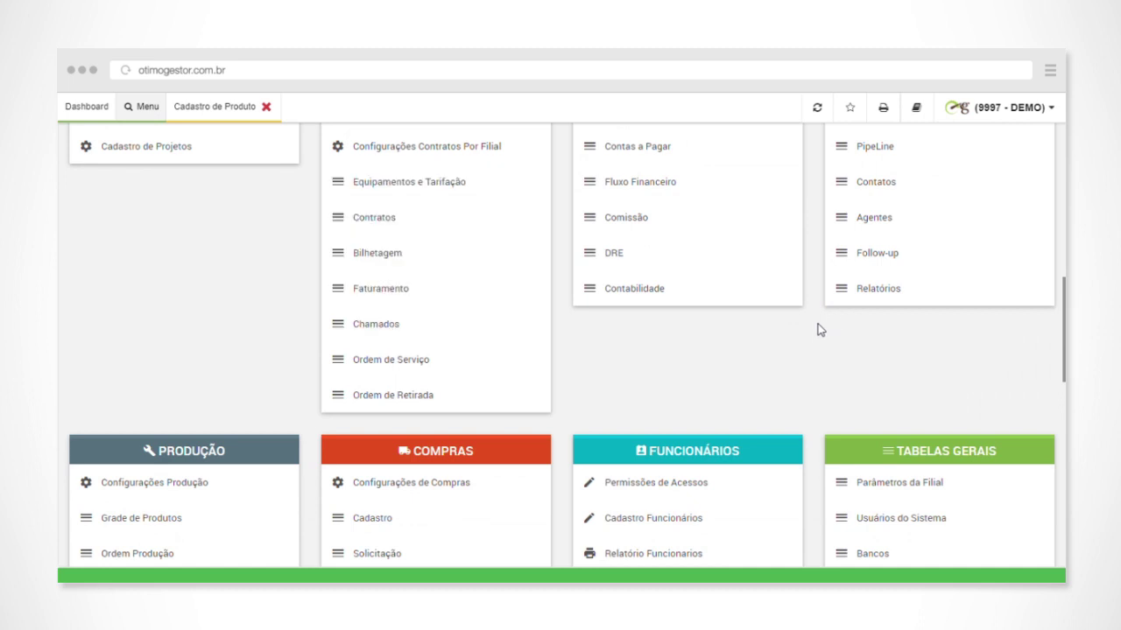
pyautogui.scroll(4, 820, 328)
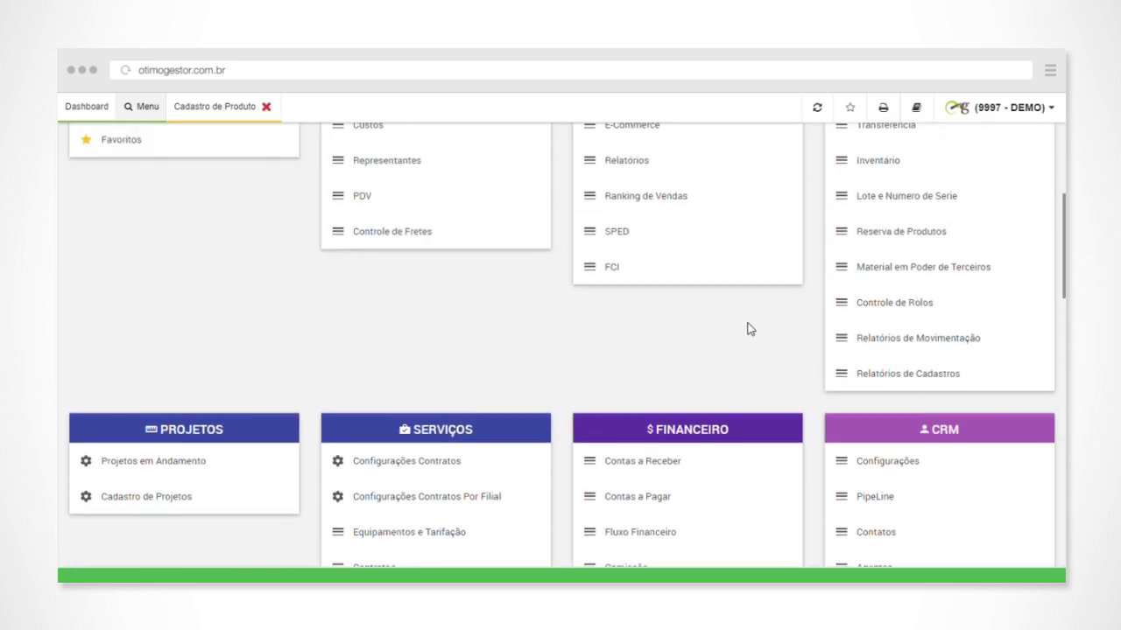
pyautogui.scroll(-3, 751, 327)
pyautogui.scroll(-1, 516, 275)
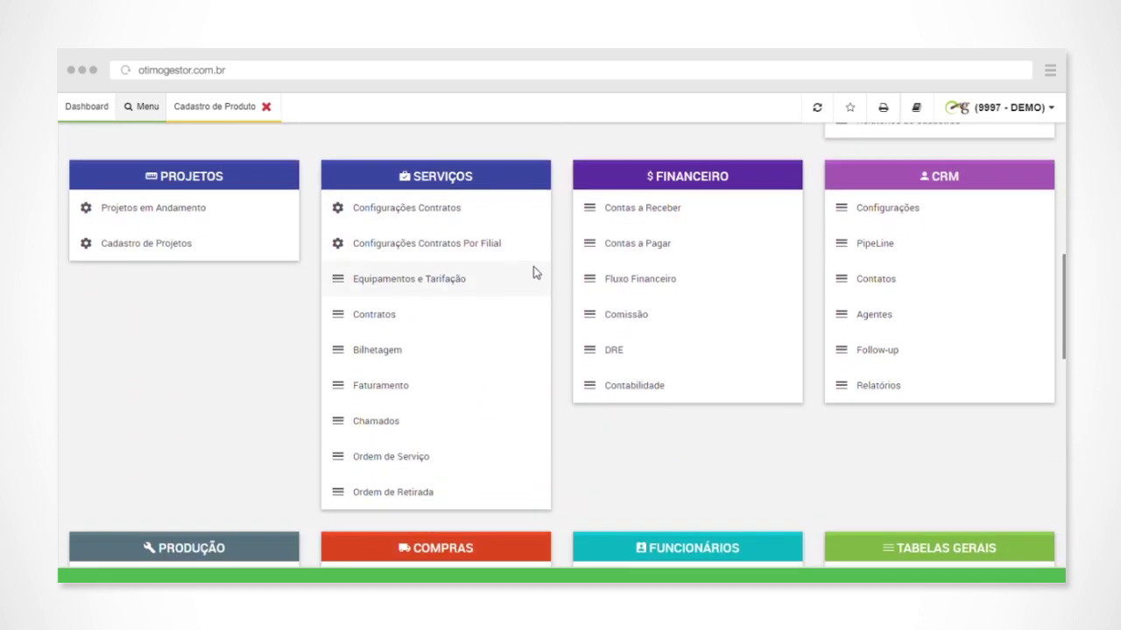
# Highlight the Serviços heading and compare the module's Equipamentos e Tarifação and Chamados options
pyautogui.moveTo(415, 176); pyautogui.dragTo(490, 176)
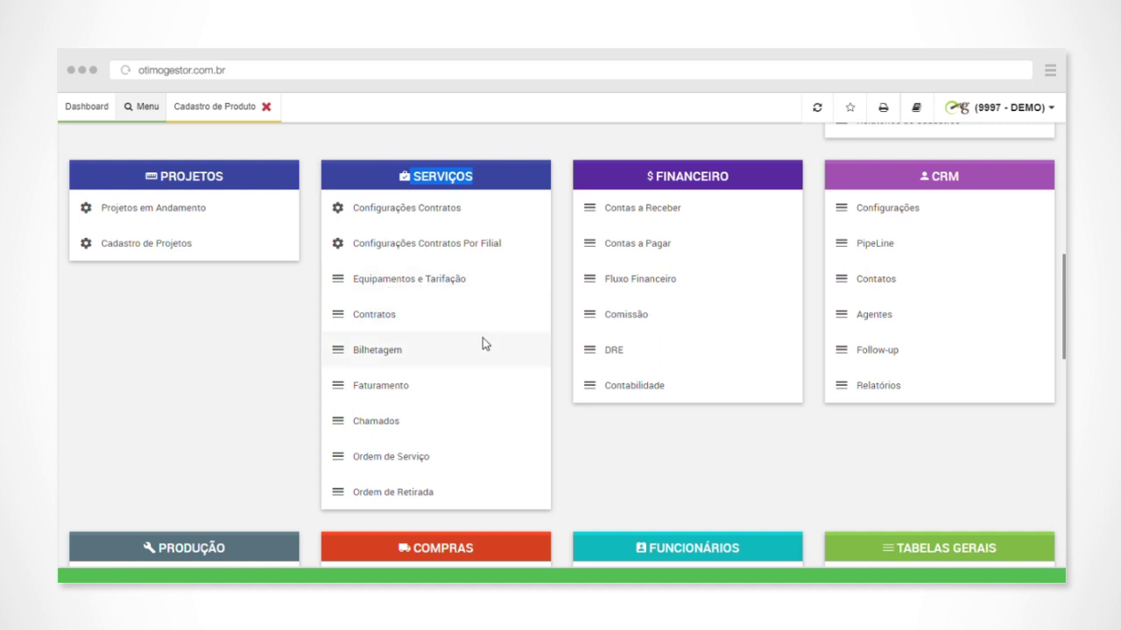
pyautogui.scroll(-1, 459, 332)
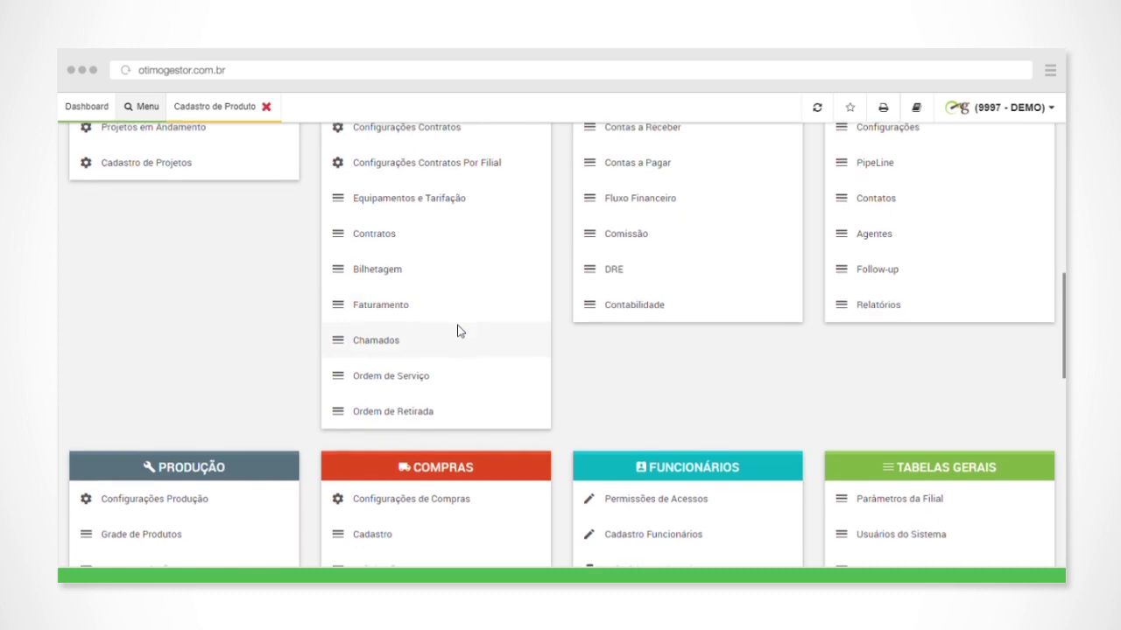
pyautogui.click(337, 241)
pyautogui.click(337, 203)
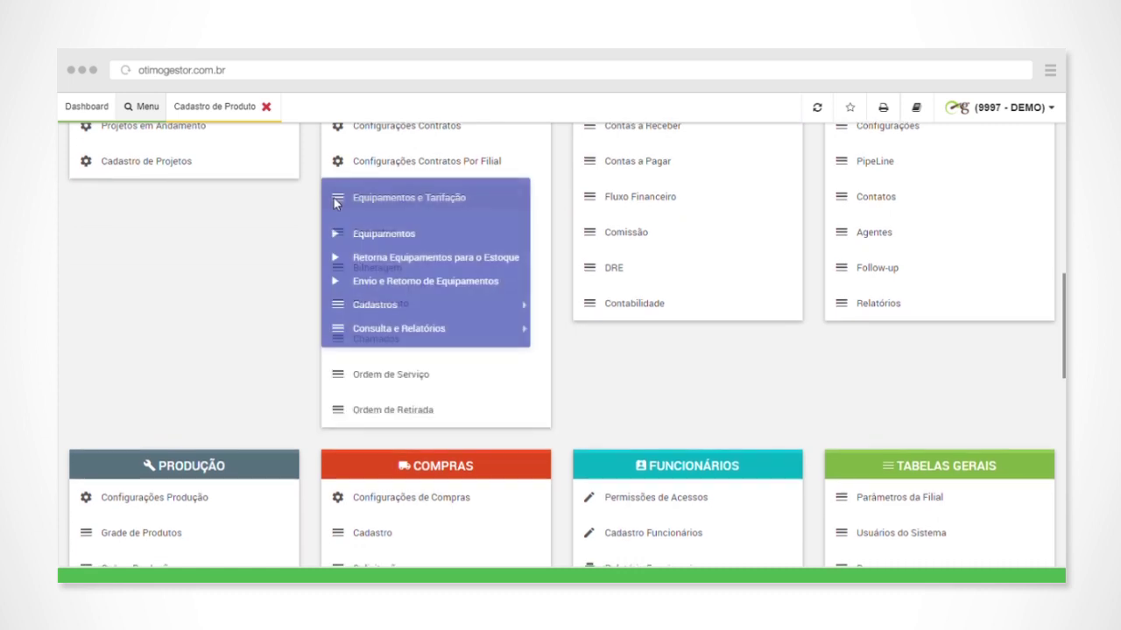
pyautogui.click(311, 317)
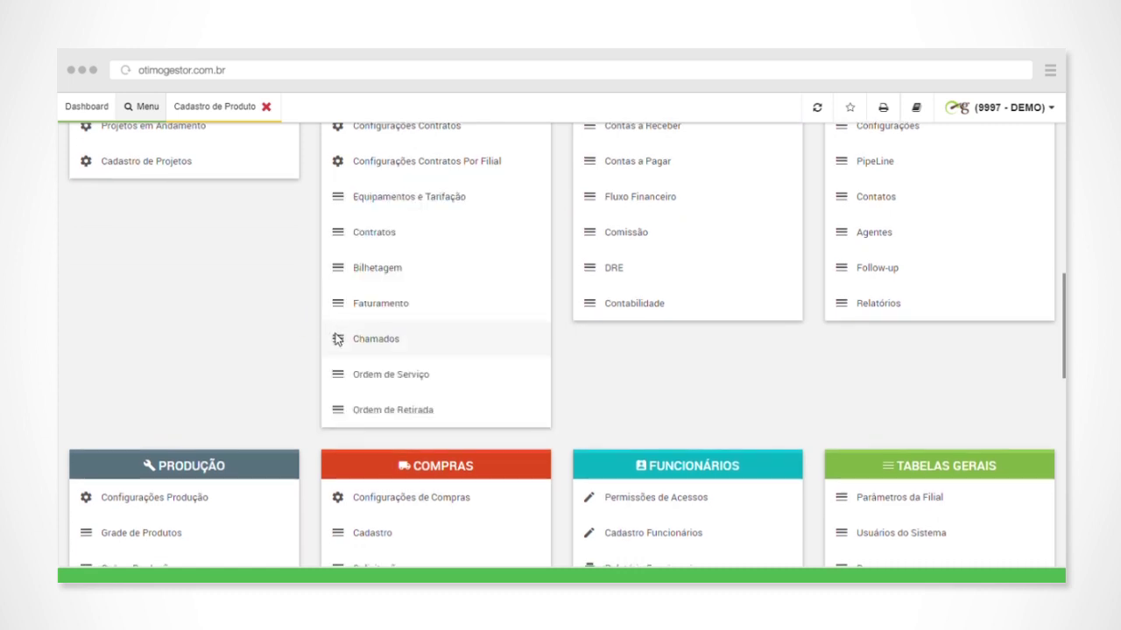
pyautogui.click(340, 376)
pyautogui.click(338, 351)
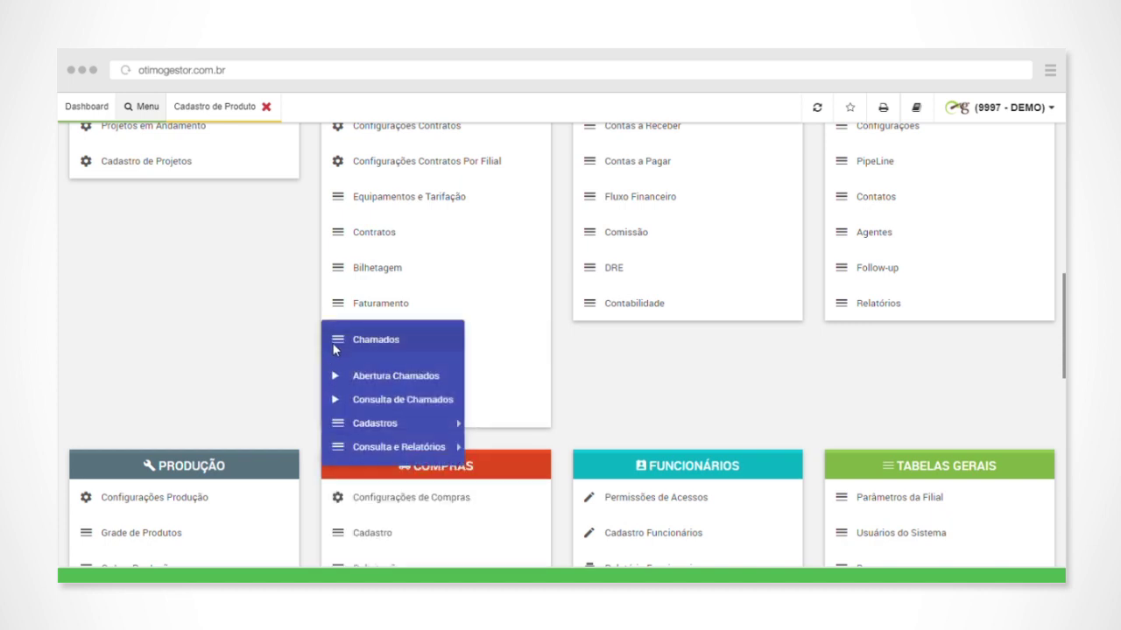
pyautogui.click(294, 319)
# Open the Equipamentos program, search for NO, load the equipment record NOTE01 and select its manufacturer serial number
pyautogui.click(337, 199)
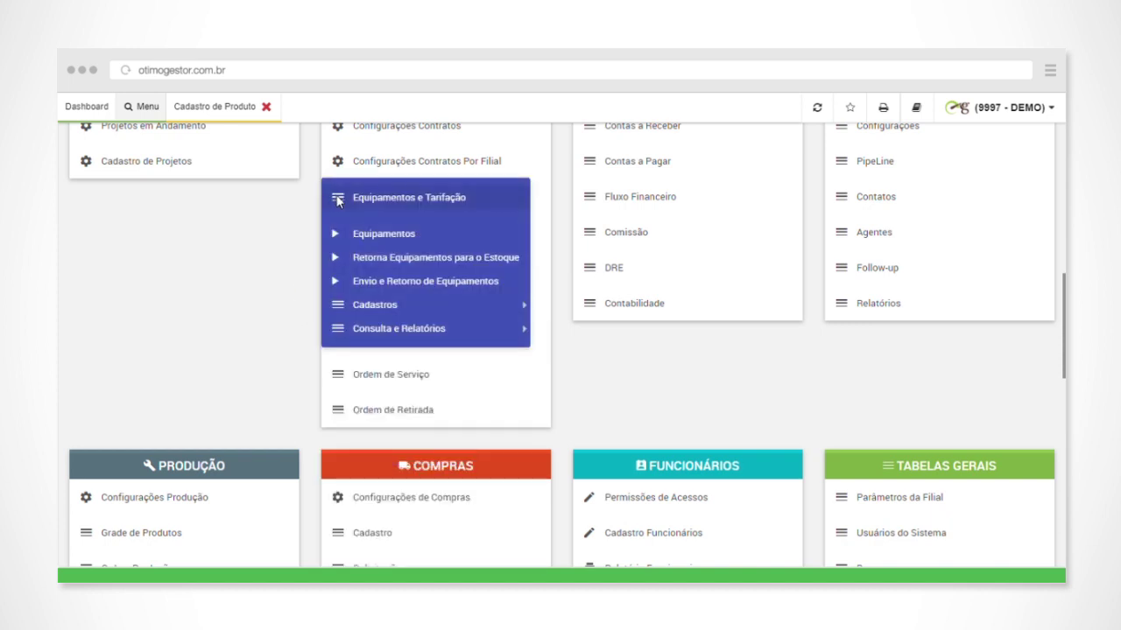
pyautogui.click(382, 234)
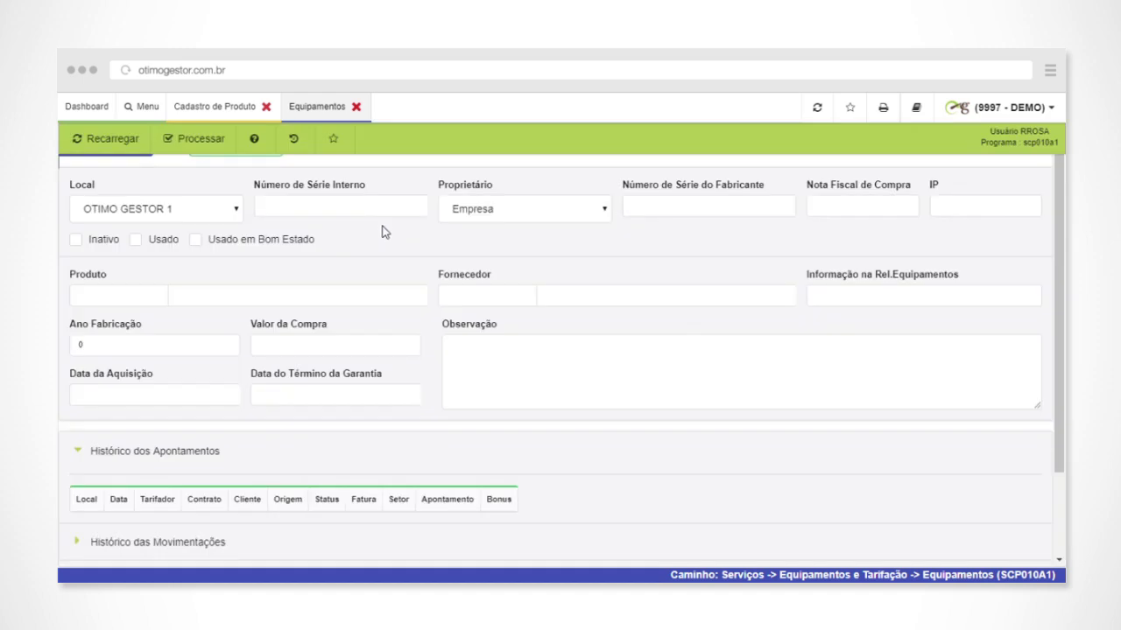
pyautogui.click(429, 243)
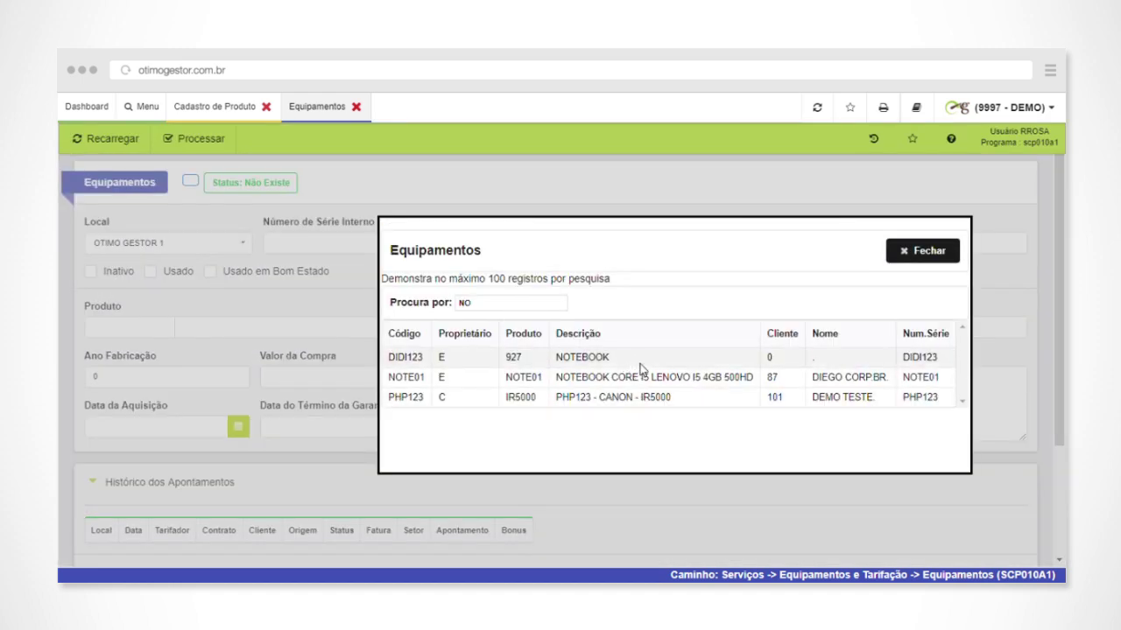
pyautogui.click(666, 377)
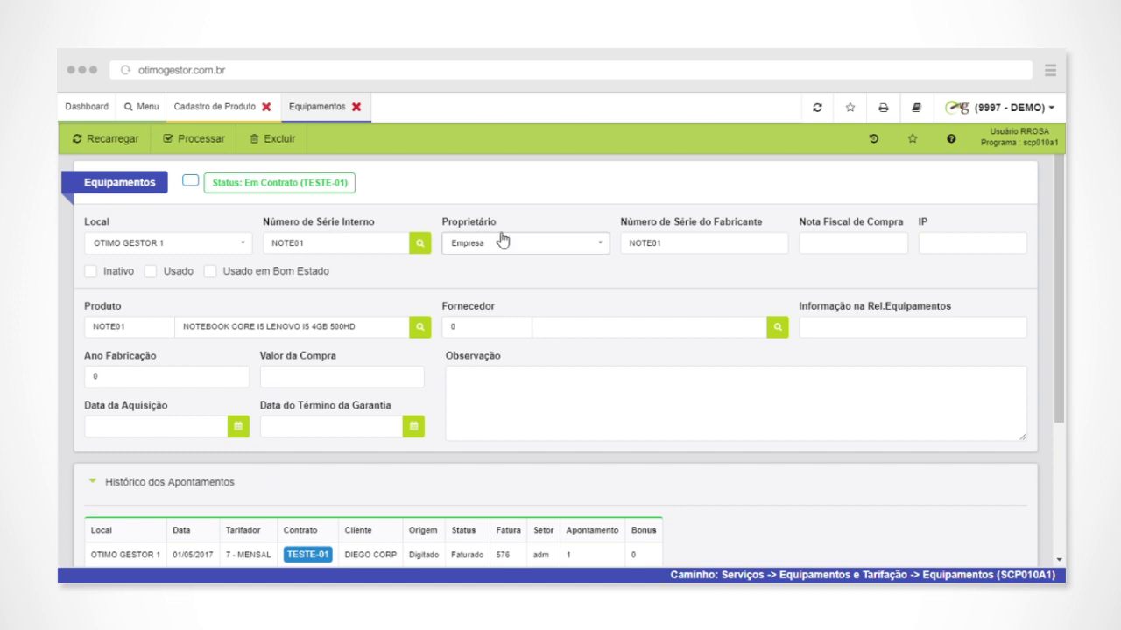
pyautogui.doubleClick(670, 244)
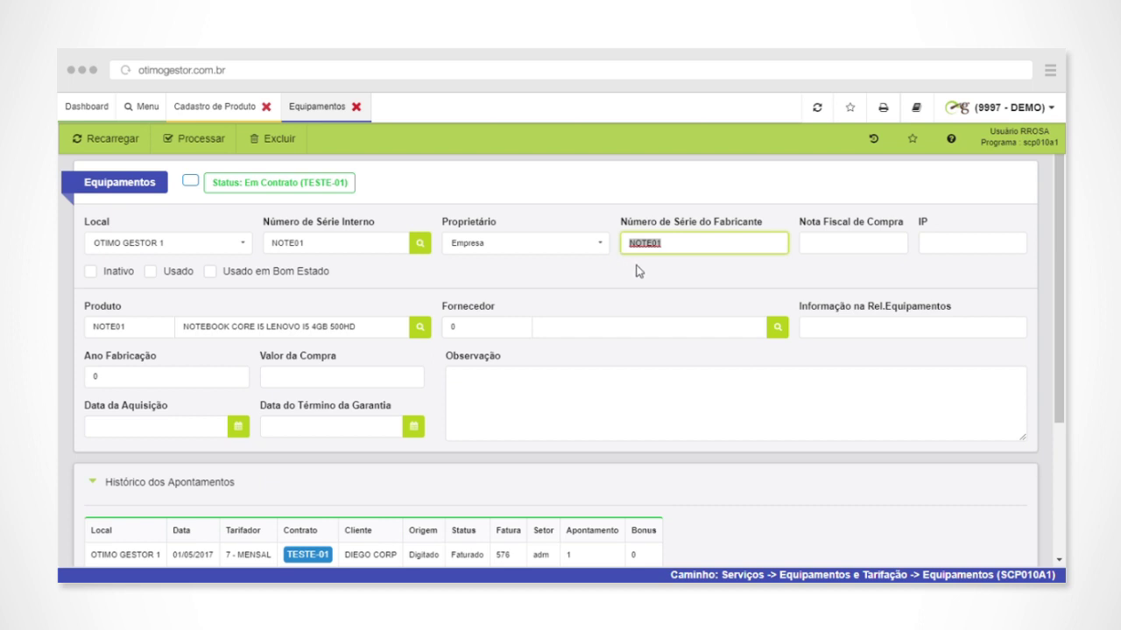
# Examine the equipment's Histórico dos Apontamentos, Histórico das Movimentações and Ordens de Serviço sections, opening each in turn
pyautogui.scroll(-1, 637, 270)
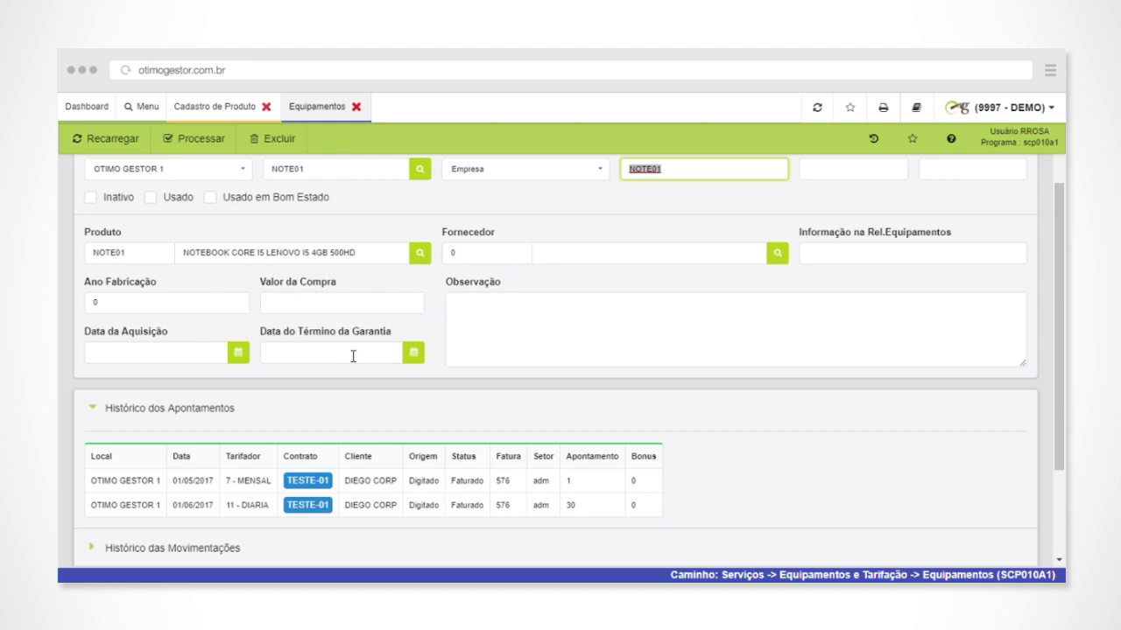
pyautogui.scroll(-2, 360, 356)
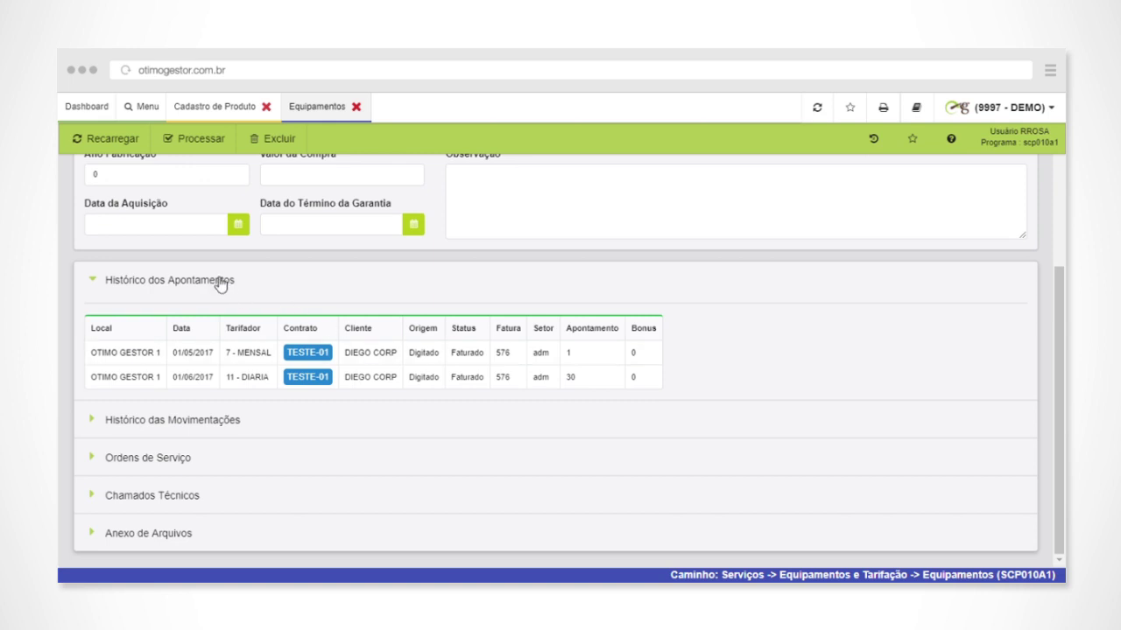
pyautogui.click(213, 280)
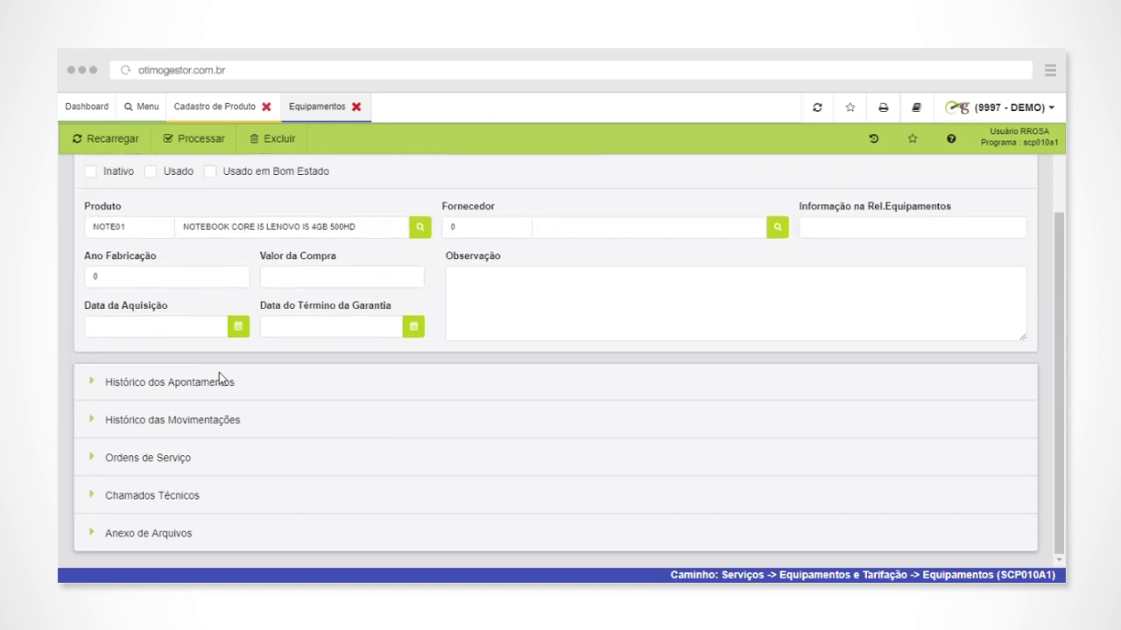
pyautogui.click(213, 419)
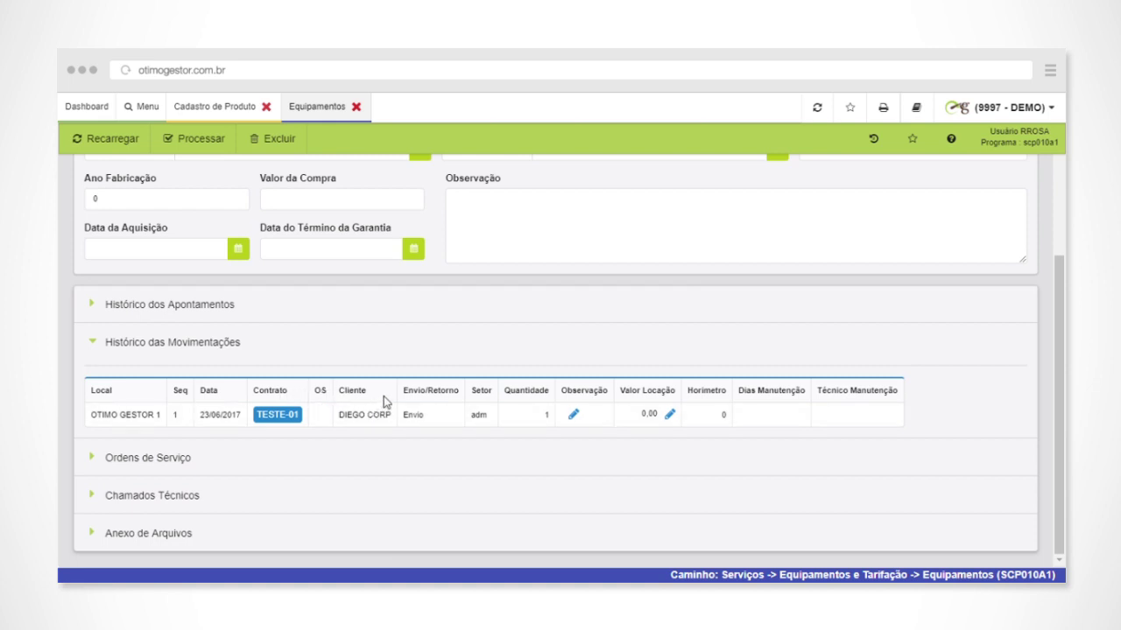
pyautogui.click(178, 454)
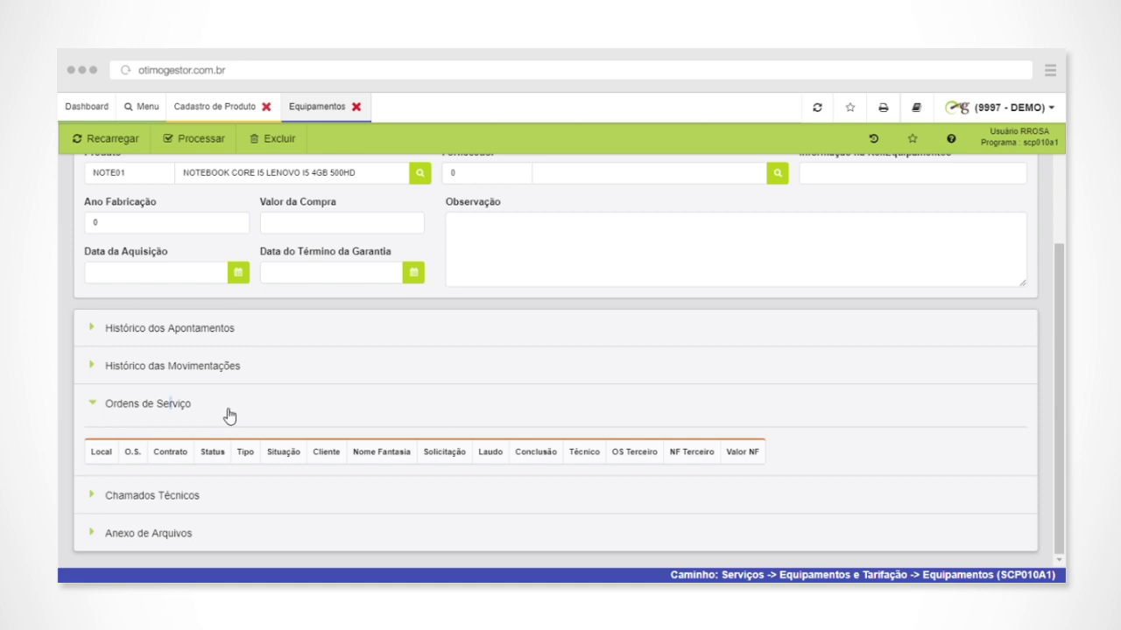
# Review the equipment's main data and service order columns, including its Chamados Técnicos and Anexo de Arquivos sections
pyautogui.scroll(2, 328, 376)
pyautogui.scroll(5, 328, 377)
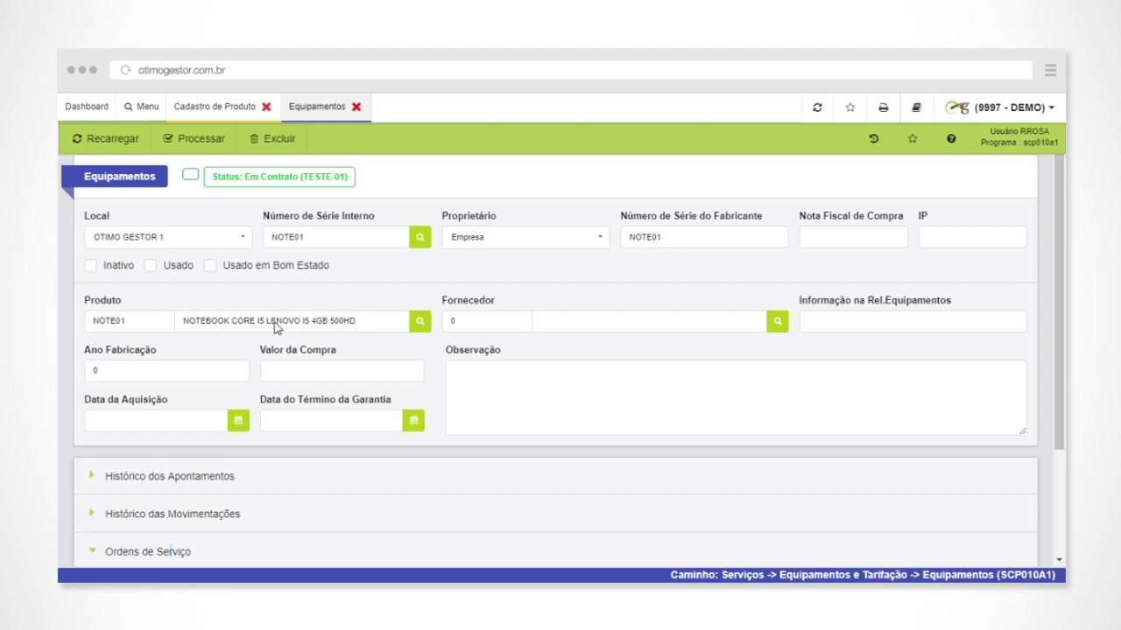
pyautogui.scroll(-3, 215, 540)
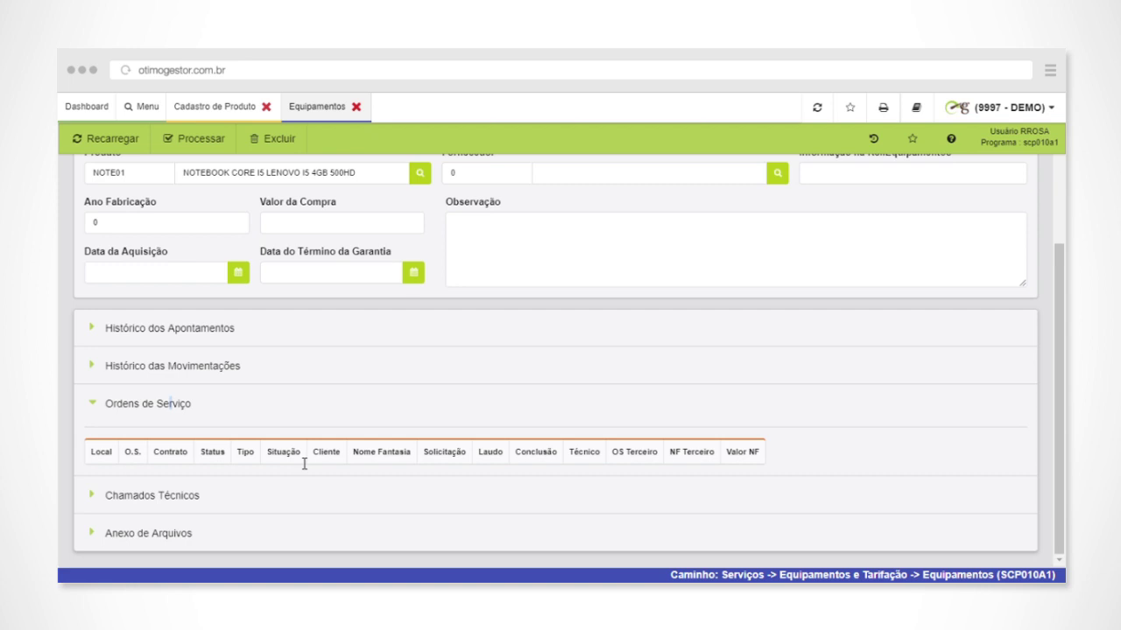
pyautogui.scroll(1, 175, 431)
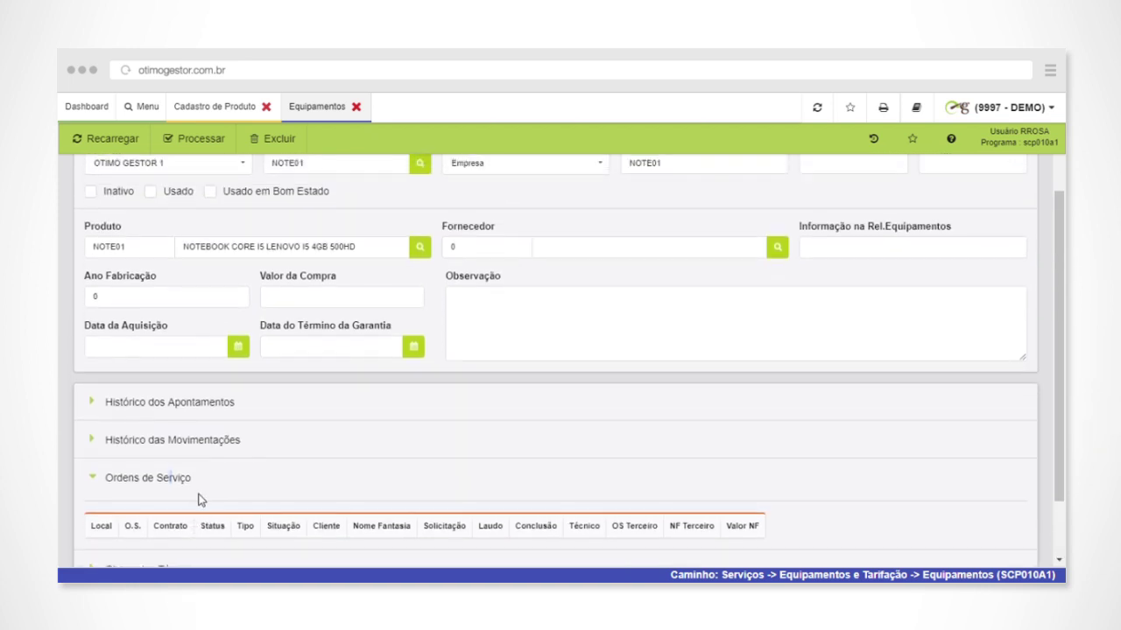
pyautogui.scroll(-1, 198, 498)
pyautogui.click(200, 499)
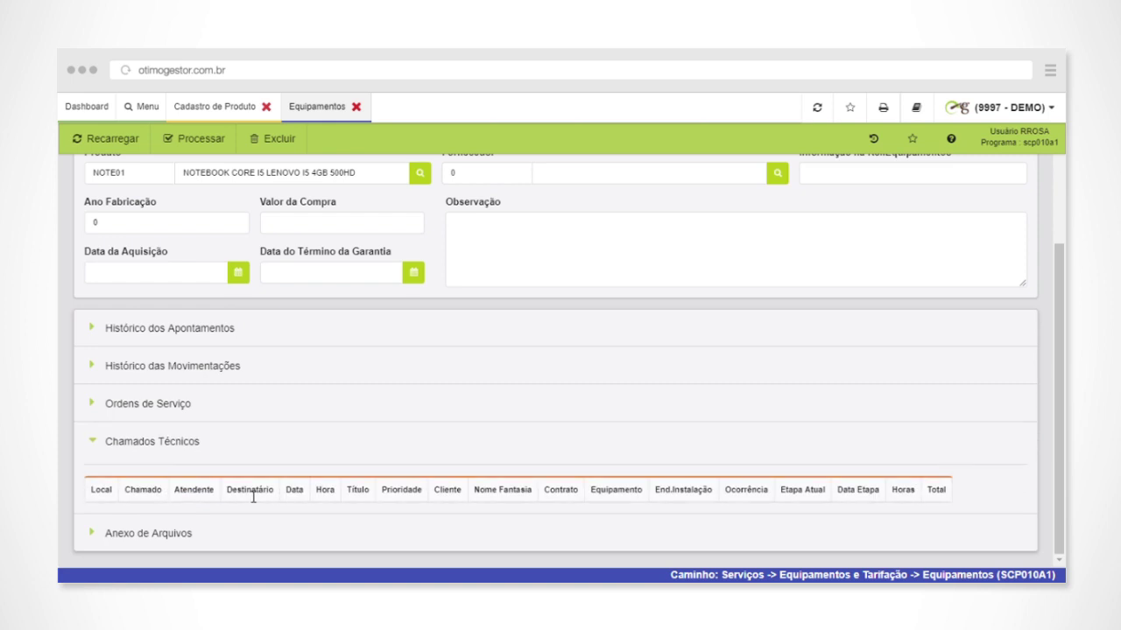
pyautogui.click(182, 531)
pyautogui.scroll(1, 272, 350)
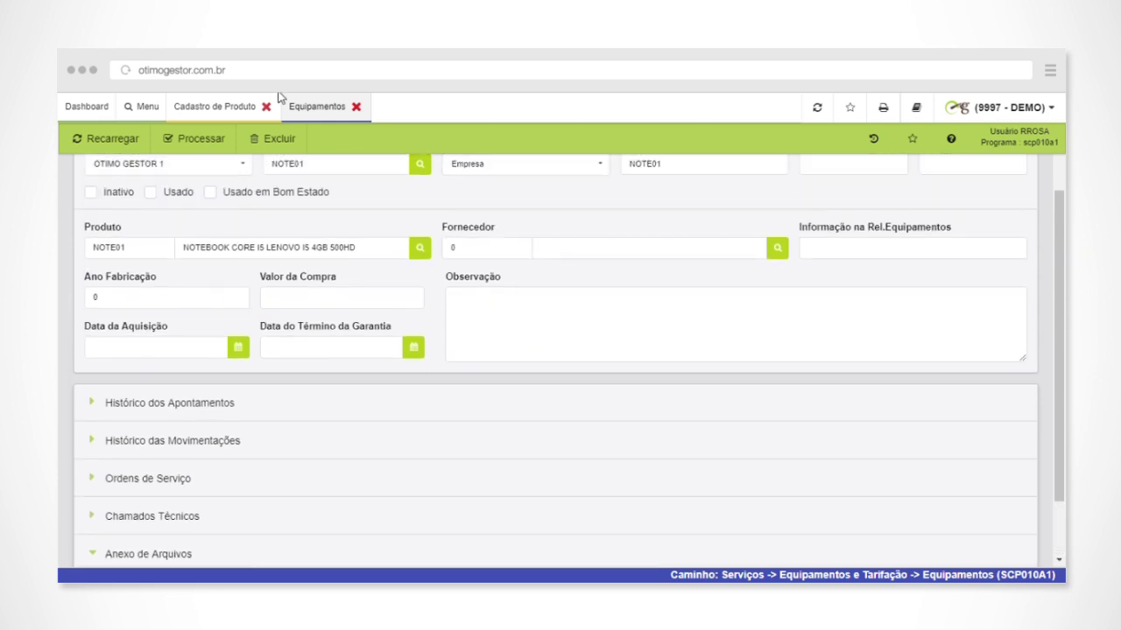
# Return to the program menu and compare the Contratos and Faturamento options of the Serviços module
pyautogui.click(141, 105)
pyautogui.scroll(-6, 318, 195)
pyautogui.click(337, 304)
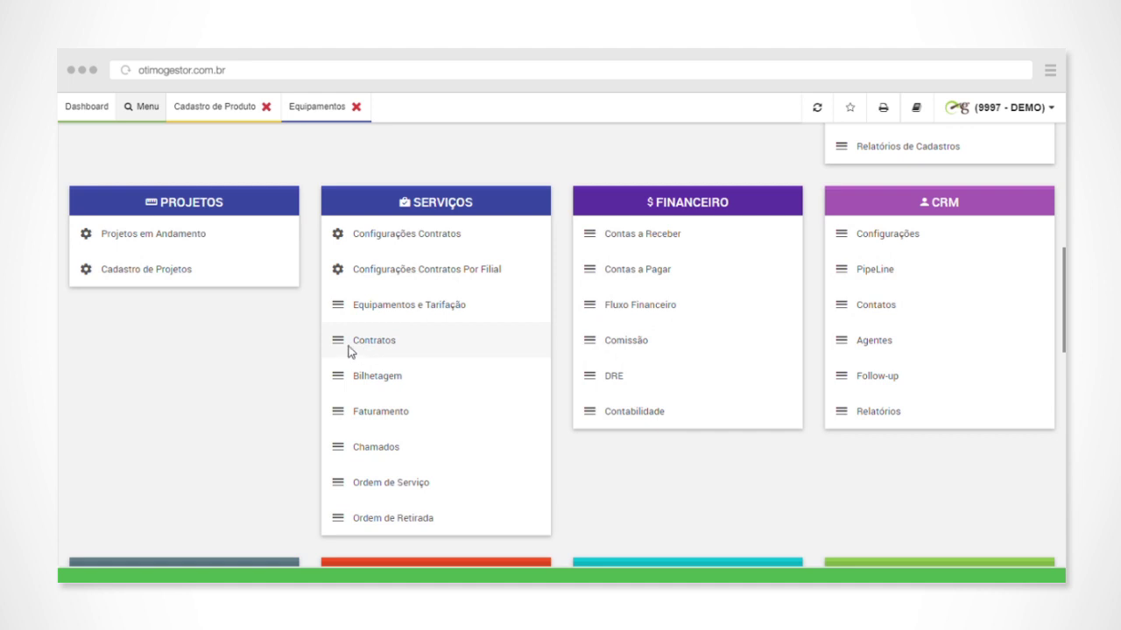
pyautogui.click(367, 346)
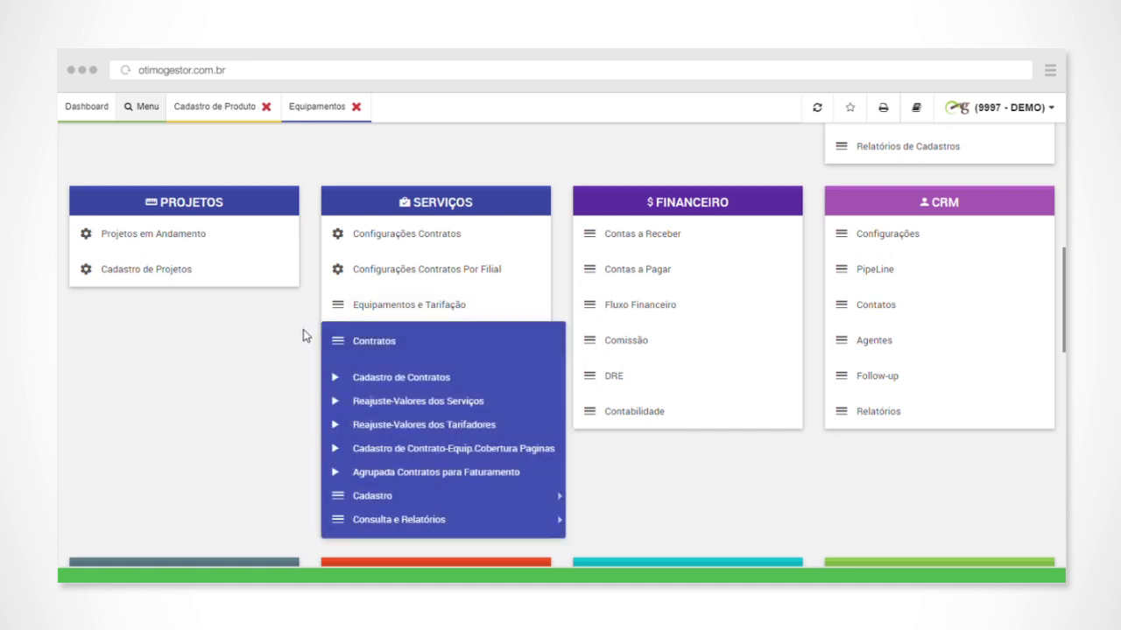
pyautogui.scroll(-1, 303, 335)
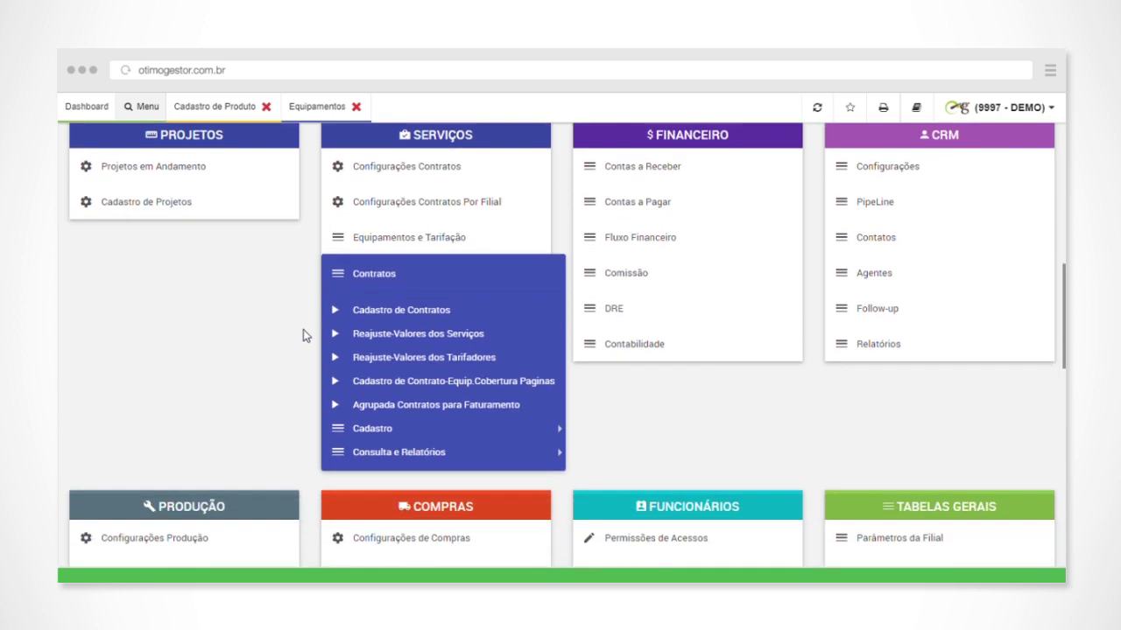
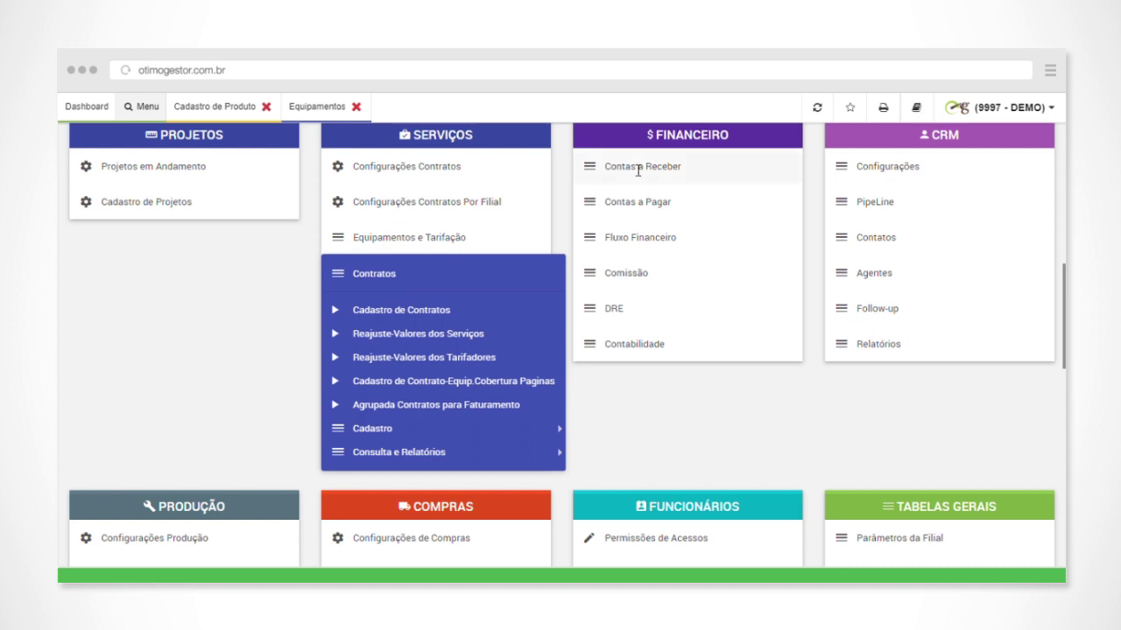
pyautogui.click(284, 309)
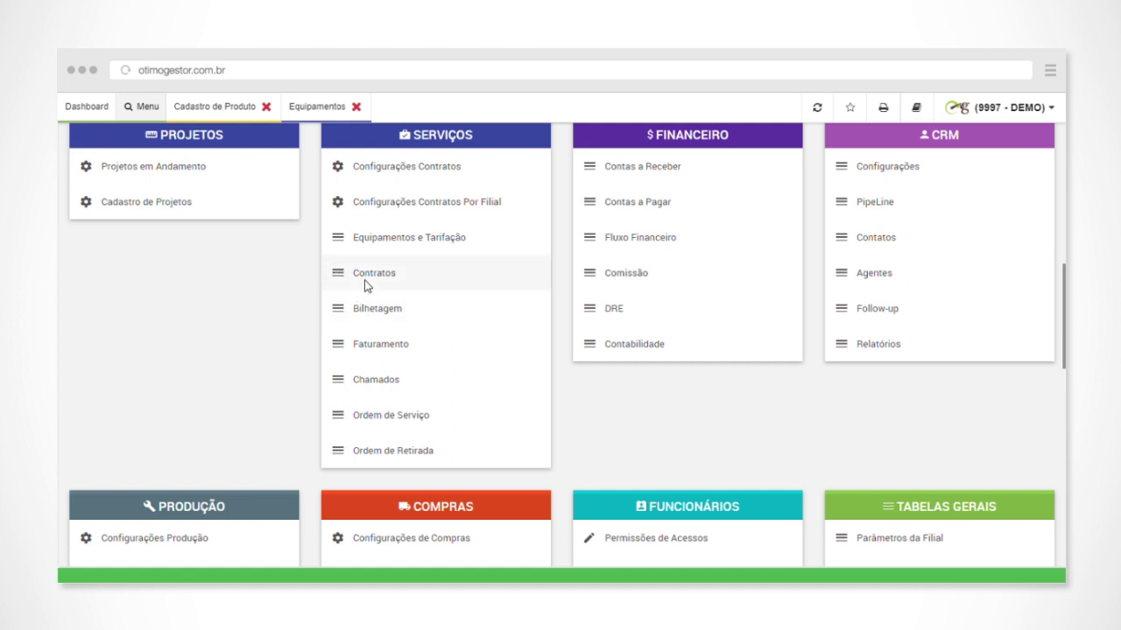
pyautogui.click(366, 350)
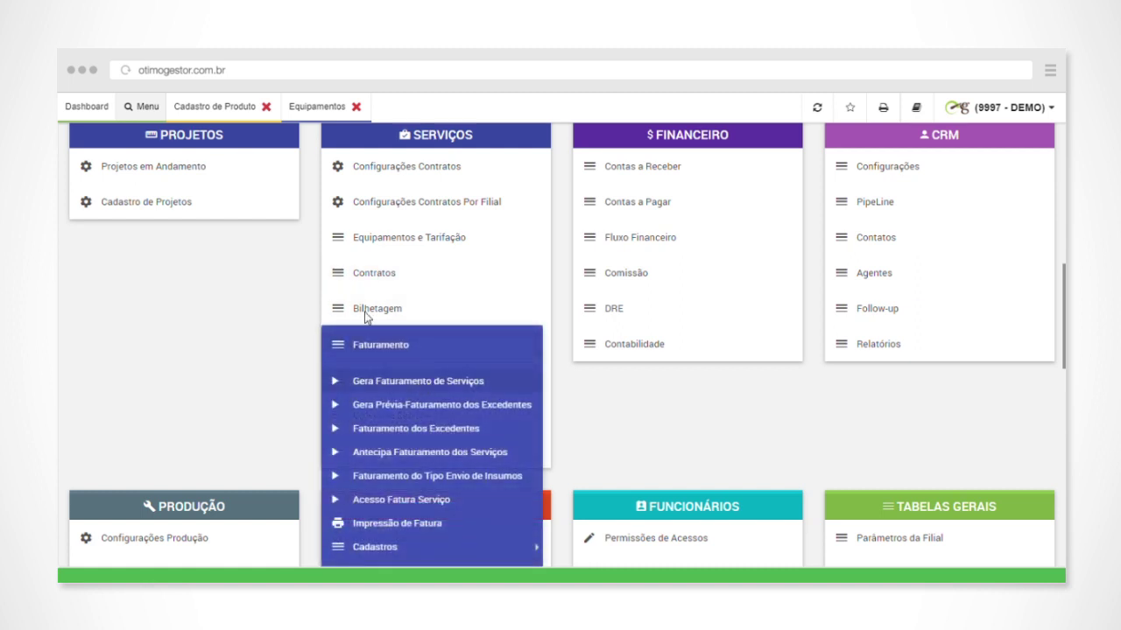
# Open the Cadastro de Contratos program and load the first approved PELISSERV TESTES contract from the contract search
pyautogui.click(350, 276)
pyautogui.click(415, 312)
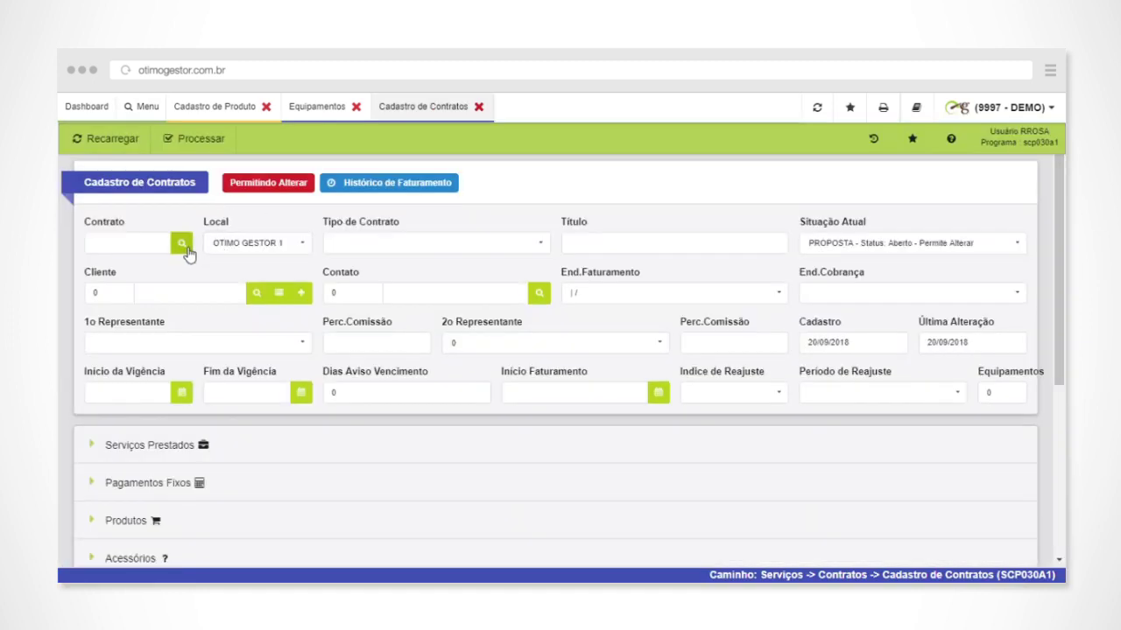
pyautogui.click(182, 246)
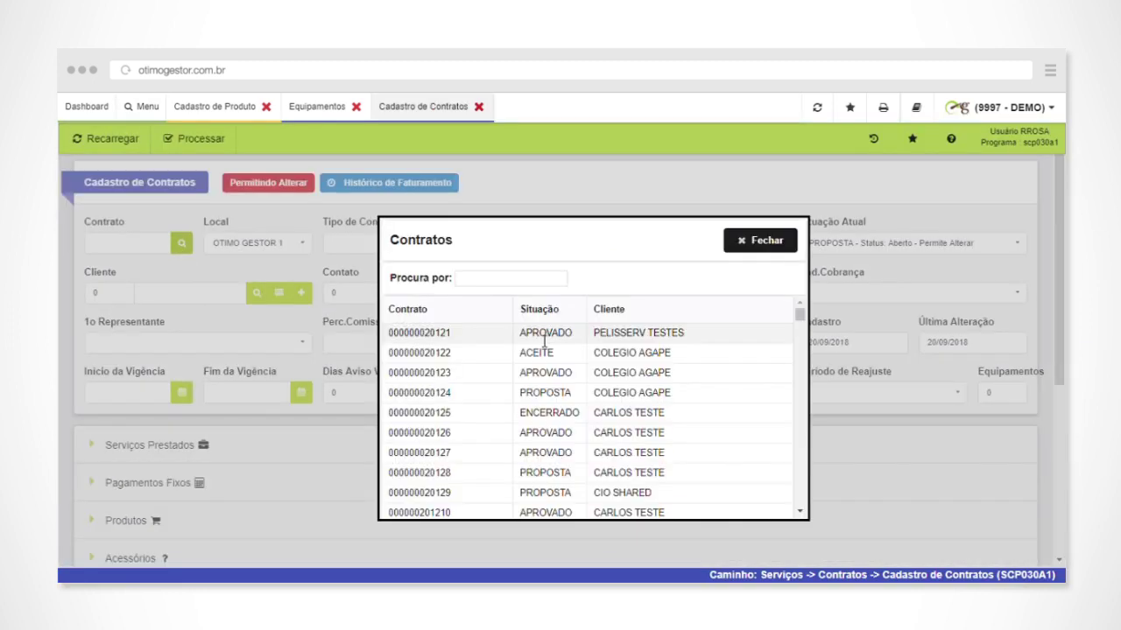
pyautogui.click(544, 341)
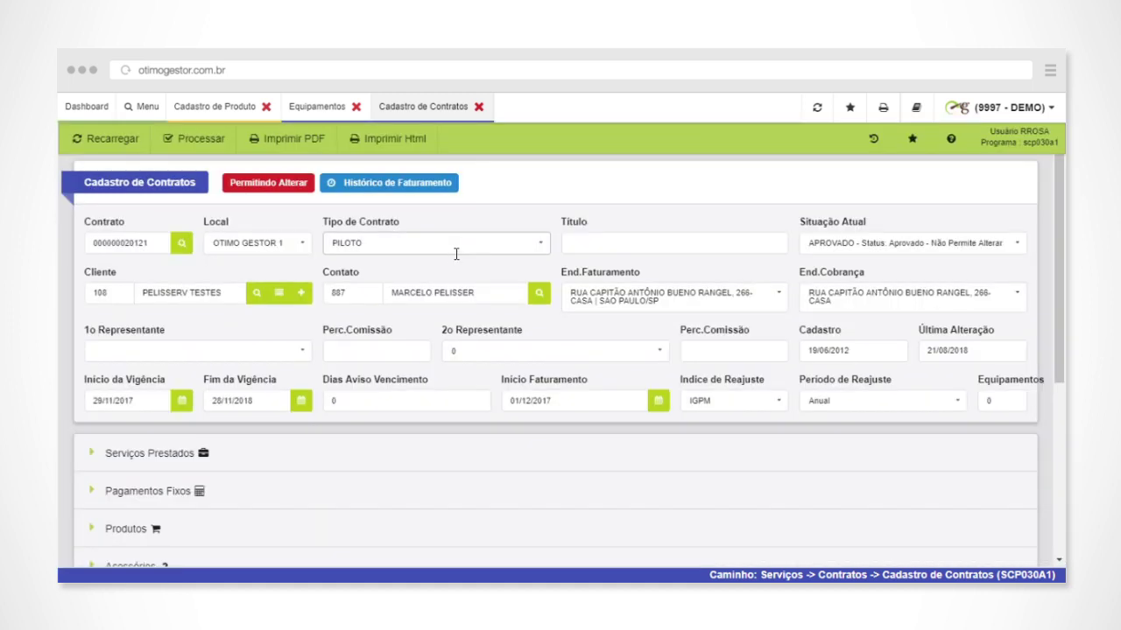
# Check the contract's available Tipo de Contrato options and inspect its Cláusulas and Serviços Prestados sections
pyautogui.click(455, 254)
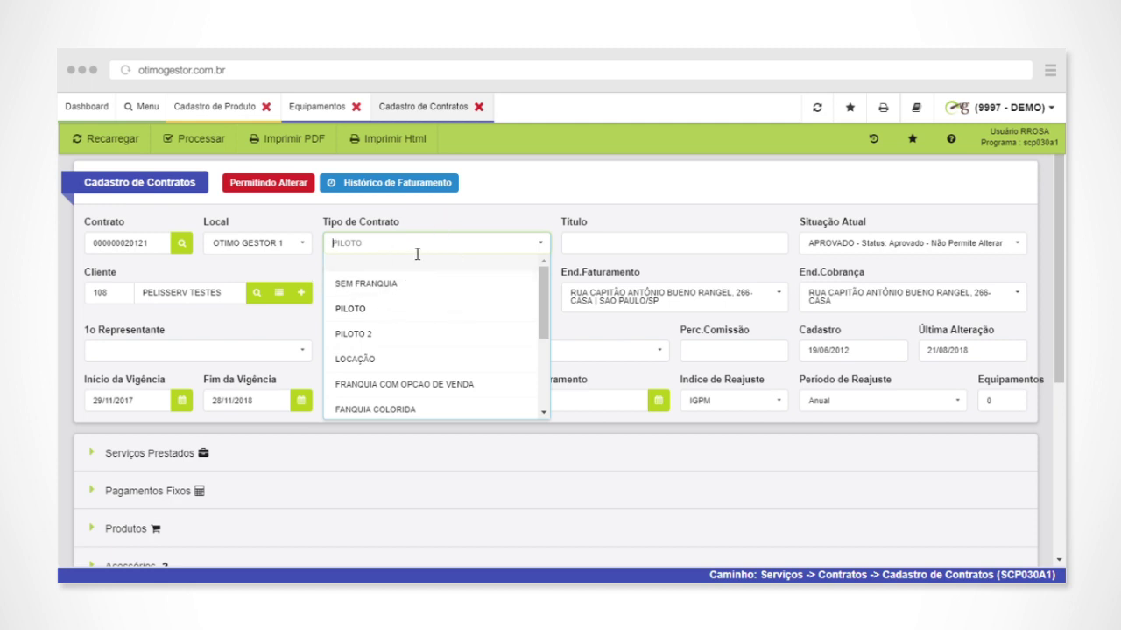
pyautogui.click(442, 229)
pyautogui.scroll(-3, 429, 262)
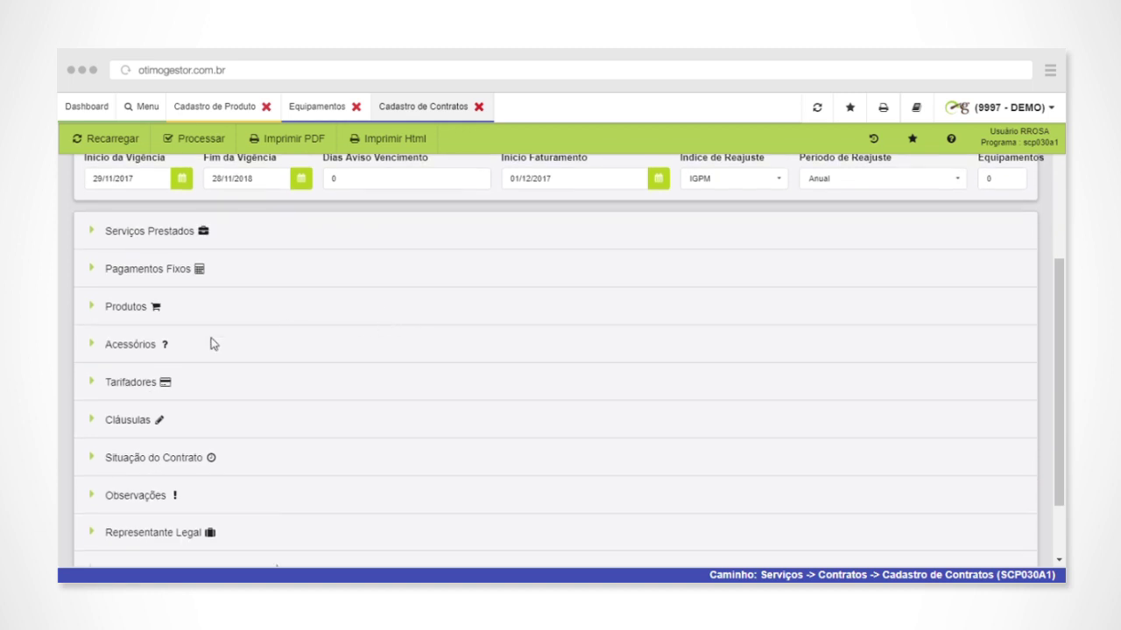
pyautogui.click(124, 421)
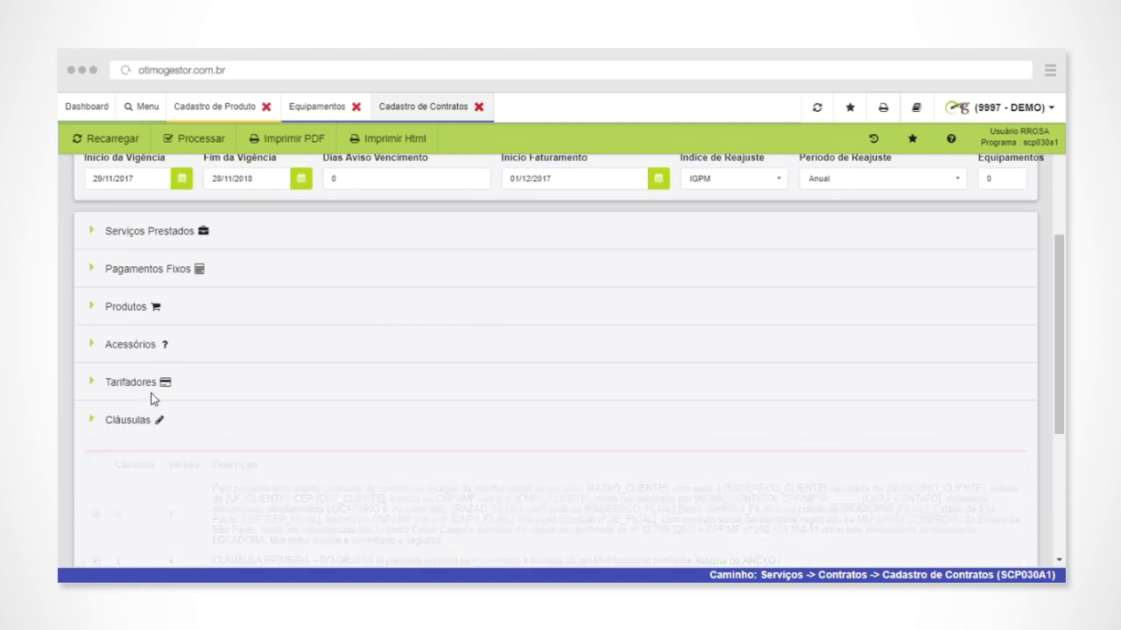
pyautogui.click(163, 231)
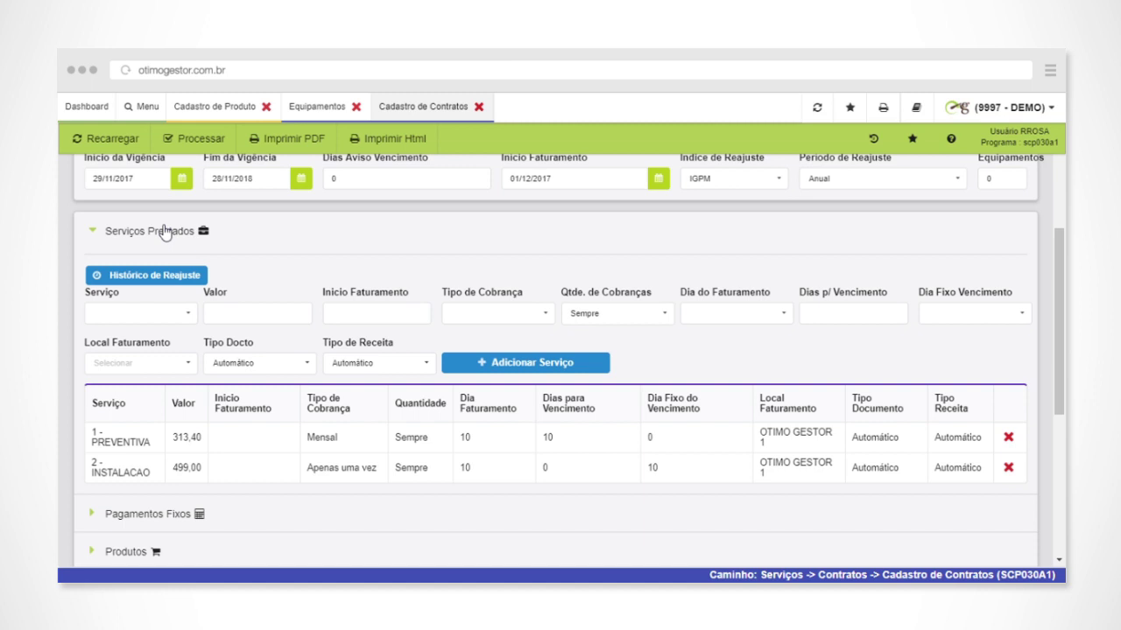
pyautogui.click(164, 230)
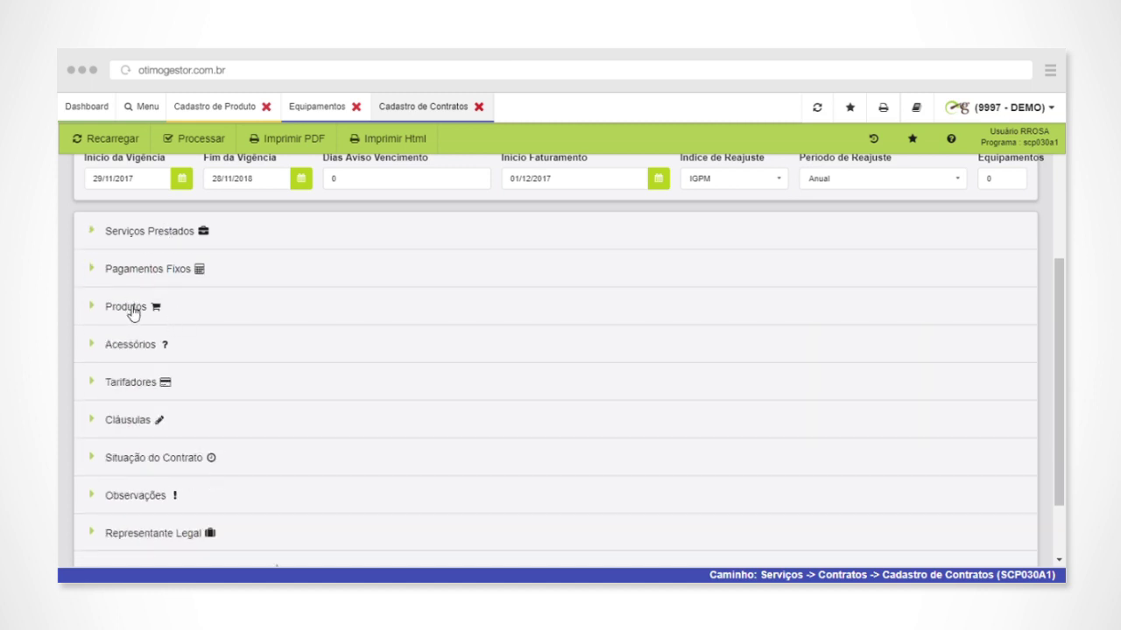
# Examine the products and their billing rates in the contract's Produtos and Tarifadores sections, collapsing each after viewing
pyautogui.click(130, 308)
pyautogui.scroll(-2, 218, 385)
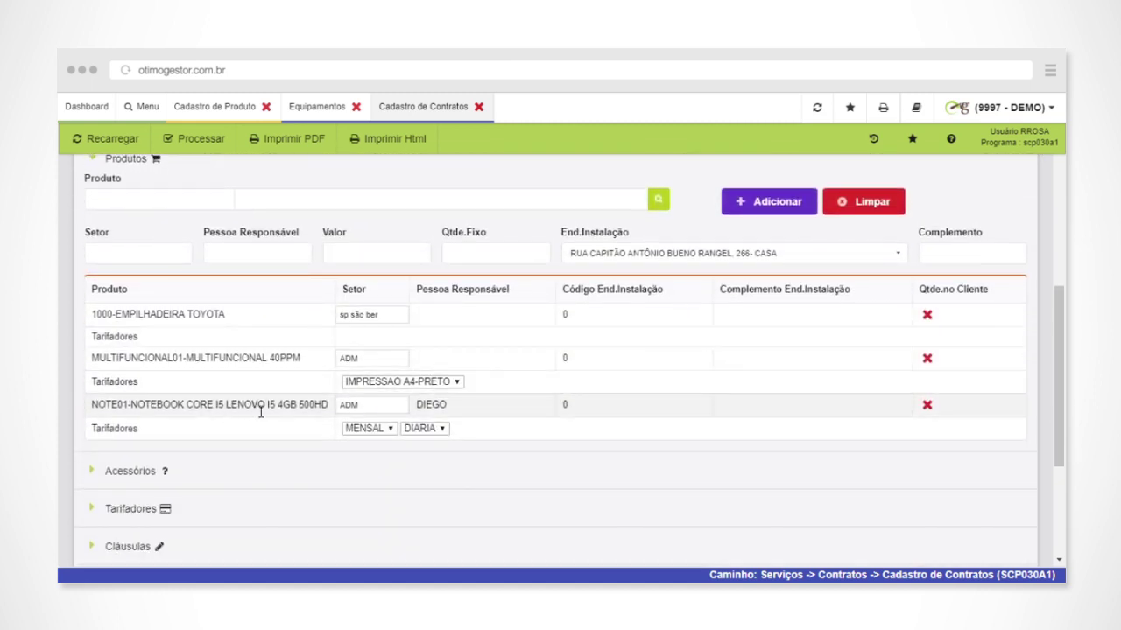
pyautogui.scroll(1, 144, 243)
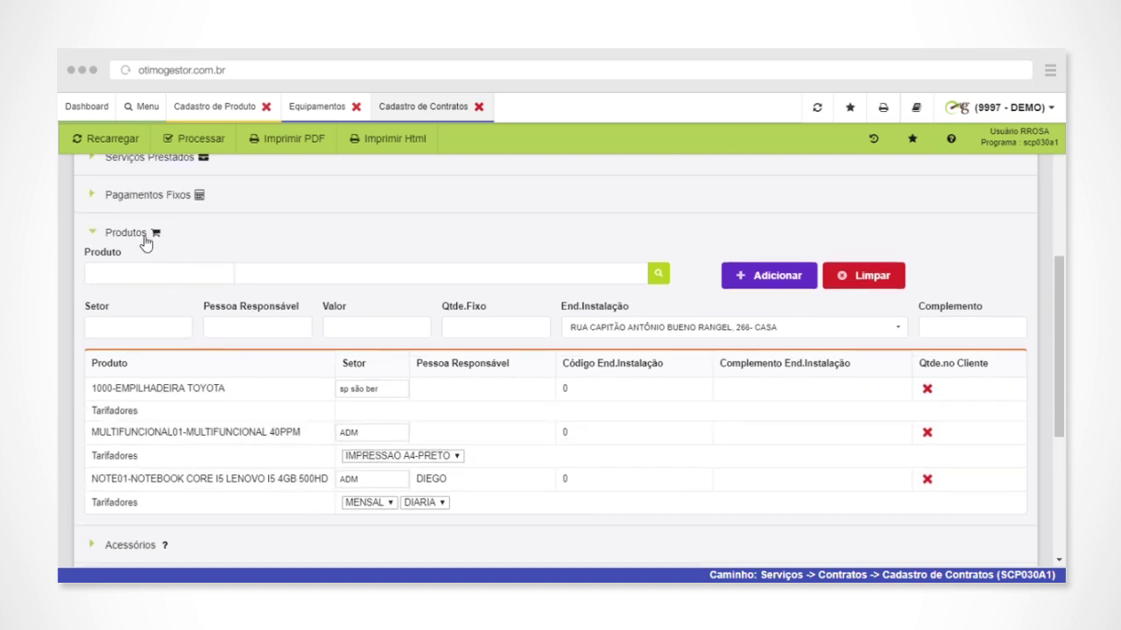
pyautogui.click(130, 234)
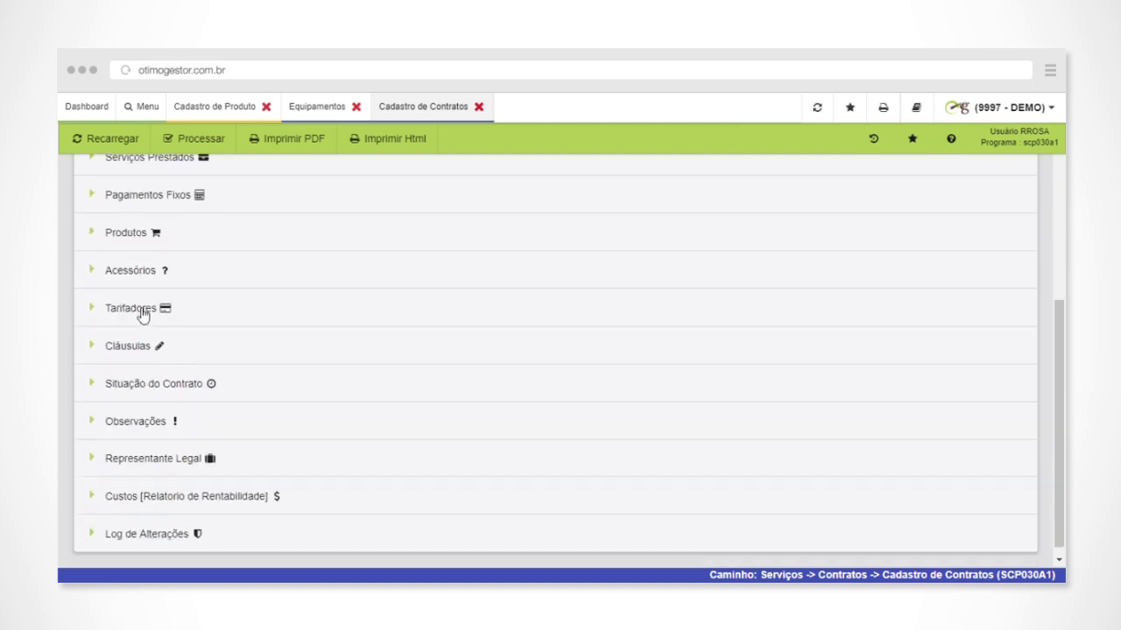
pyautogui.click(141, 311)
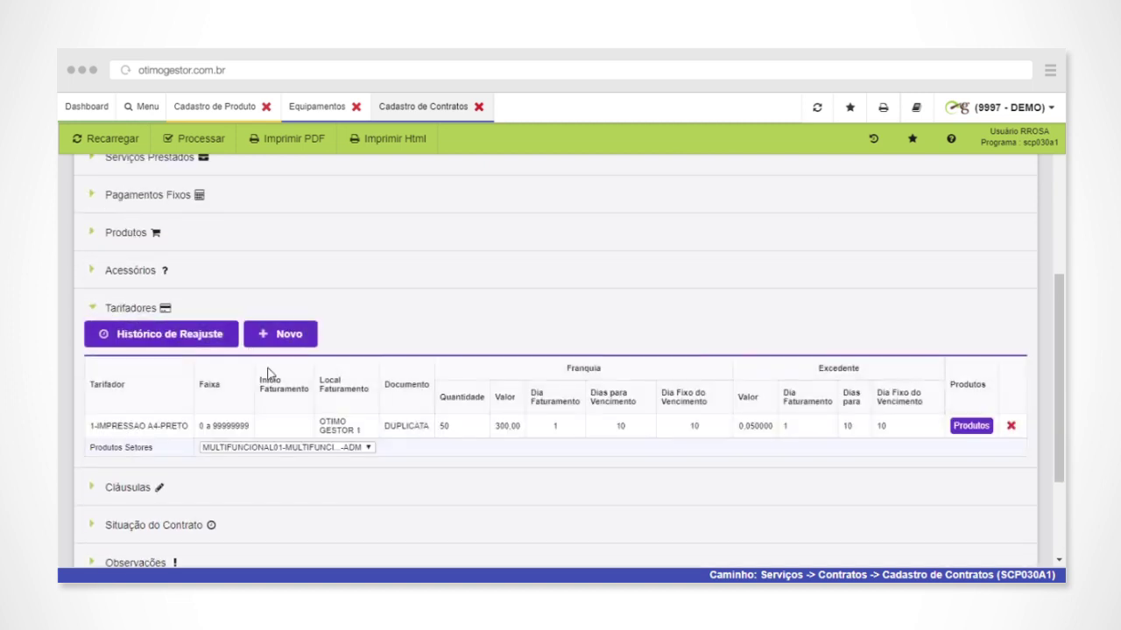
pyautogui.click(149, 316)
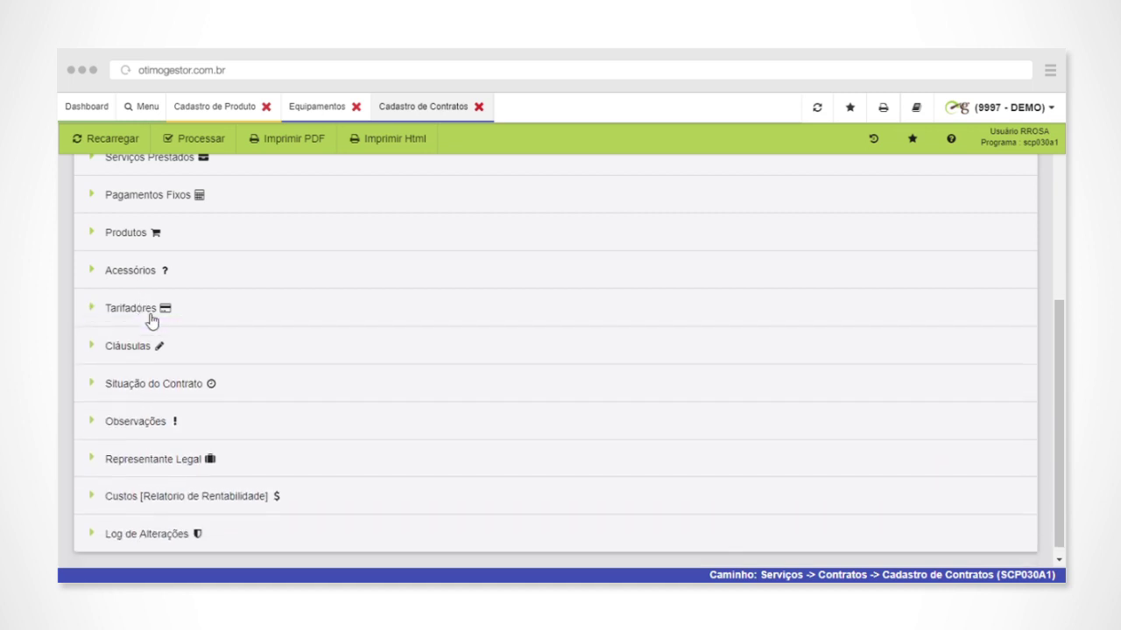
# Look over the contract's Representante Legal section and expand its Custos [Relatorio de Rentabilidade] section
pyautogui.click(167, 460)
pyautogui.click(168, 460)
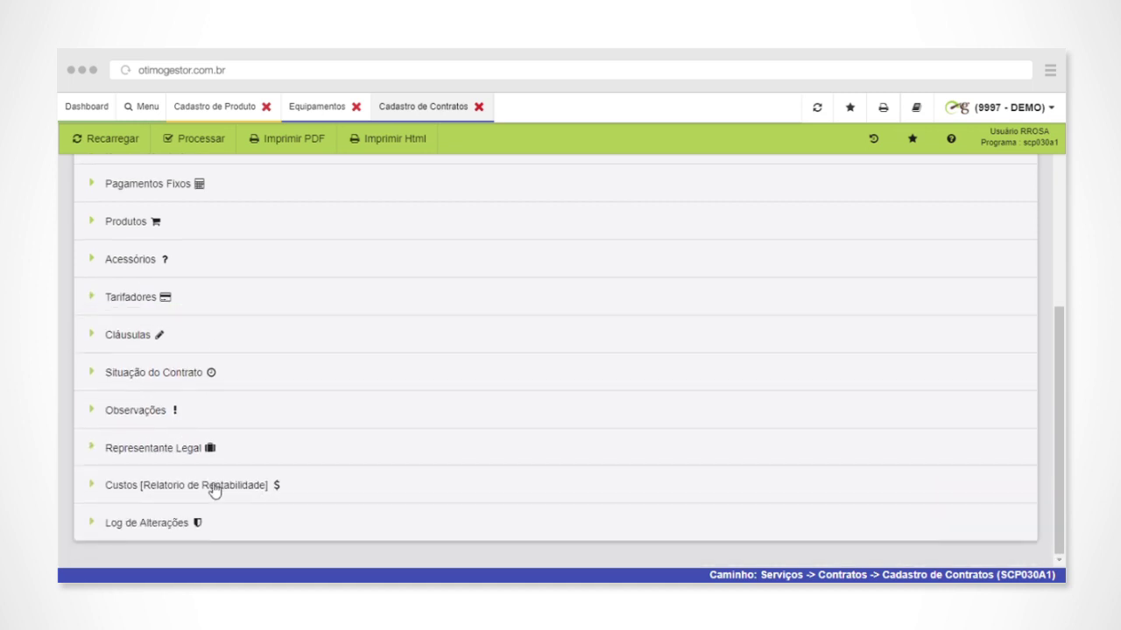
pyautogui.click(181, 487)
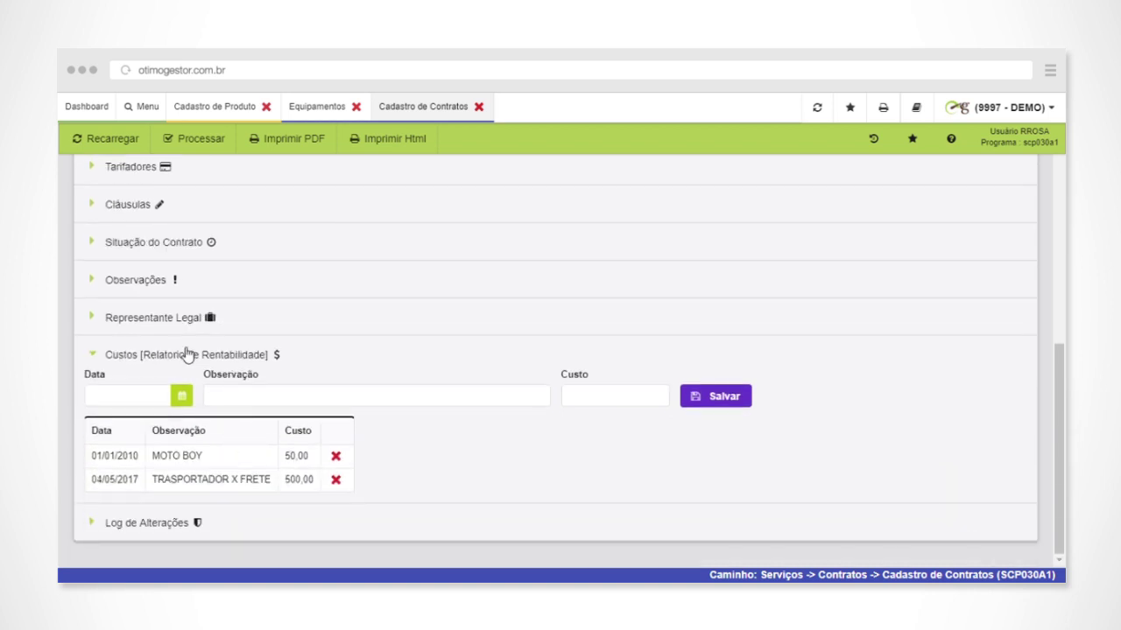
# Check the contract's Início da Vigência and Fim da Vigência dates, and return to its Custos section
pyautogui.scroll(5, 265, 393)
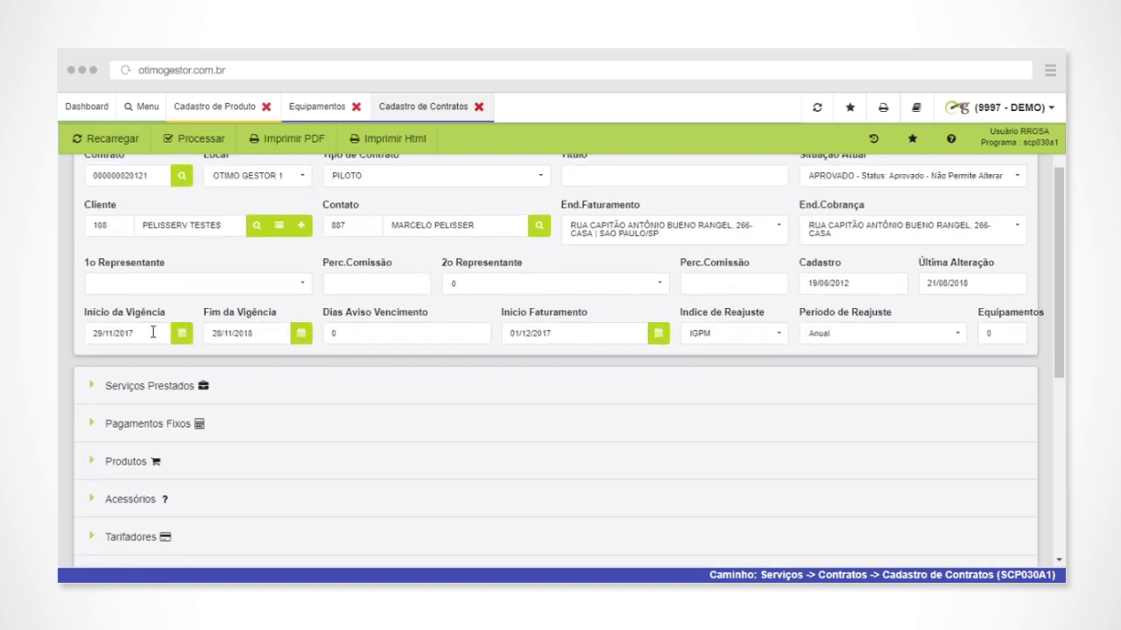
pyautogui.click(154, 331)
pyautogui.click(273, 334)
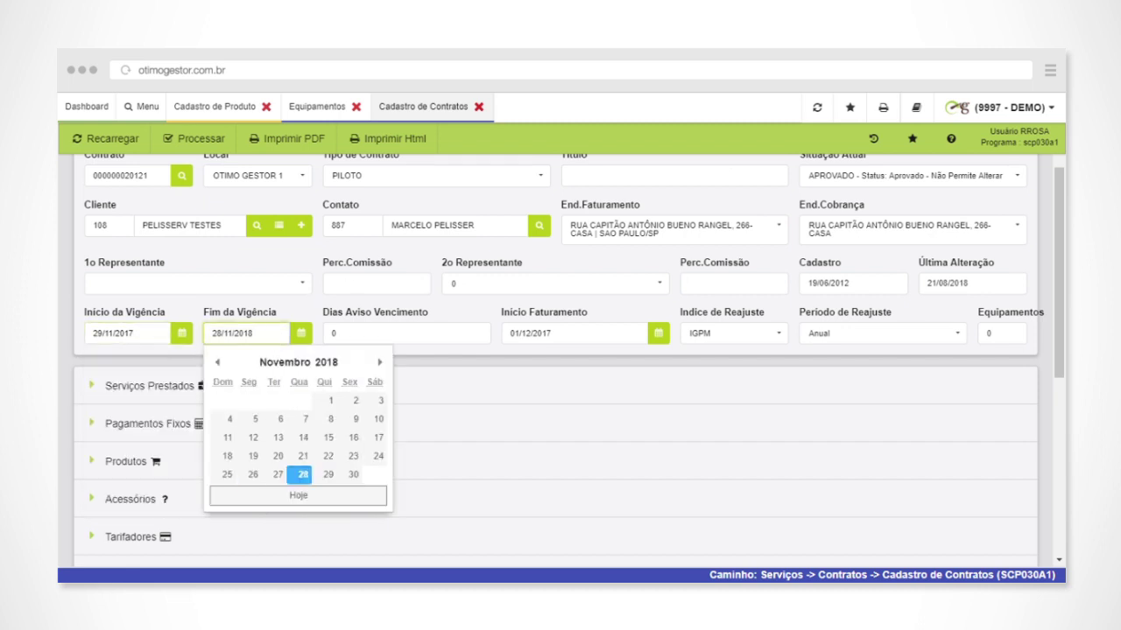
pyautogui.click(142, 106)
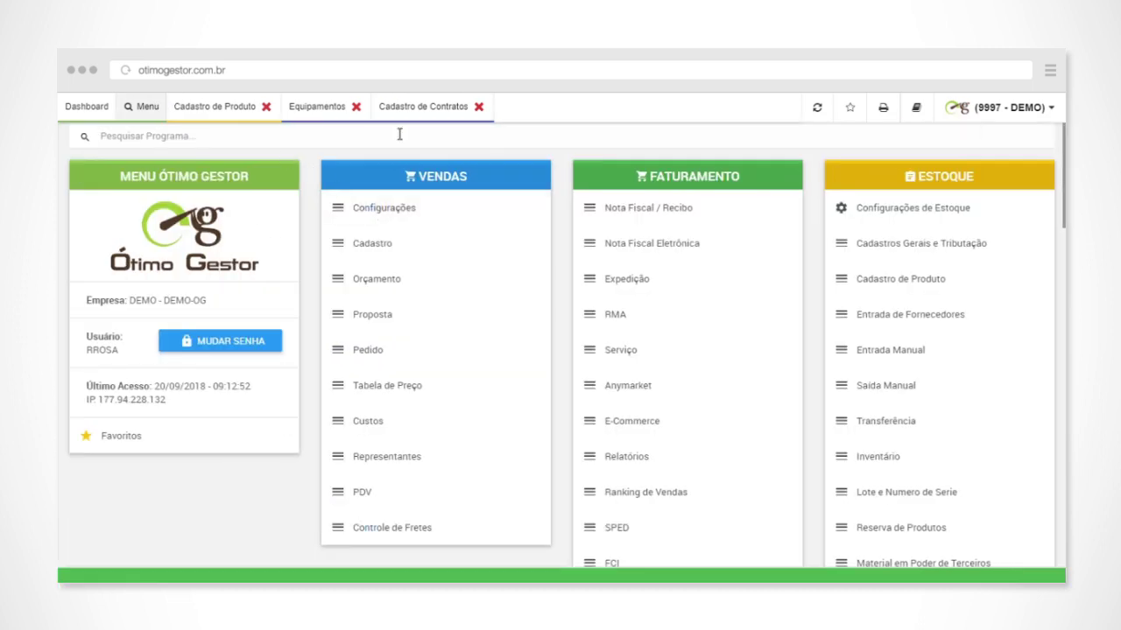
pyautogui.click(411, 109)
pyautogui.scroll(-3, 193, 530)
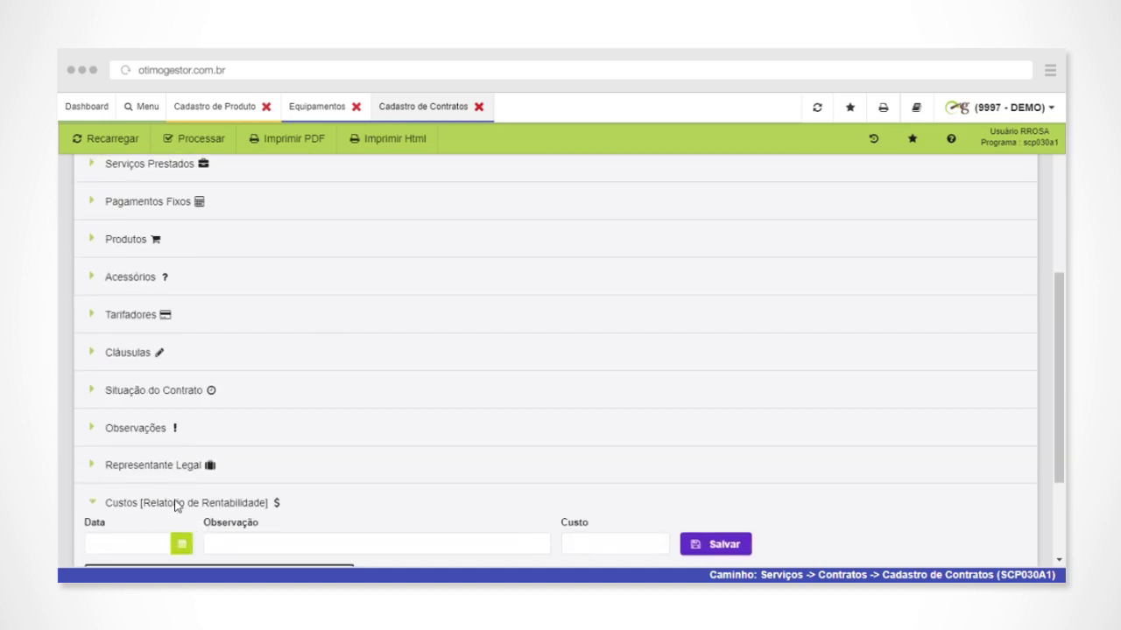
# Review the contract's Cláusulas section and check its Início da Vigência and Fim da Vigência dates
pyautogui.click(143, 352)
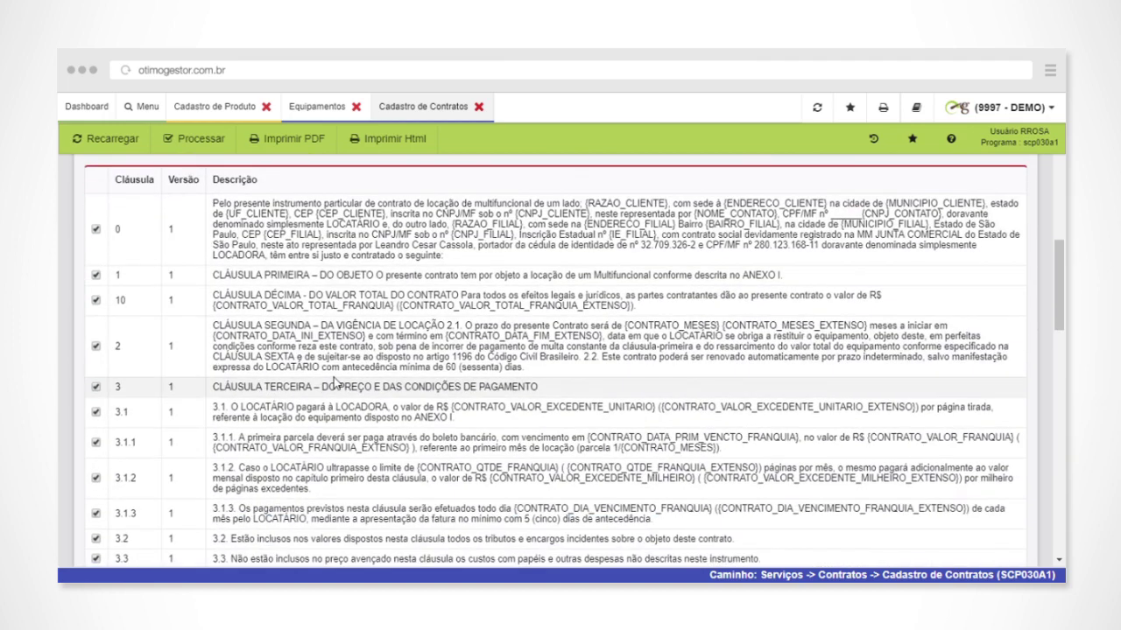
pyautogui.scroll(3, 334, 382)
pyautogui.click(130, 185)
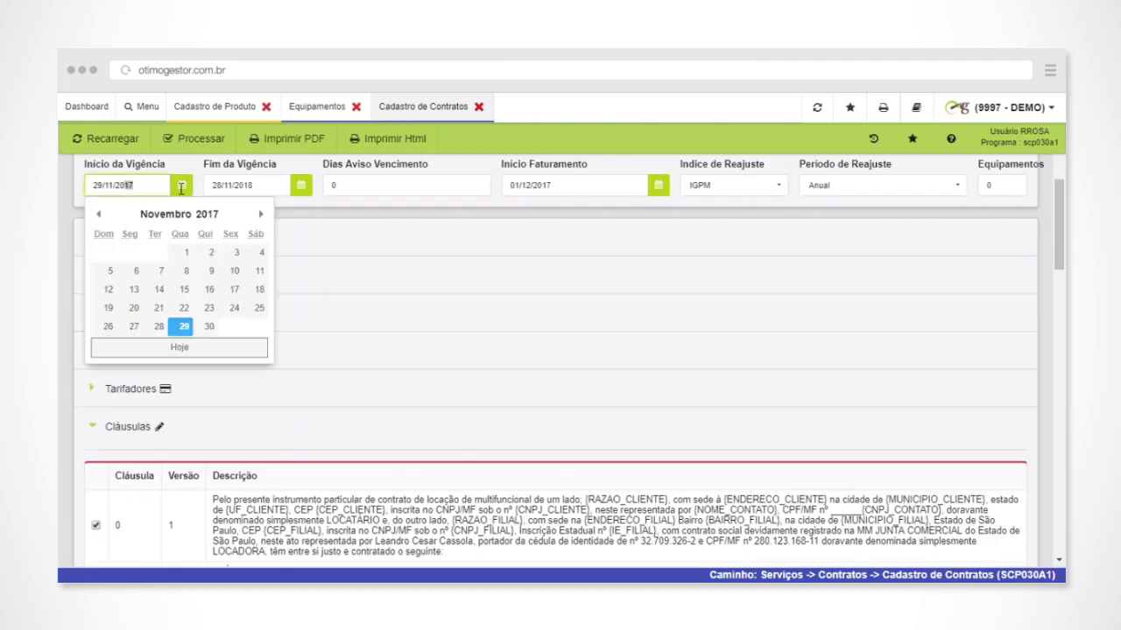
pyautogui.click(265, 185)
# Examine the entries in the contract's Produtos section and its Serviços Prestados section
pyautogui.click(127, 313)
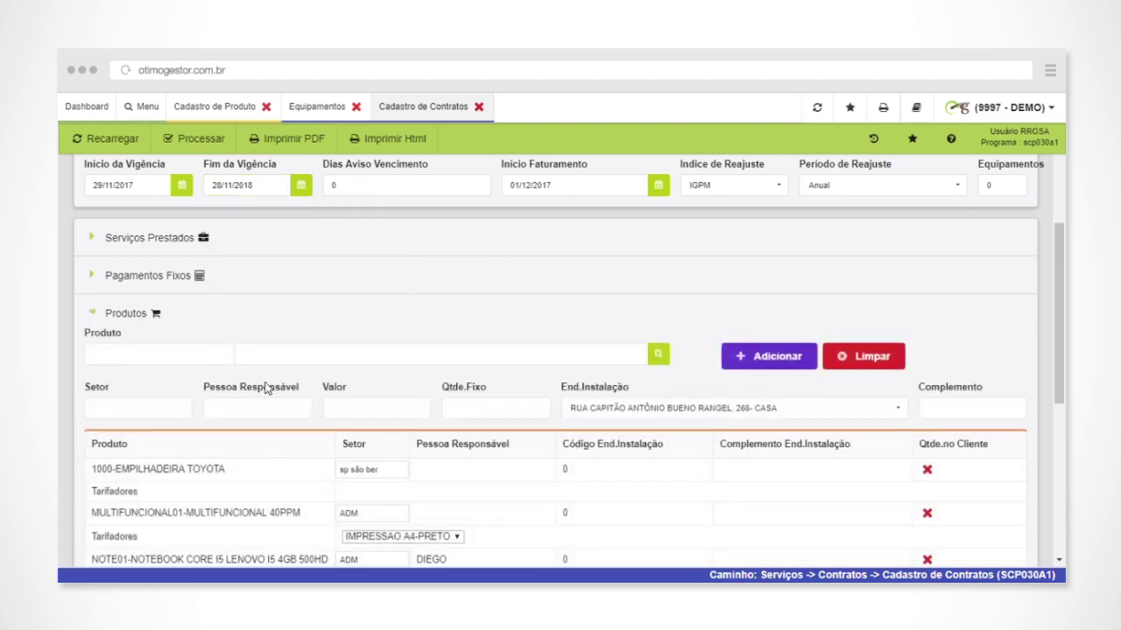
pyautogui.scroll(-1, 246, 491)
pyautogui.scroll(3, 247, 490)
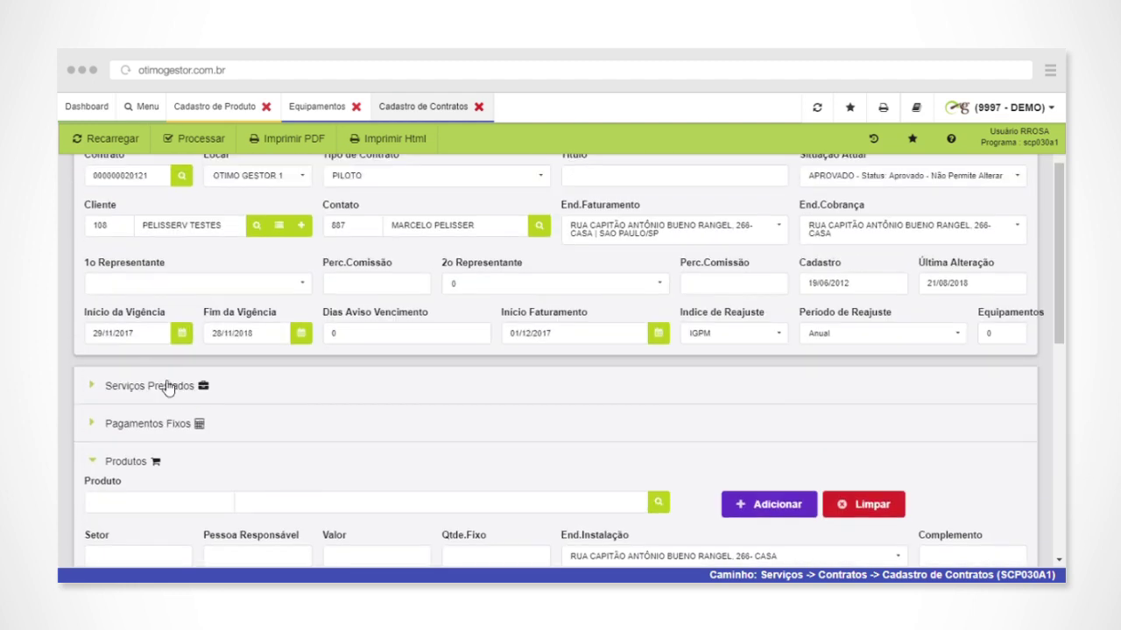
pyautogui.click(184, 387)
pyautogui.scroll(-1, 257, 429)
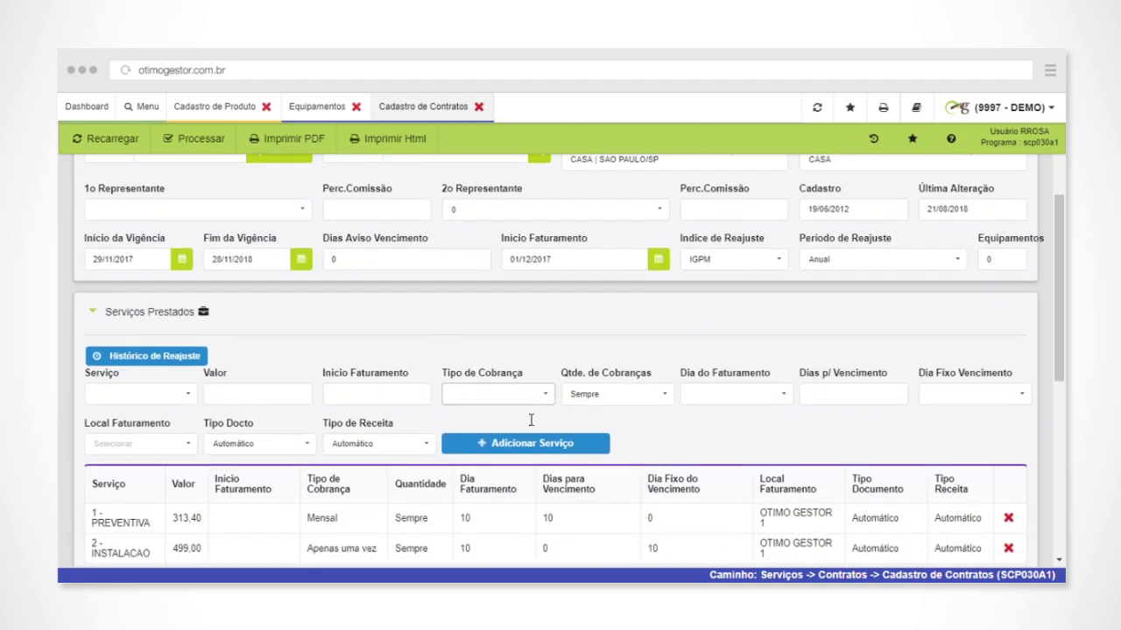
pyautogui.scroll(-1, 651, 431)
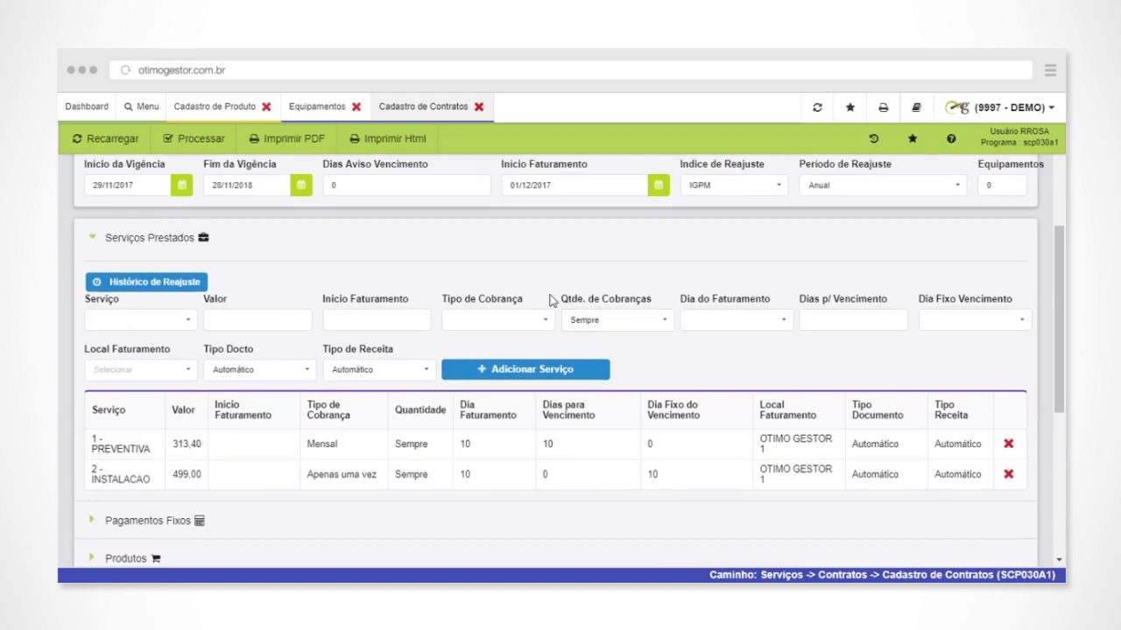
# Open the Gera Faturamento de Serviços program from the Serviços module's Faturamento group
pyautogui.click(146, 107)
pyautogui.scroll(-10, 316, 237)
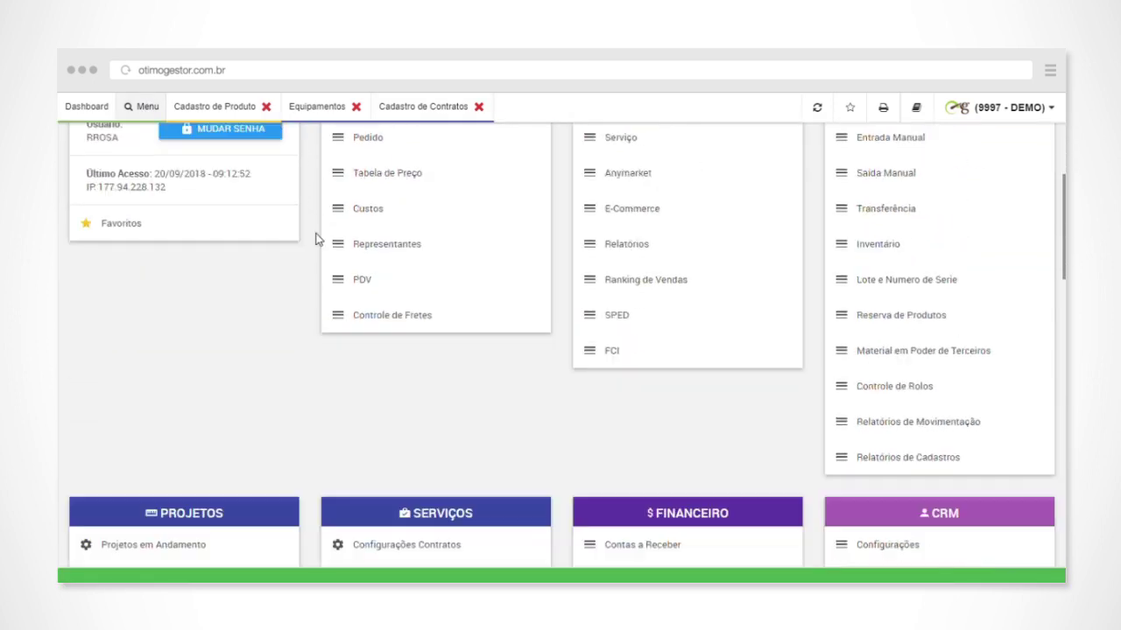
pyautogui.scroll(4, 287, 245)
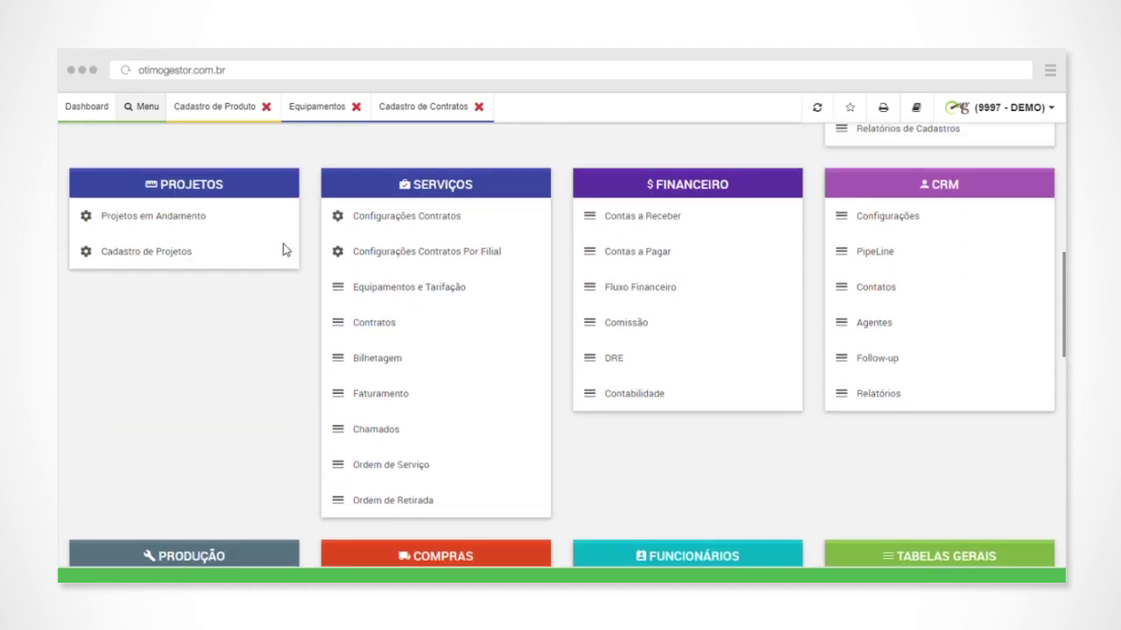
pyautogui.click(346, 447)
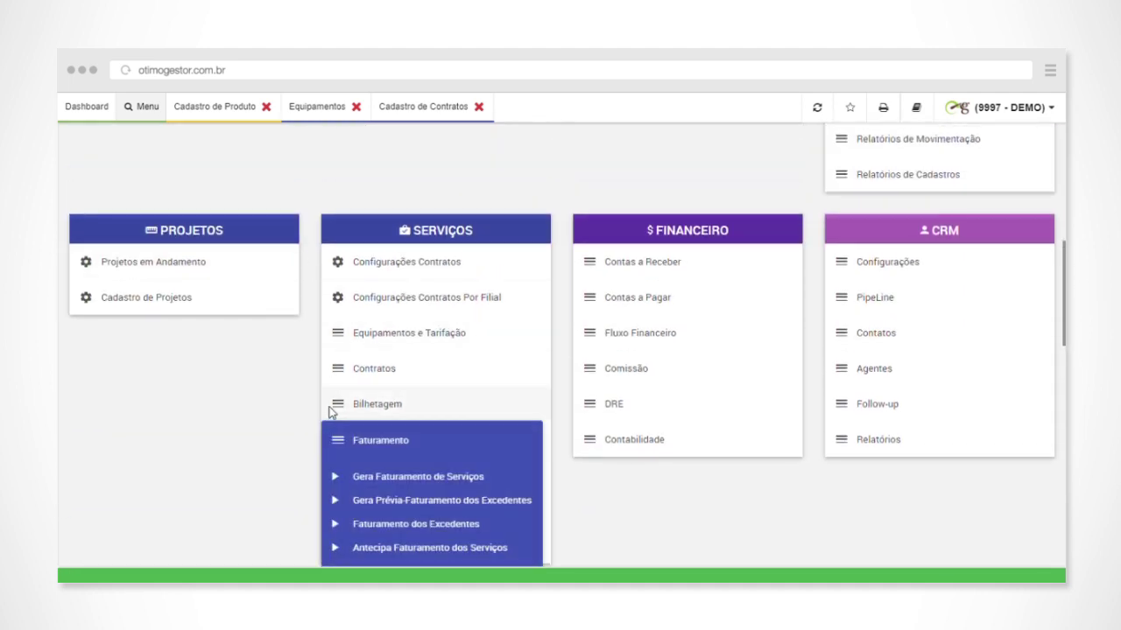
pyautogui.scroll(-2, 331, 412)
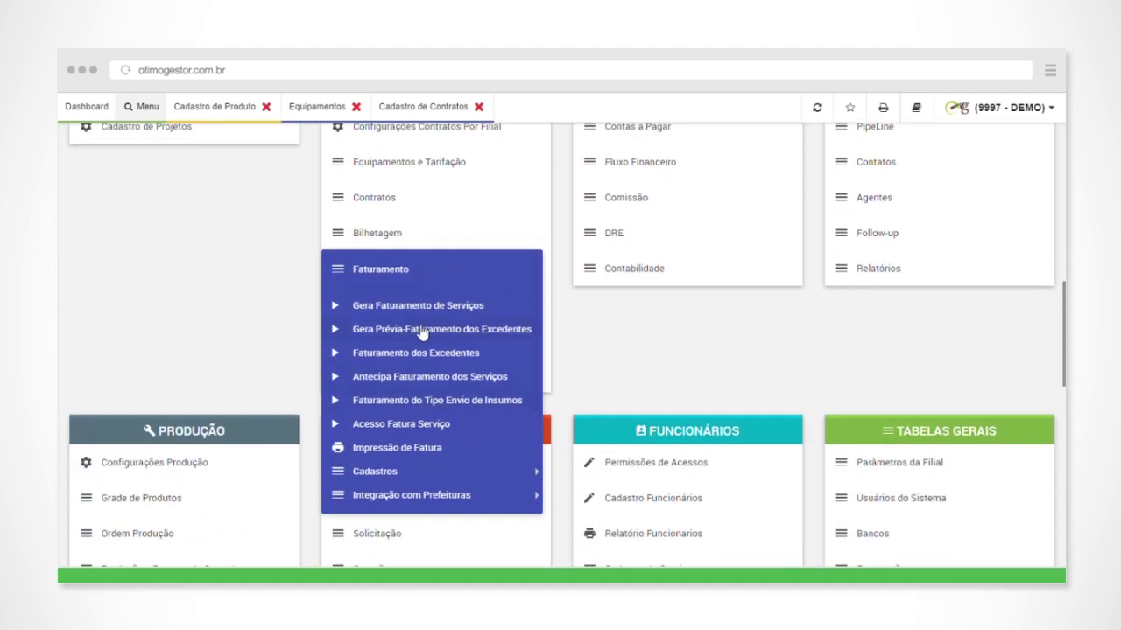
pyautogui.click(417, 306)
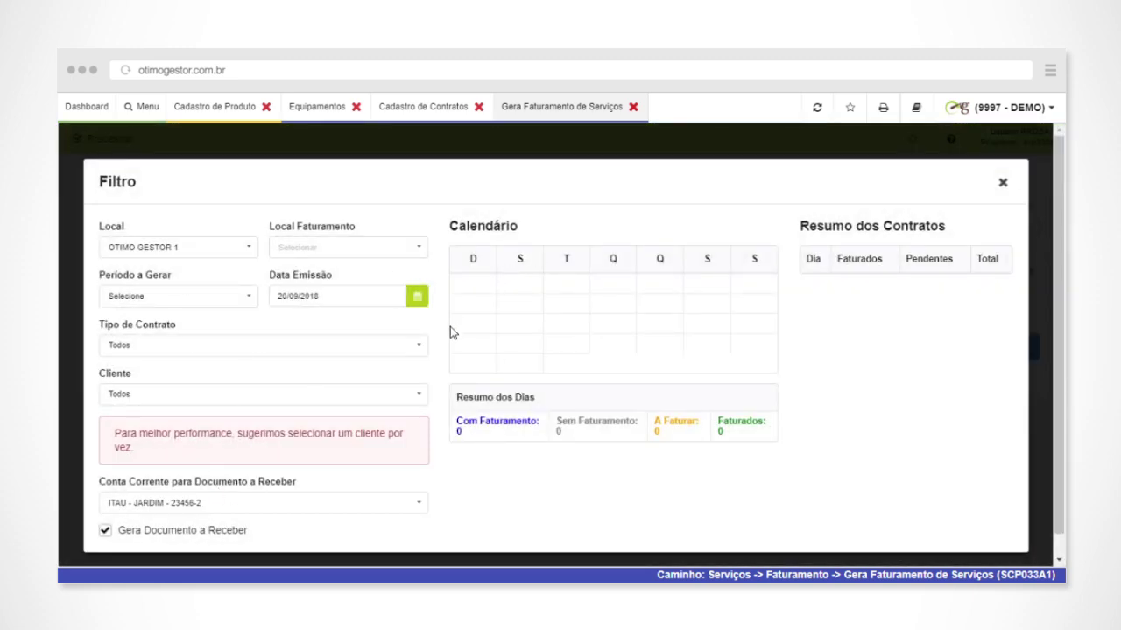
# Check the available Cliente and Conta Corrente para Documento a Receber options in the billing filter, leaving both unchanged
pyautogui.click(211, 394)
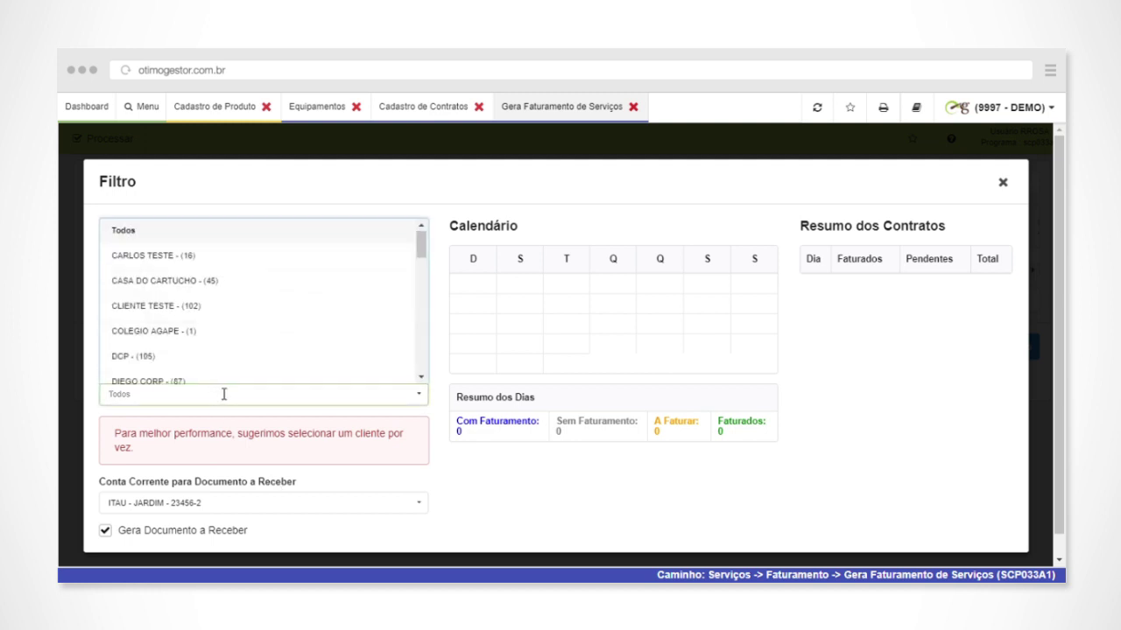
pyautogui.click(282, 169)
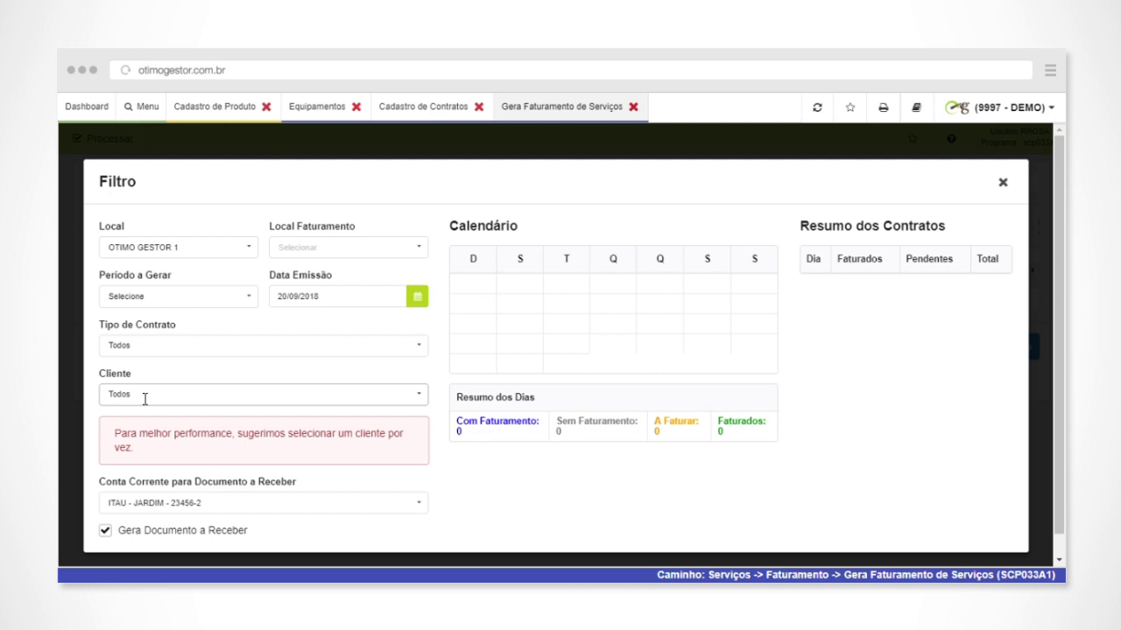
pyautogui.click(342, 506)
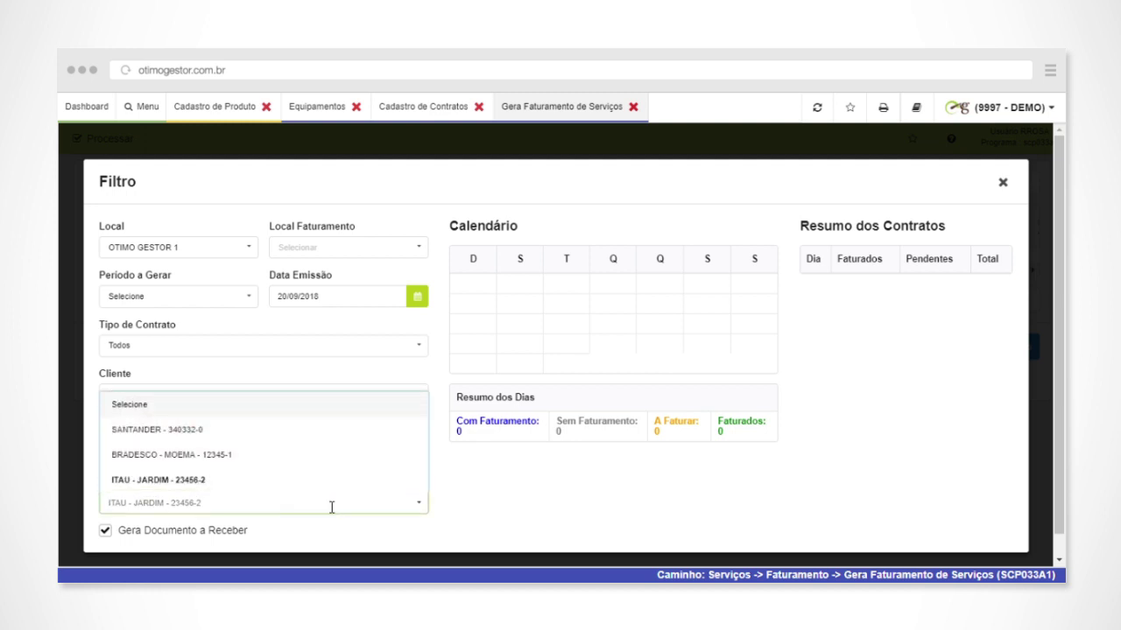
pyautogui.click(400, 370)
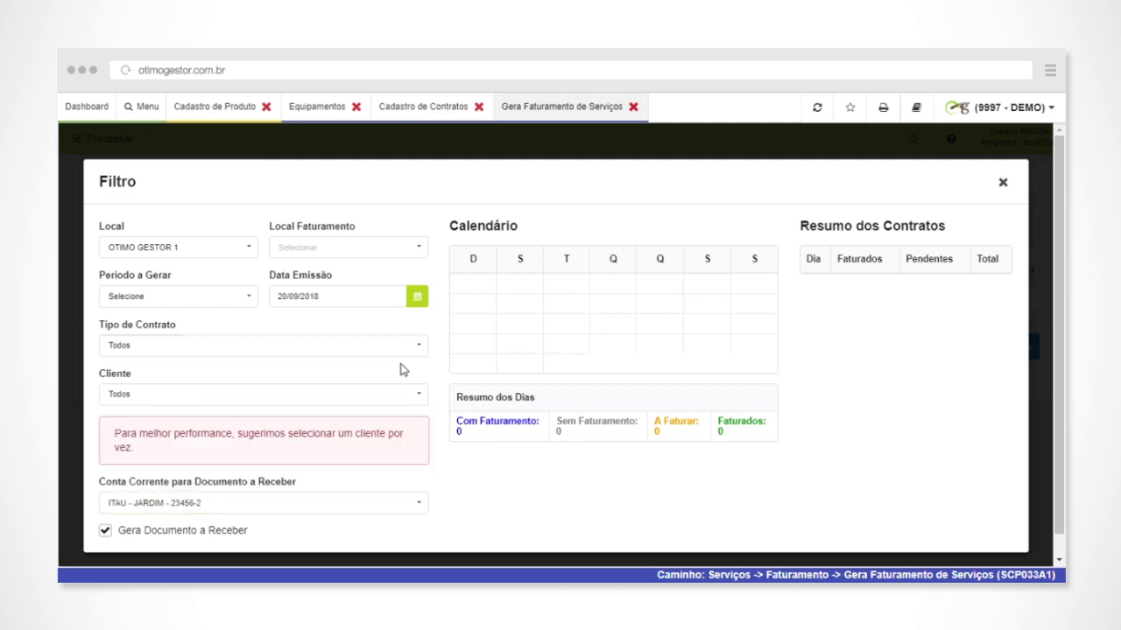
# Set the Período a Gerar to Set/2018 and review the billing calendar and the Resumo dos Contratos
pyautogui.click(186, 298)
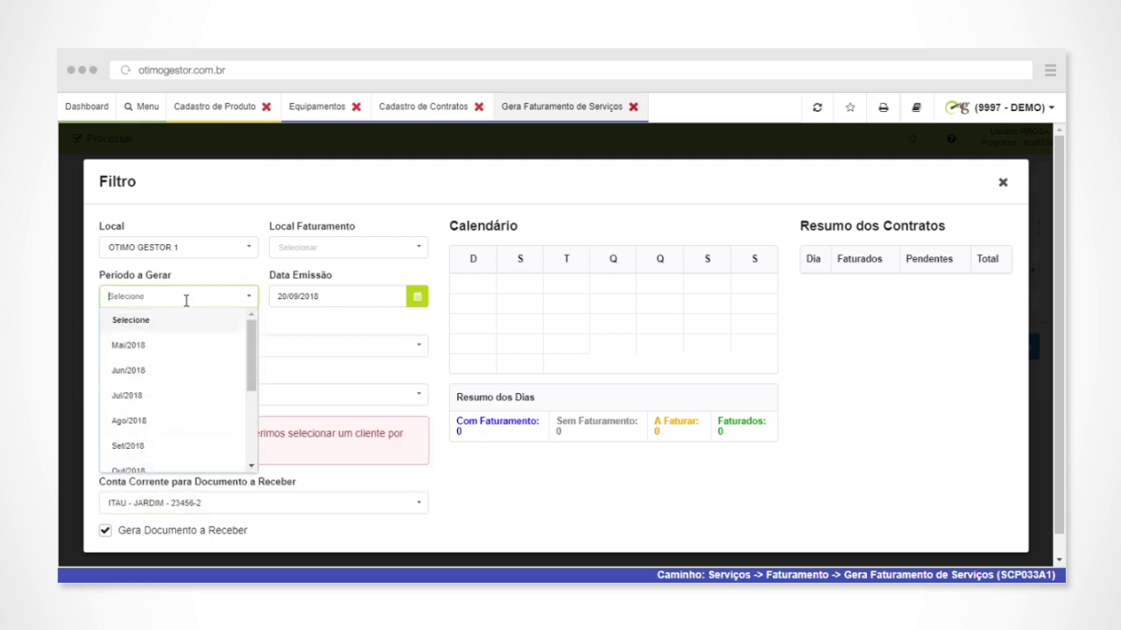
pyautogui.scroll(-2, 162, 348)
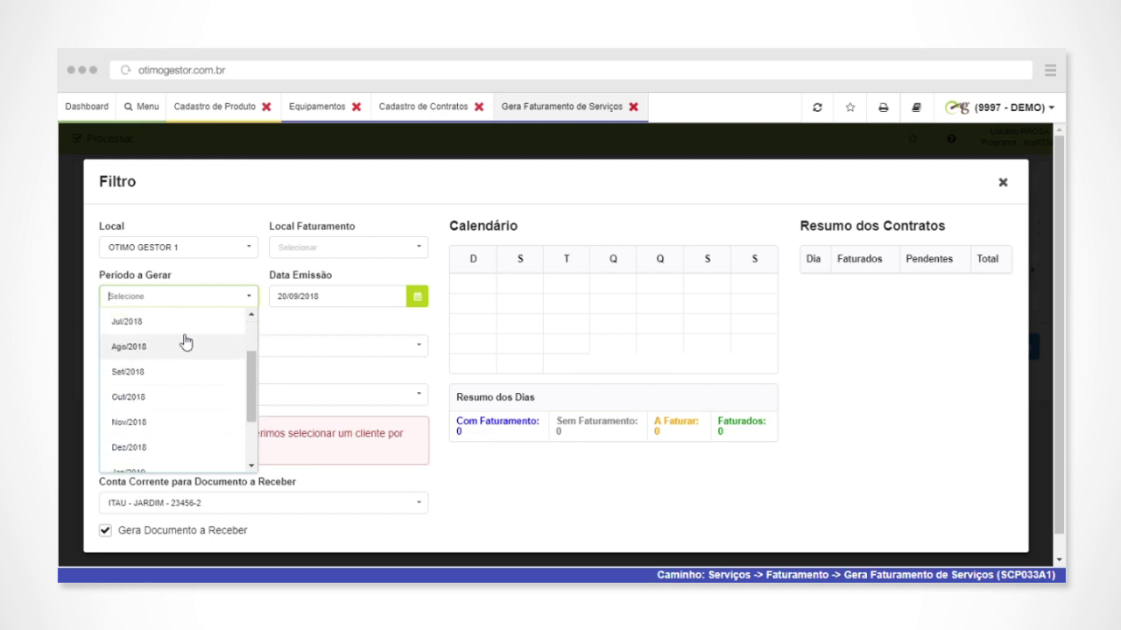
pyautogui.click(166, 380)
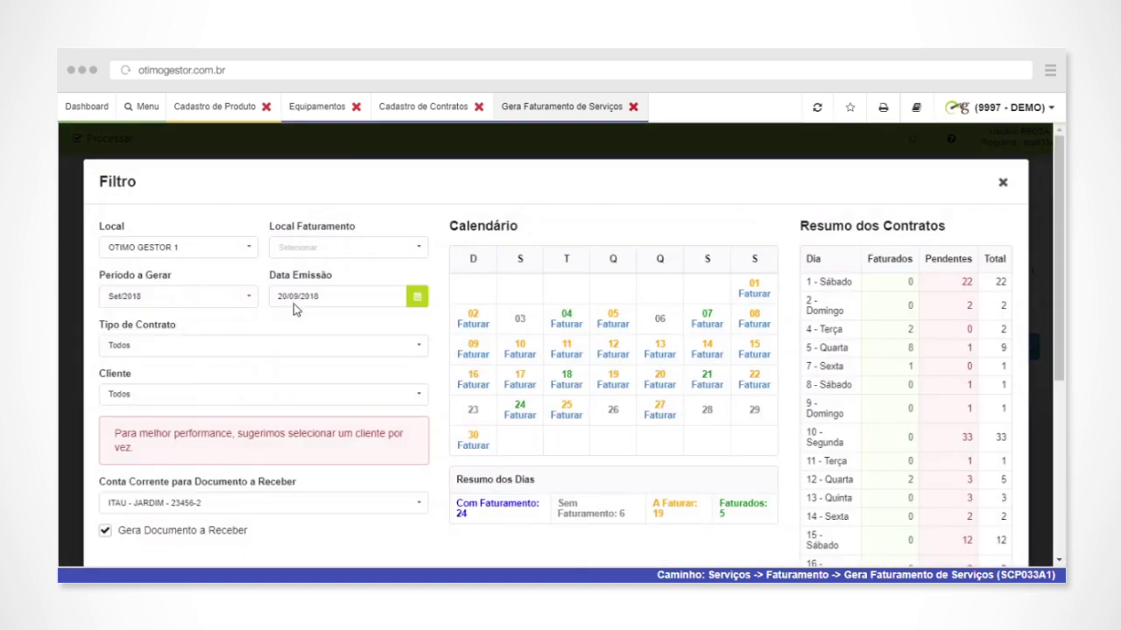
pyautogui.scroll(-3, 654, 467)
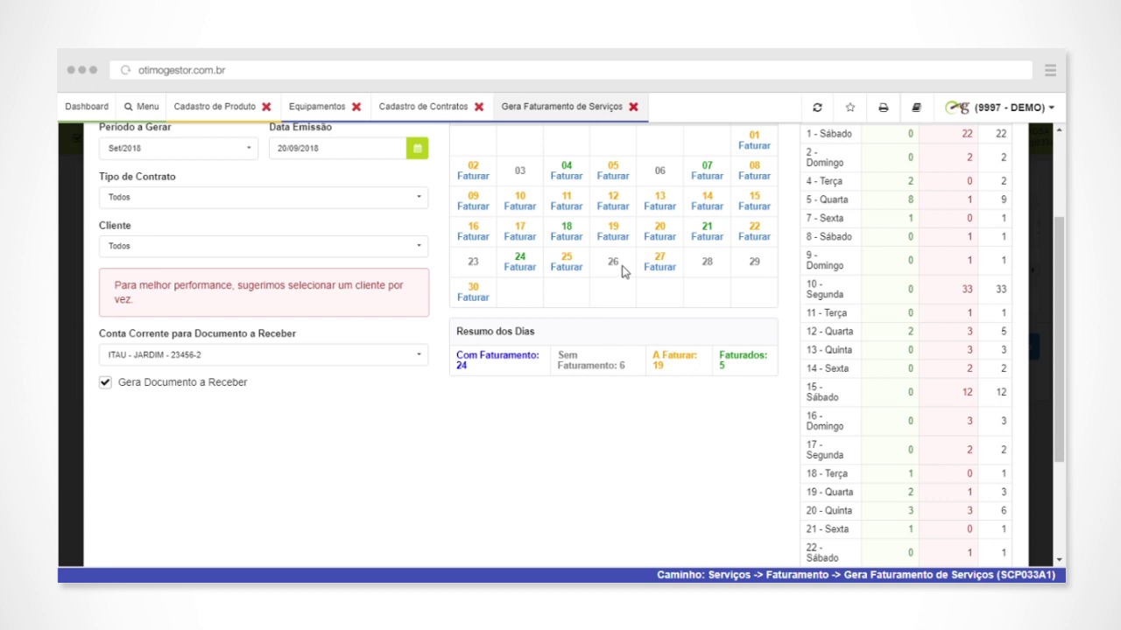
pyautogui.scroll(2, 670, 292)
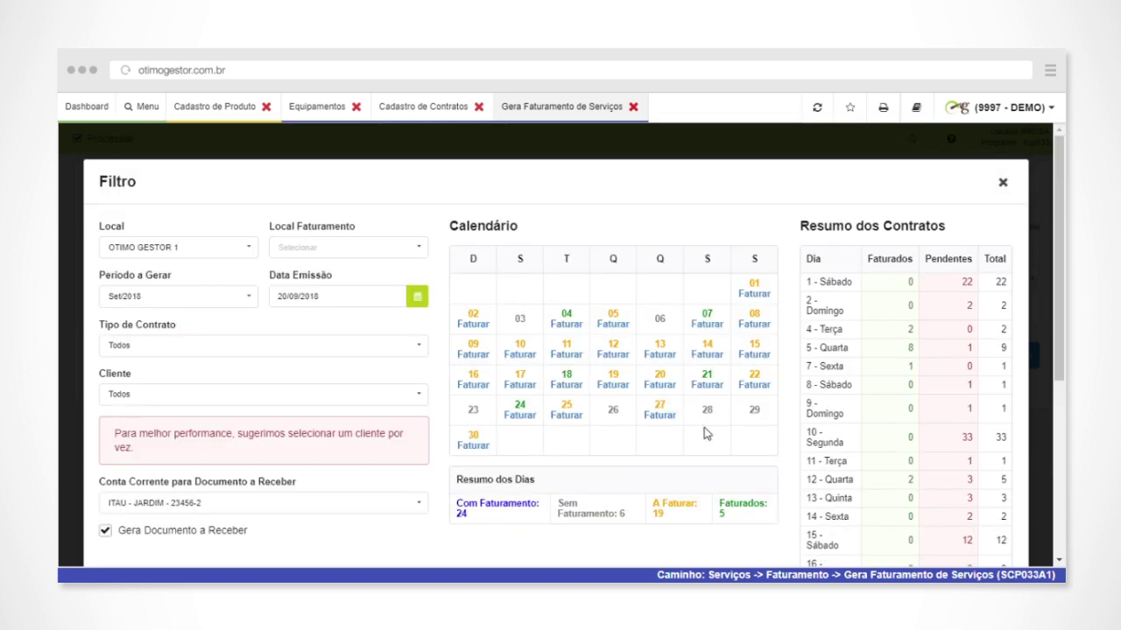
# Open the billing for day 30 of the calendar, mark all its contracts for Faturar and process them
pyautogui.click(484, 451)
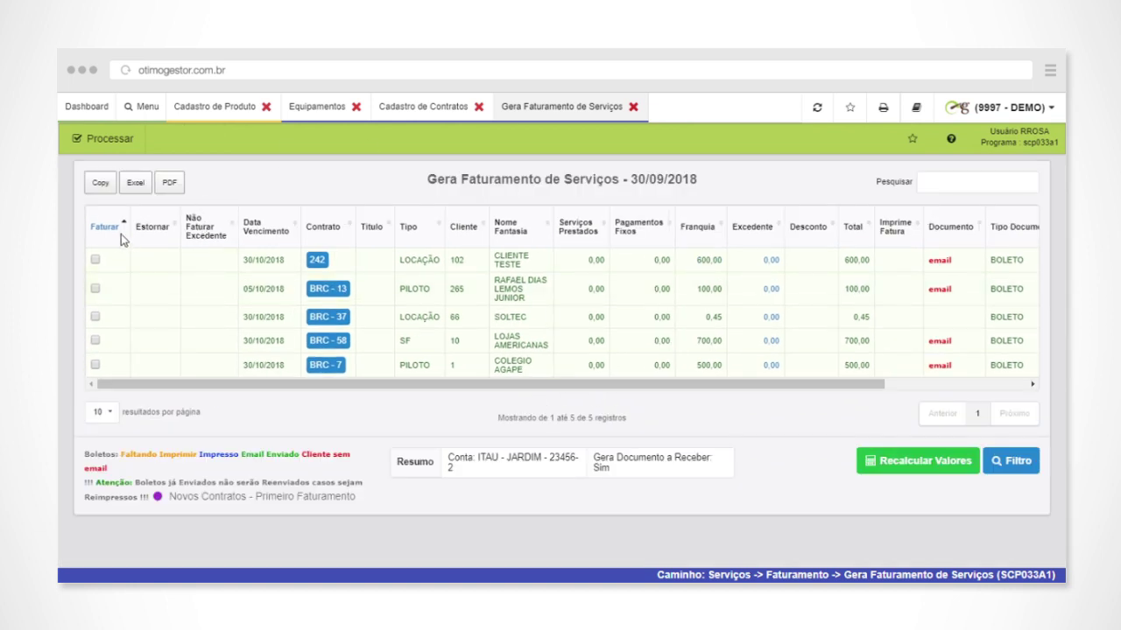
pyautogui.click(106, 228)
pyautogui.click(123, 145)
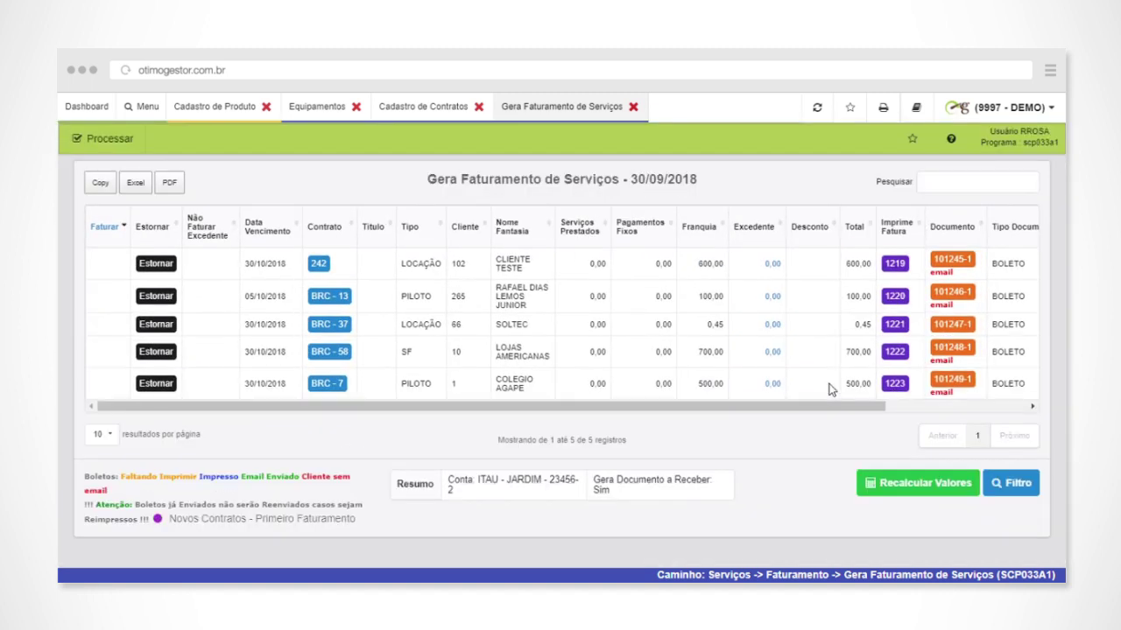
# View the boleto generated for the first contract down to its barcode, and close the preview
pyautogui.click(987, 408)
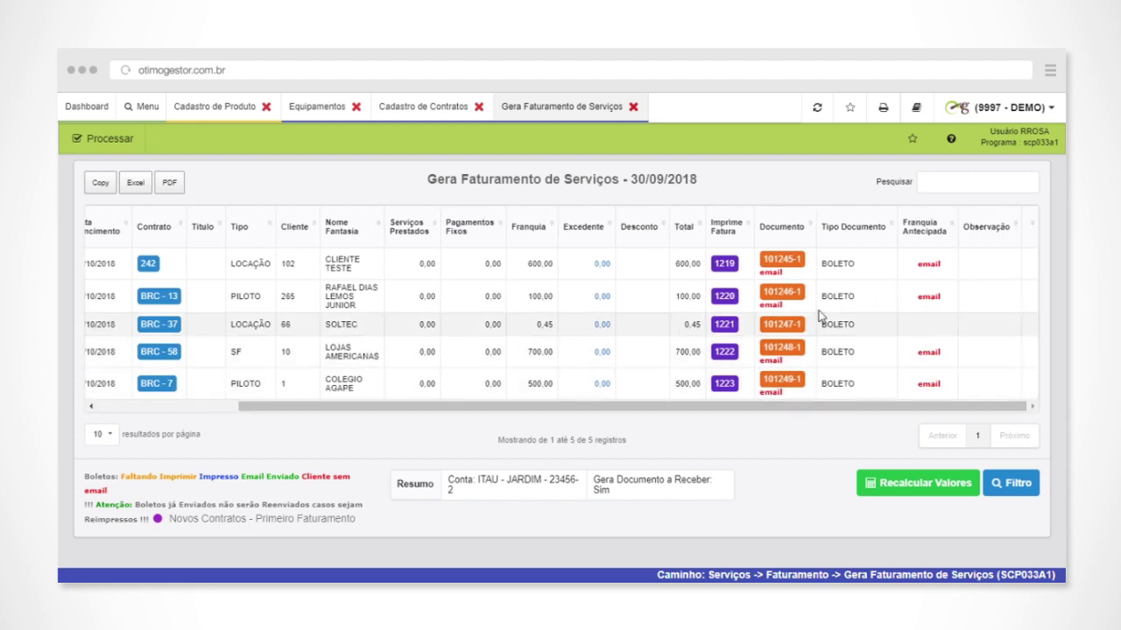
pyautogui.click(796, 261)
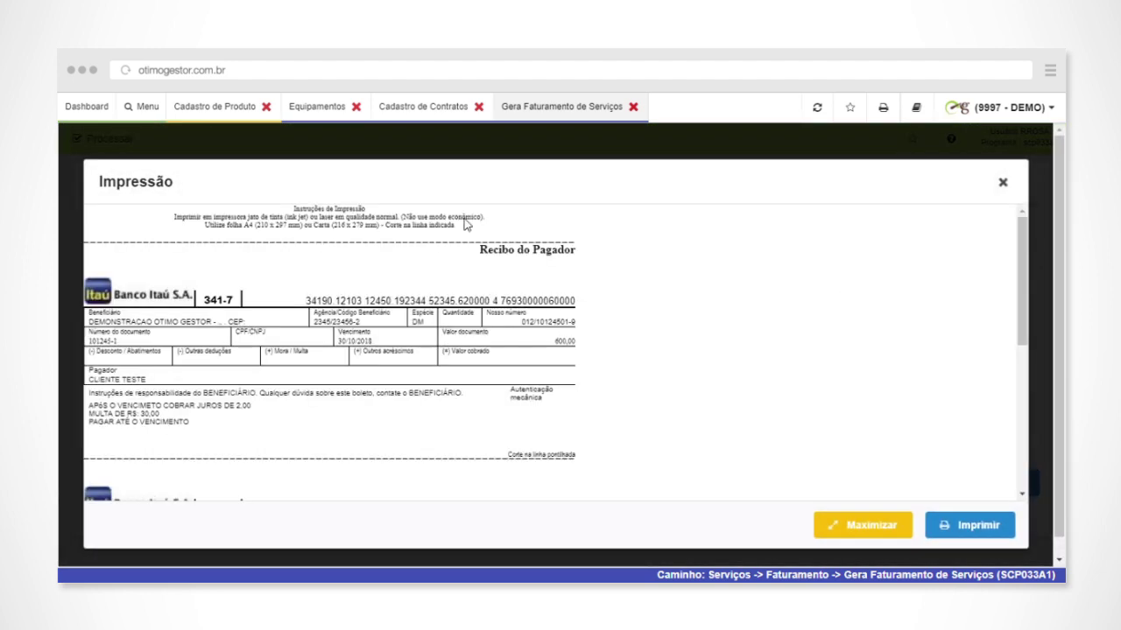
pyautogui.scroll(-5, 552, 319)
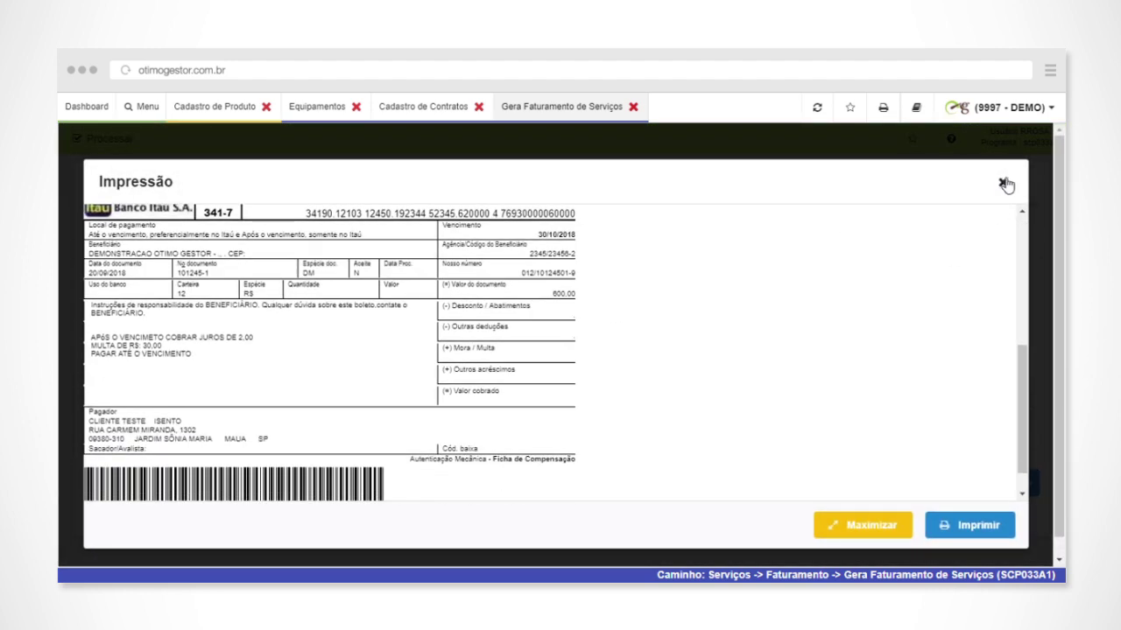
pyautogui.click(1002, 182)
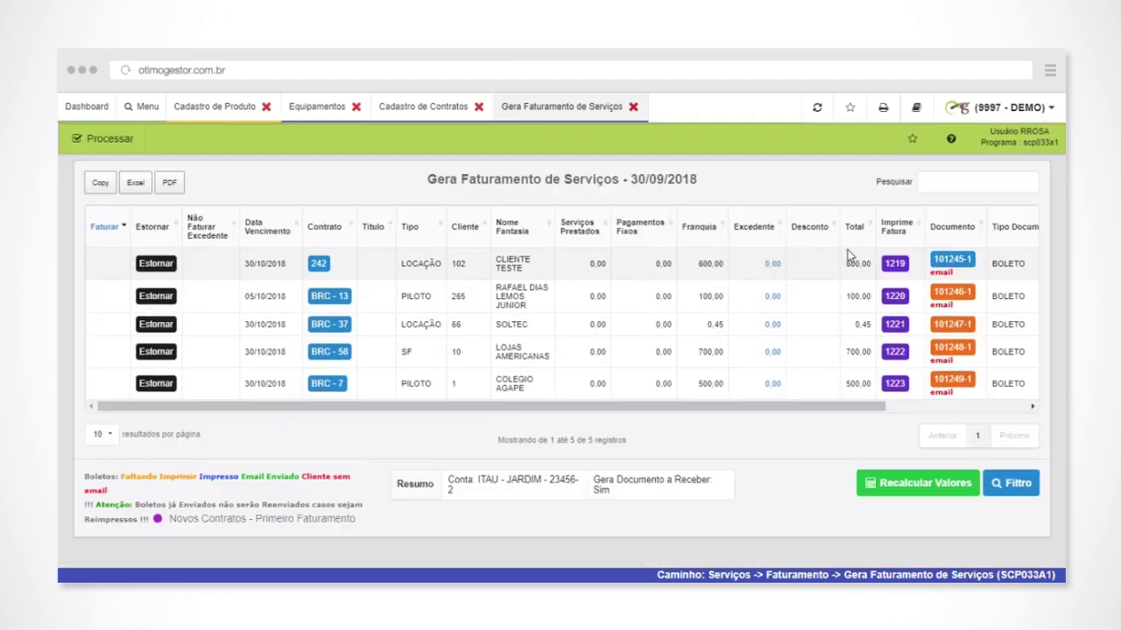
# Preview the first contract's printed invoice from the Imprime Fatura column, briefly enlarging it, and close it
pyautogui.click(895, 263)
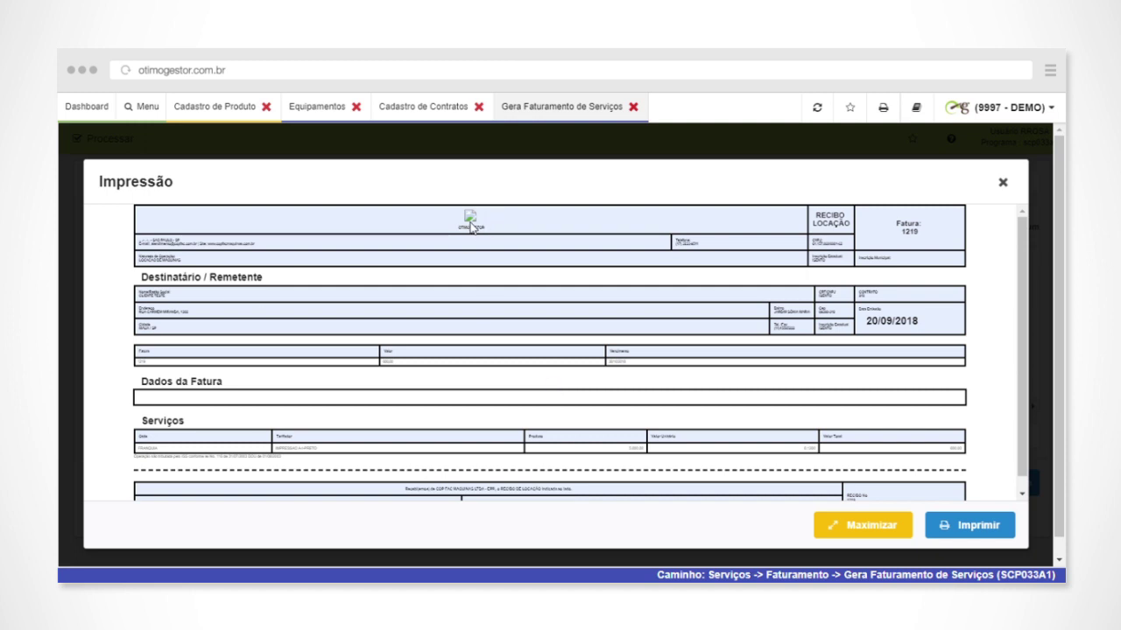
pyautogui.hotkey('ctrl', '+')
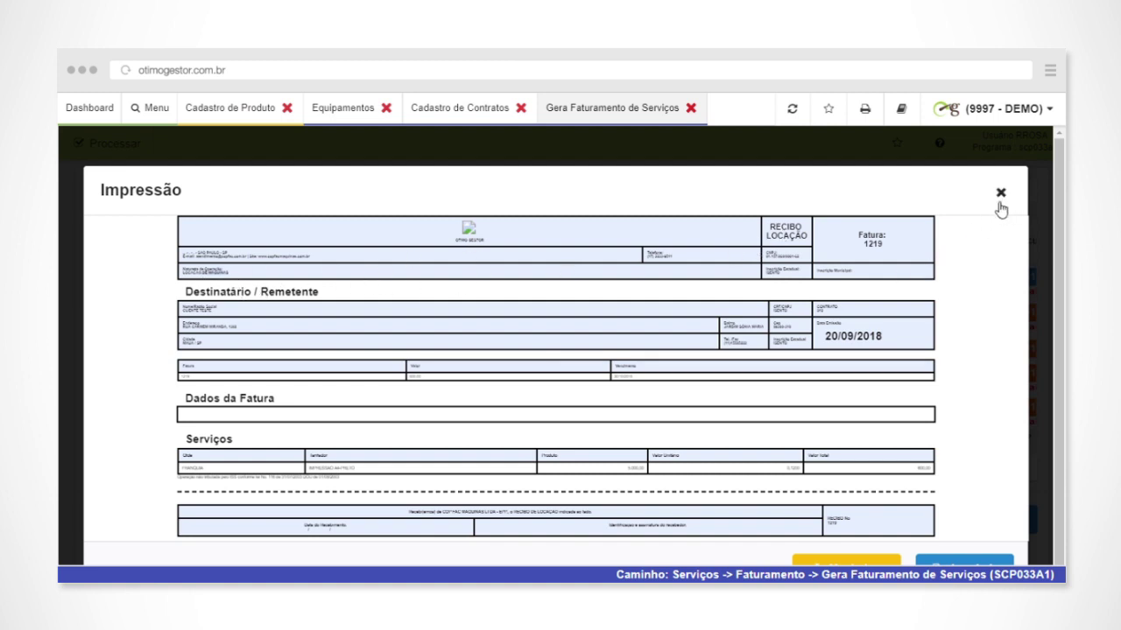
pyautogui.hotkey('ctrl', '-')
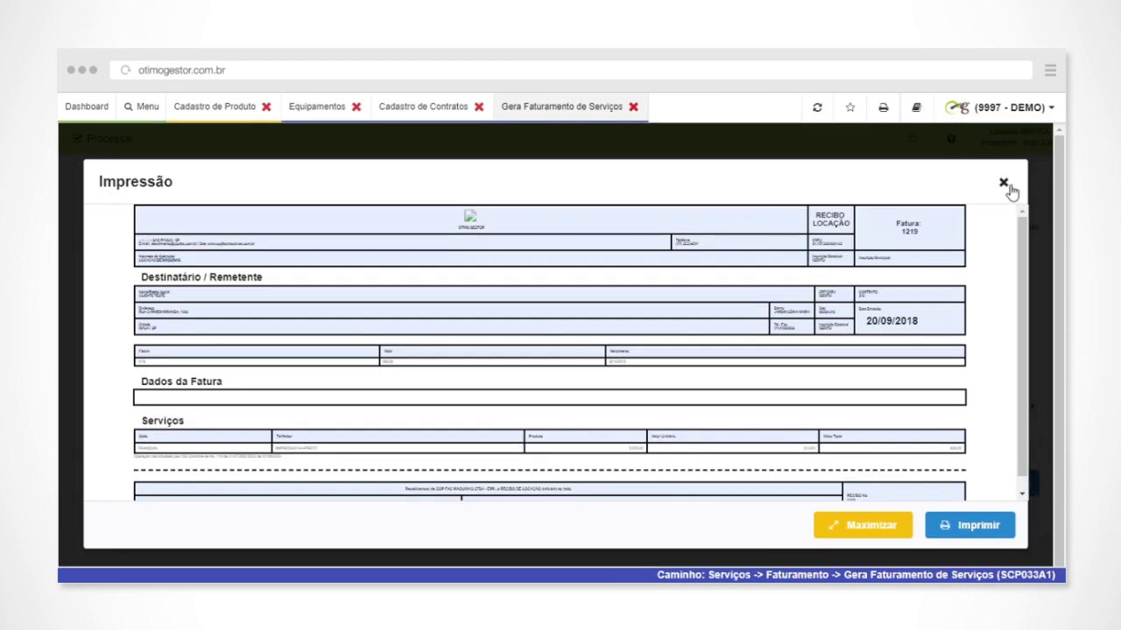
pyautogui.click(1003, 182)
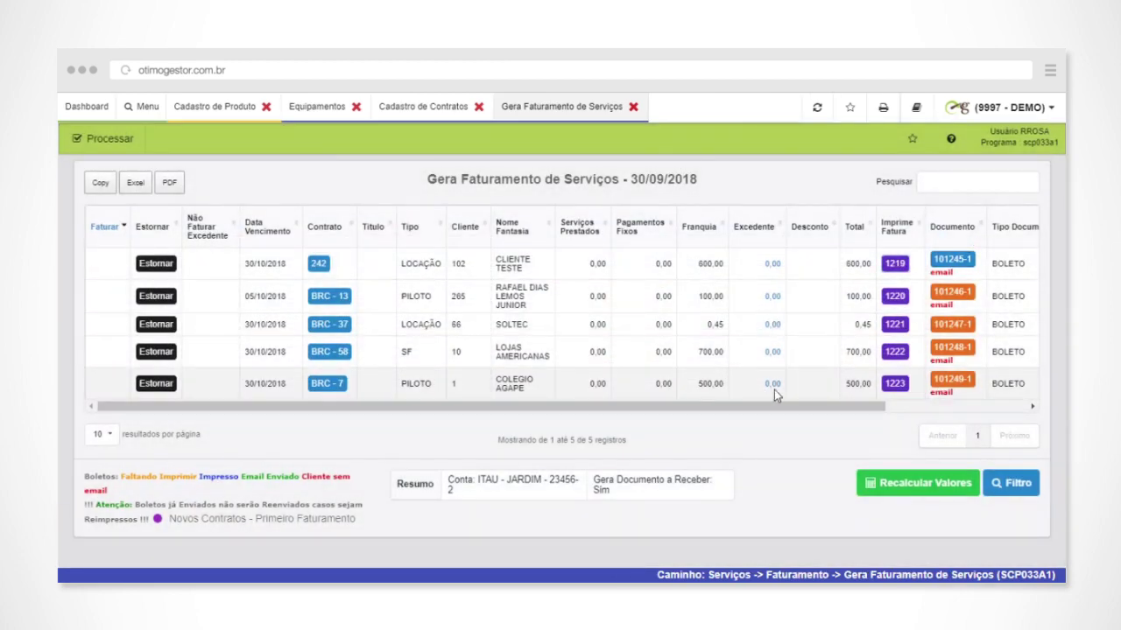
# Review the Relação dos Apontamentos por Faturamento report behind COLEGIO AGAPE's Excedente value, and close it
pyautogui.click(773, 385)
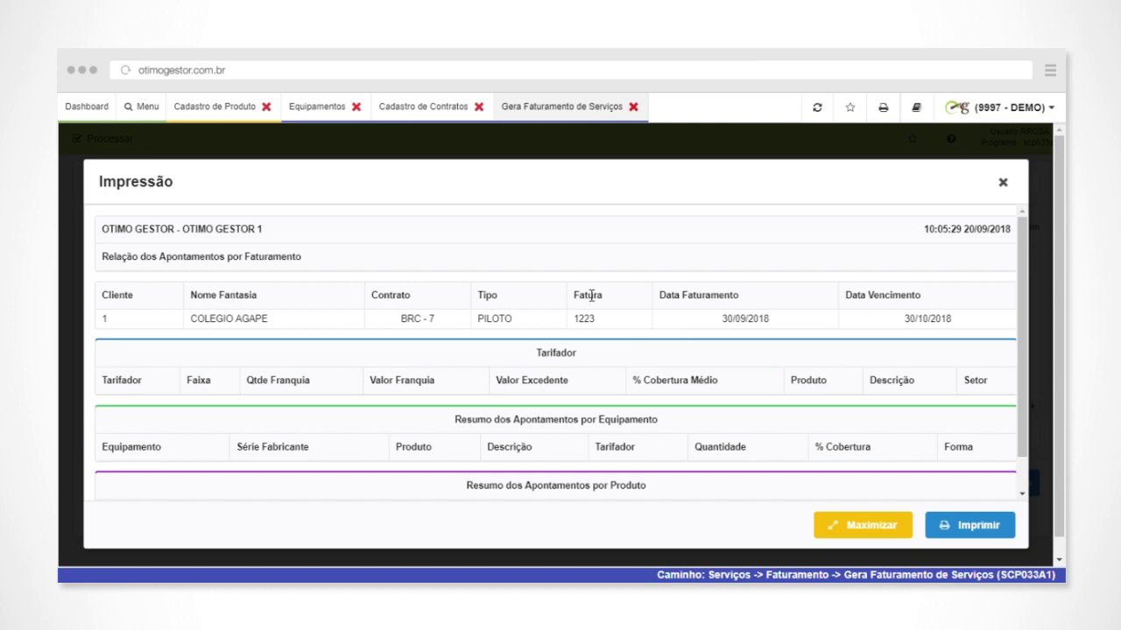
pyautogui.scroll(-2, 455, 349)
pyautogui.scroll(-1, 368, 437)
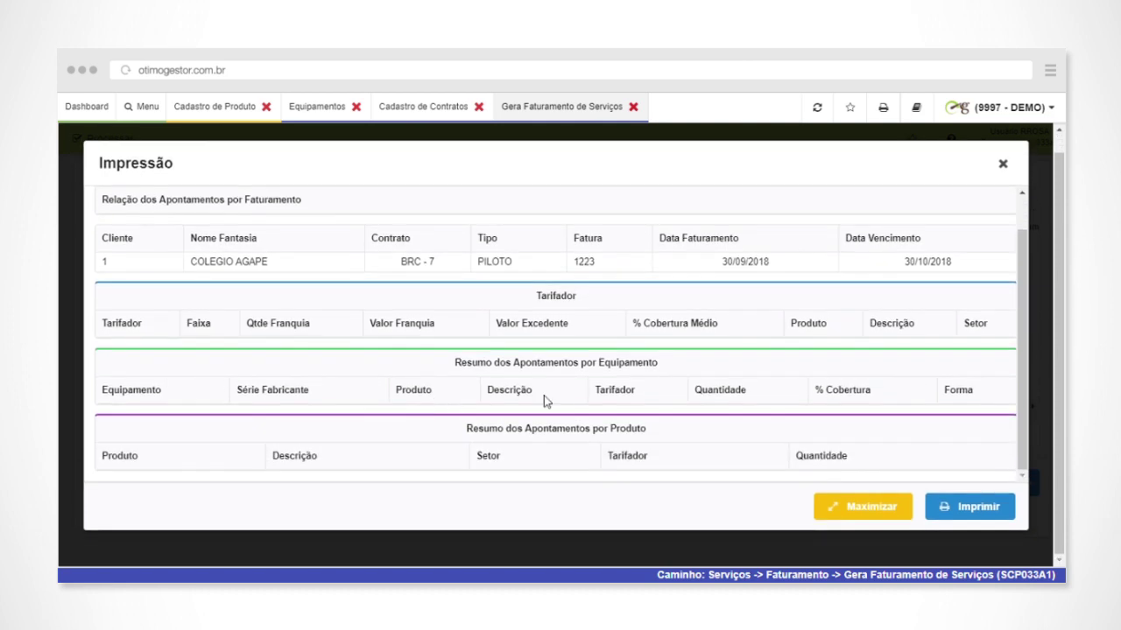
pyautogui.click(1003, 164)
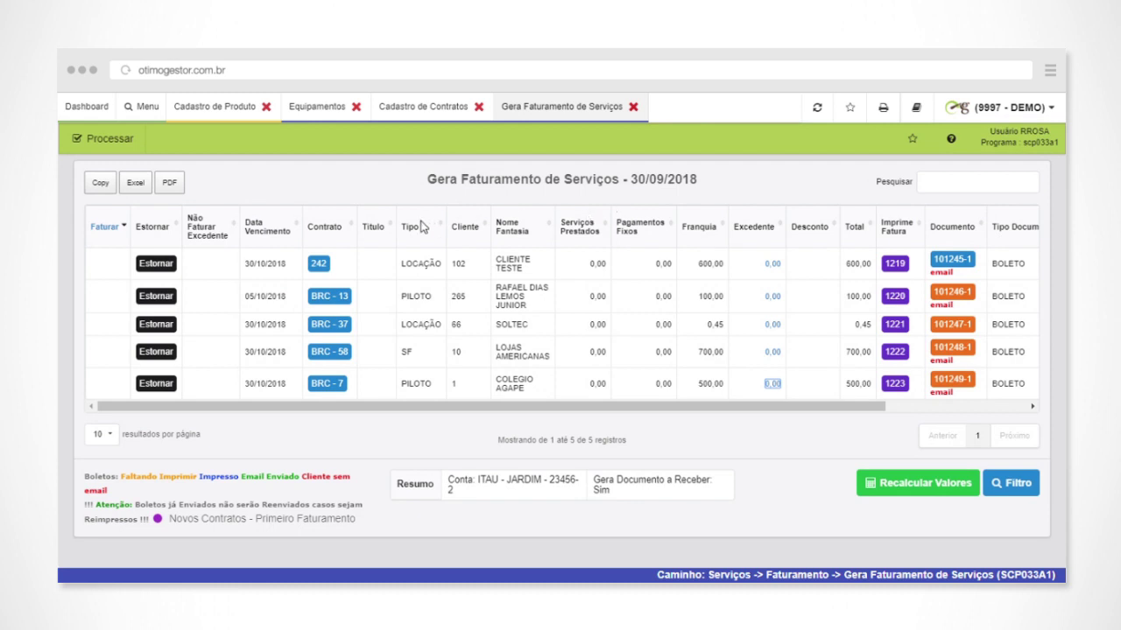
# View the programs available under Faturamento in the Serviços module, and close the list
pyautogui.click(147, 109)
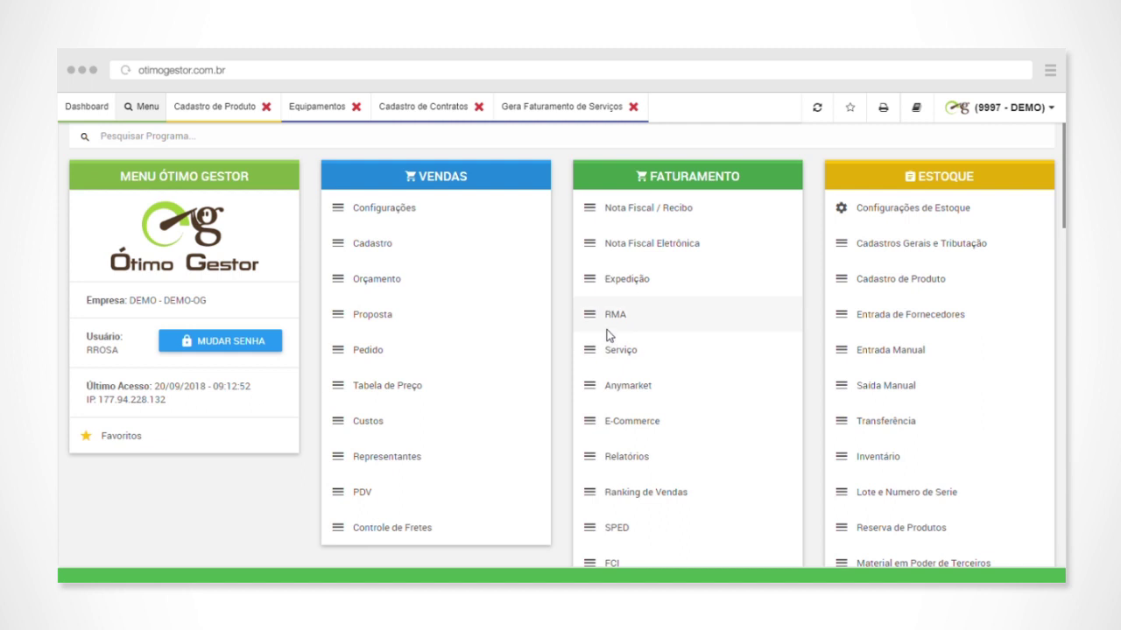
pyautogui.scroll(-5, 563, 333)
pyautogui.click(376, 528)
pyautogui.scroll(-4, 234, 233)
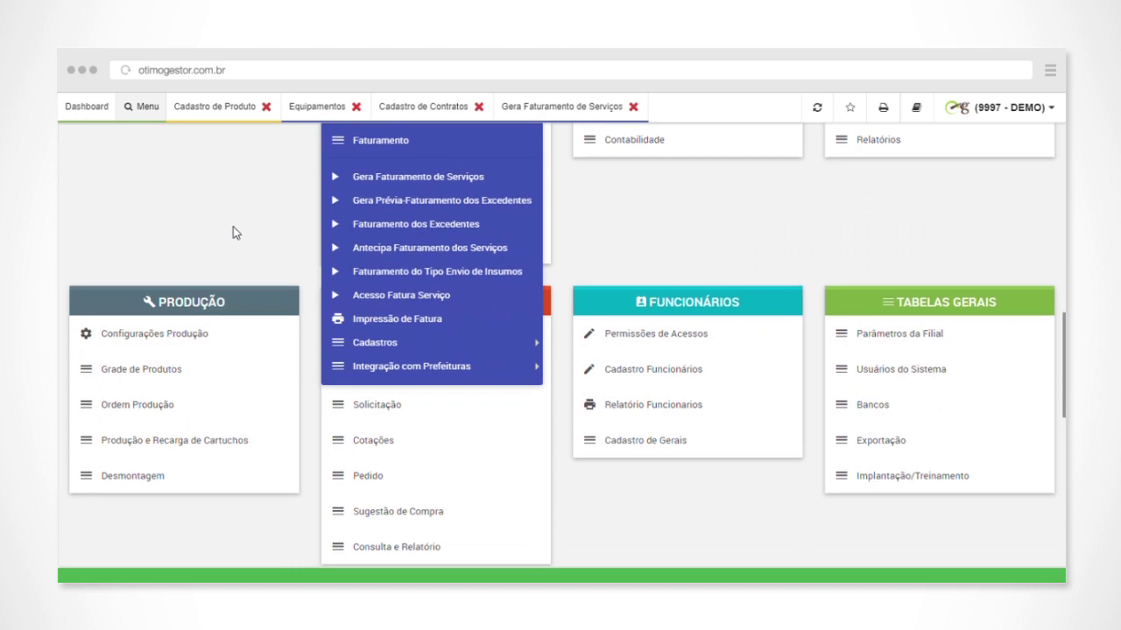
pyautogui.click(232, 232)
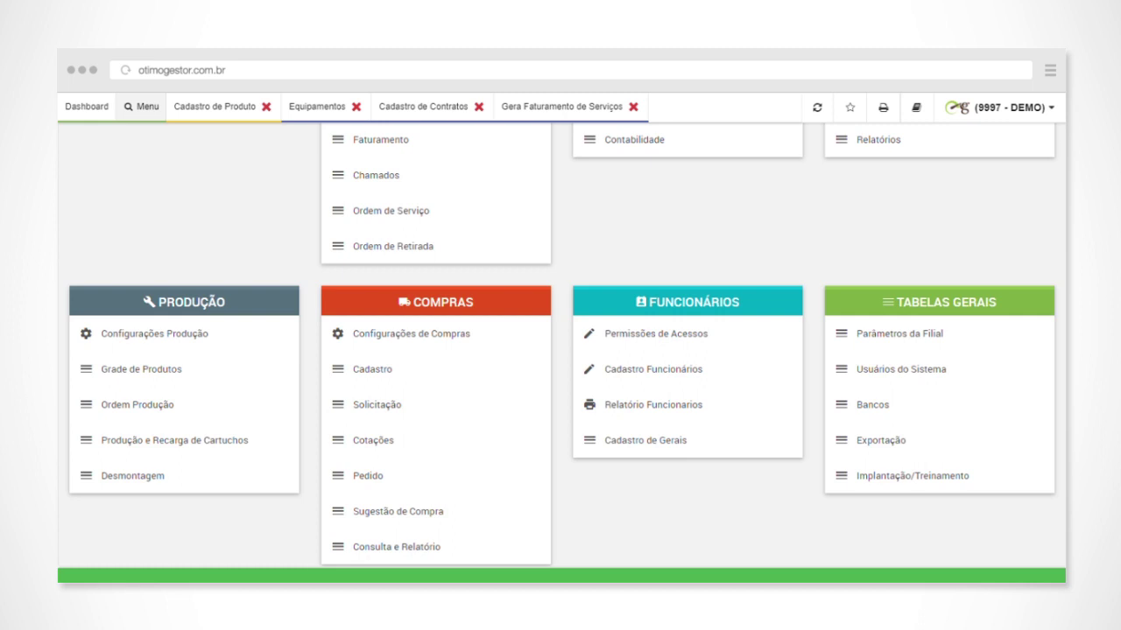
# Open Consulta de Chamados from the Chamados programs of the Serviços module
pyautogui.scroll(4, 544, 259)
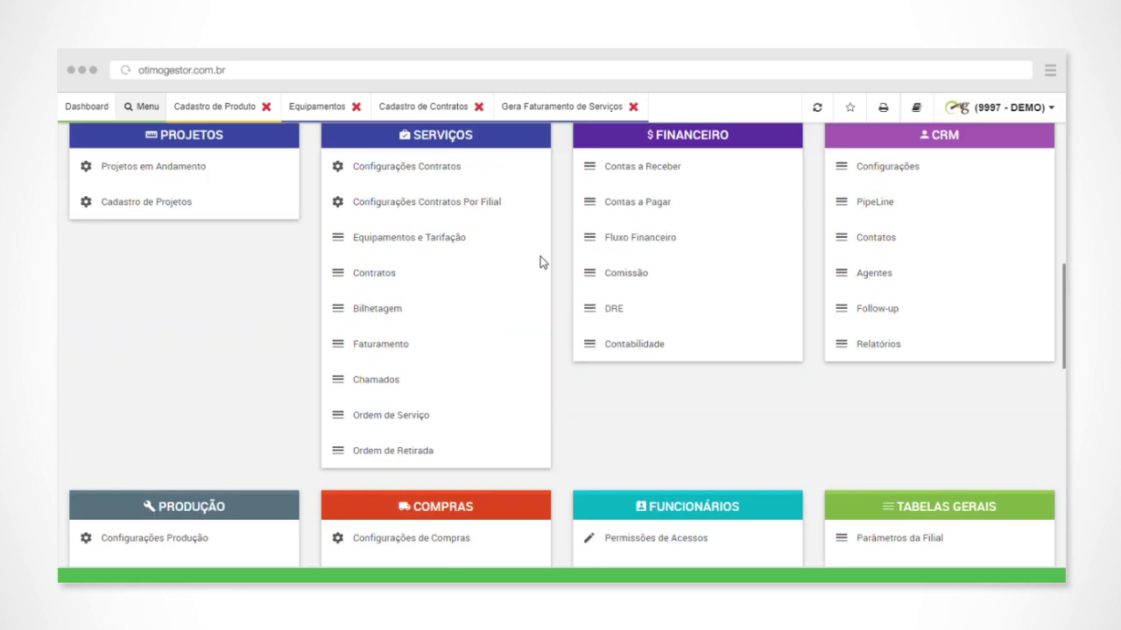
pyautogui.scroll(-2, 539, 256)
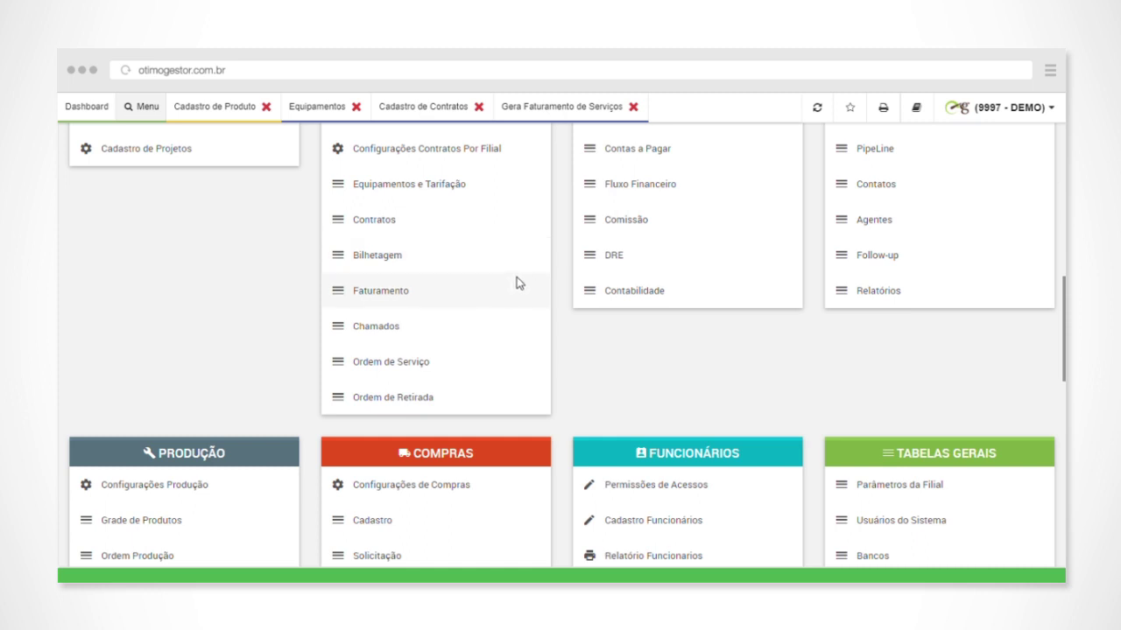
pyautogui.click(390, 323)
pyautogui.scroll(-1, 372, 319)
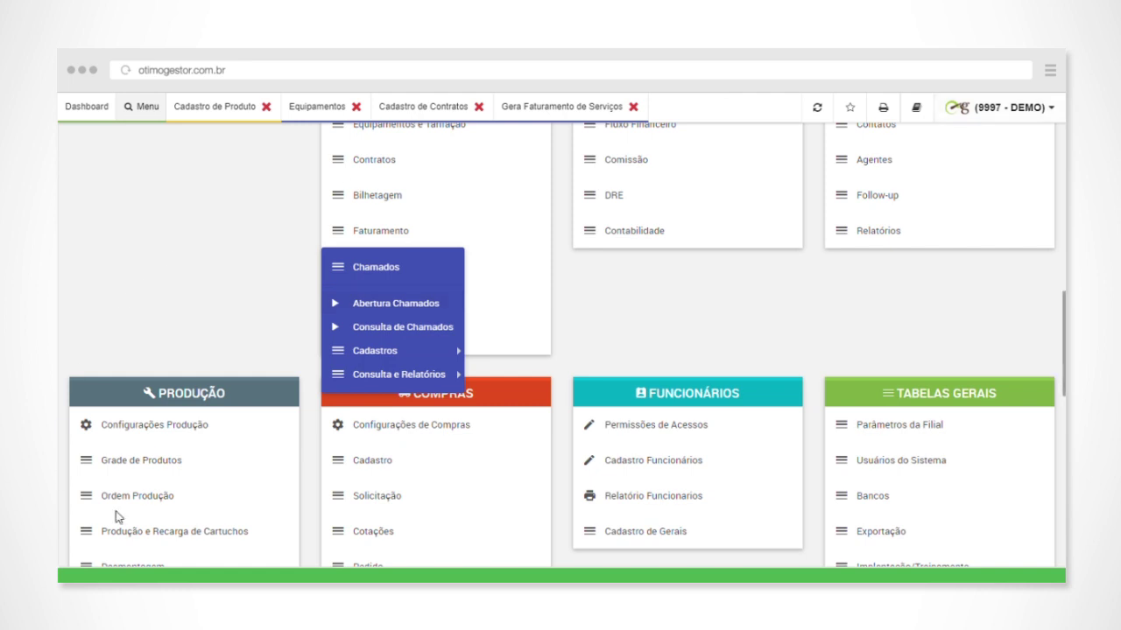
pyautogui.click(398, 328)
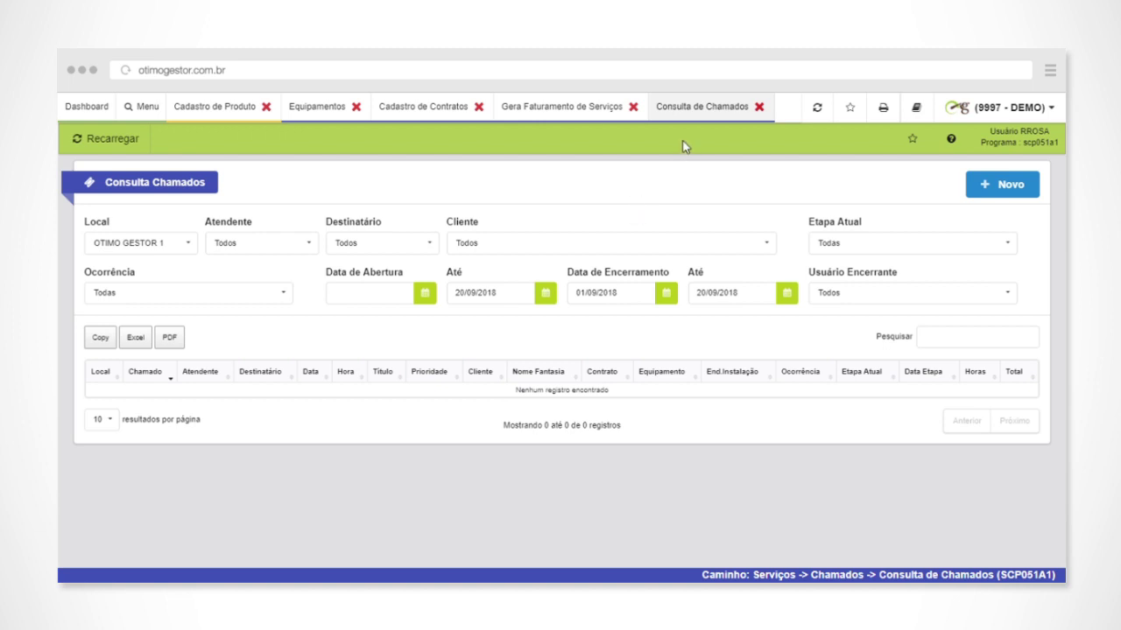
# Open Abertura Chamados from the Chamados programs of the Serviços module
pyautogui.click(151, 106)
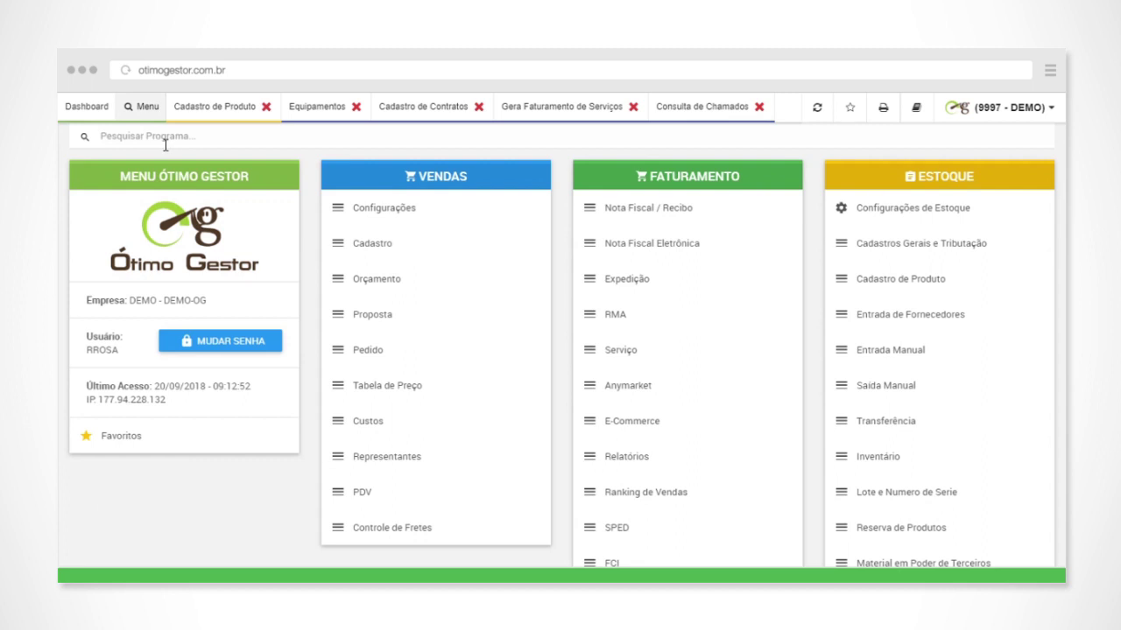
pyautogui.scroll(-2, 289, 301)
pyautogui.scroll(-3, 289, 301)
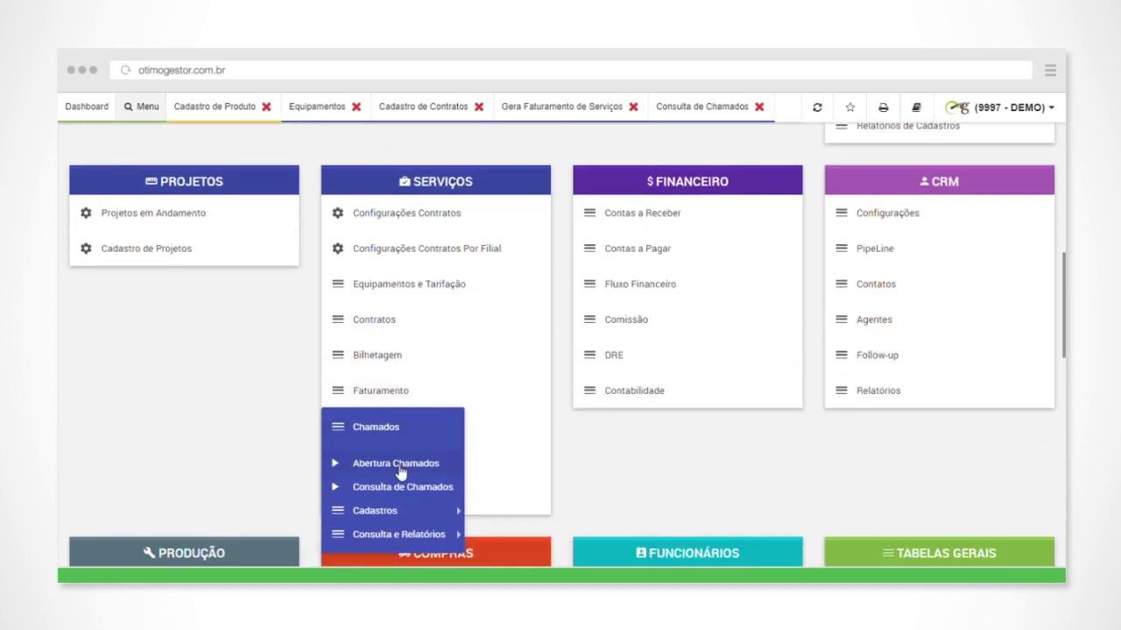
pyautogui.click(396, 466)
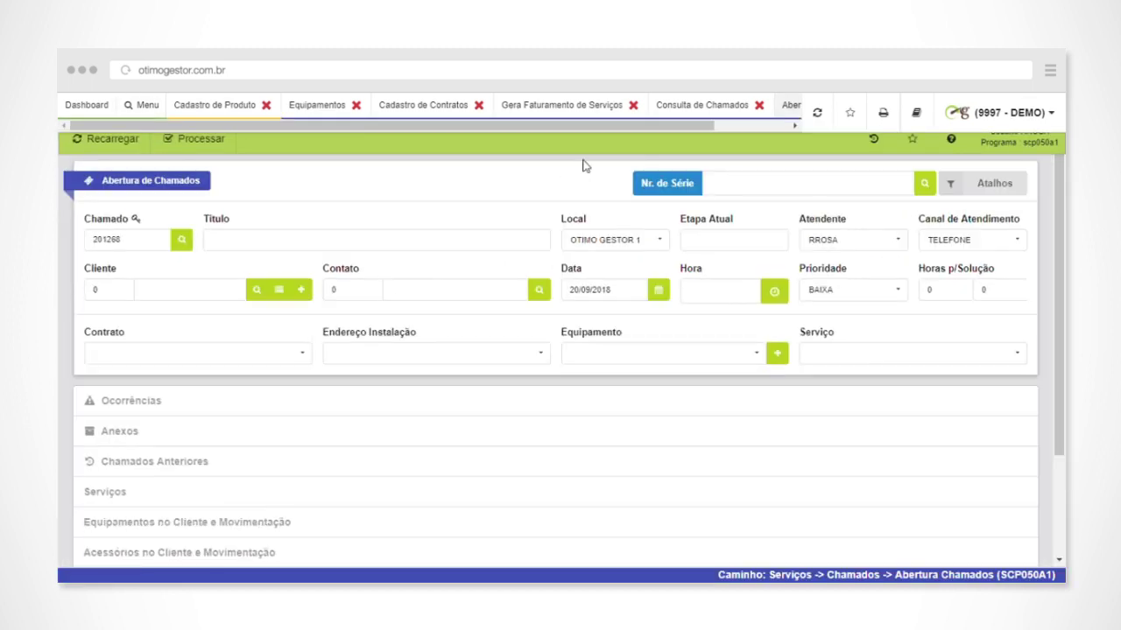
# Examine the Abertura de Chamados form, including its Nr. de Série and Contrato fields and the Anexos and Chamados Anteriores sections
pyautogui.click(712, 183)
pyautogui.click(211, 353)
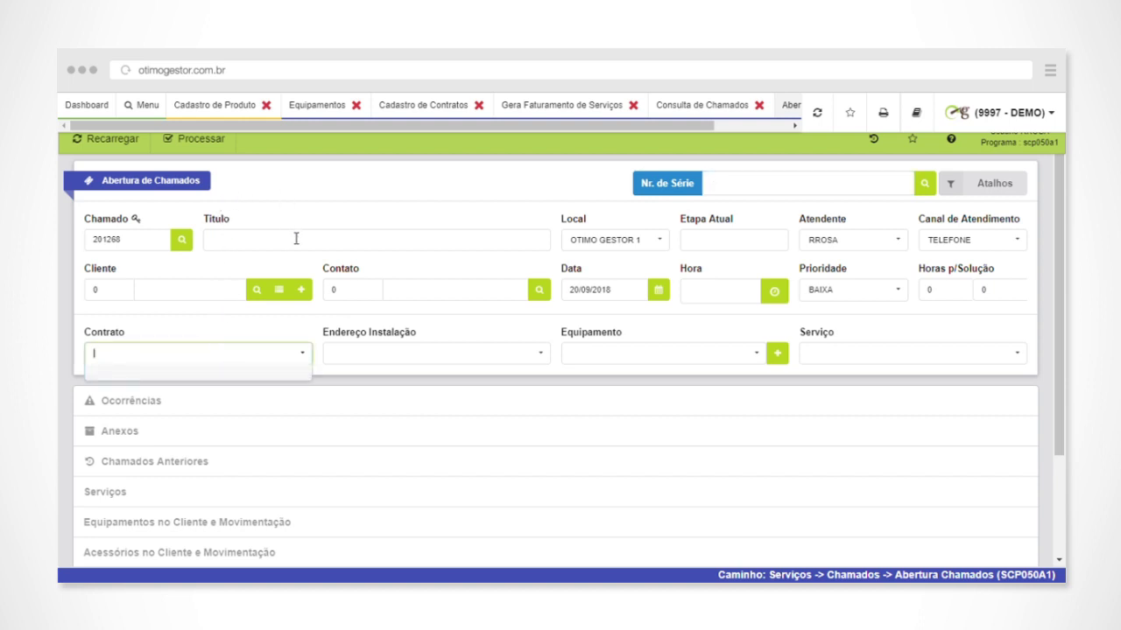
pyautogui.scroll(-1, 262, 306)
pyautogui.click(151, 355)
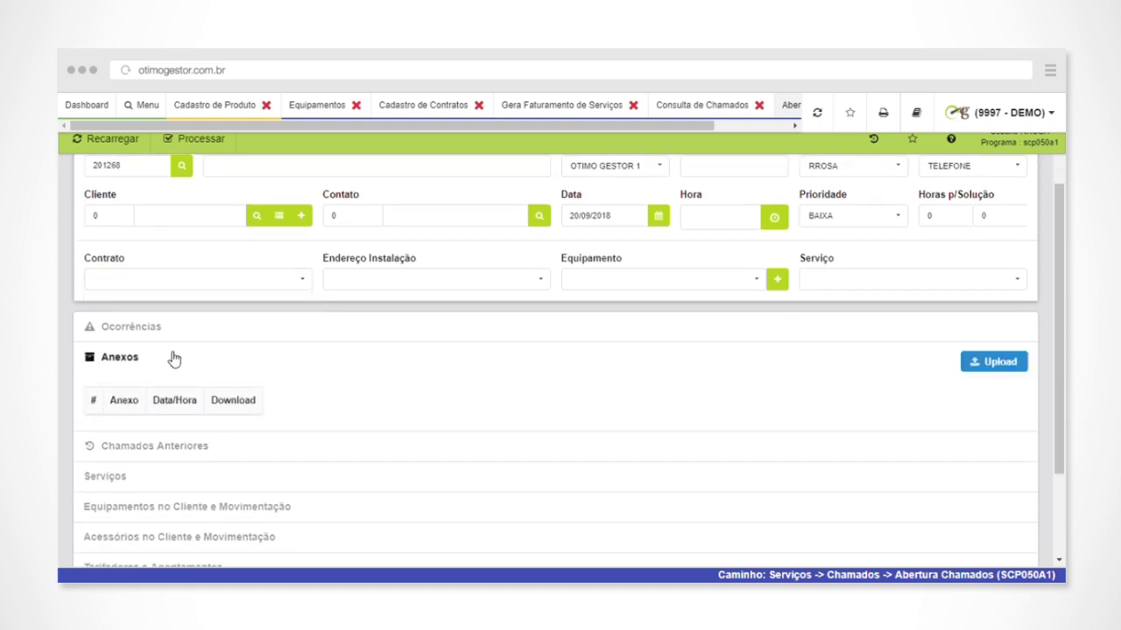
pyautogui.click(138, 357)
pyautogui.click(173, 391)
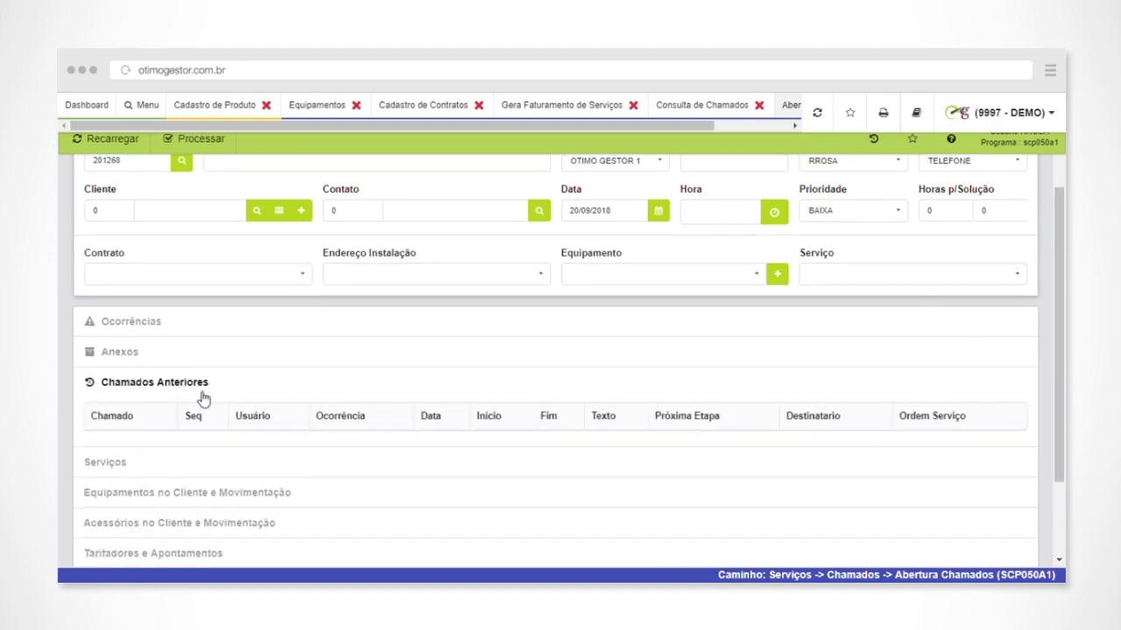
pyautogui.scroll(-2, 197, 367)
pyautogui.click(194, 280)
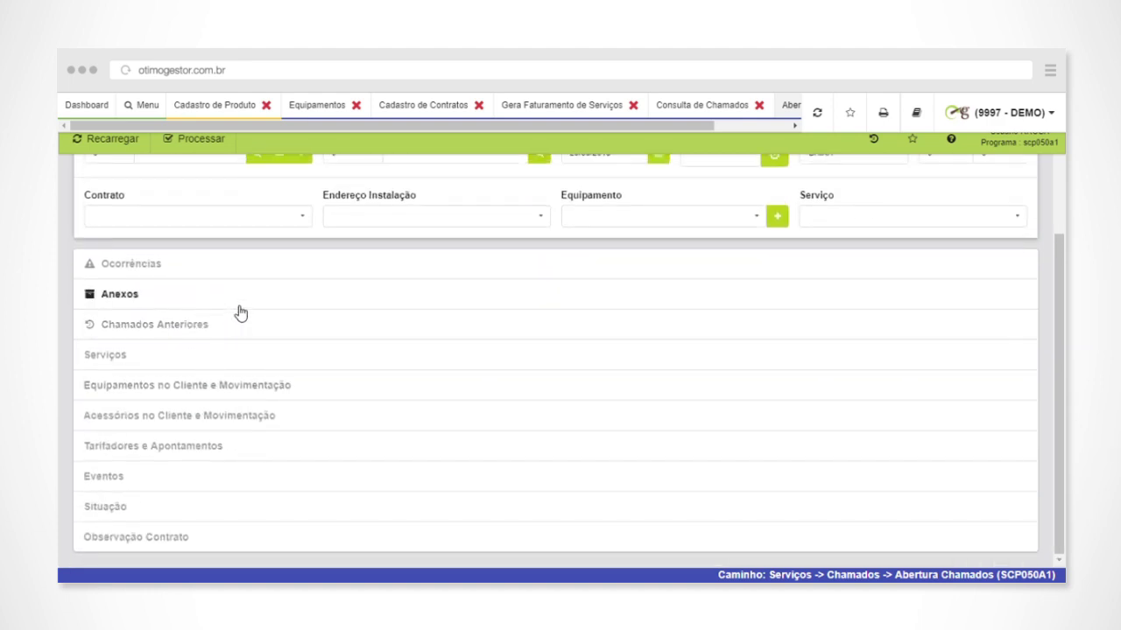
pyautogui.scroll(2, 208, 255)
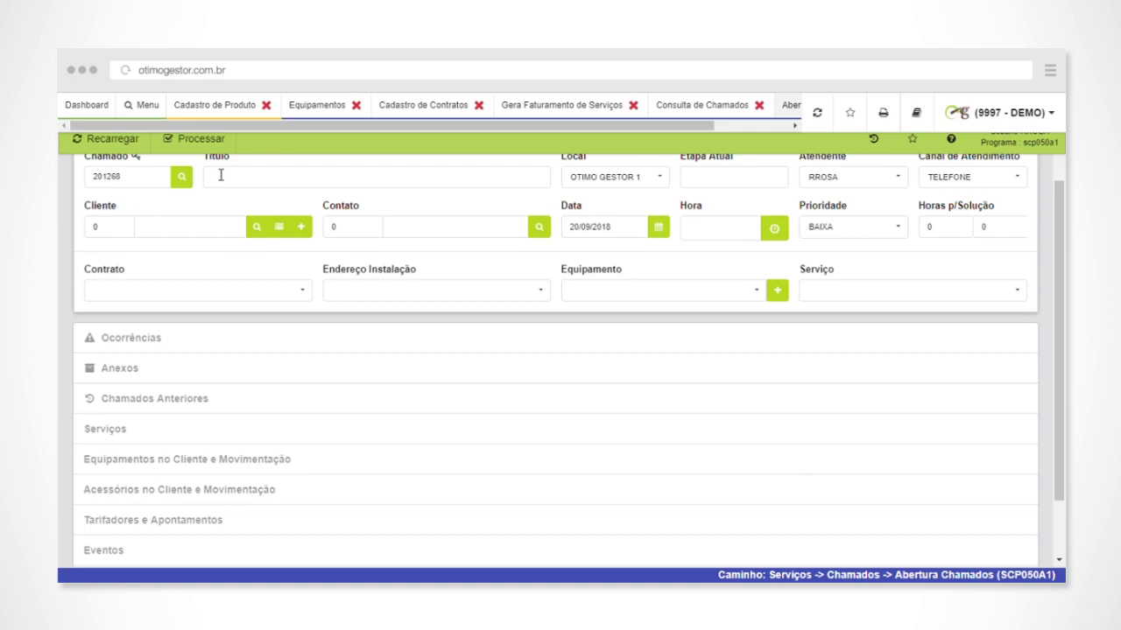
pyautogui.scroll(2, 207, 153)
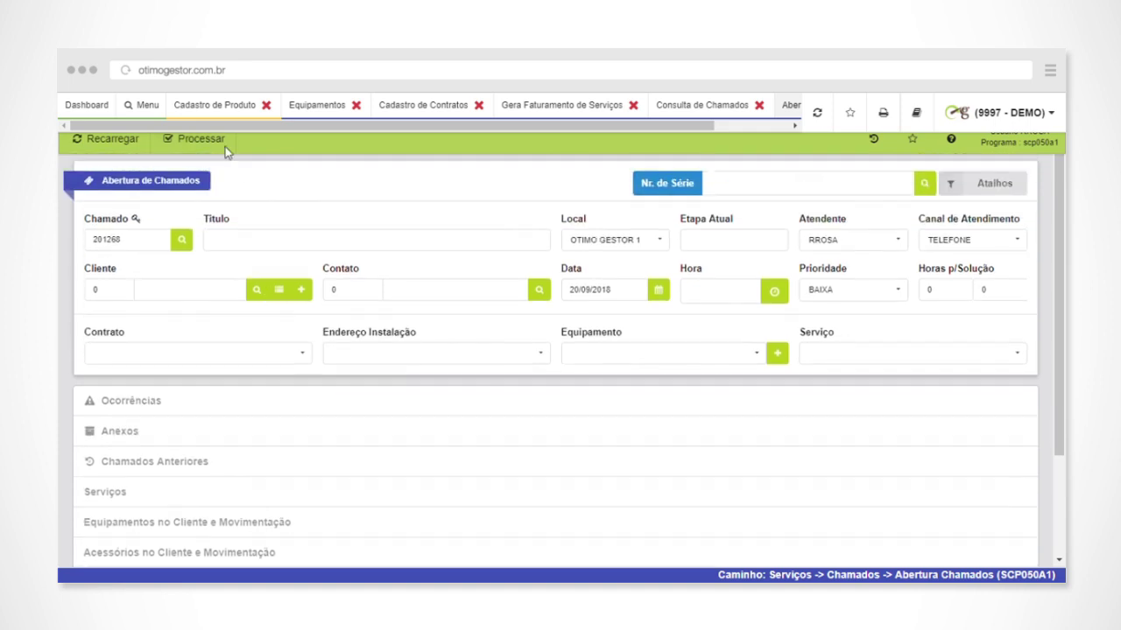
# Open Tipo de OS from the Ordem de Serviço Cadastros and review the list of registered service order types
pyautogui.click(142, 105)
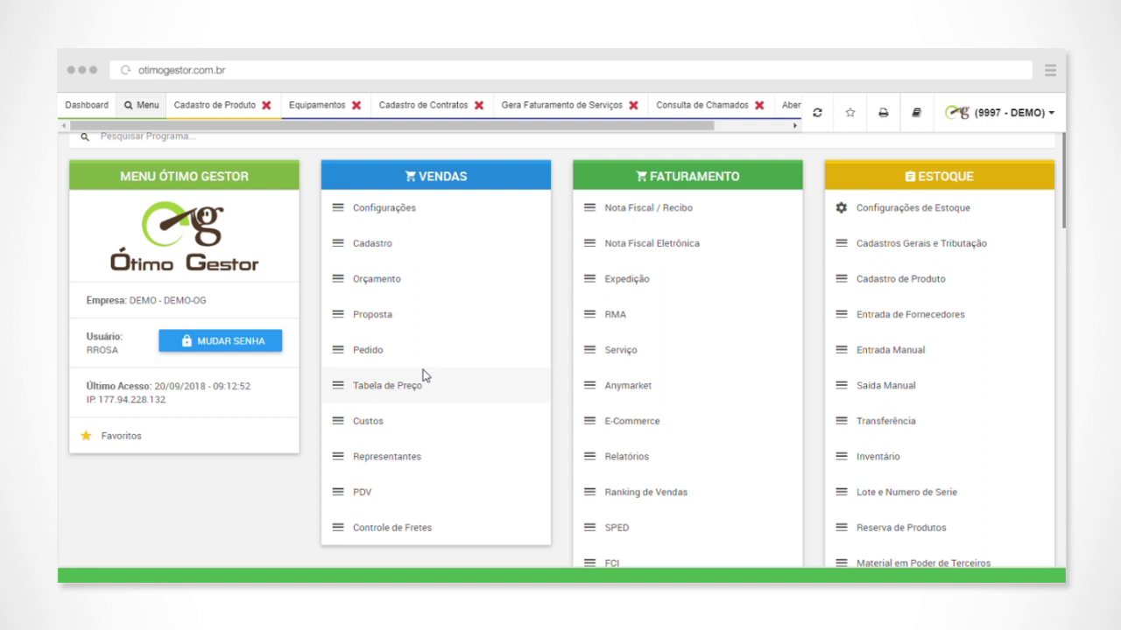
pyautogui.scroll(-5, 458, 358)
pyautogui.scroll(-5, 419, 355)
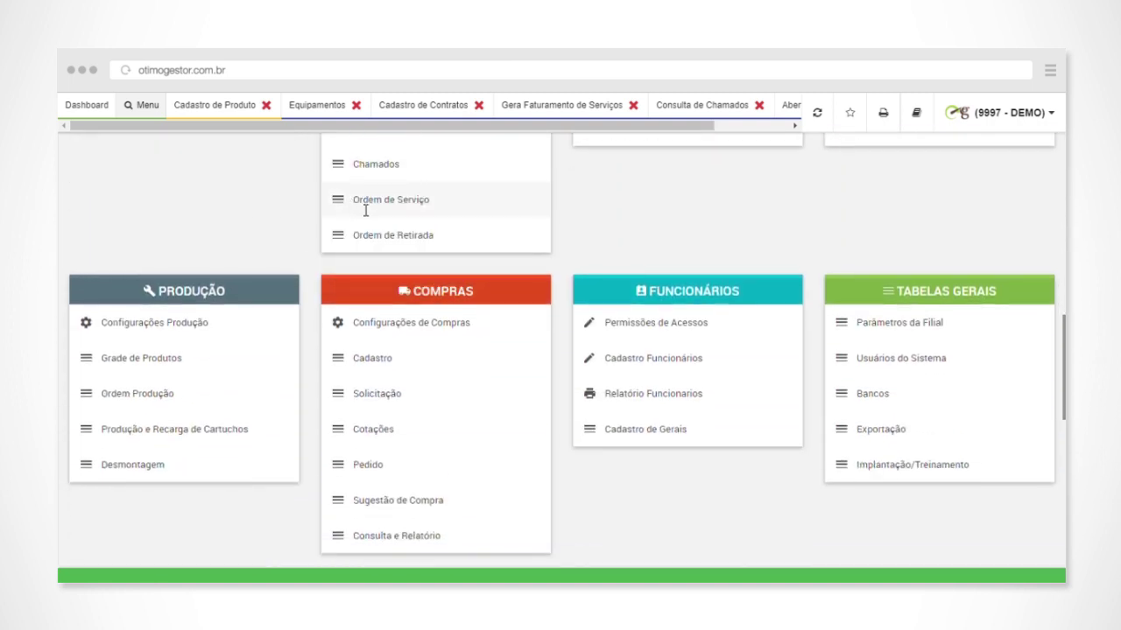
pyautogui.click(372, 203)
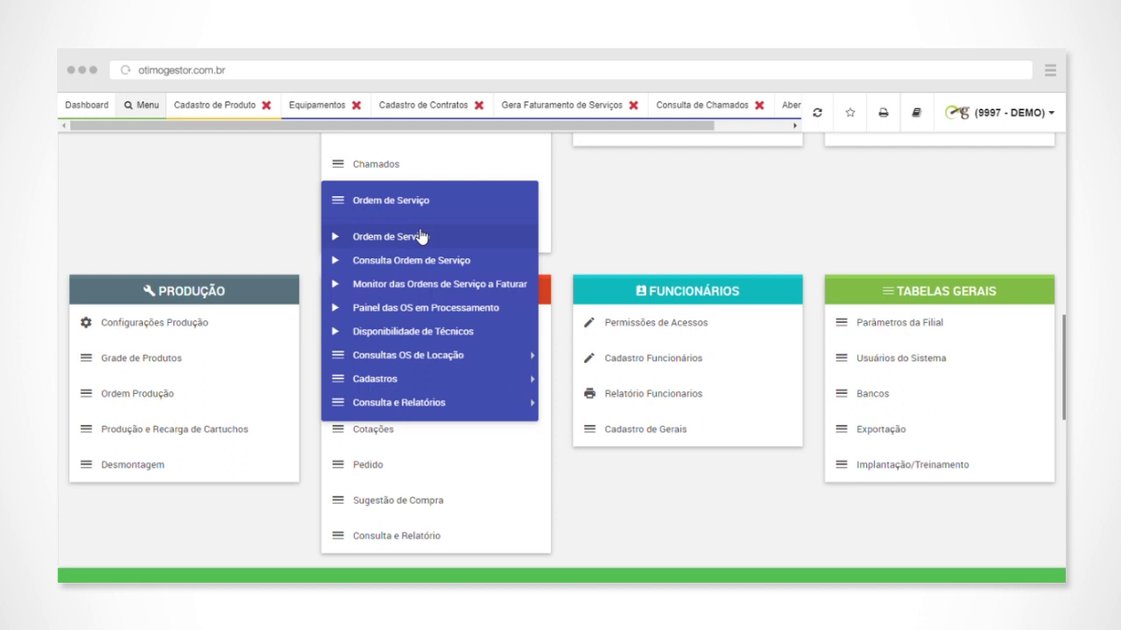
pyautogui.moveTo(482, 372)
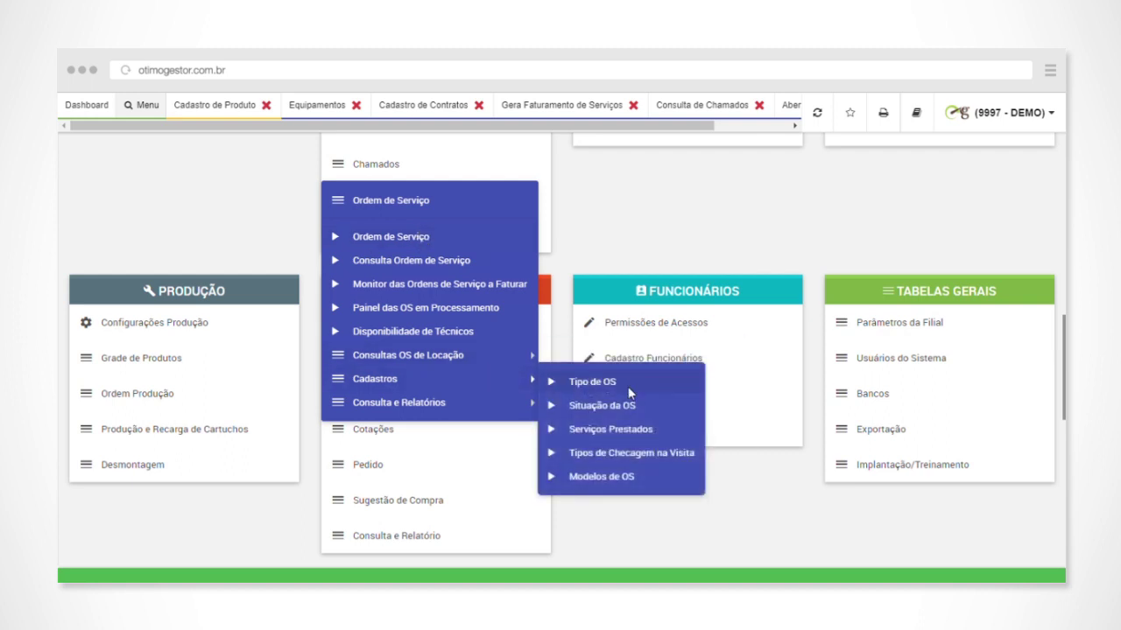
pyautogui.click(604, 382)
pyautogui.scroll(-2, 584, 298)
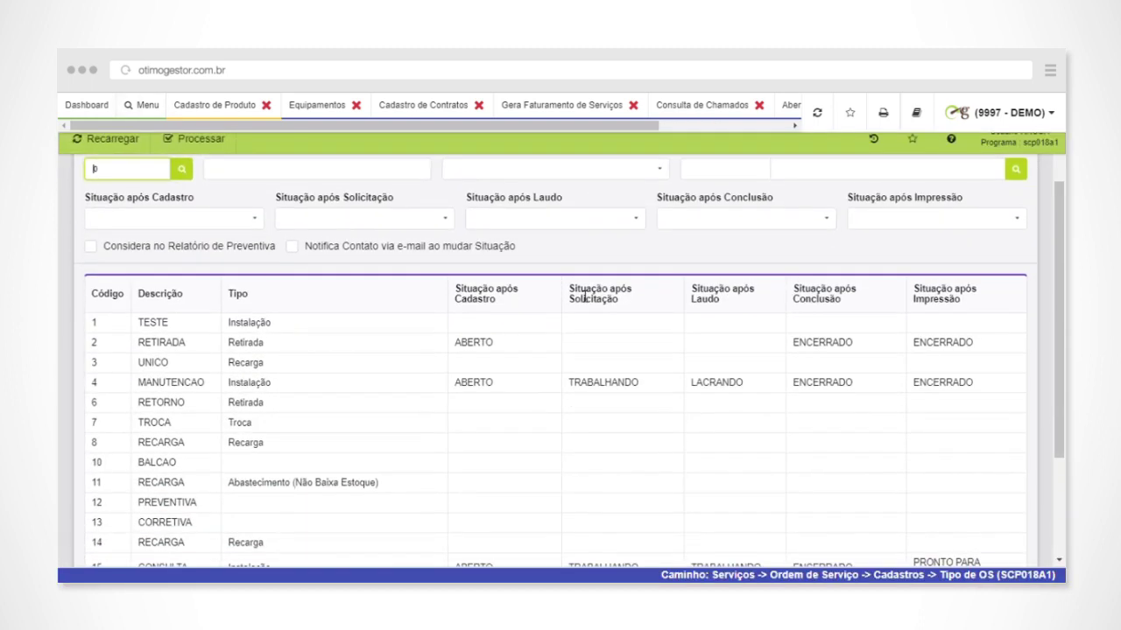
pyautogui.scroll(-1, 348, 333)
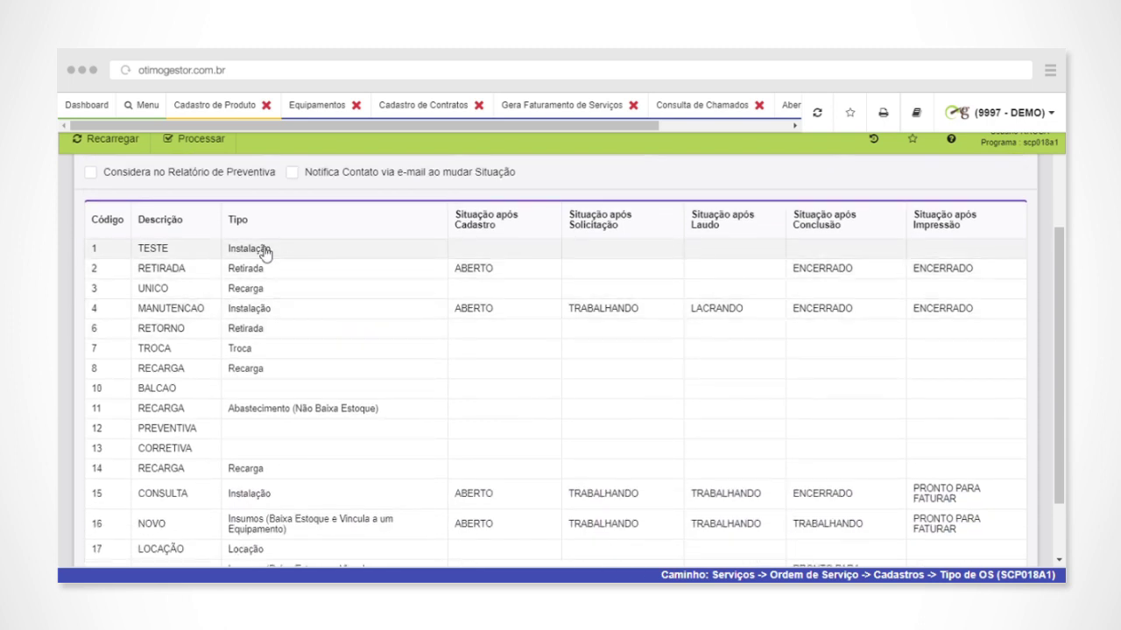
pyautogui.scroll(-1, 297, 274)
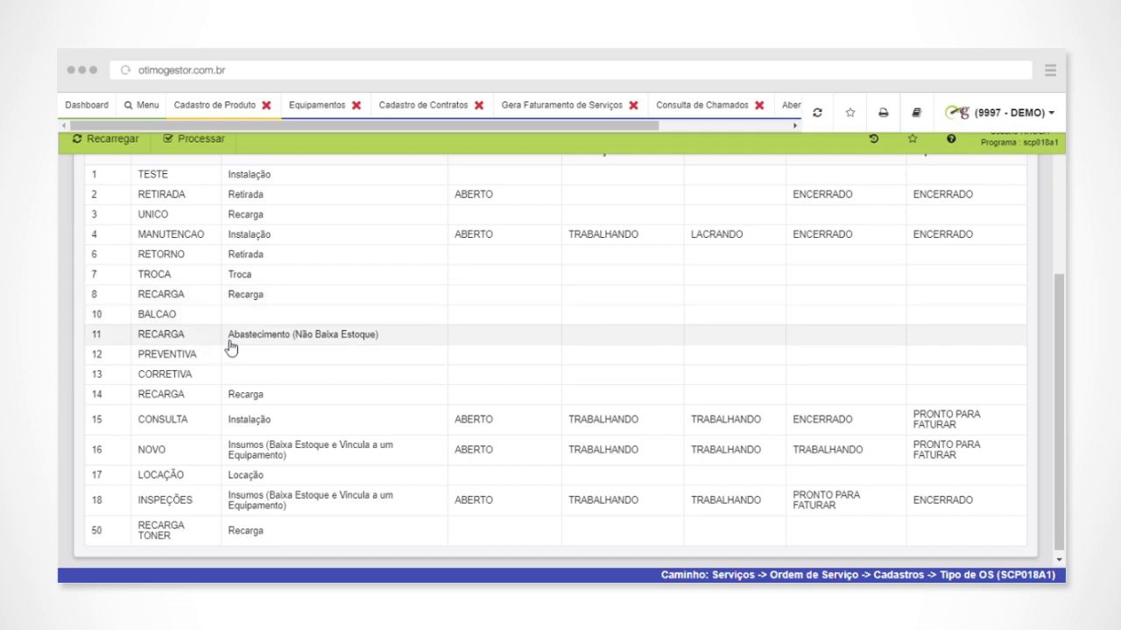
pyautogui.scroll(3, 230, 340)
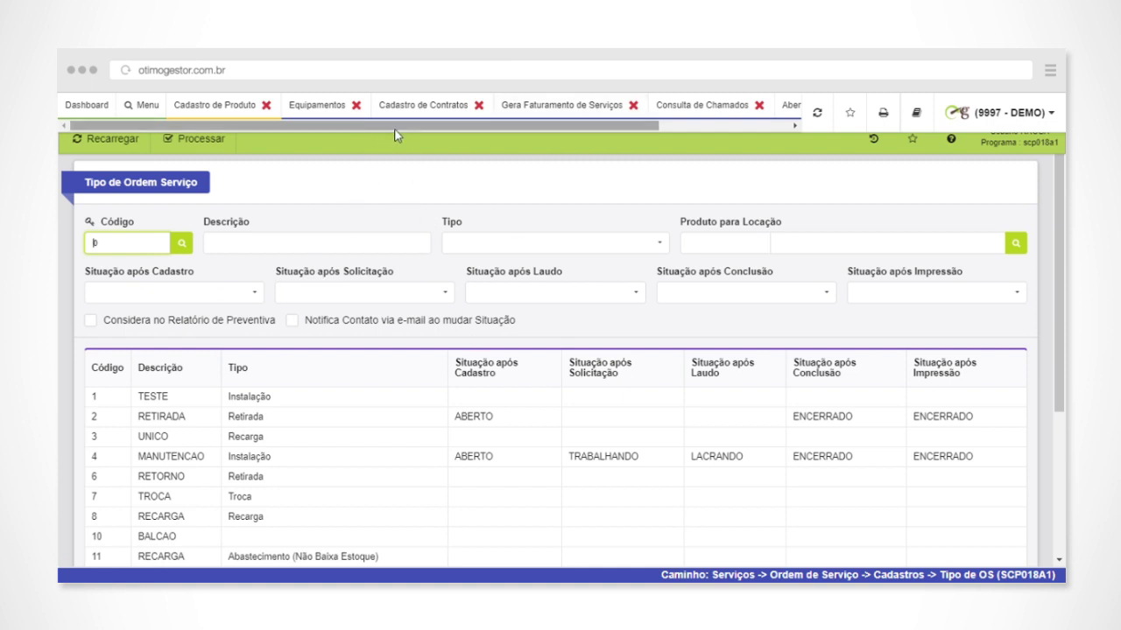
# Close all the open program tabs at once with Fechar Abas
pyautogui.moveTo(383, 129); pyautogui.dragTo(698, 143)
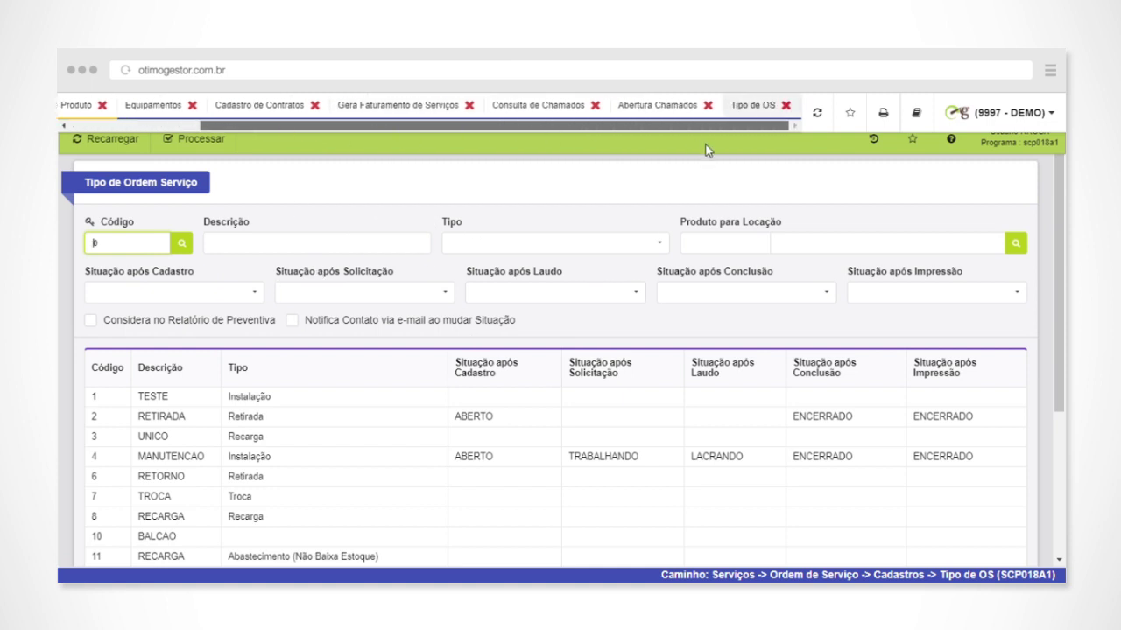
pyautogui.click(967, 114)
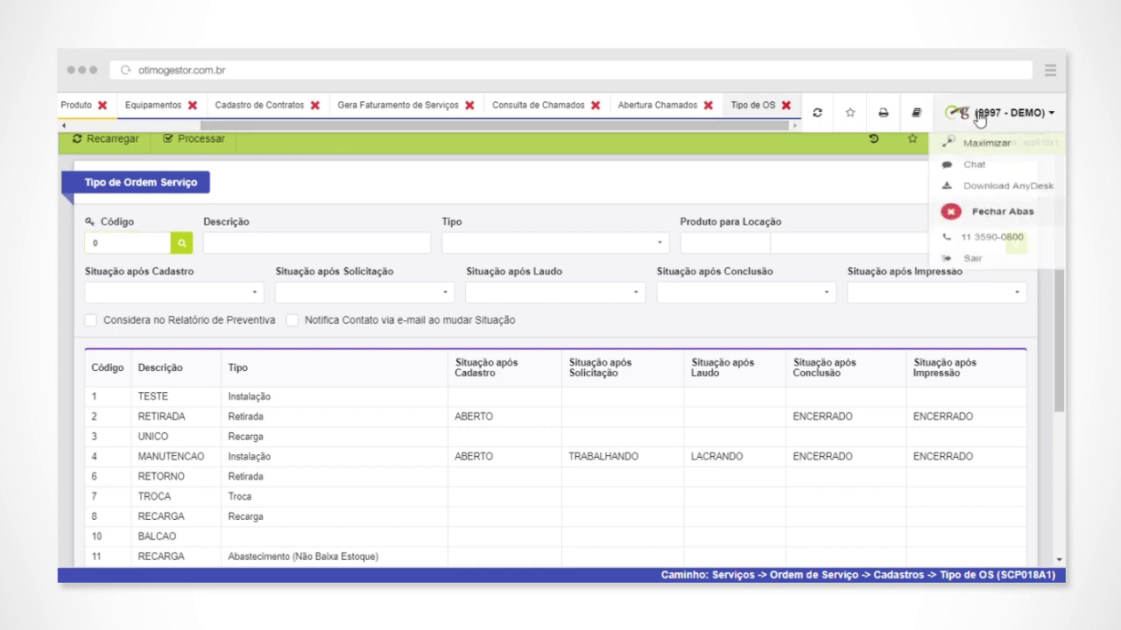
pyautogui.click(989, 226)
# Open the Ordem de Serviço program from the Serviços module
pyautogui.scroll(-10, 458, 318)
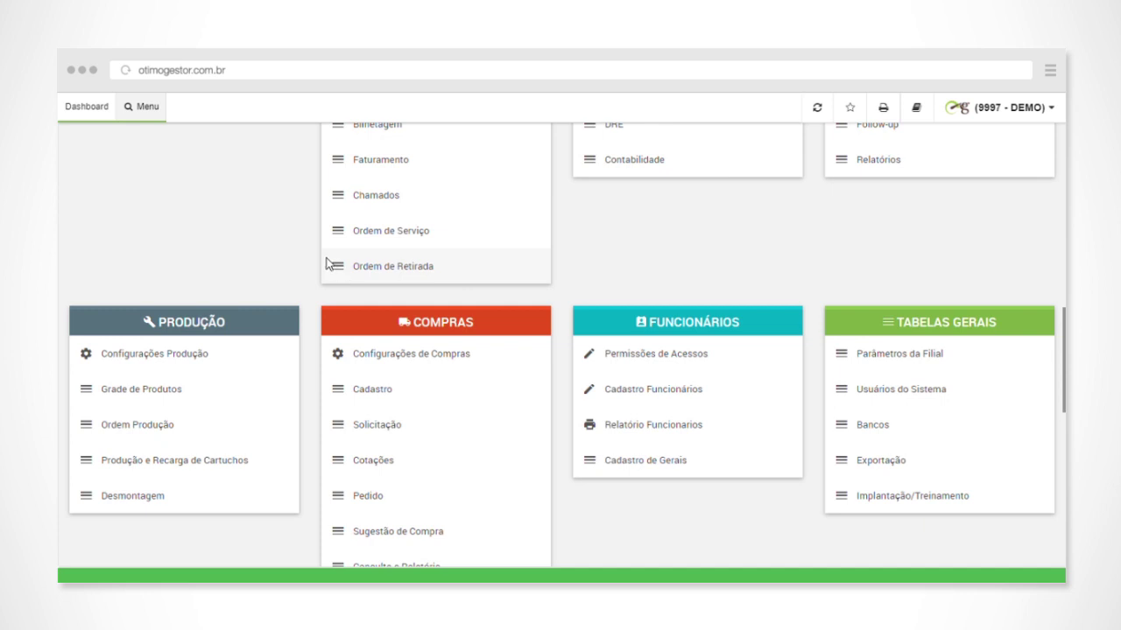
pyautogui.moveTo(335, 223)
pyautogui.mouseDown()
pyautogui.moveTo(338, 198)
pyautogui.moveTo(339, 235)
pyautogui.mouseUp()
pyautogui.click(339, 234)
pyautogui.click(420, 268)
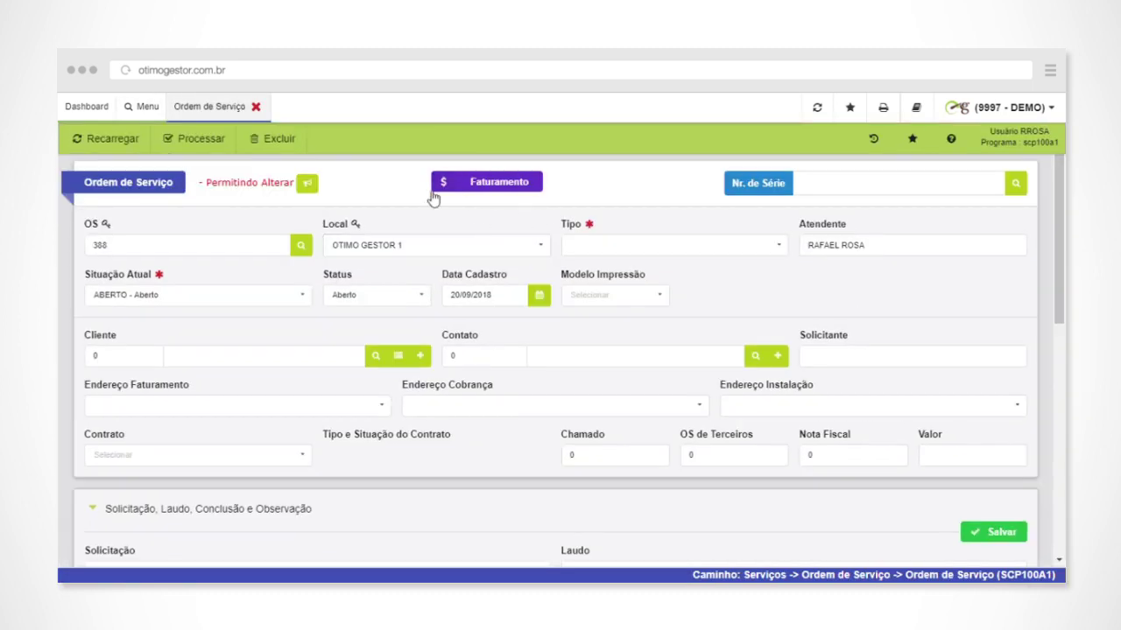
# Open Painel das OS em Processamento from the Ordem de Serviço programs
pyautogui.click(145, 108)
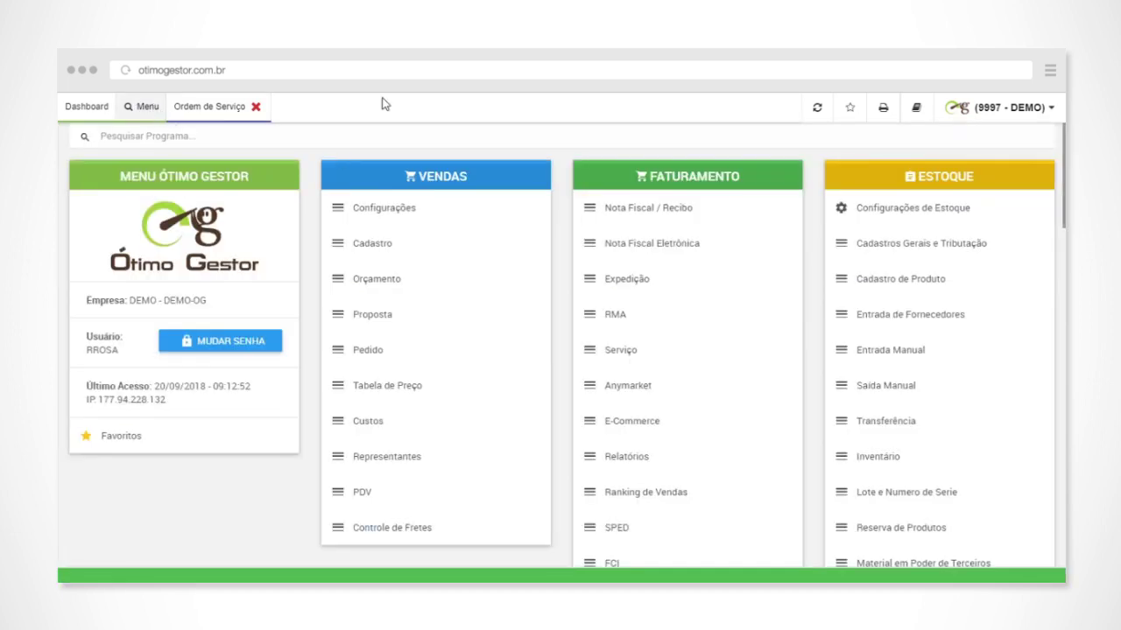
pyautogui.scroll(-5, 317, 230)
pyautogui.scroll(-3, 362, 278)
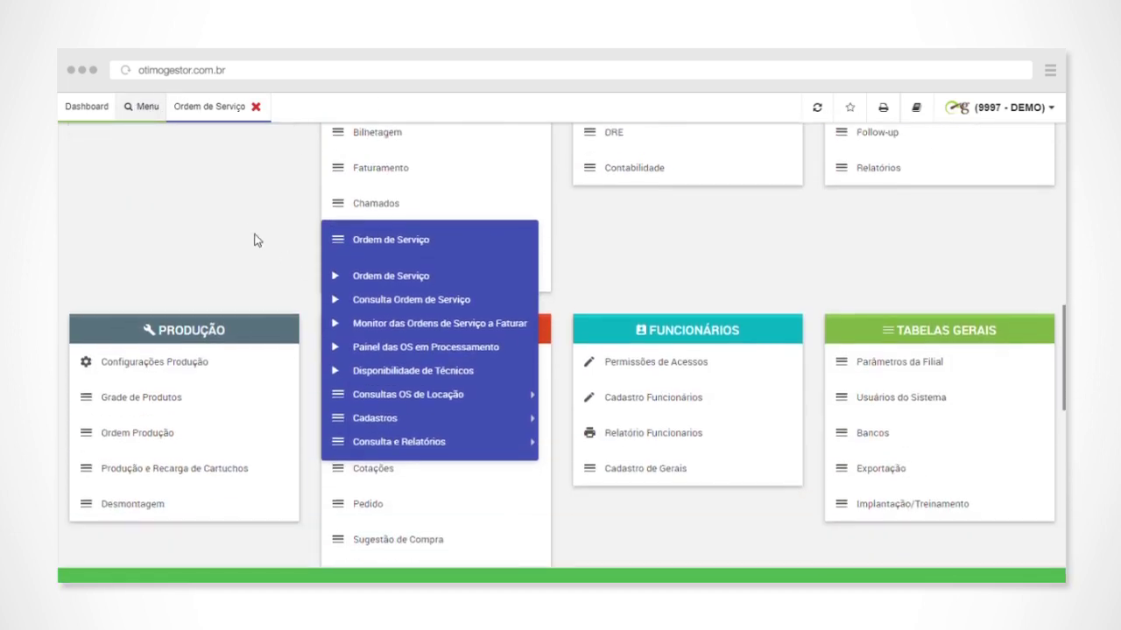
pyautogui.click(337, 234)
pyautogui.click(420, 342)
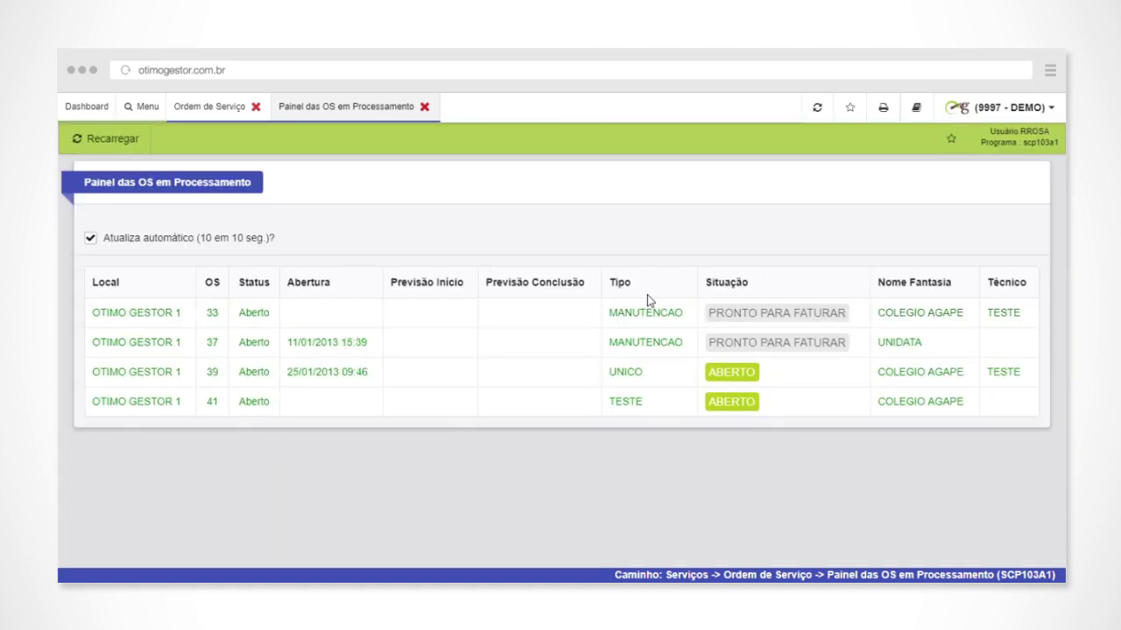
# Load COLEGIO AGAPE's RECARGA service order dated 15/06/2018 in the Ordem de Serviço form and open its print preview
pyautogui.click(232, 106)
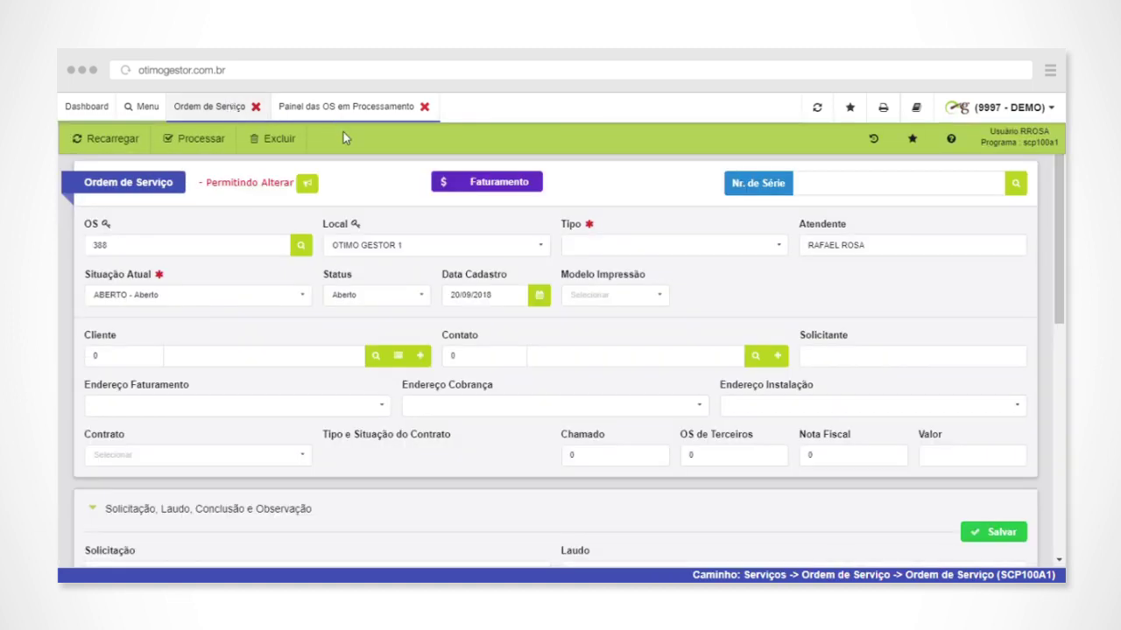
pyautogui.click(301, 247)
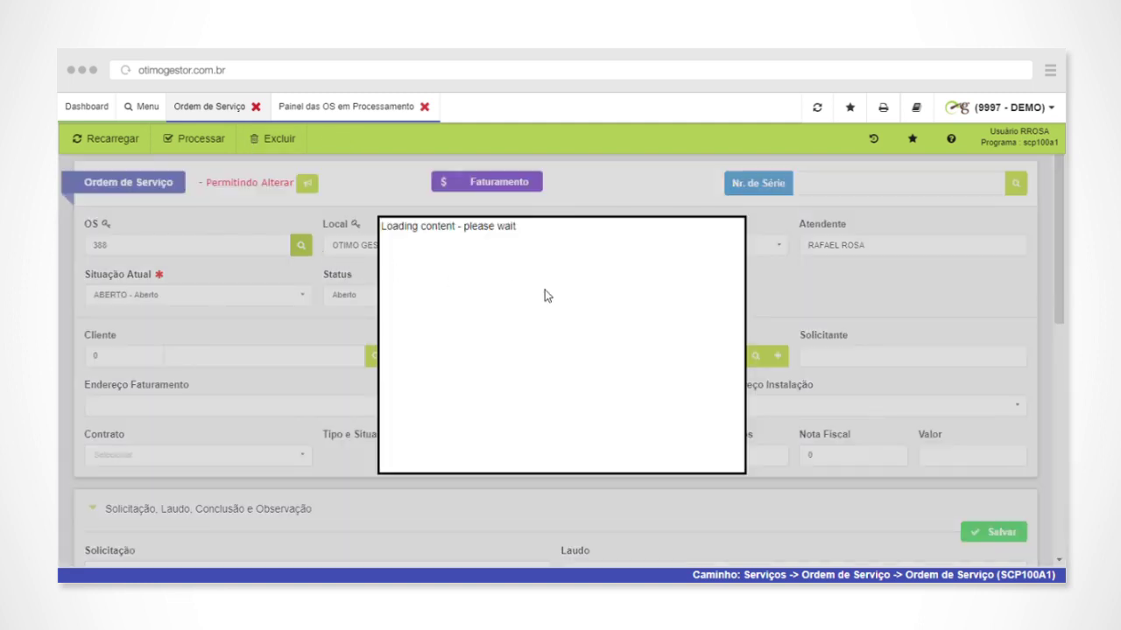
pyautogui.click(613, 386)
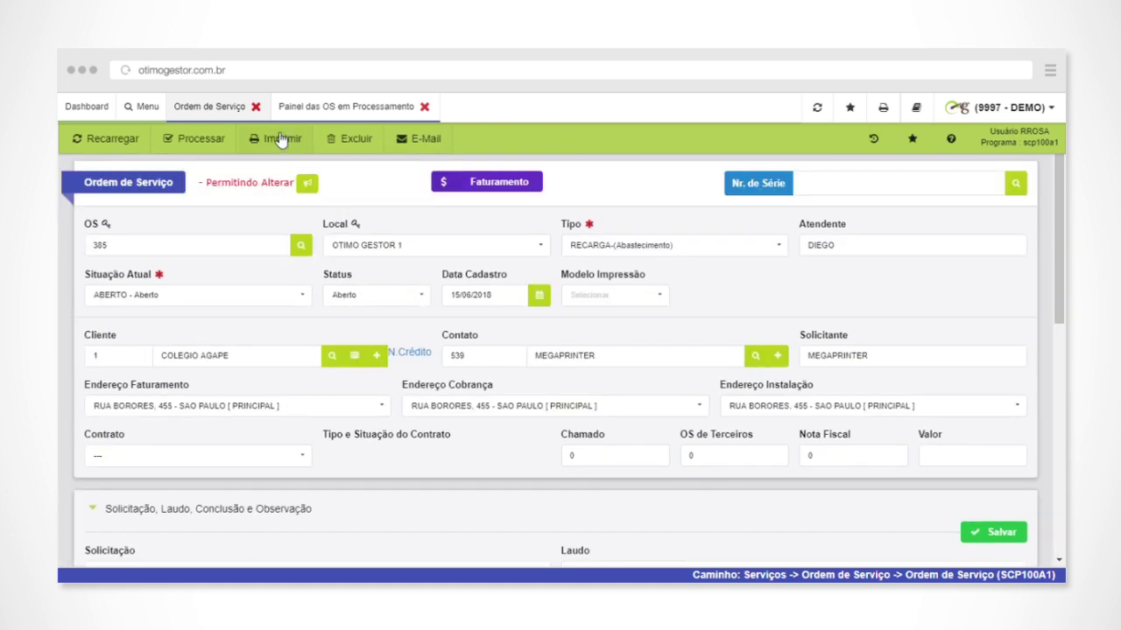
pyautogui.click(282, 138)
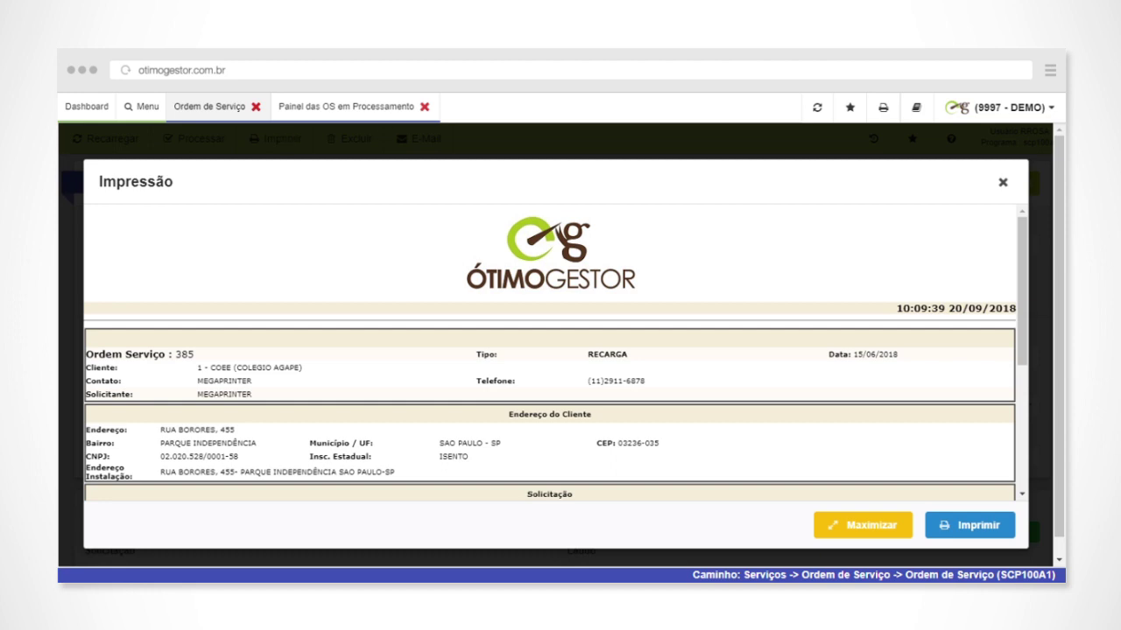
# Close the print preview, review the Solicitação, Laudo, Conclusão e Observação fields of the service order, and collapse that section
pyautogui.click(1004, 184)
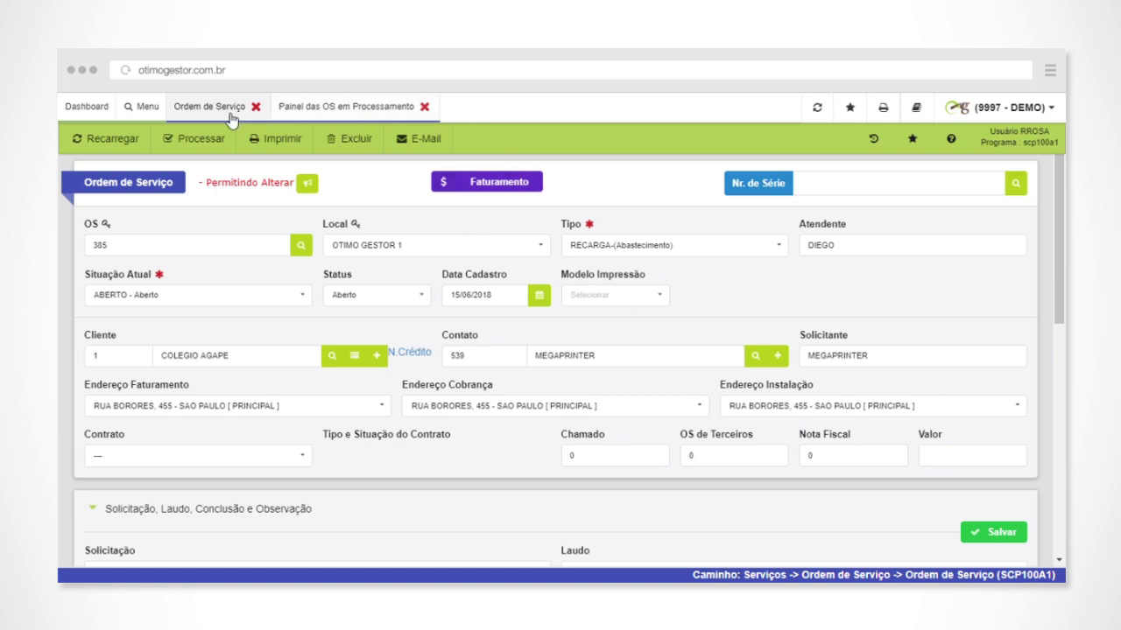
pyautogui.scroll(-2, 345, 272)
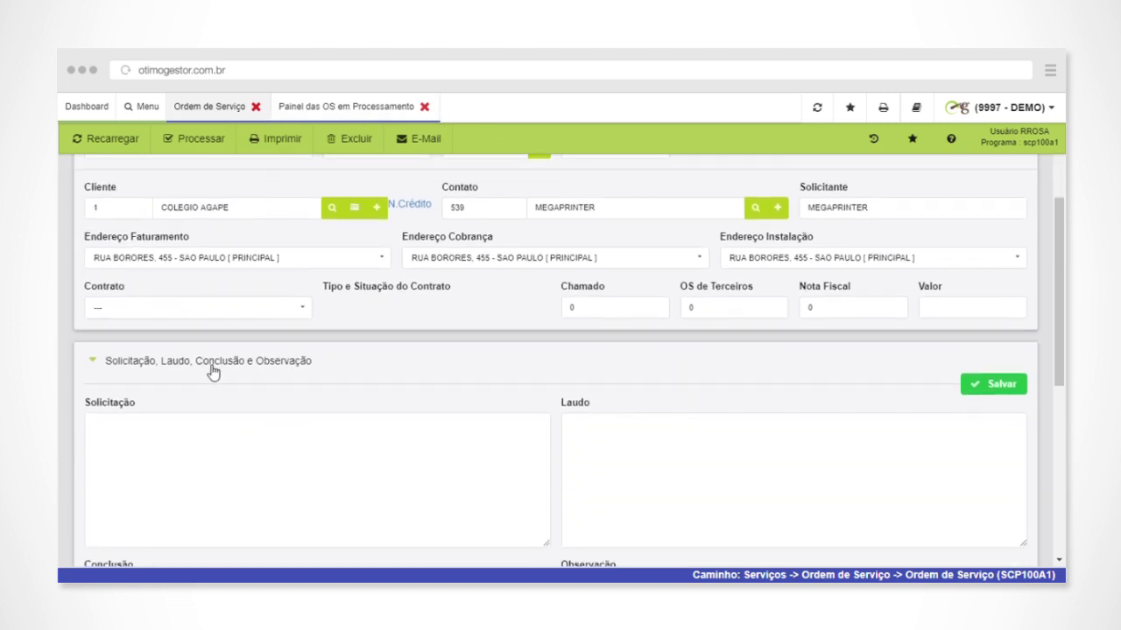
pyautogui.scroll(-1, 211, 371)
pyautogui.scroll(-2, 630, 397)
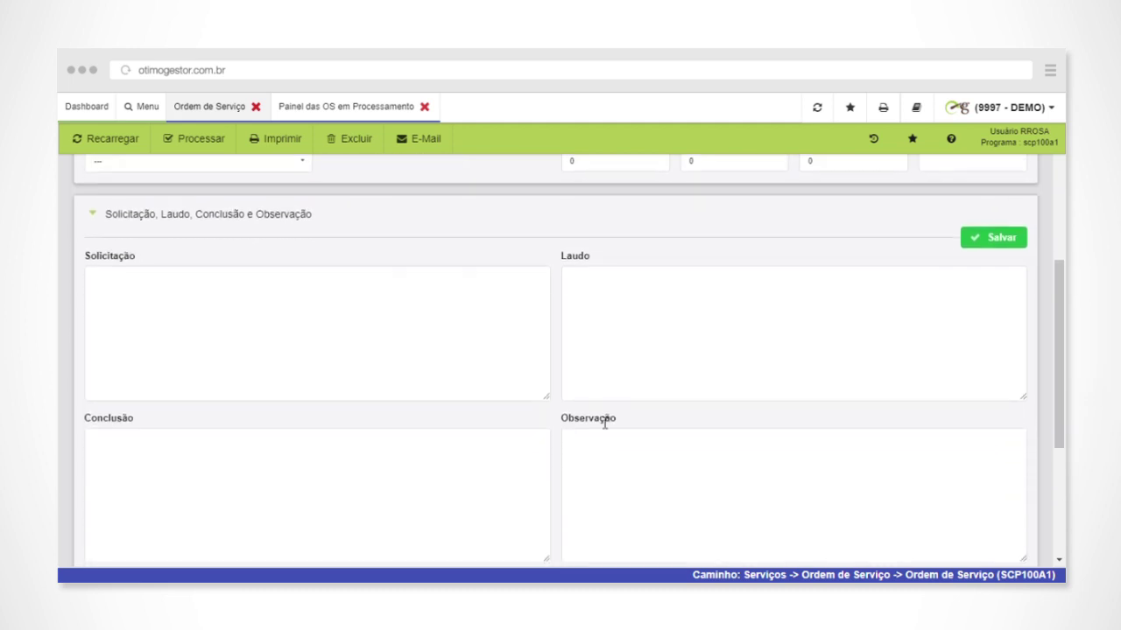
pyautogui.scroll(2, 158, 278)
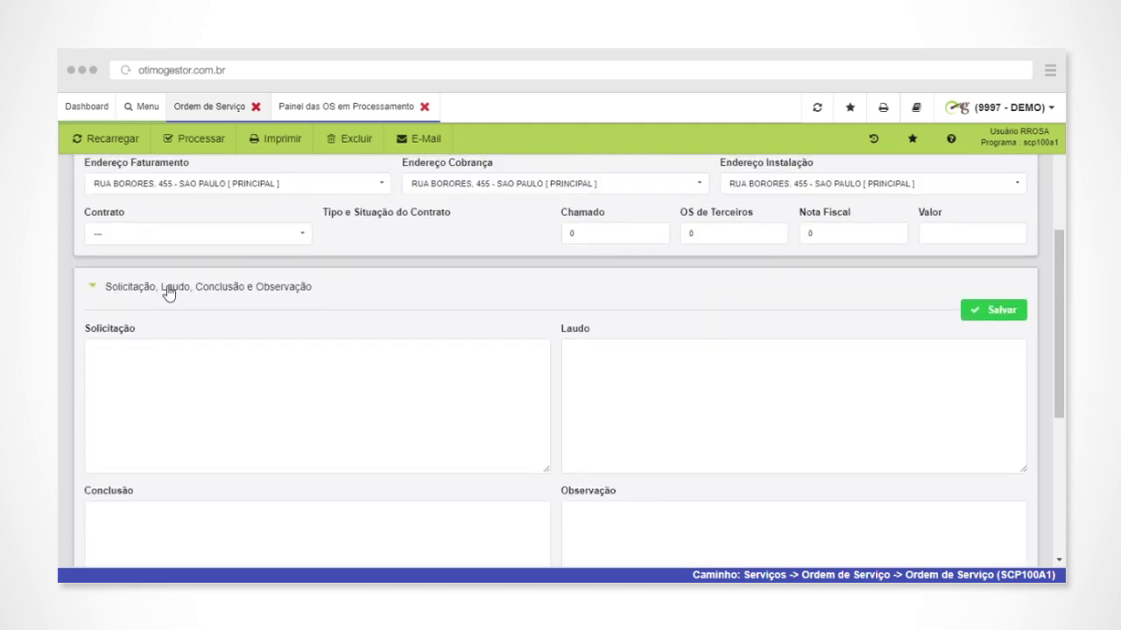
pyautogui.click(171, 292)
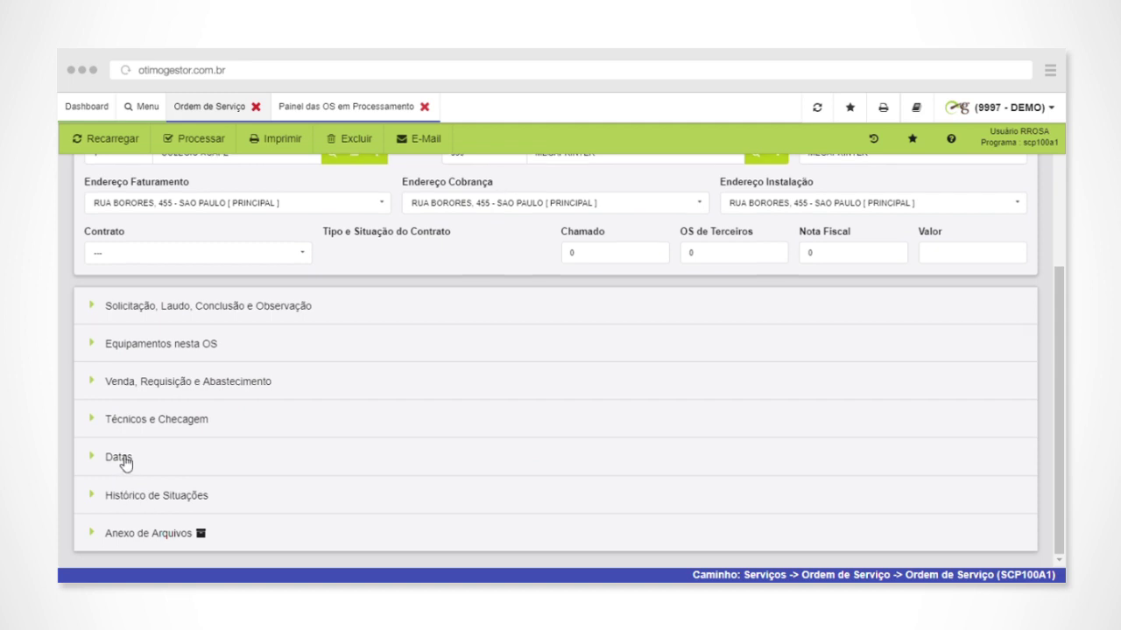
# Expand the service order's Datas section, look through the available date types, and collapse the section
pyautogui.click(121, 459)
pyautogui.click(173, 396)
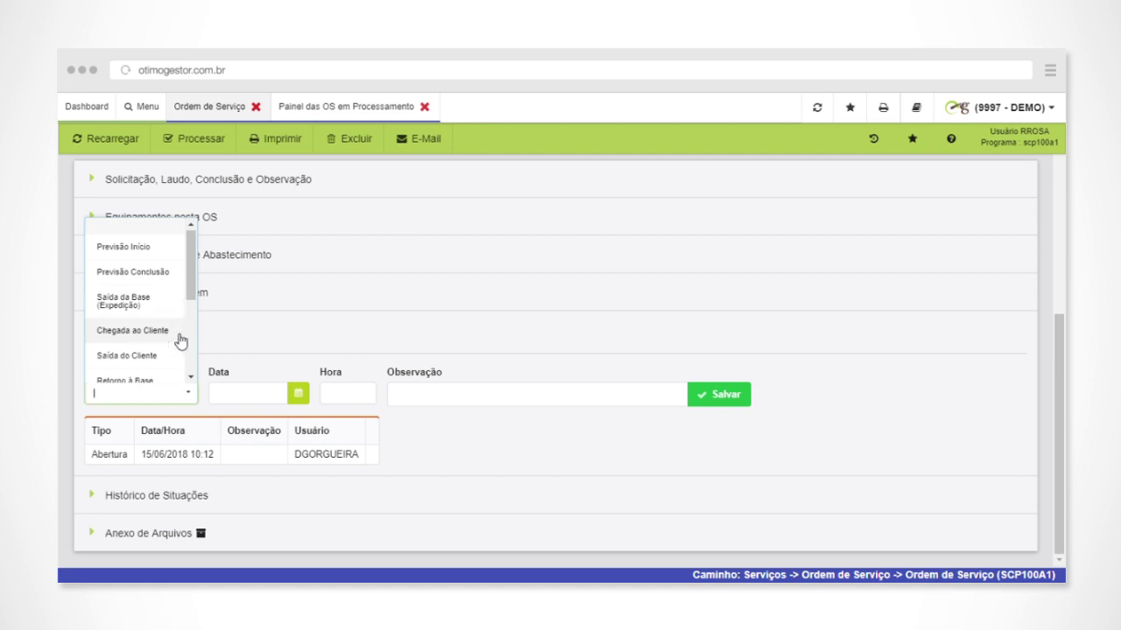
pyautogui.click(280, 333)
pyautogui.click(290, 368)
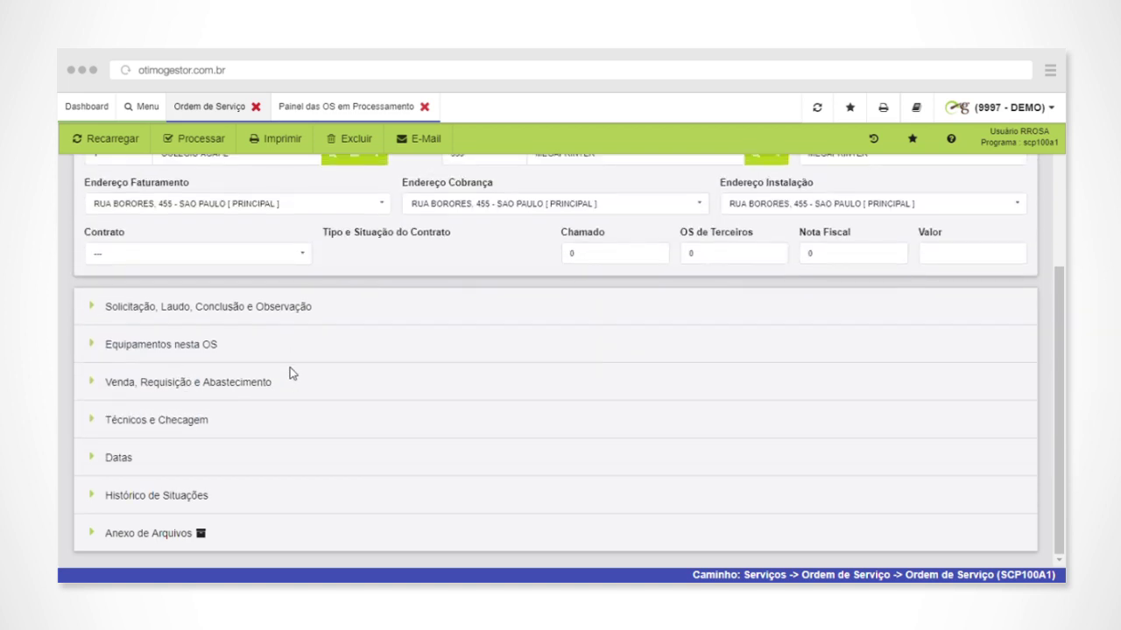
# Review the assigned technicians and the Tipo de Checagem options in Técnicos e Checagem, and collapse the section
pyautogui.click(159, 420)
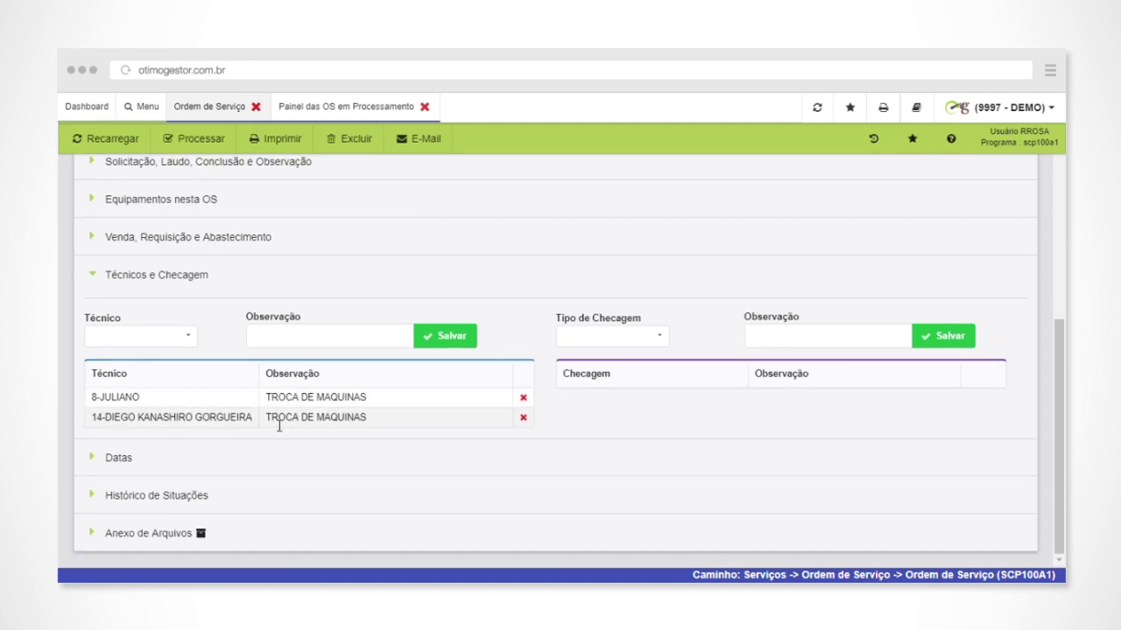
pyautogui.click(356, 348)
pyautogui.click(642, 336)
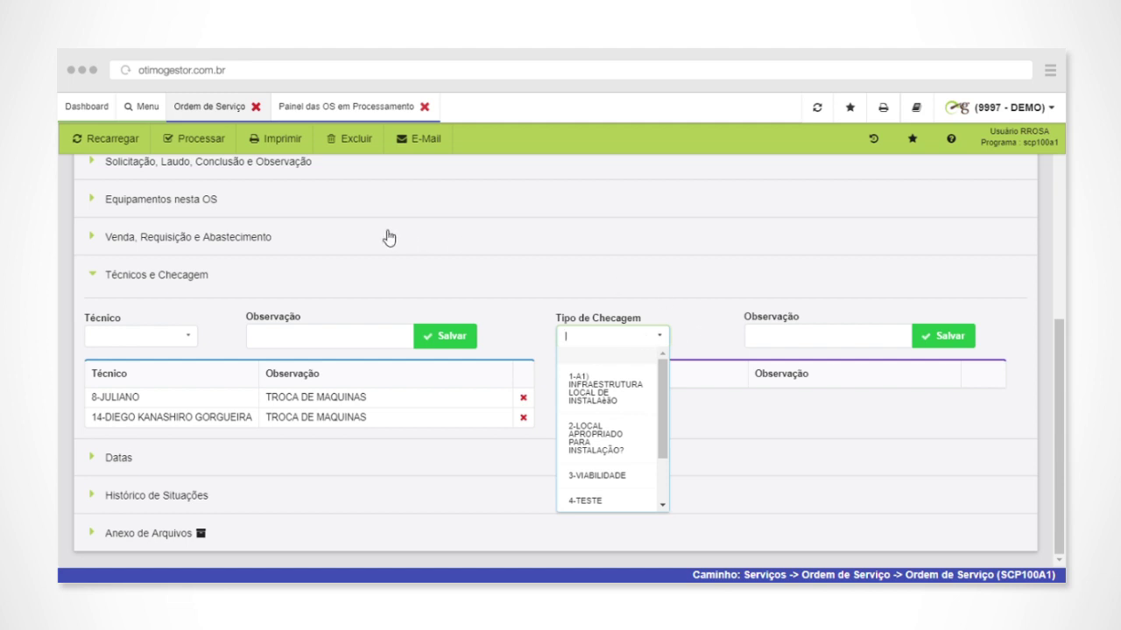
pyautogui.click(179, 276)
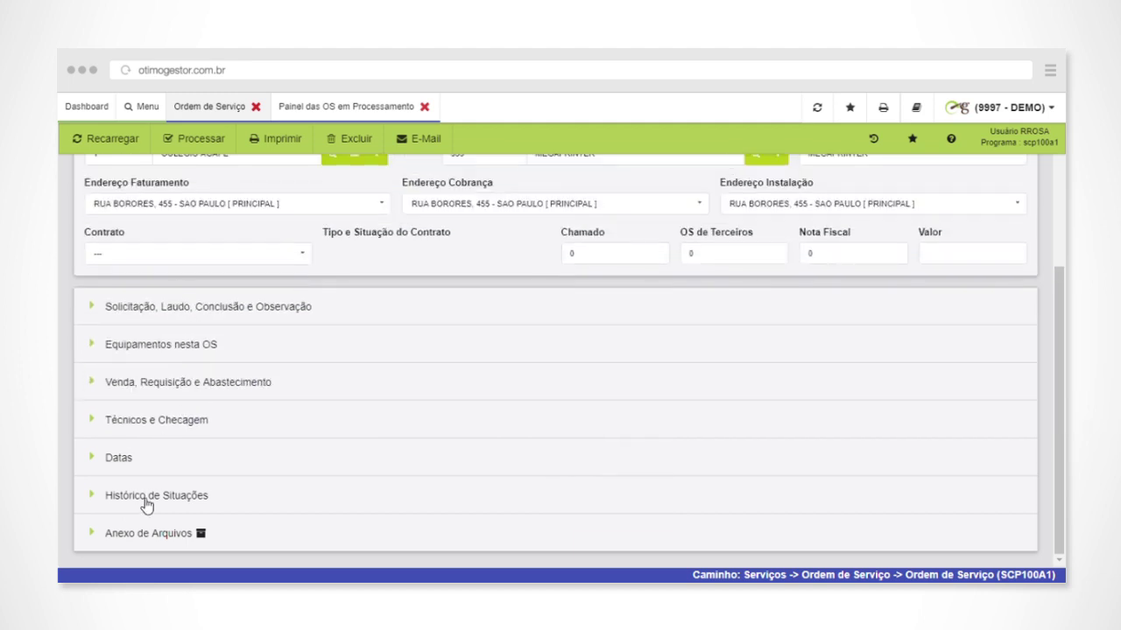
# Expand Histórico de Situações and look through the Situação Atual options without changing the order's situation
pyautogui.click(147, 497)
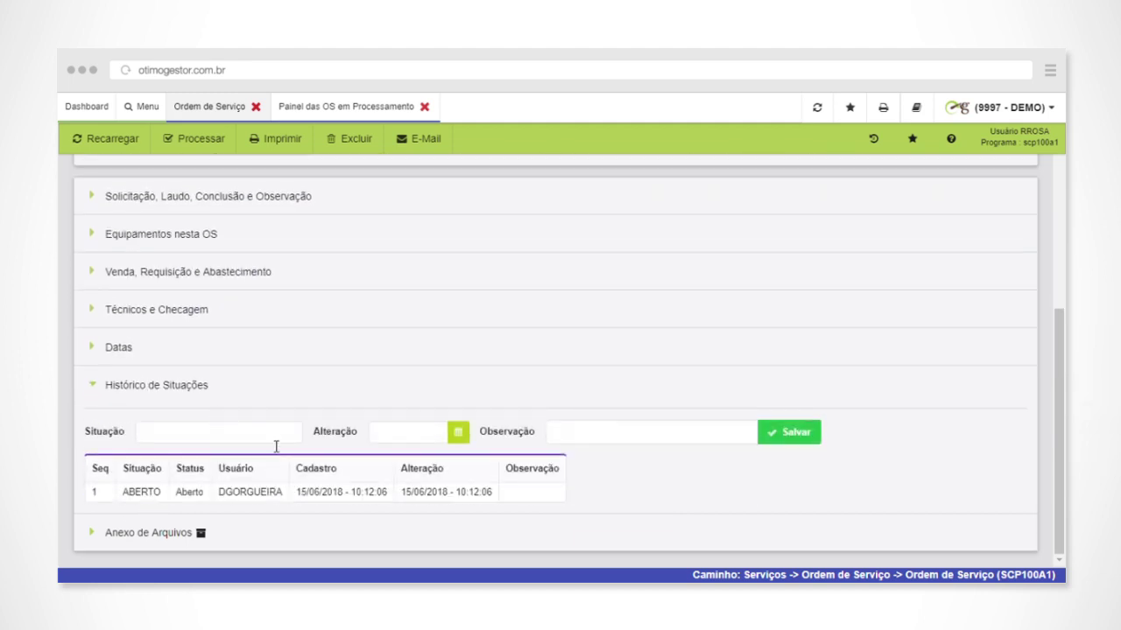
pyautogui.scroll(5, 274, 449)
pyautogui.click(193, 295)
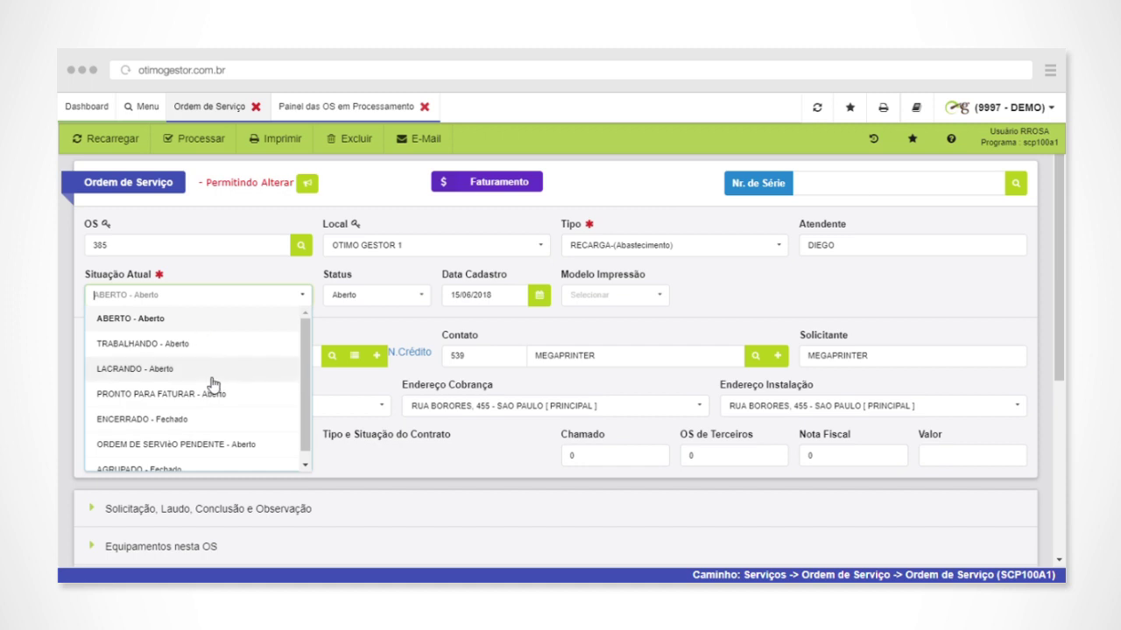
pyautogui.click(390, 330)
pyautogui.scroll(-4, 396, 350)
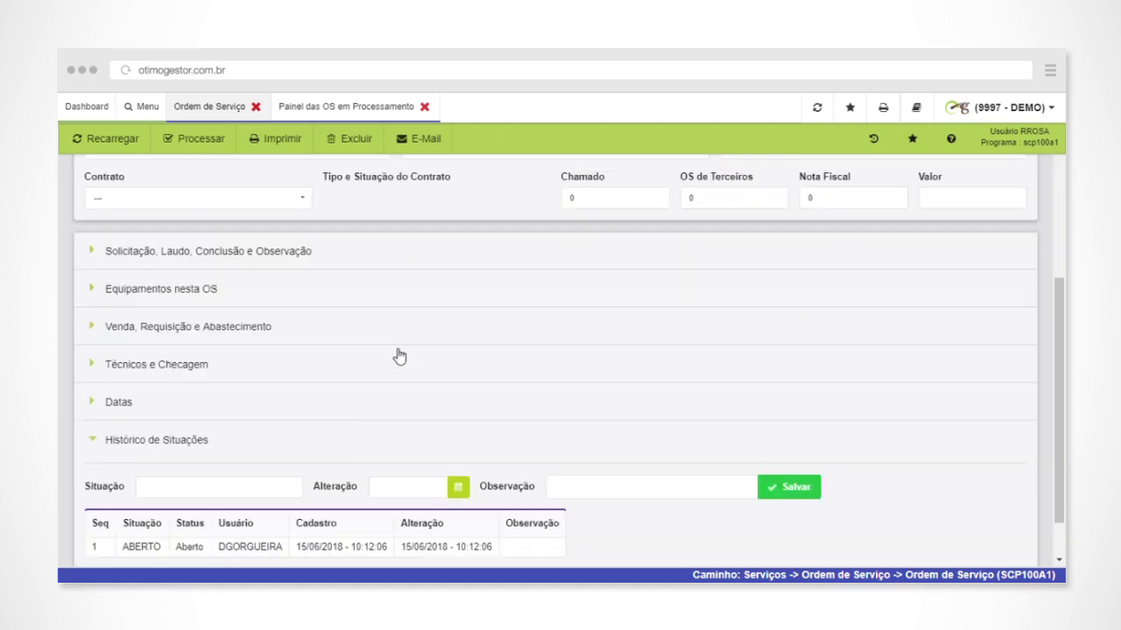
# Examine the order's Venda, Requisição e Abastecimento section and its Faturamento financial closing window, and close the window
pyautogui.click(172, 296)
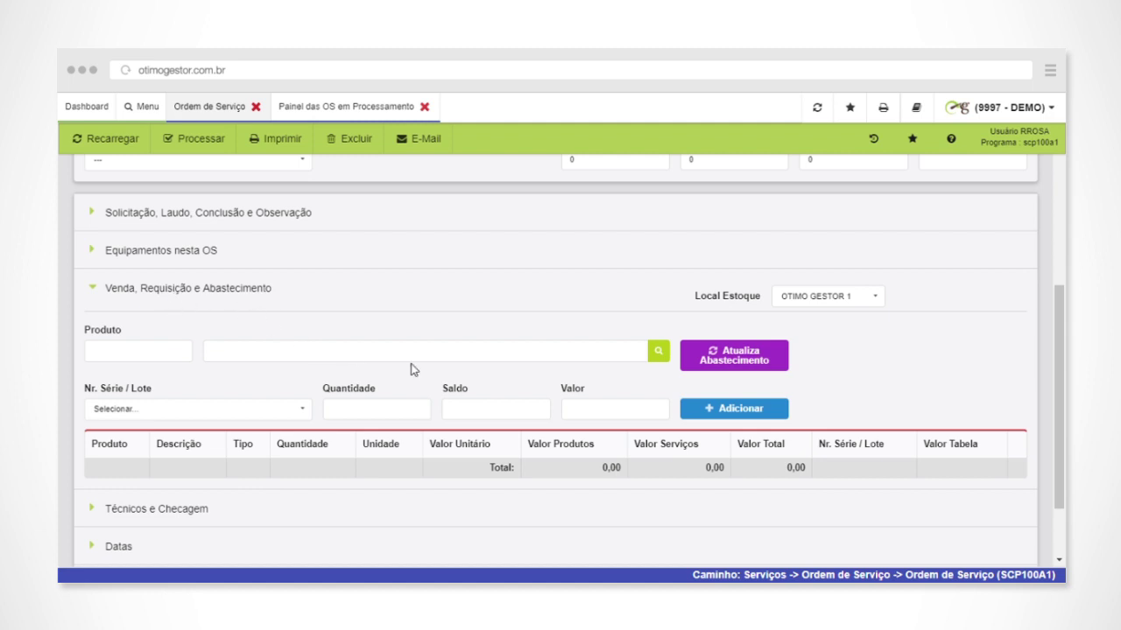
pyautogui.scroll(4, 376, 340)
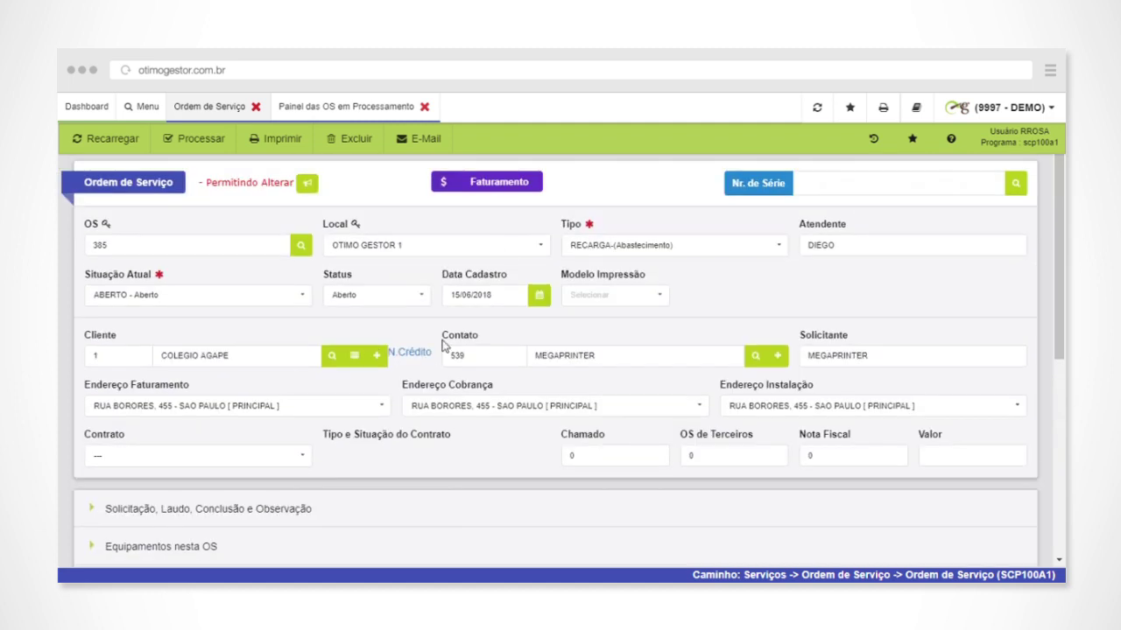
pyautogui.click(521, 198)
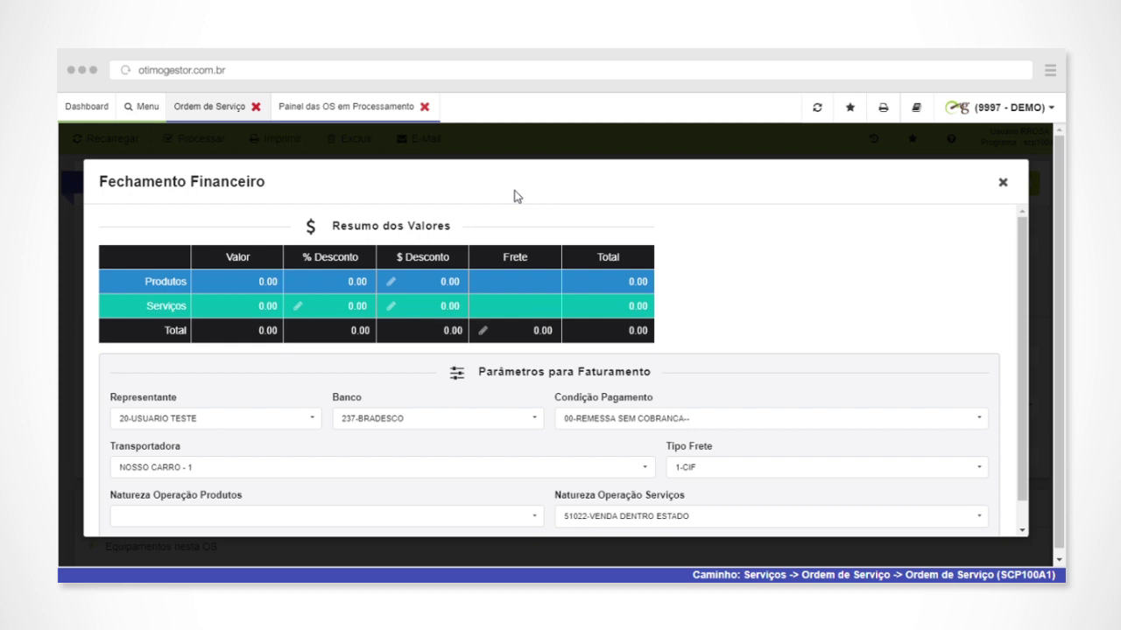
pyautogui.click(1003, 186)
pyautogui.scroll(-5, 515, 298)
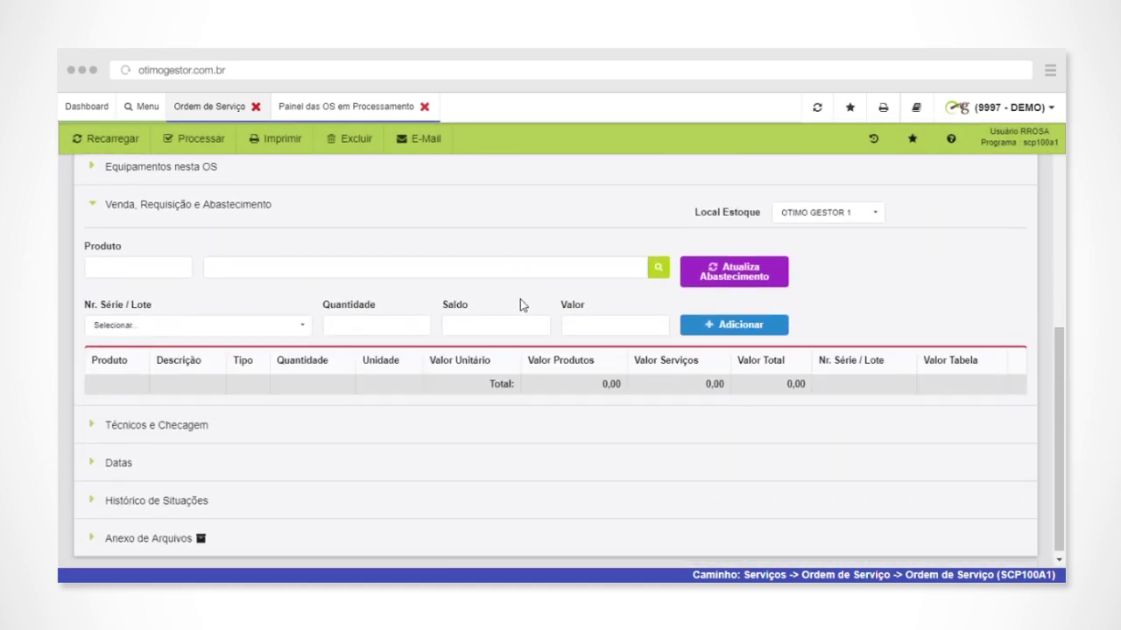
pyautogui.scroll(5, 491, 329)
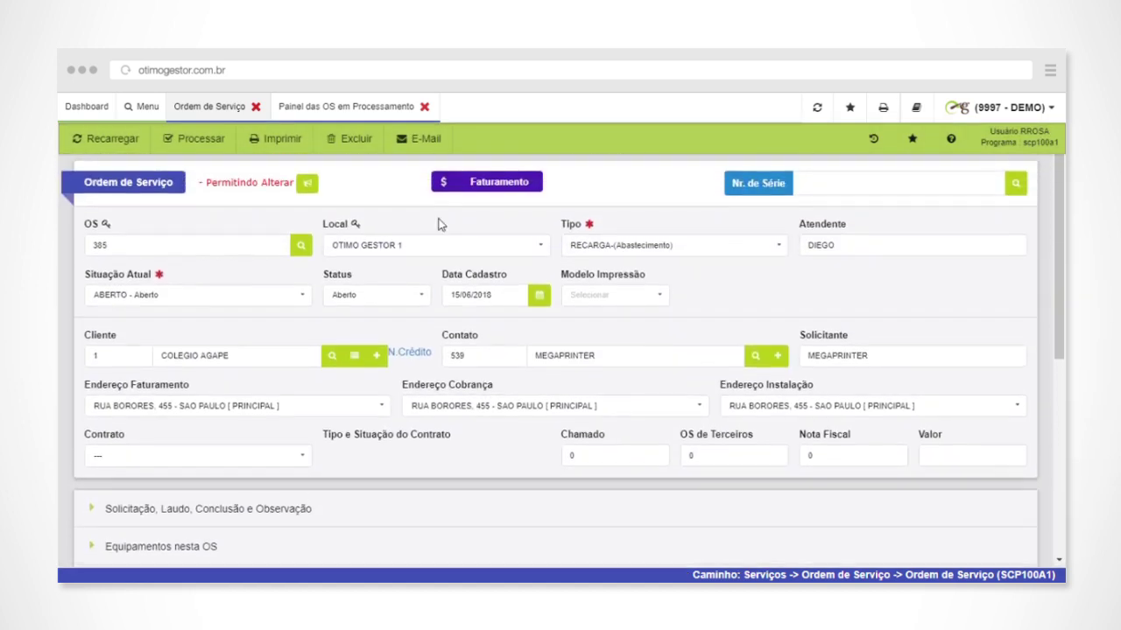
# Examine the service order's print preview, including in the browser's 400 x 275 responsive device view, and close both
pyautogui.click(270, 145)
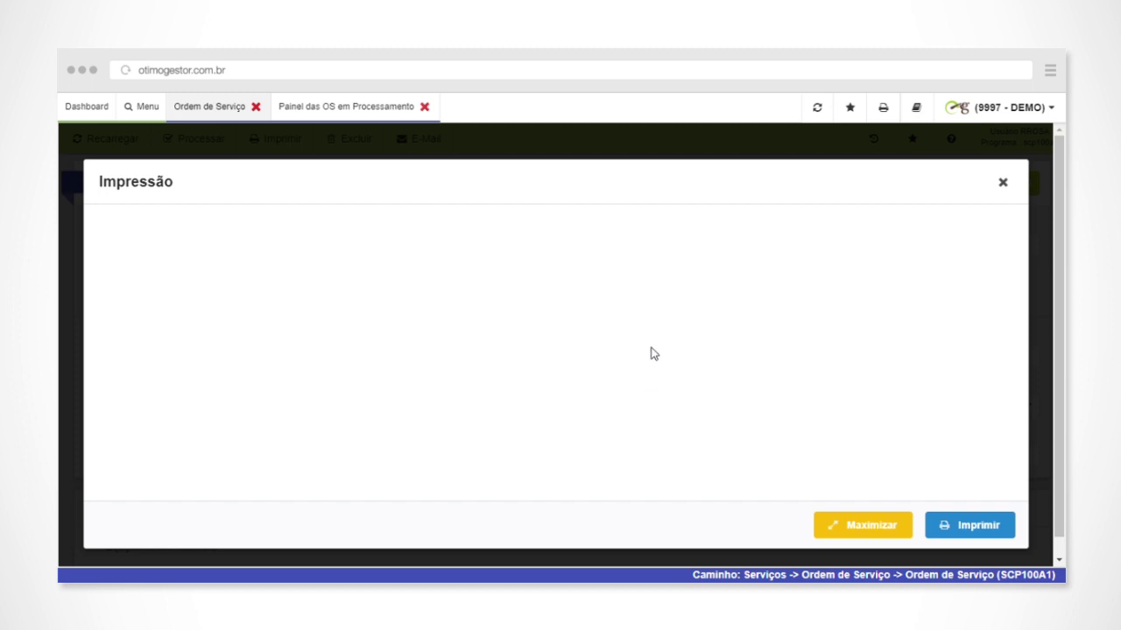
pyautogui.scroll(-5, 619, 382)
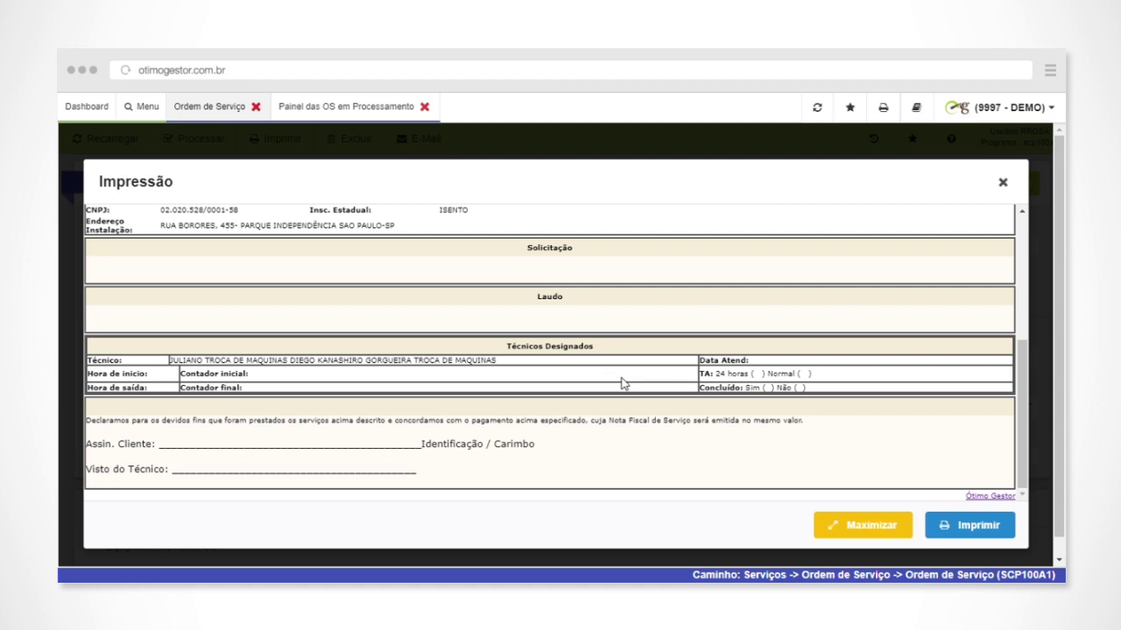
pyautogui.hotkey('ctrl', 'shift', 'i')
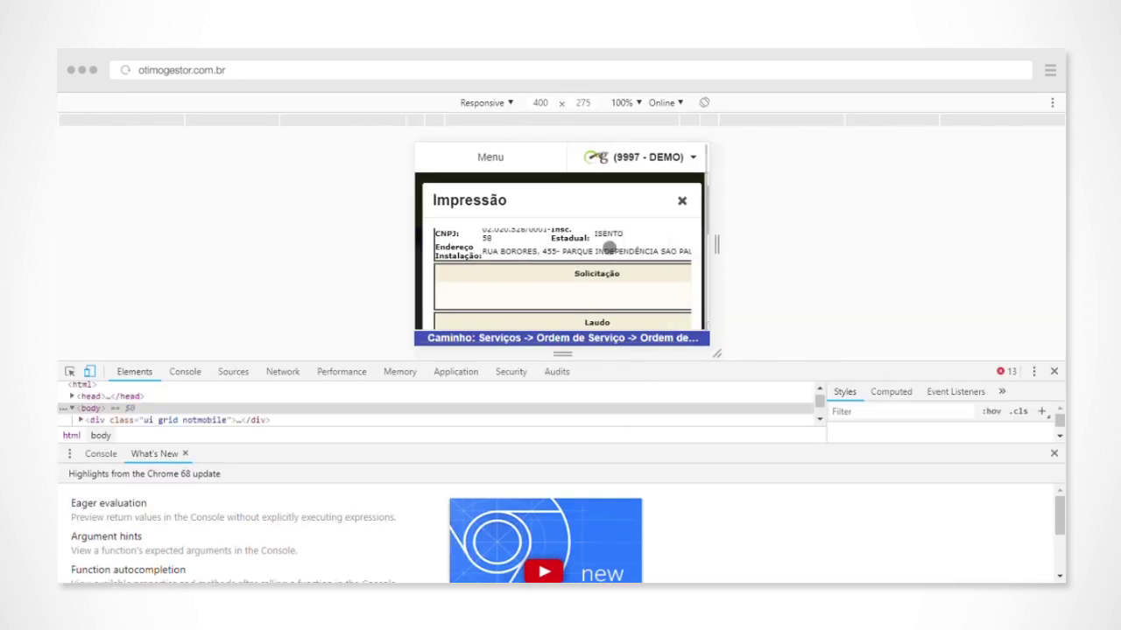
pyautogui.scroll(-5, 588, 246)
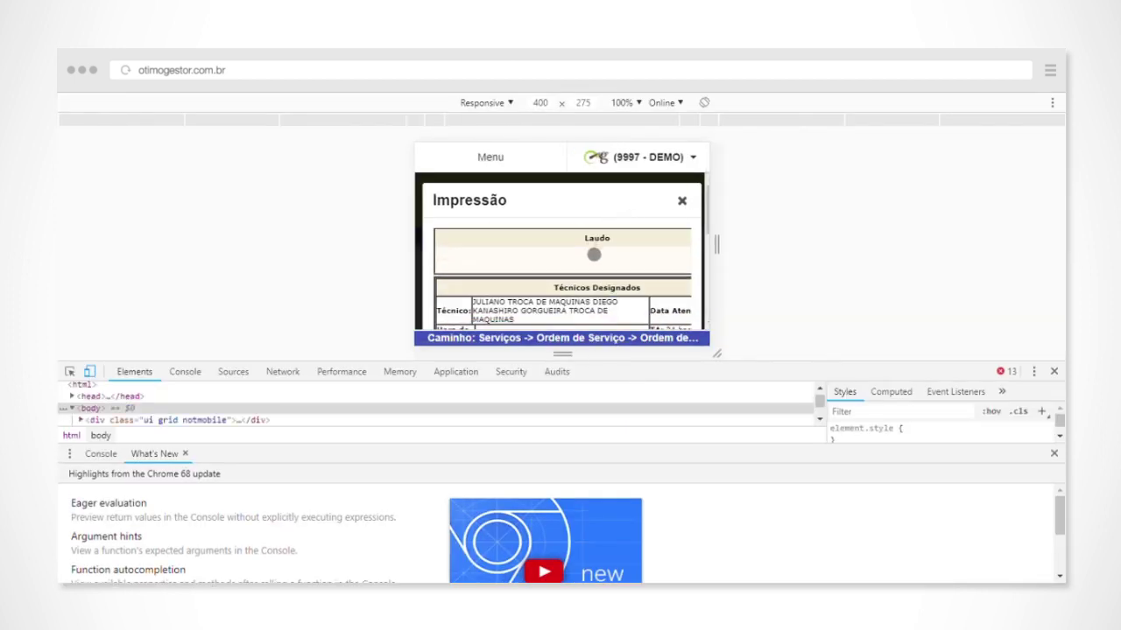
pyautogui.scroll(-5, 590, 258)
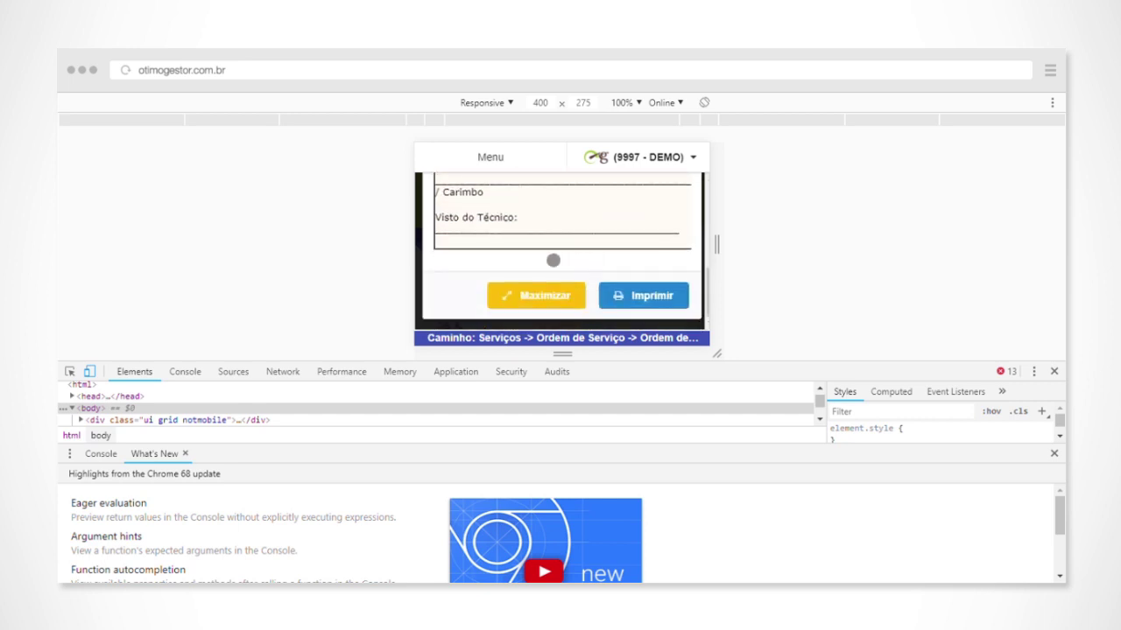
pyautogui.scroll(1, 543, 260)
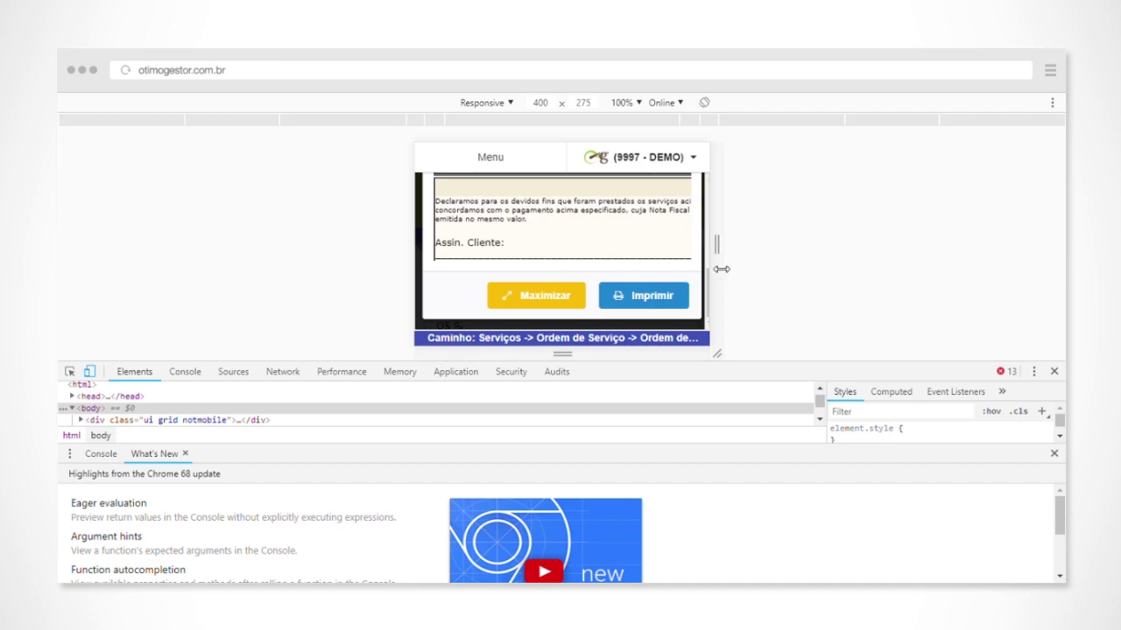
pyautogui.click(1054, 371)
pyautogui.click(1004, 166)
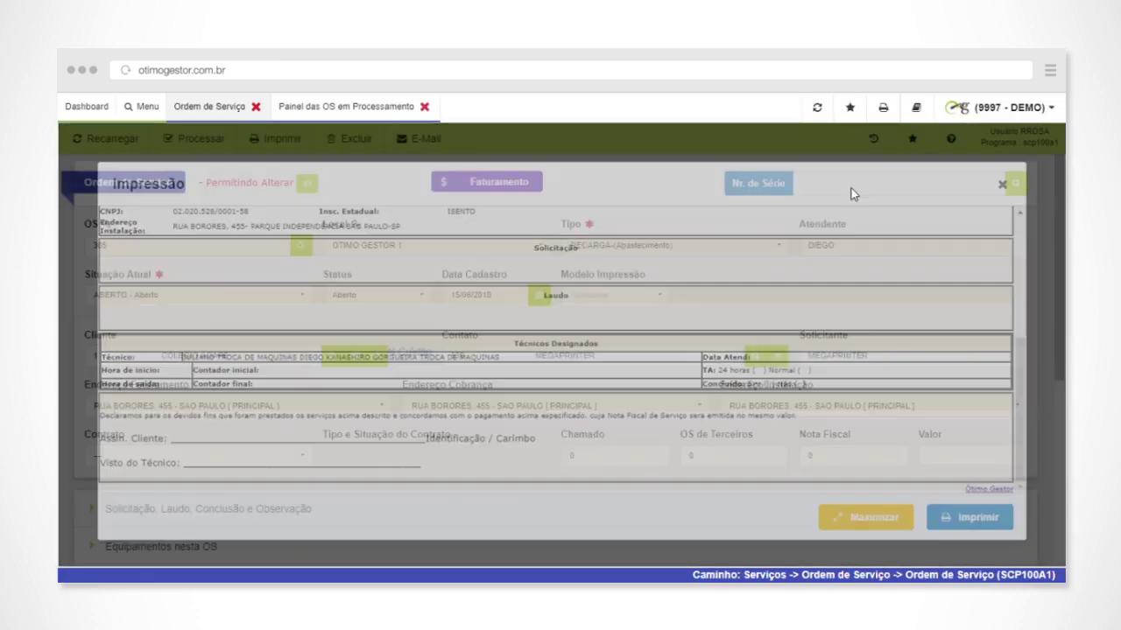
# Open Monitor dos Documentos a Receber-Em Aberto from the Contas a Receber programs of the Financeiro module
pyautogui.click(146, 106)
pyautogui.scroll(-5, 492, 305)
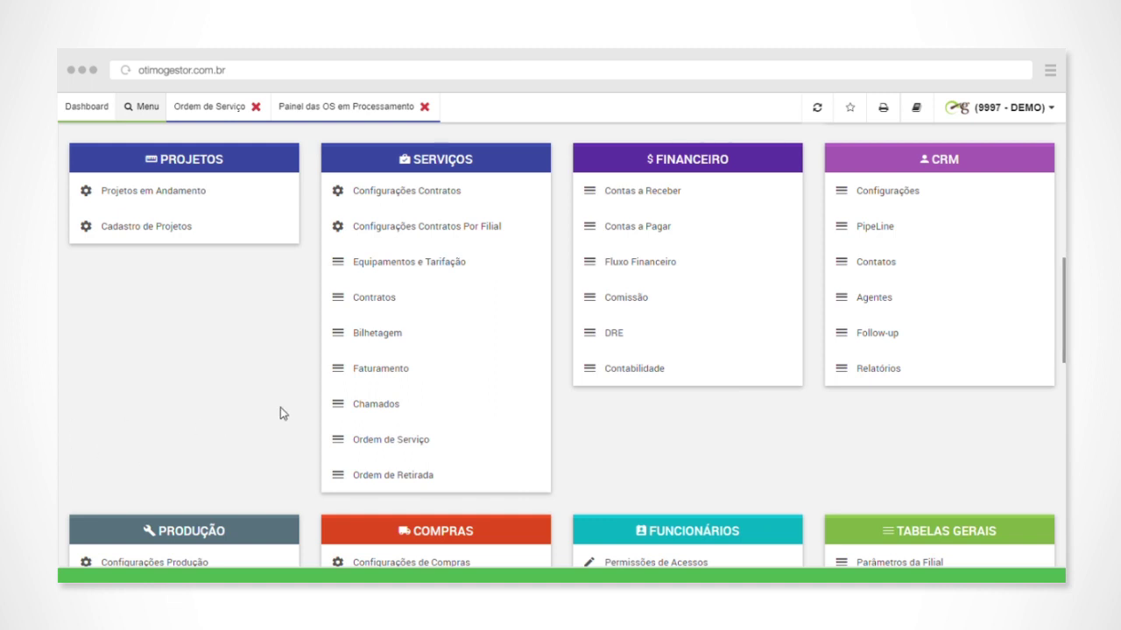
pyautogui.scroll(3, 688, 412)
pyautogui.scroll(-3, 691, 365)
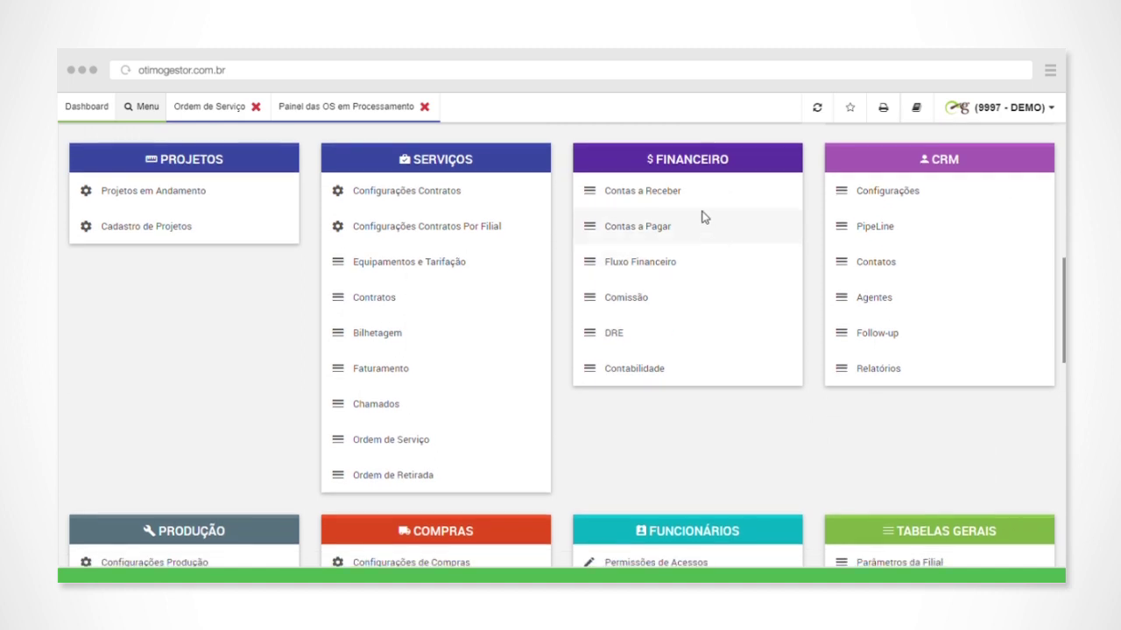
pyautogui.moveTo(679, 154); pyautogui.dragTo(717, 158)
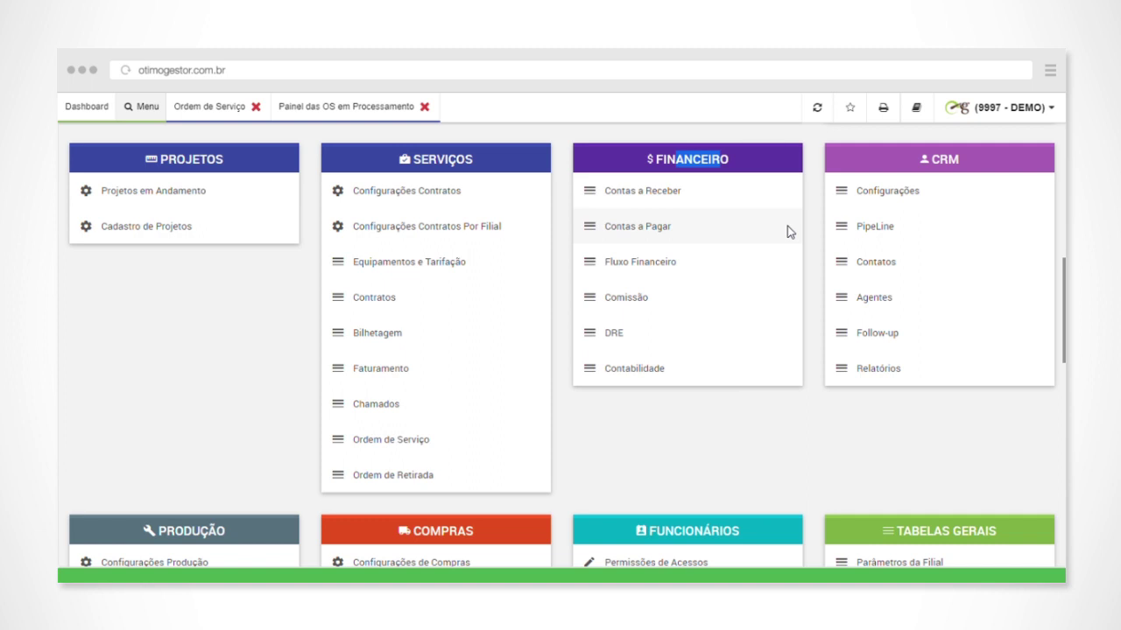
pyautogui.scroll(1, 787, 226)
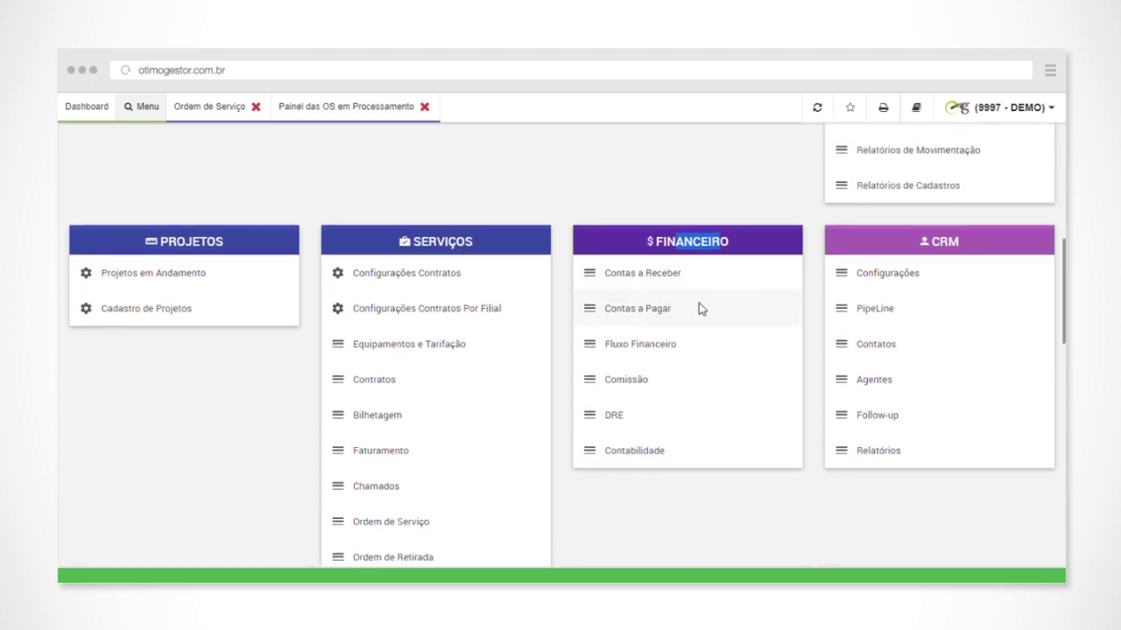
pyautogui.click(616, 282)
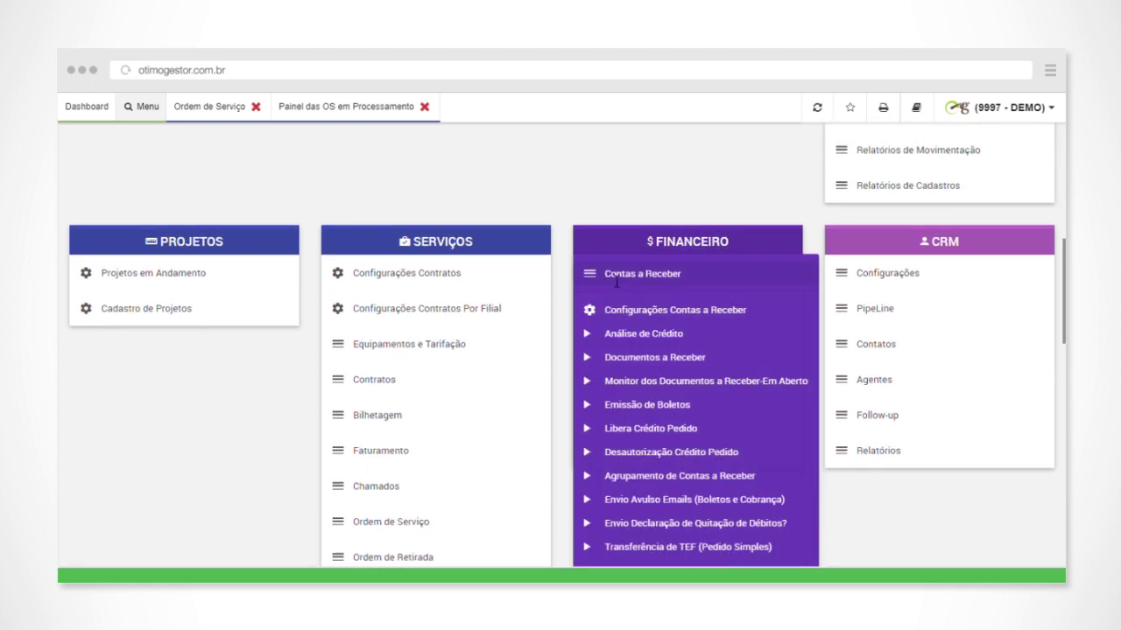
pyautogui.scroll(-1, 616, 283)
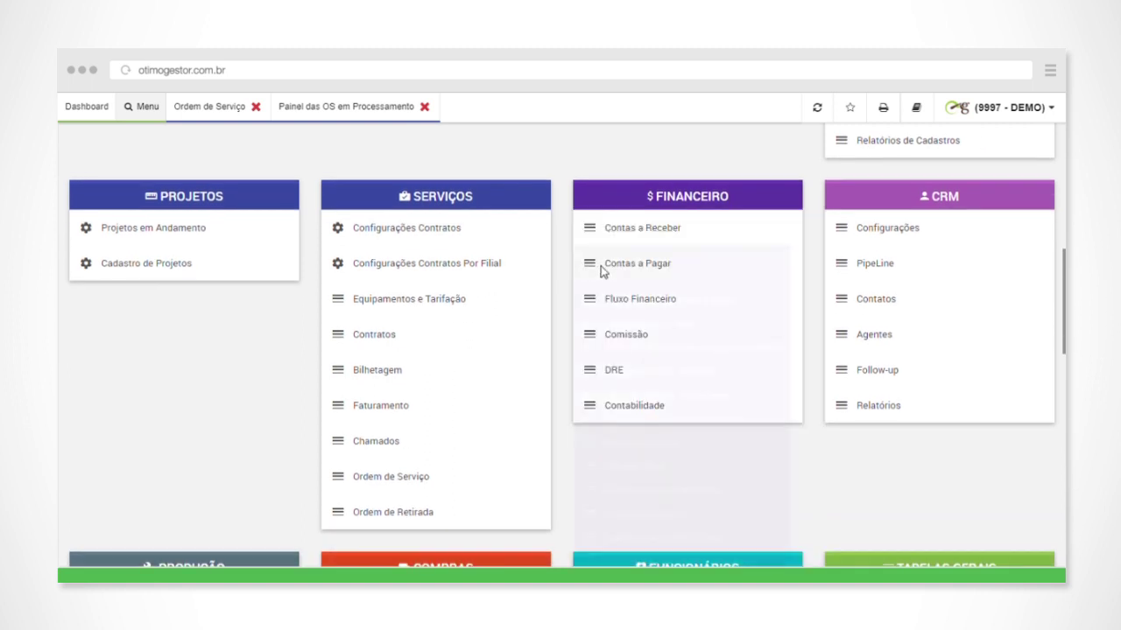
pyautogui.click(602, 267)
pyautogui.click(594, 229)
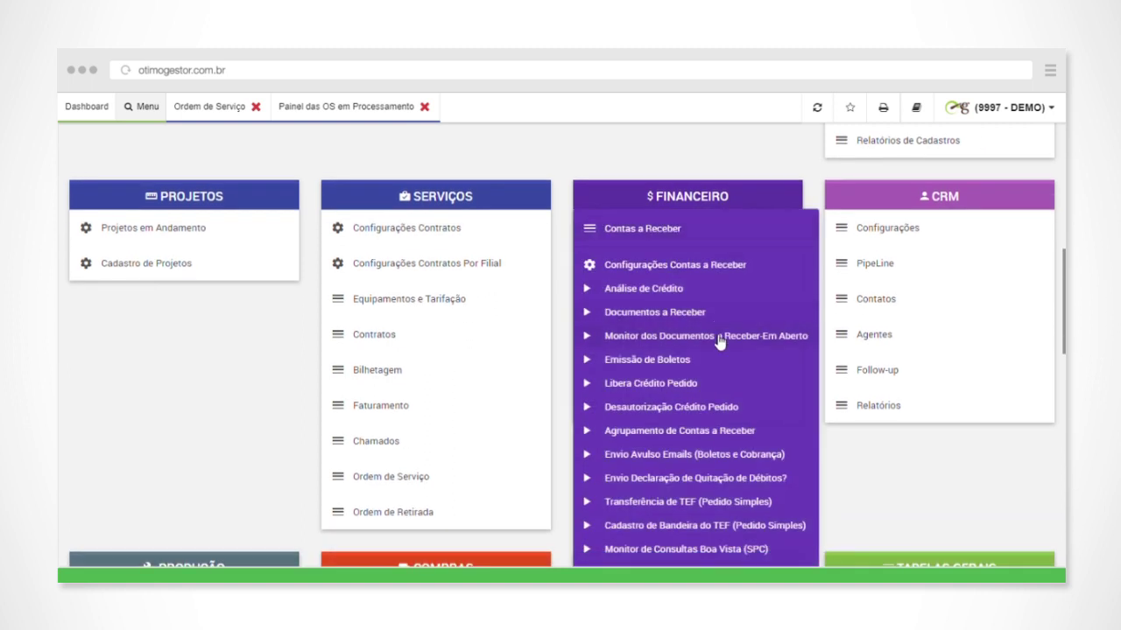
pyautogui.click(716, 337)
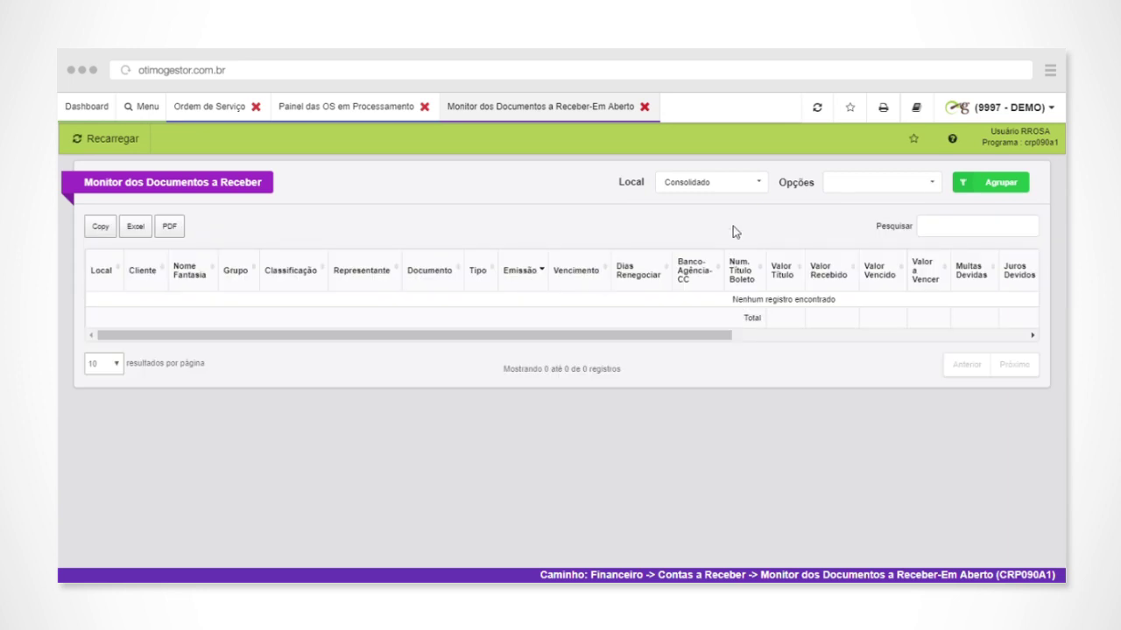
# Look at the Local options of the receivables monitor, keeping Consolidado
pyautogui.click(757, 183)
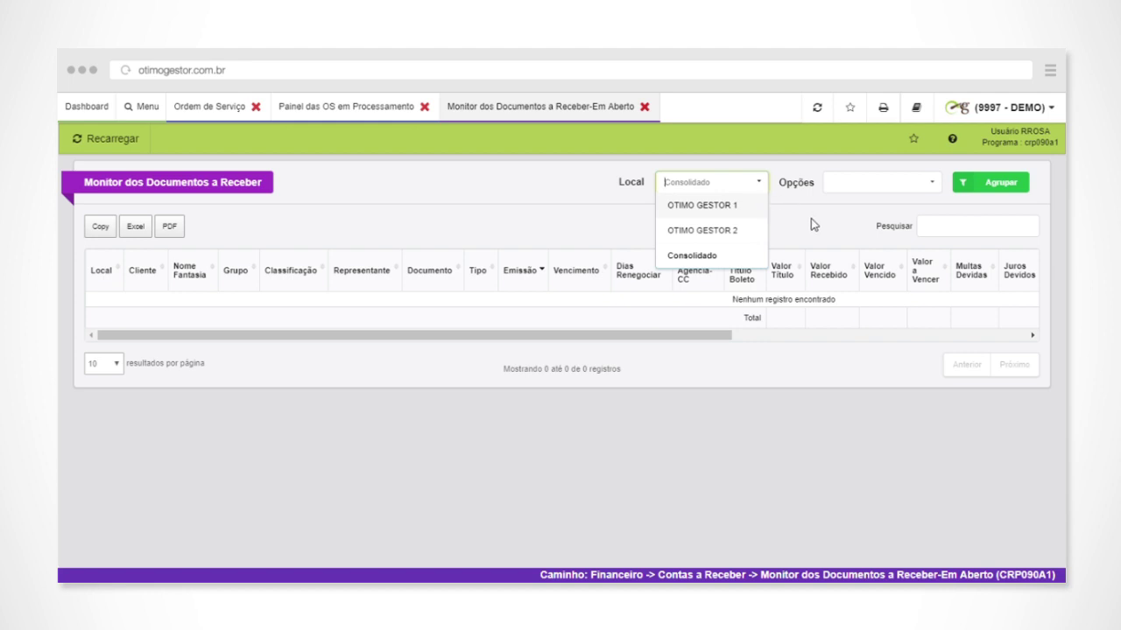
pyautogui.click(811, 224)
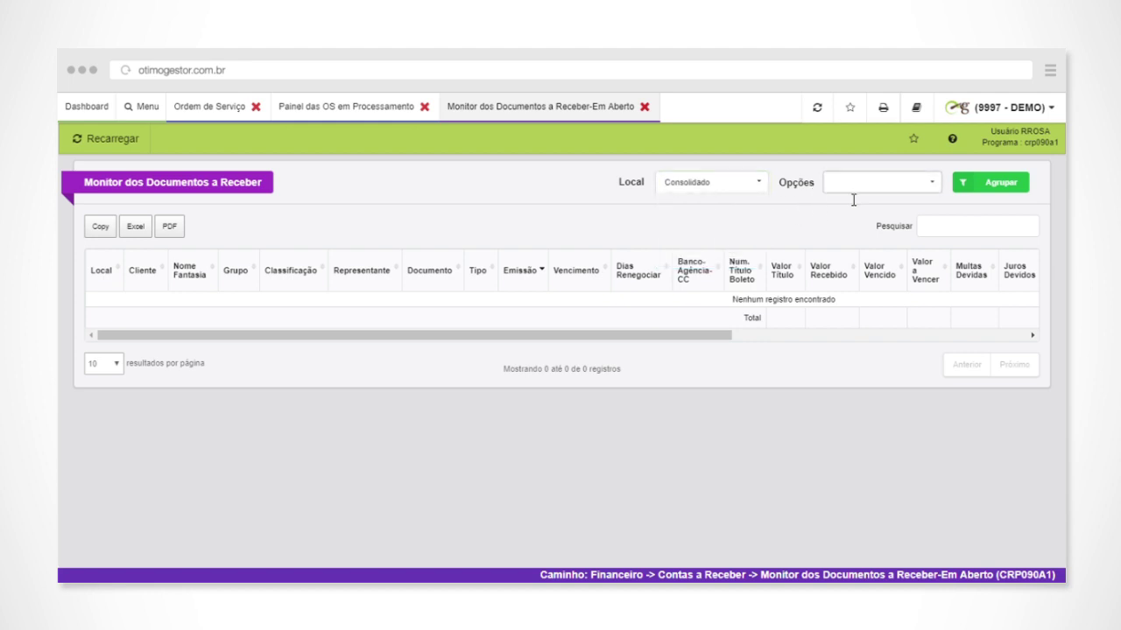
# Set the receivables monitor's Opções to Documentos a Vencer and examine the listed documents across all columns
pyautogui.click(842, 188)
pyautogui.click(874, 249)
pyautogui.scroll(-2, 516, 393)
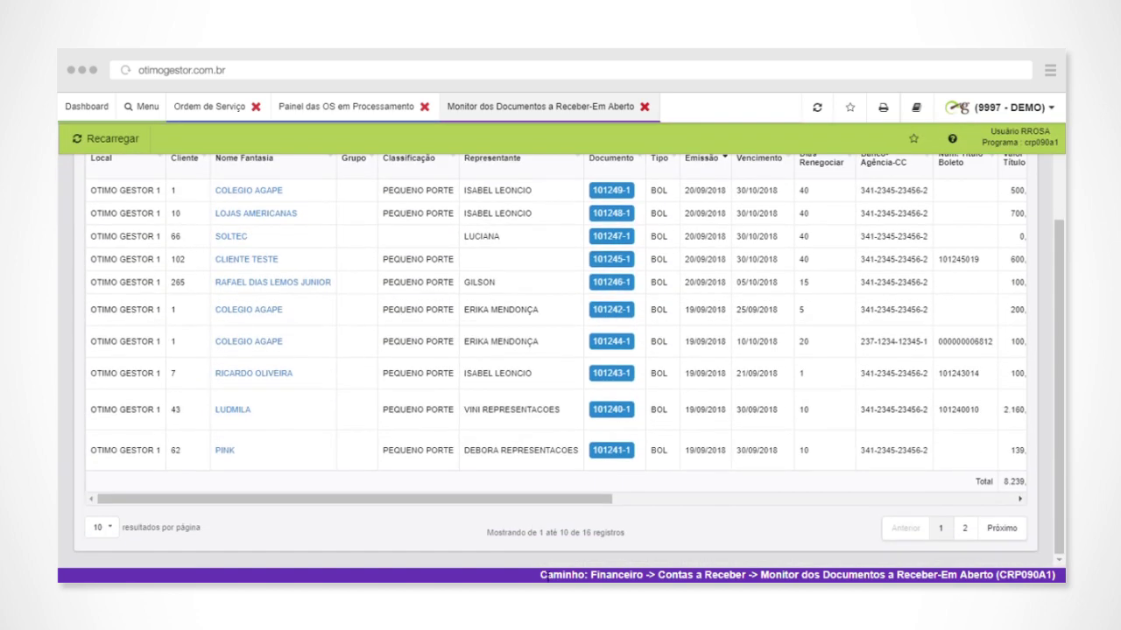
pyautogui.hscroll(10, 906, 454)
pyautogui.scroll(2, 899, 420)
pyautogui.scroll(1, 899, 419)
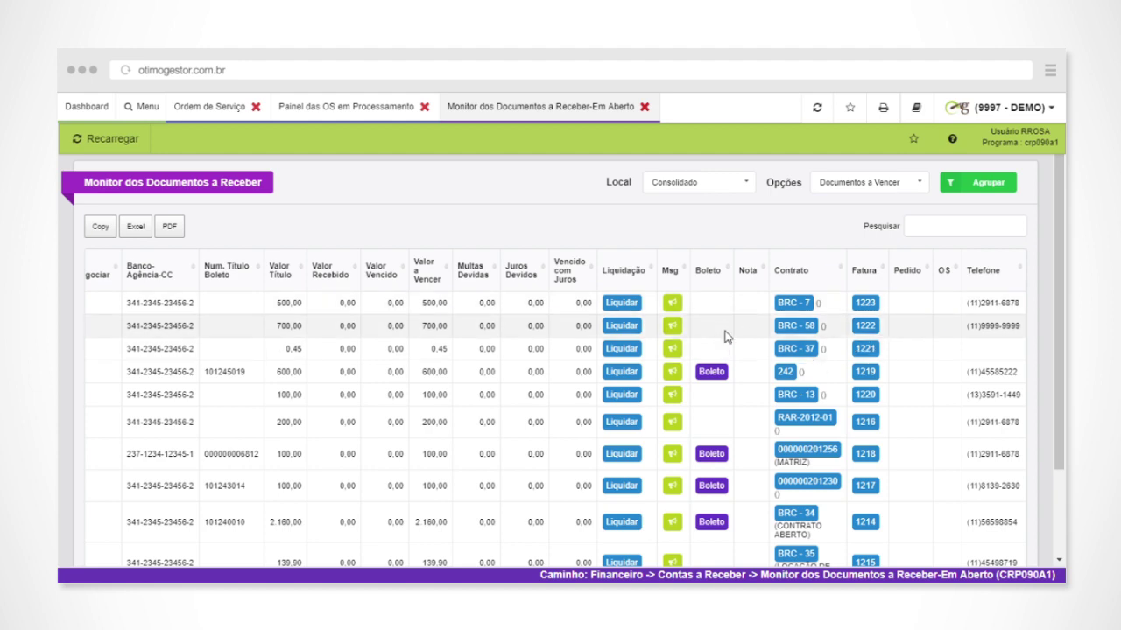
# Open Cadastro de Clientes from the Cadastro Cliente programs under Contas a Receber in the Financeiro module
pyautogui.click(145, 107)
pyautogui.scroll(-1, 820, 347)
pyautogui.scroll(-6, 820, 348)
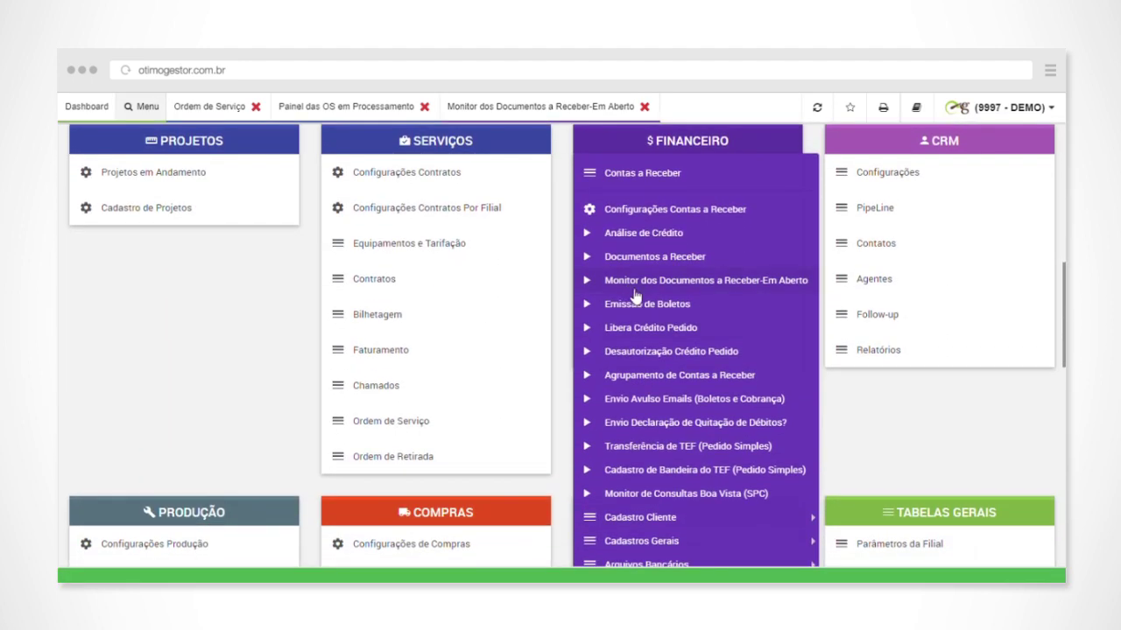
pyautogui.moveTo(605, 179)
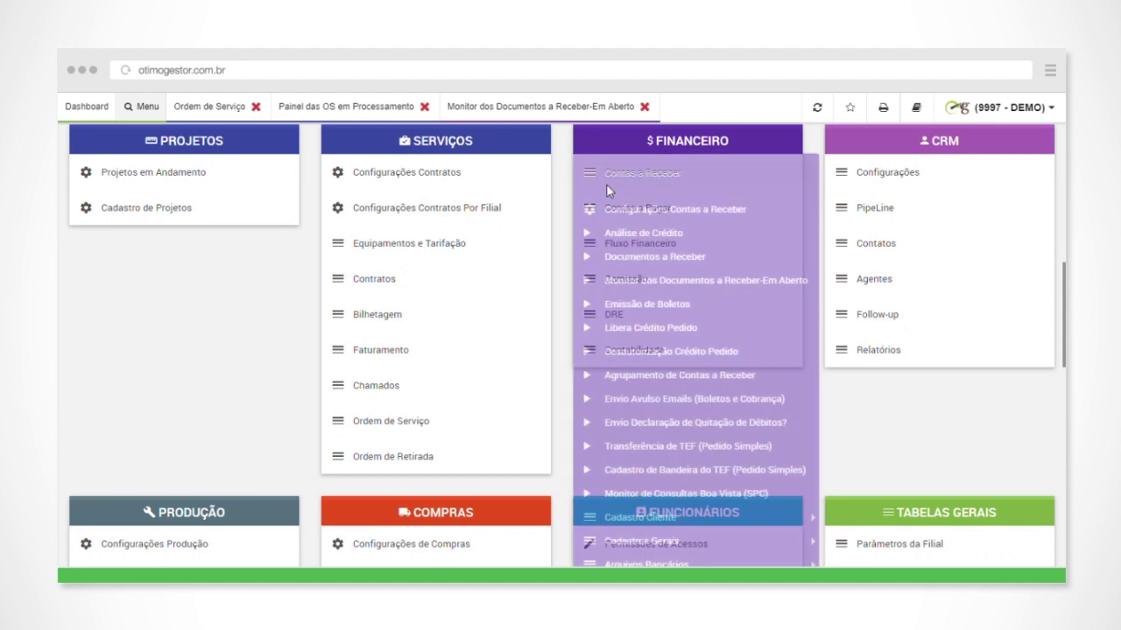
pyautogui.scroll(-4, 613, 192)
pyautogui.moveTo(757, 278)
pyautogui.moveTo(782, 211)
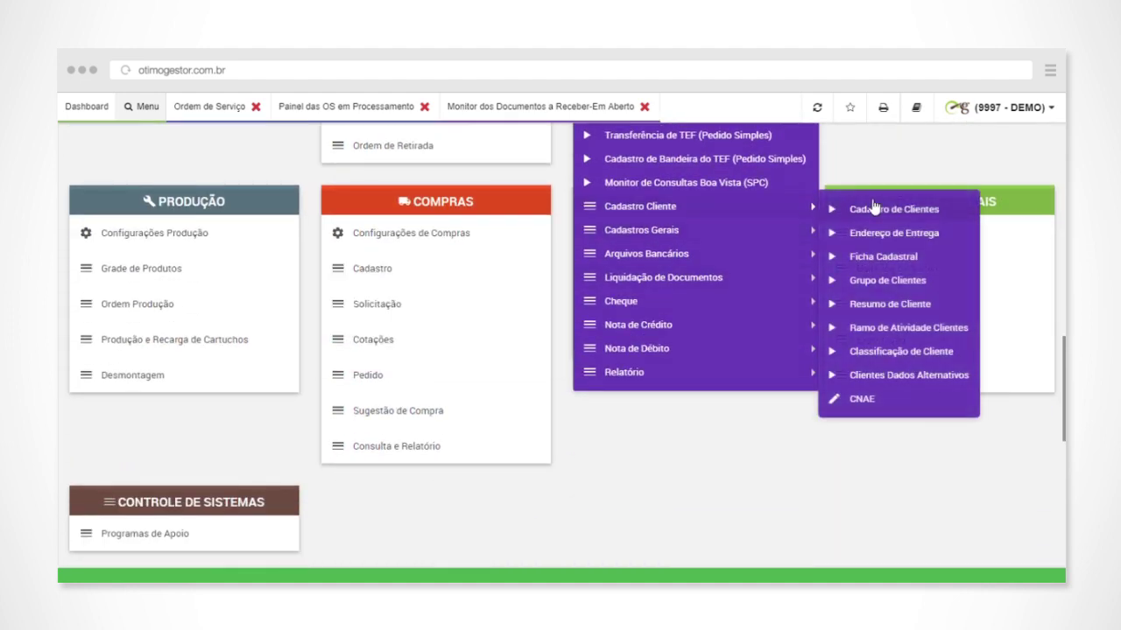
pyautogui.click(883, 208)
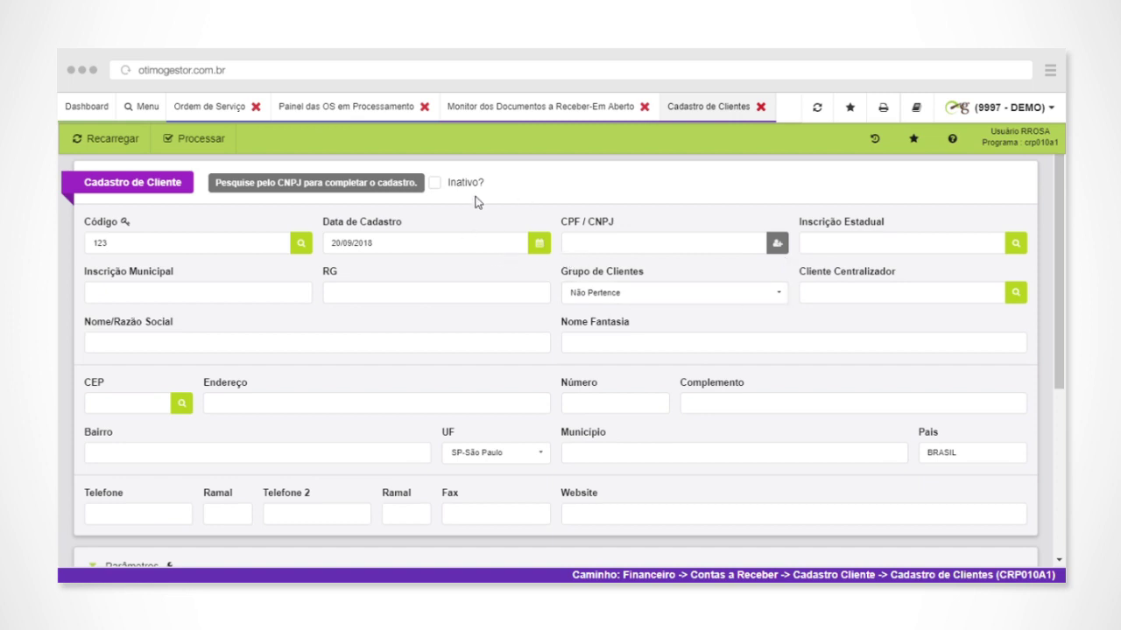
# Examine the customer registration form, including the Contatos section's settings for sending collection e-mails before and after the due date
pyautogui.scroll(-2, 353, 400)
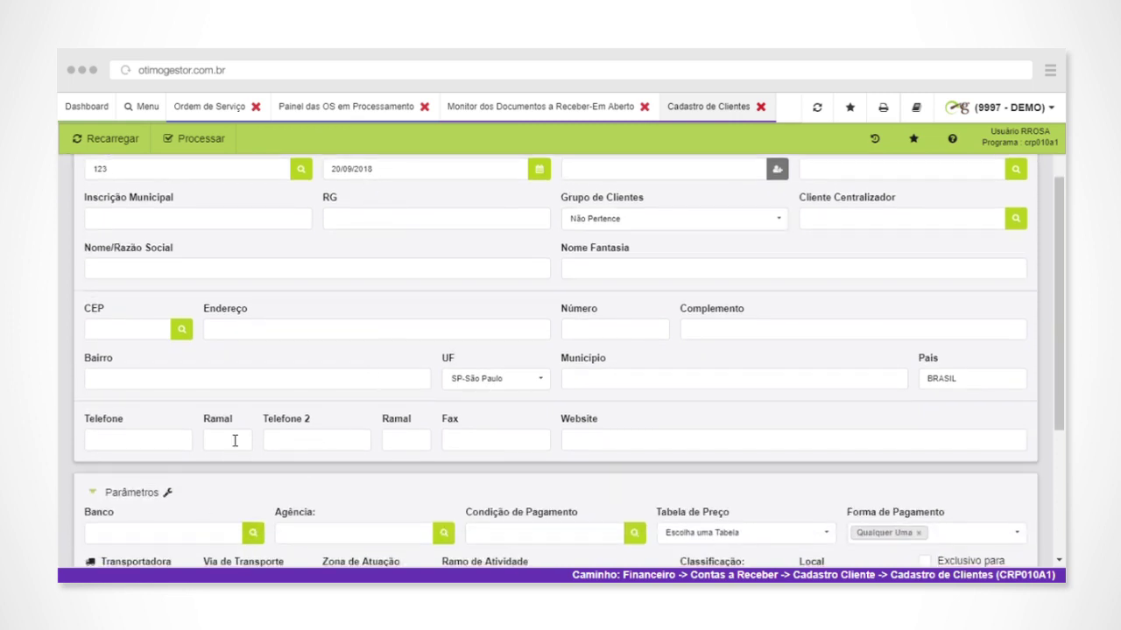
pyautogui.scroll(-2, 219, 437)
pyautogui.click(149, 496)
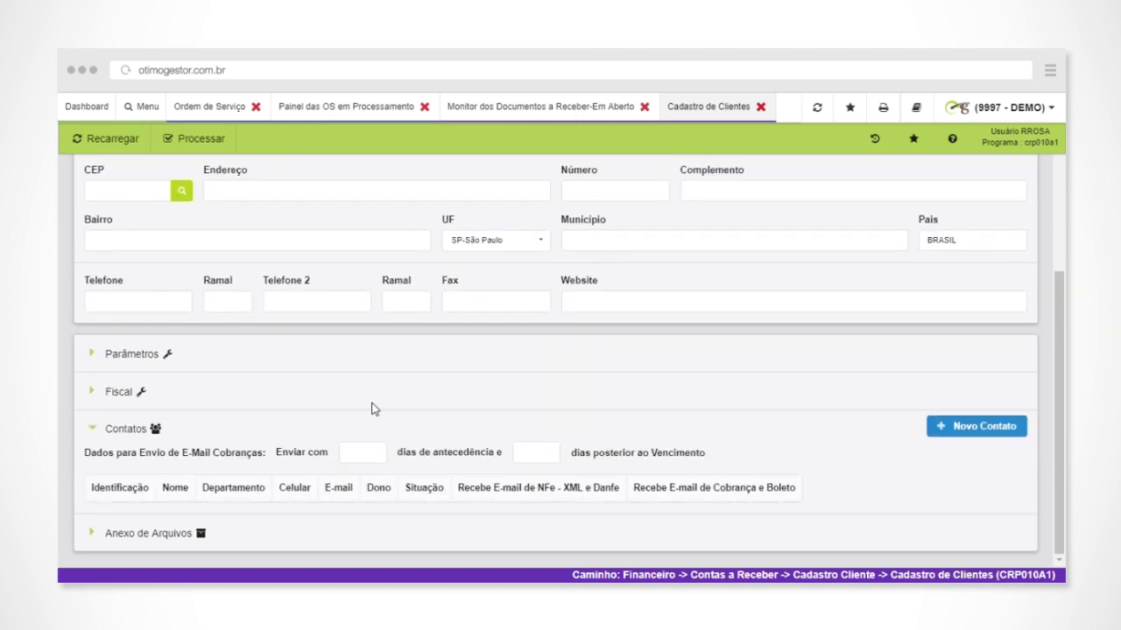
pyautogui.moveTo(147, 455); pyautogui.dragTo(84, 453)
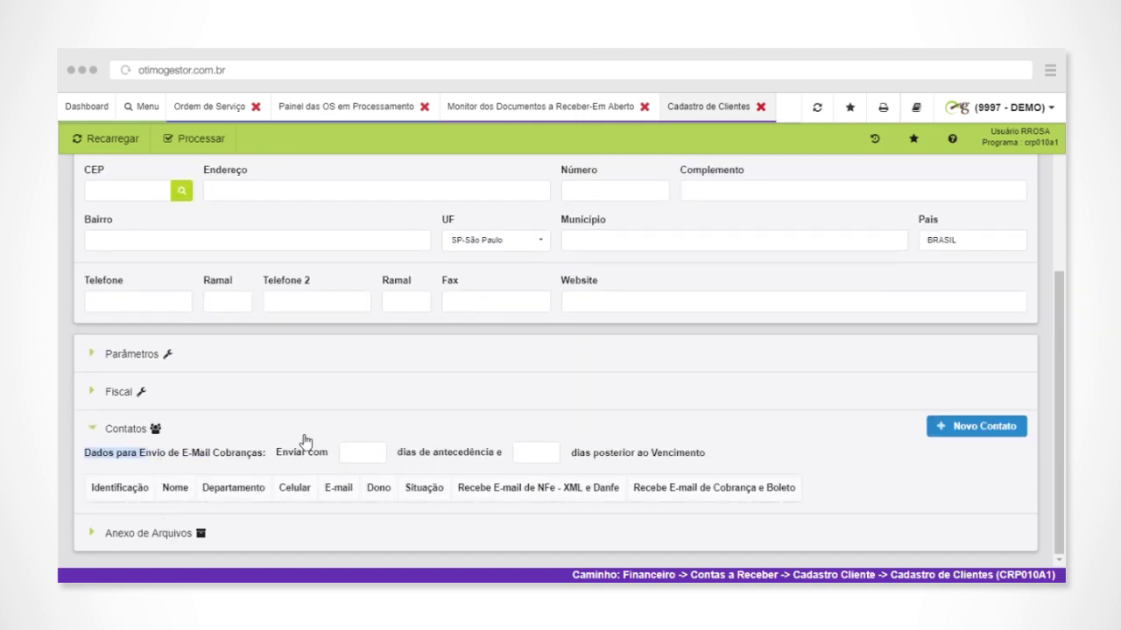
pyautogui.moveTo(477, 442); pyautogui.dragTo(705, 453)
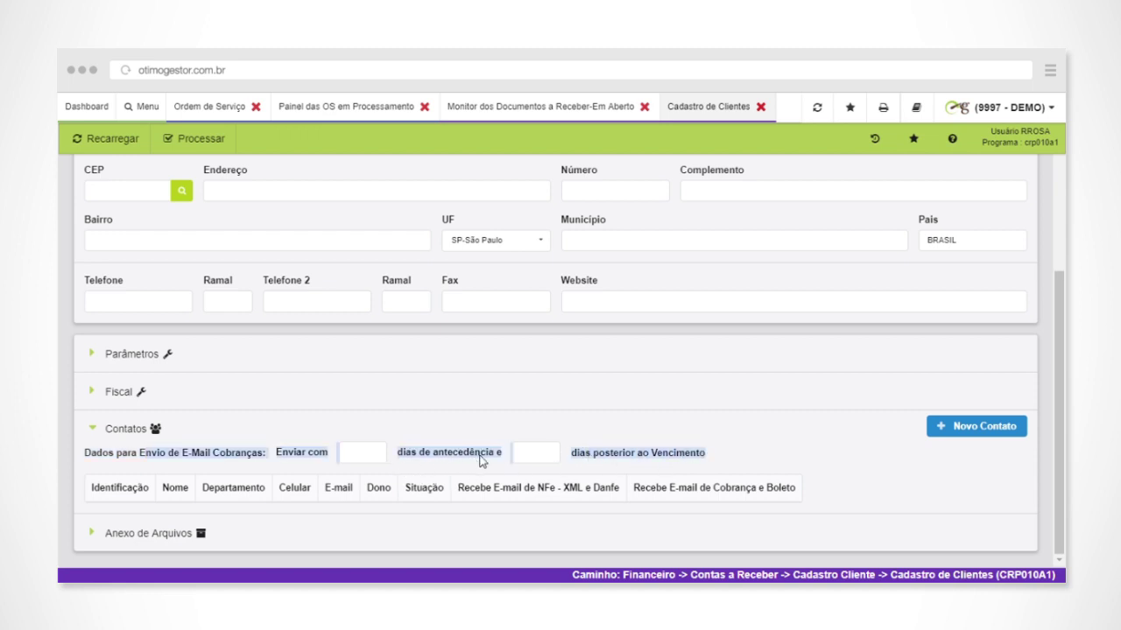
pyautogui.click(528, 451)
pyautogui.click(681, 431)
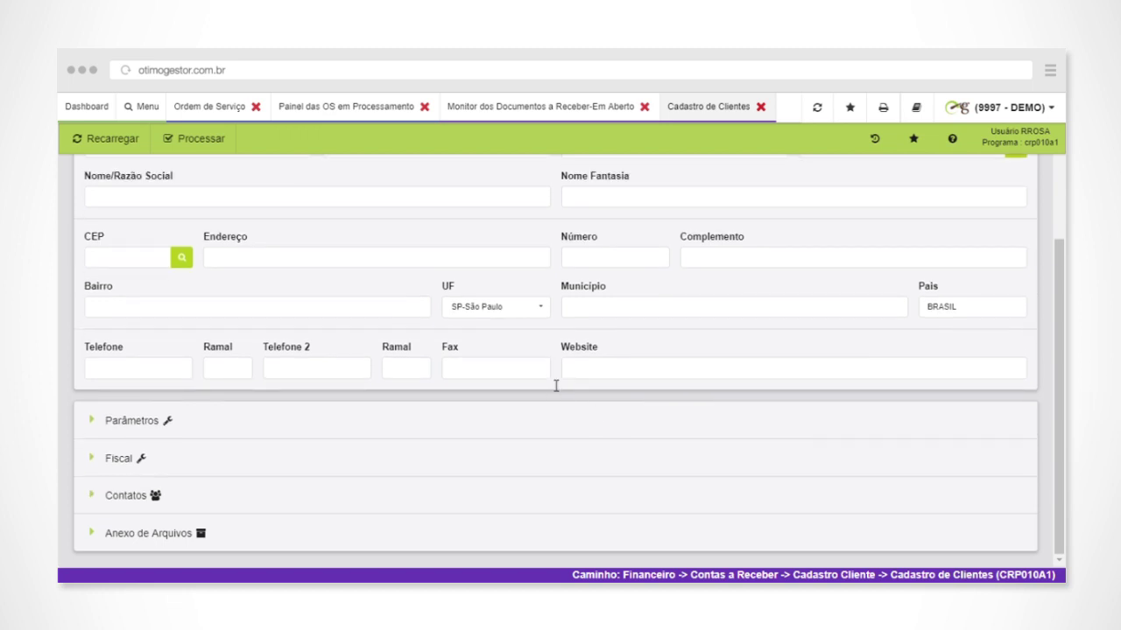
# Look through the Contas a Pagar programs of the Financeiro module, including the Previsão options
pyautogui.click(154, 110)
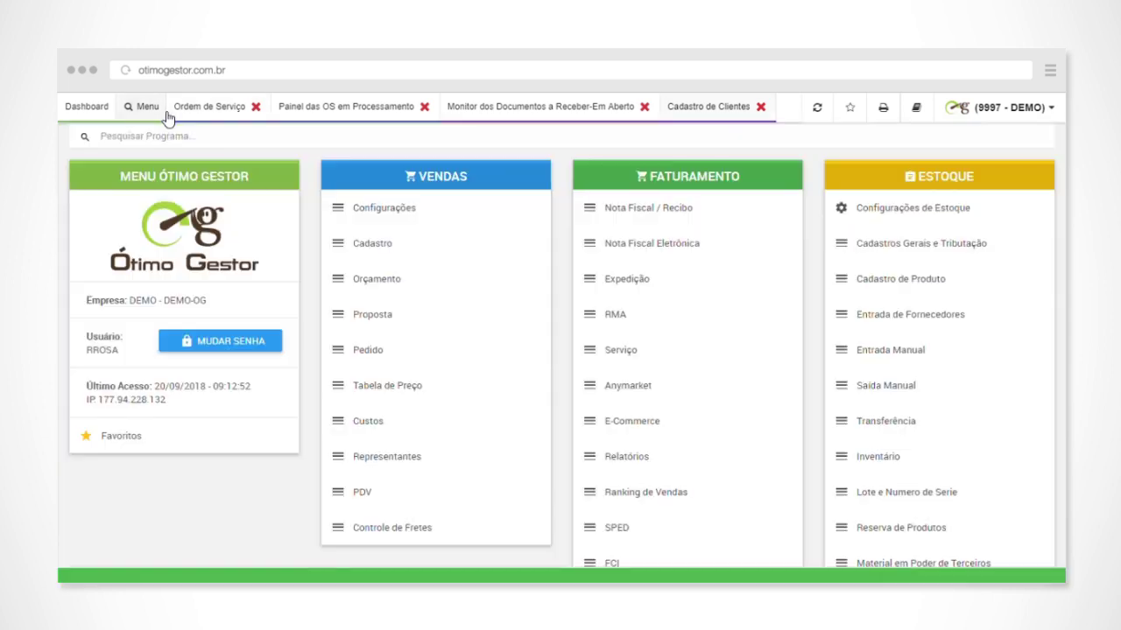
pyautogui.scroll(-6, 602, 272)
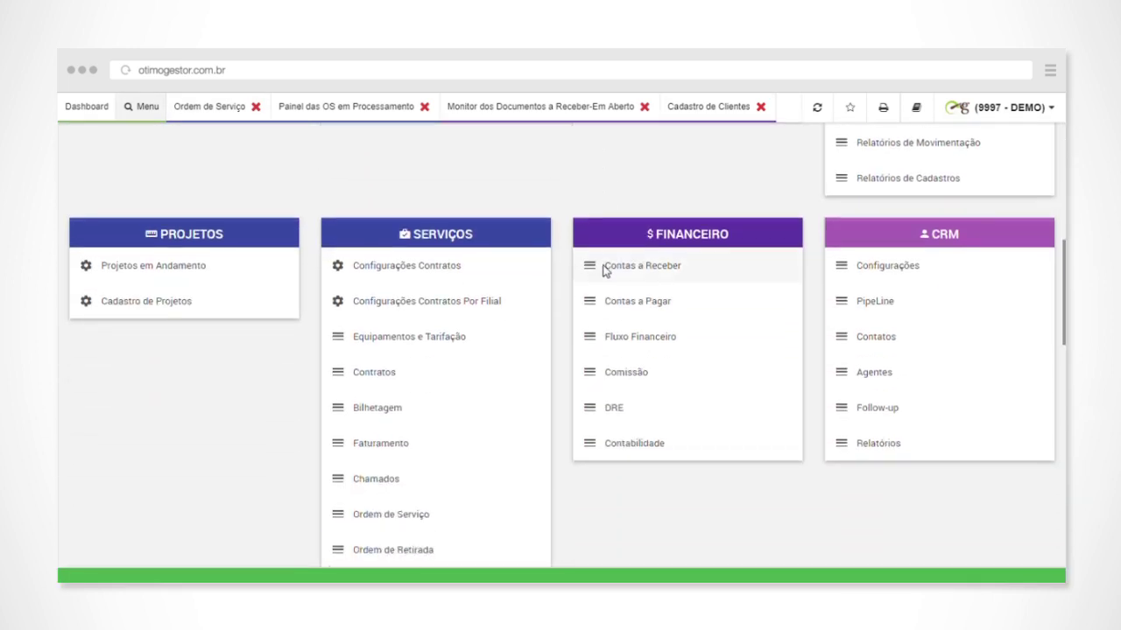
pyautogui.click(600, 301)
pyautogui.scroll(3, 607, 288)
pyautogui.scroll(-4, 606, 289)
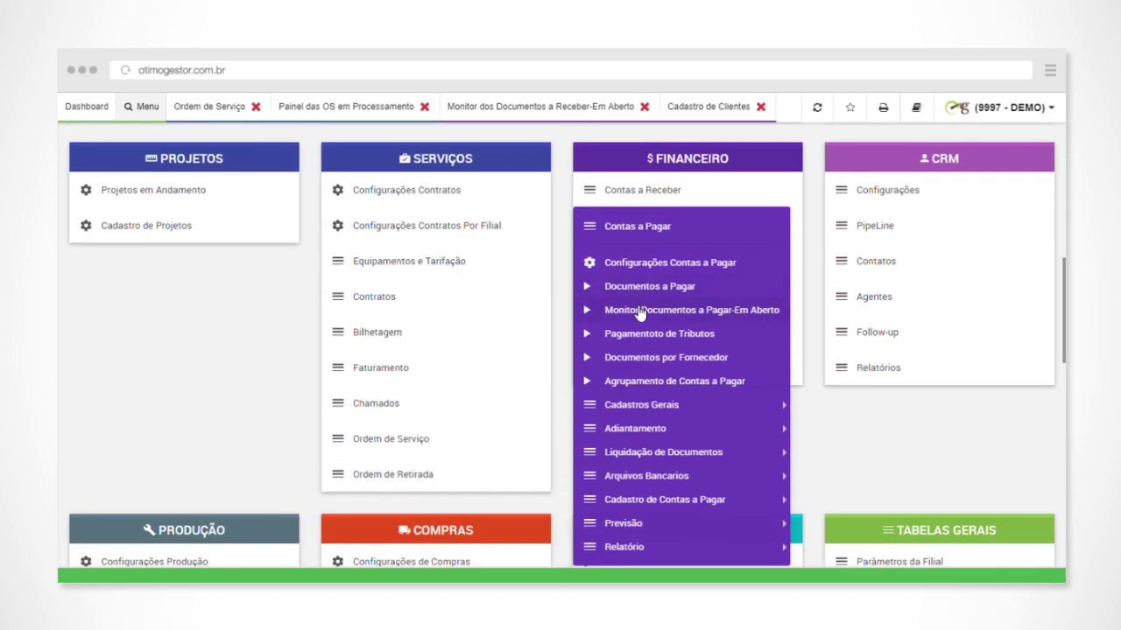
pyautogui.scroll(-1, 641, 313)
pyautogui.moveTo(719, 341)
pyautogui.moveTo(708, 312)
pyautogui.moveTo(725, 420)
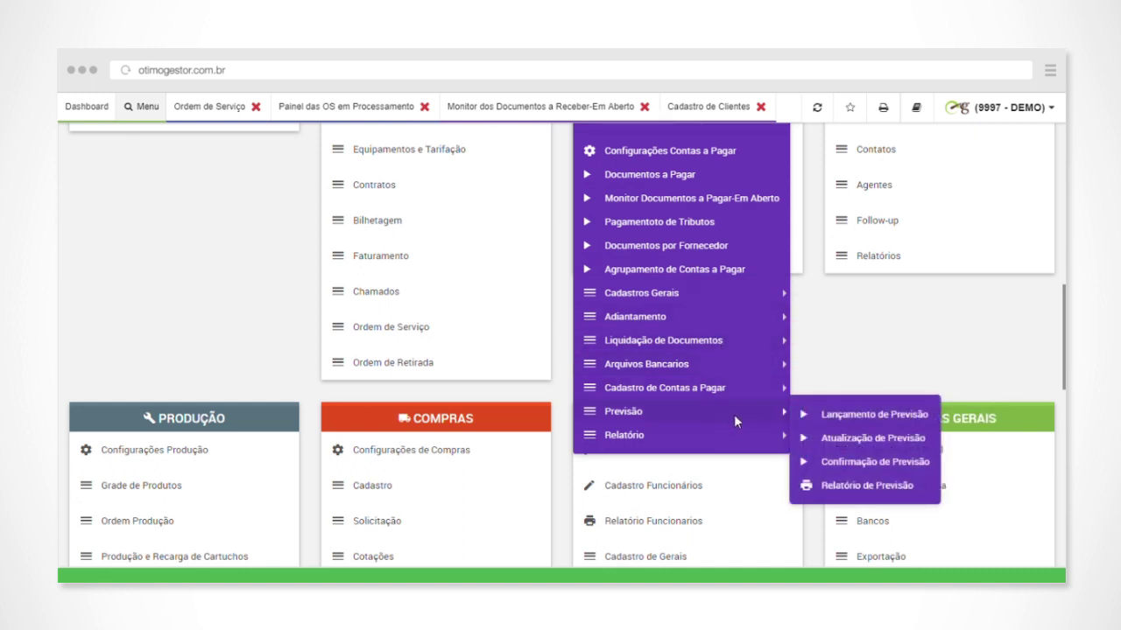
# Look through the Fluxo Financeiro programs, including Cheques, Conciliação Bancária and the cash-flow Relatórios
pyautogui.scroll(3, 560, 287)
pyautogui.scroll(-2, 635, 397)
pyautogui.moveTo(605, 344)
pyautogui.scroll(-1, 643, 339)
pyautogui.moveTo(659, 340)
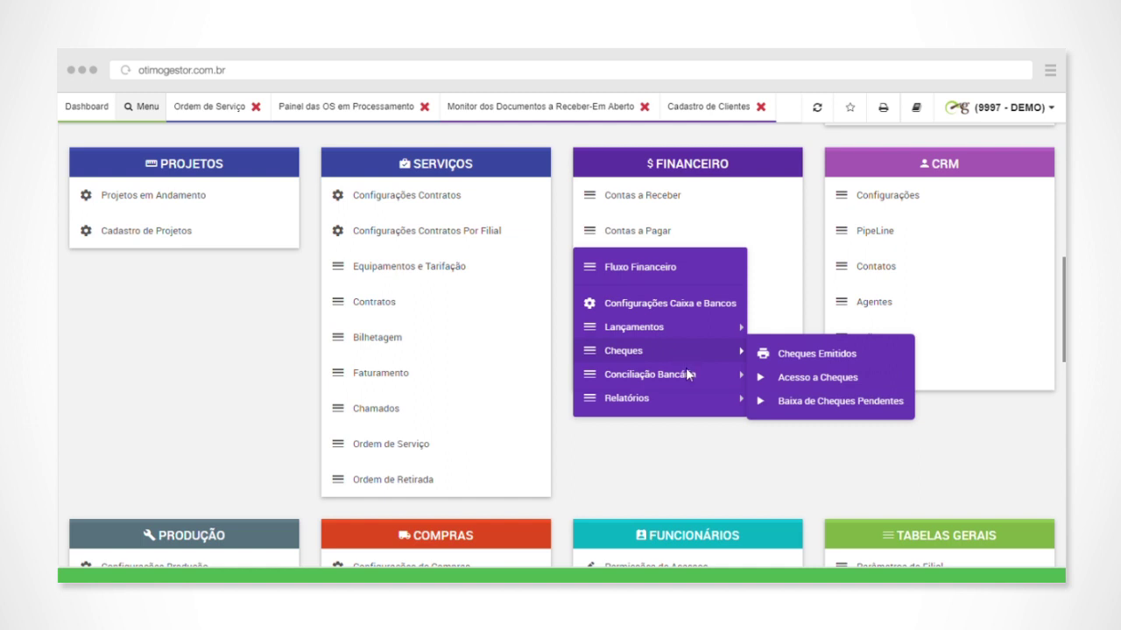
pyautogui.moveTo(687, 374)
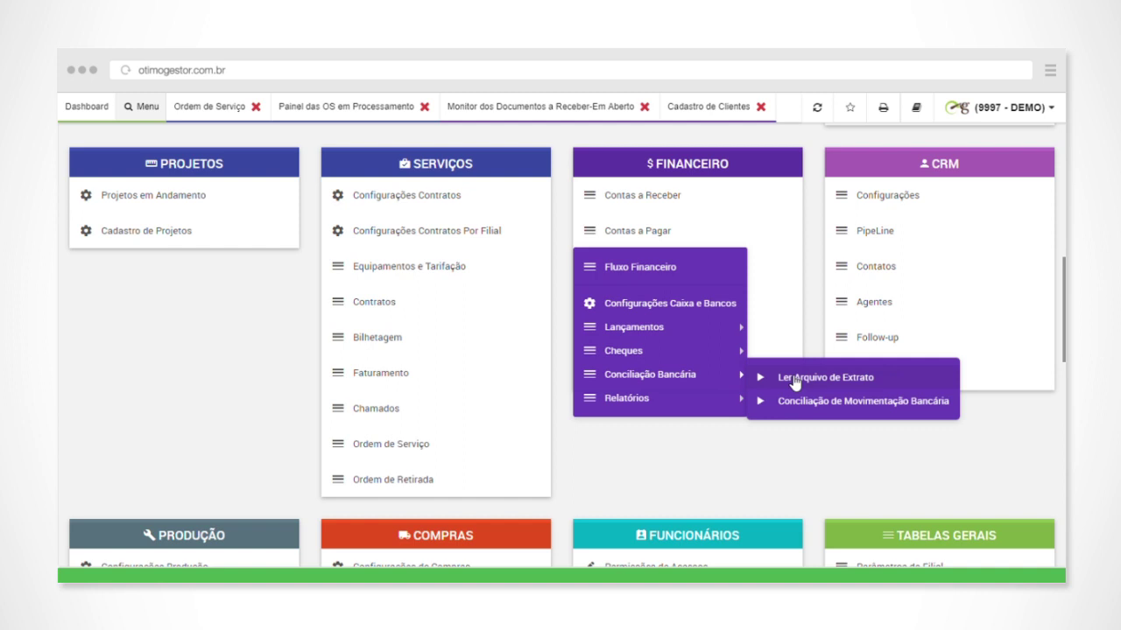
pyautogui.moveTo(670, 398)
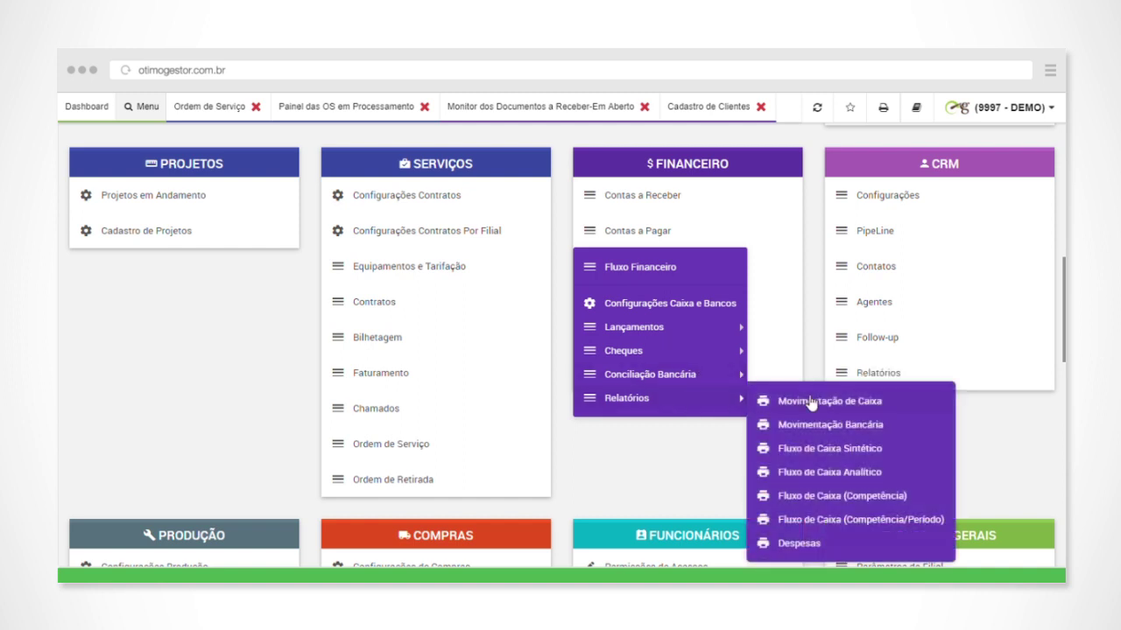
pyautogui.scroll(-1, 853, 411)
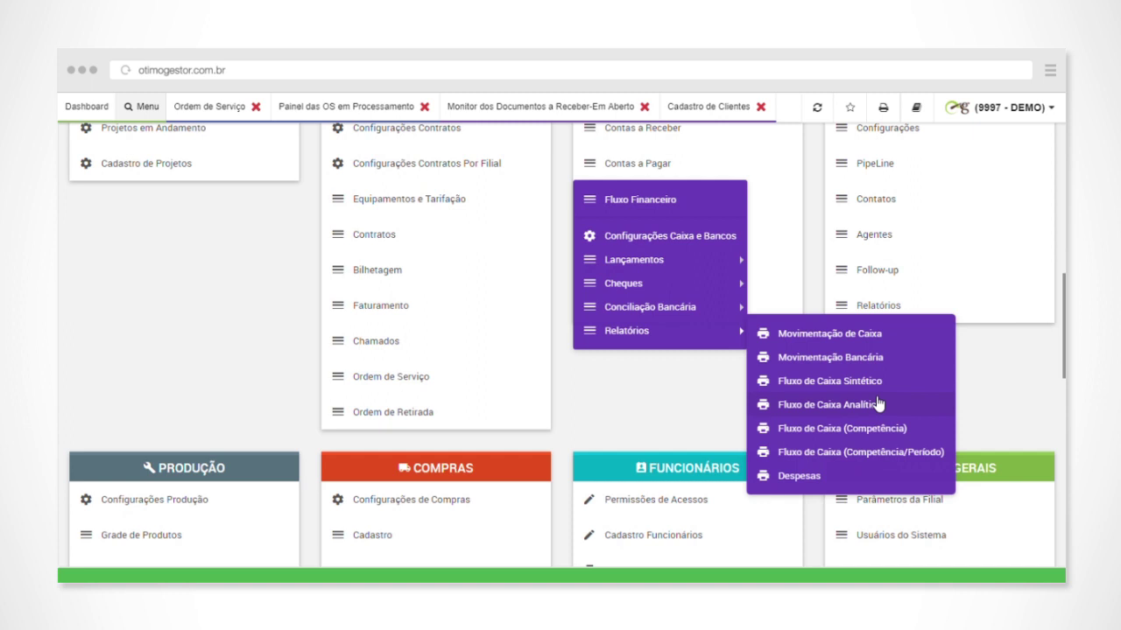
# Open Gera DRE from the Financeiro module and examine its monthly revenue, expense and profit tables
pyautogui.moveTo(653, 262)
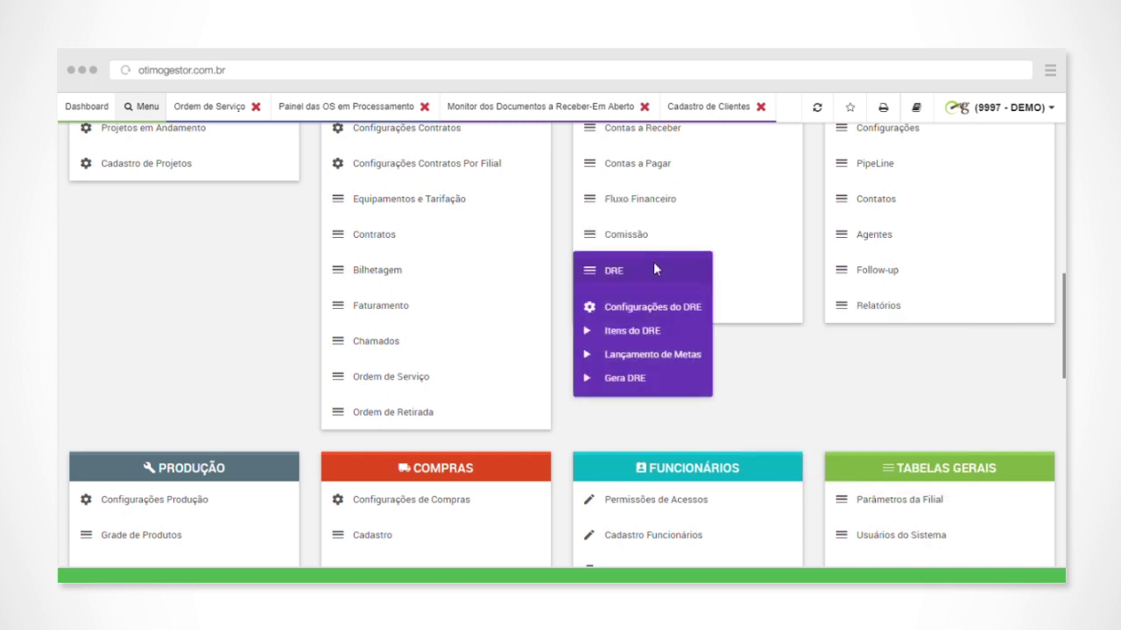
pyautogui.click(681, 382)
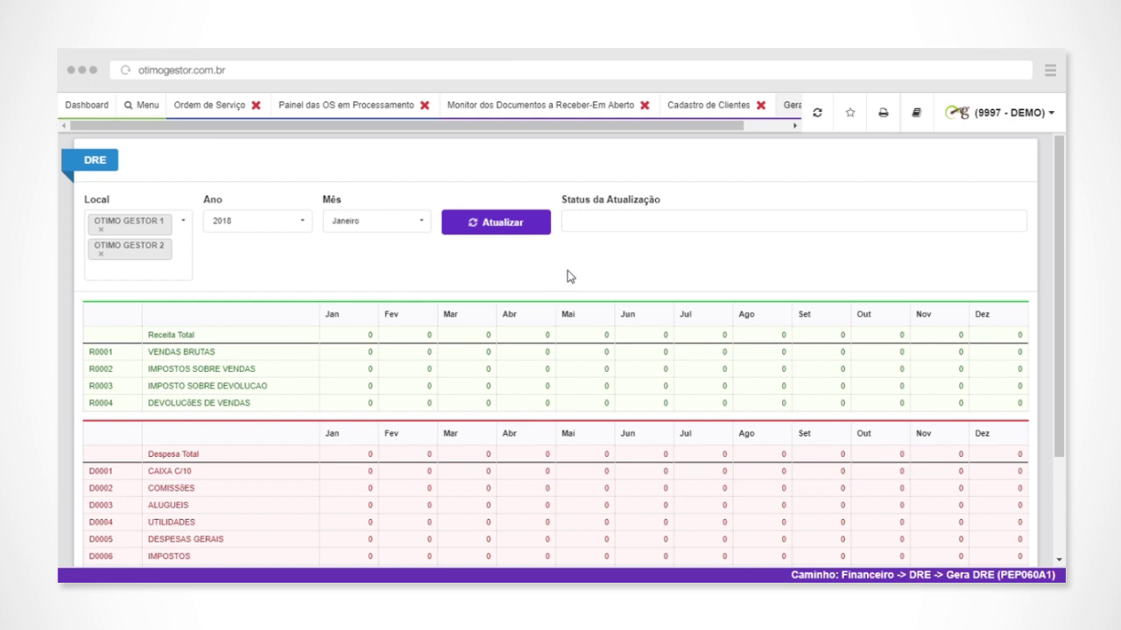
pyautogui.scroll(-1, 567, 277)
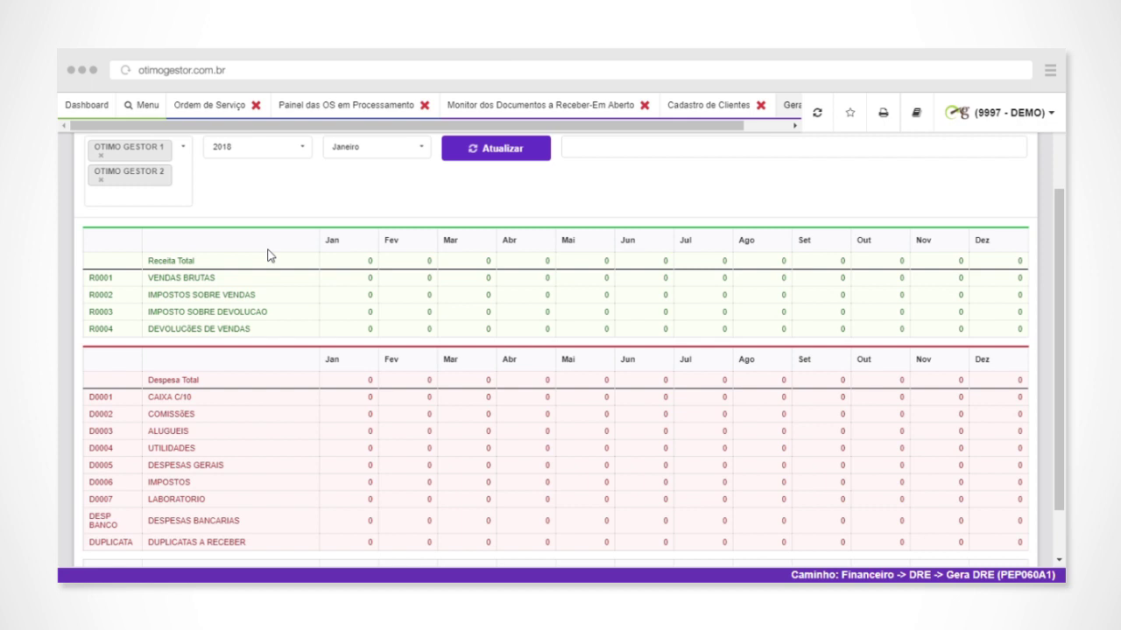
pyautogui.scroll(-1, 269, 256)
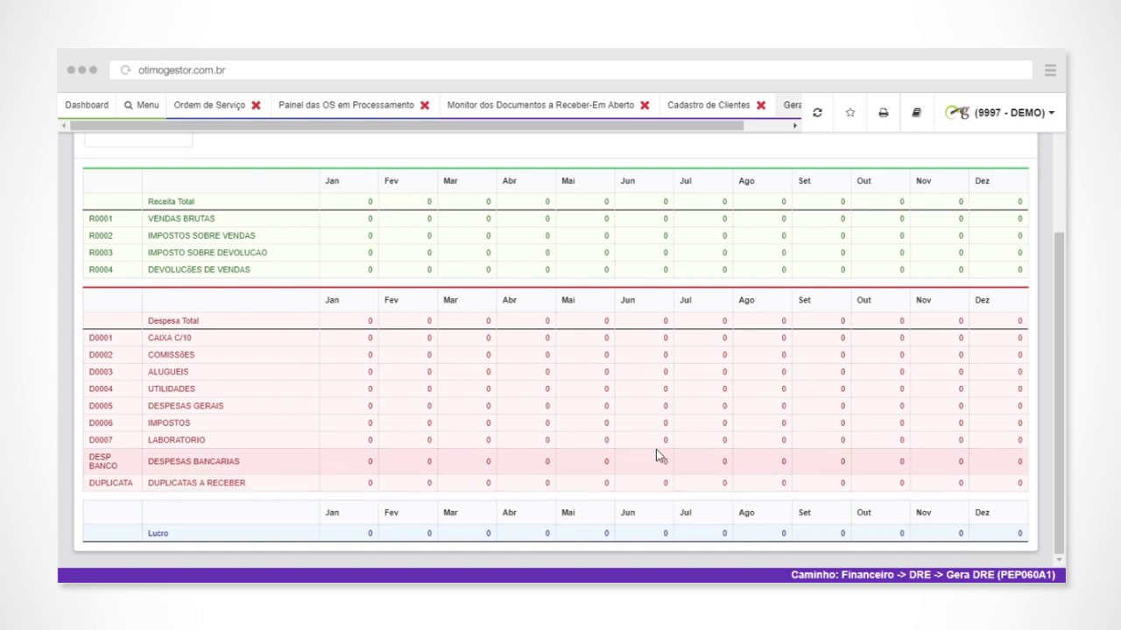
# Look at the Solicitação and Sugestão de Compra programs of the Compras module in the program menu
pyautogui.click(154, 111)
pyautogui.scroll(-5, 618, 327)
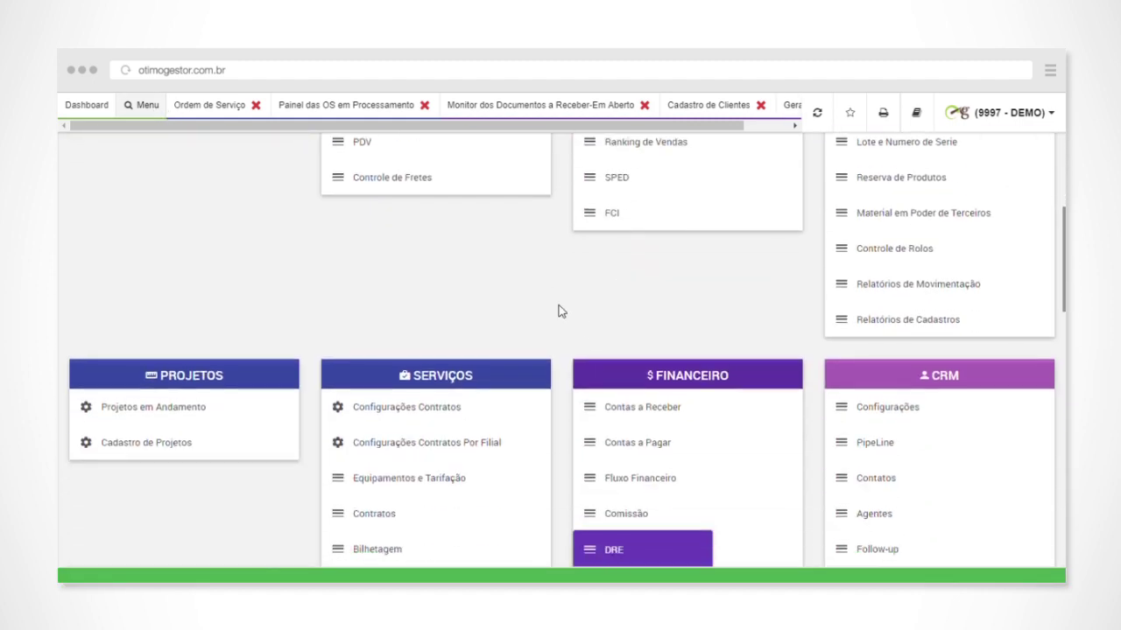
pyautogui.scroll(-3, 594, 317)
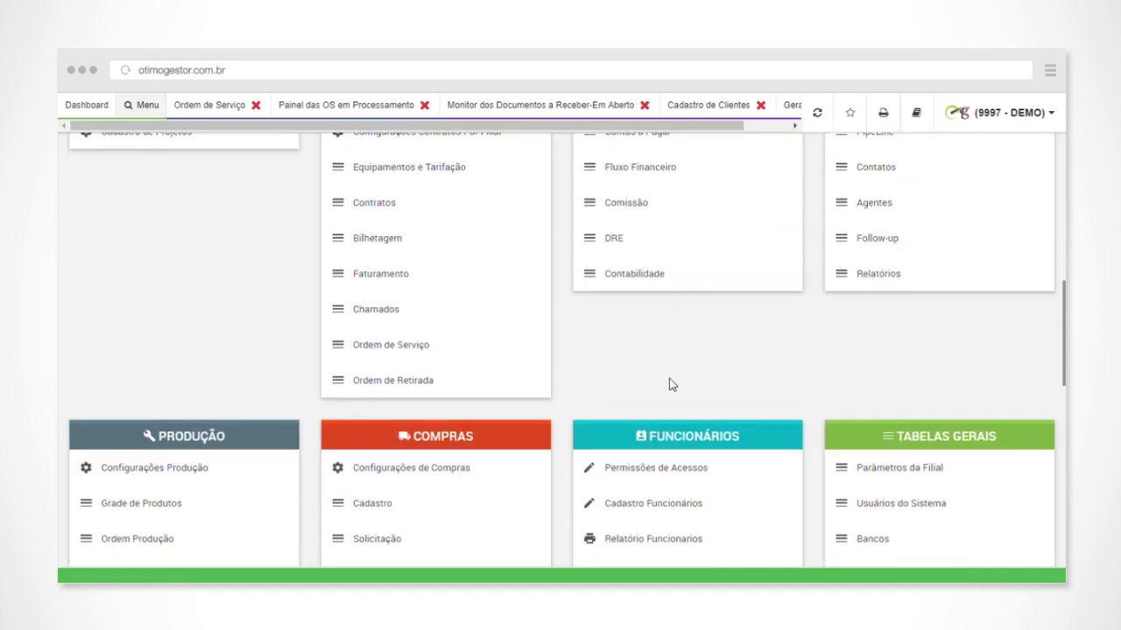
pyautogui.scroll(-3, 669, 378)
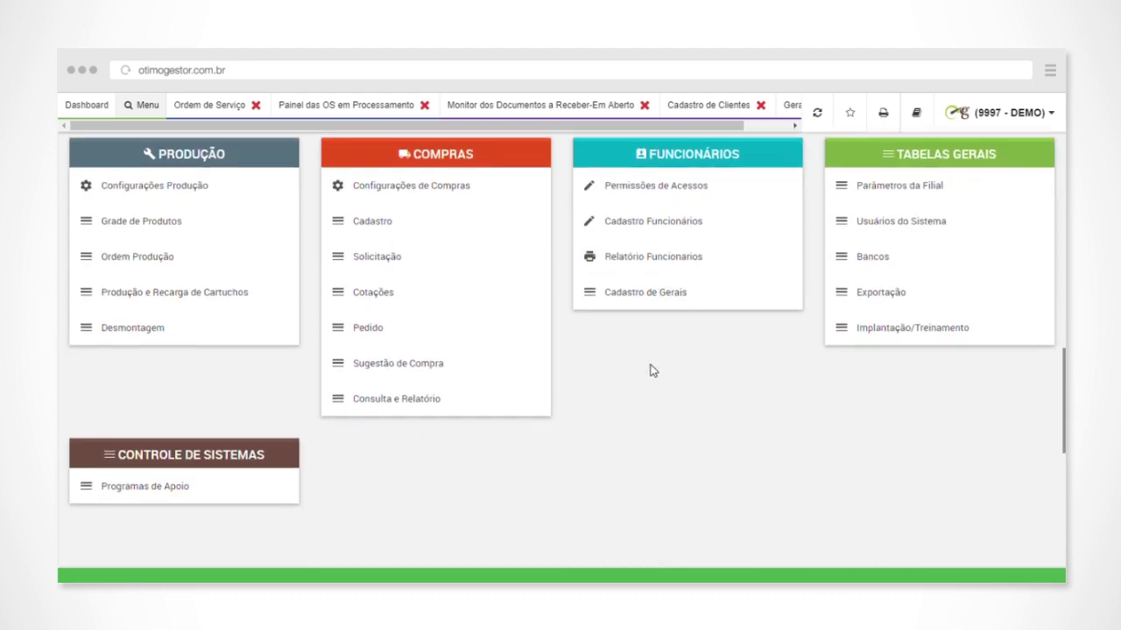
pyautogui.scroll(1, 656, 372)
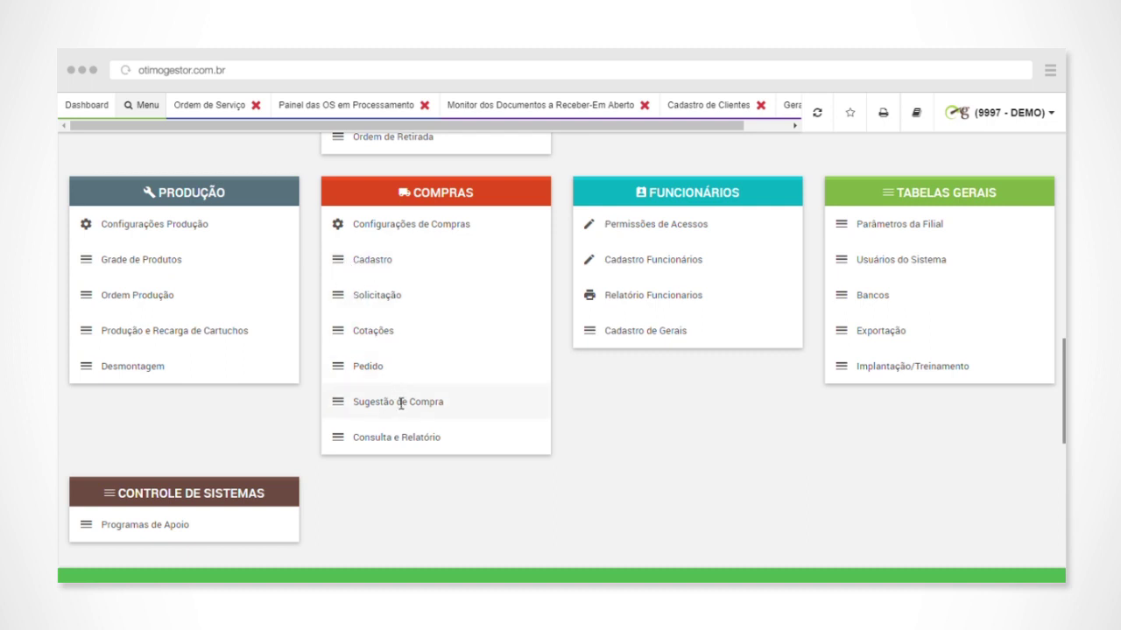
pyautogui.click(351, 300)
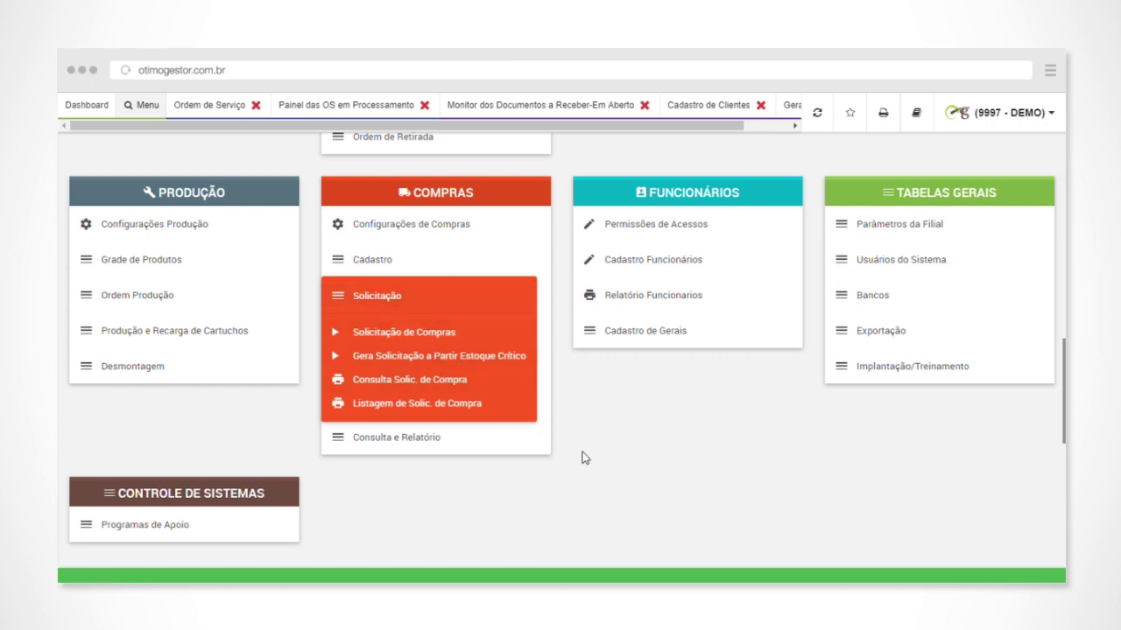
pyautogui.moveTo(425, 409)
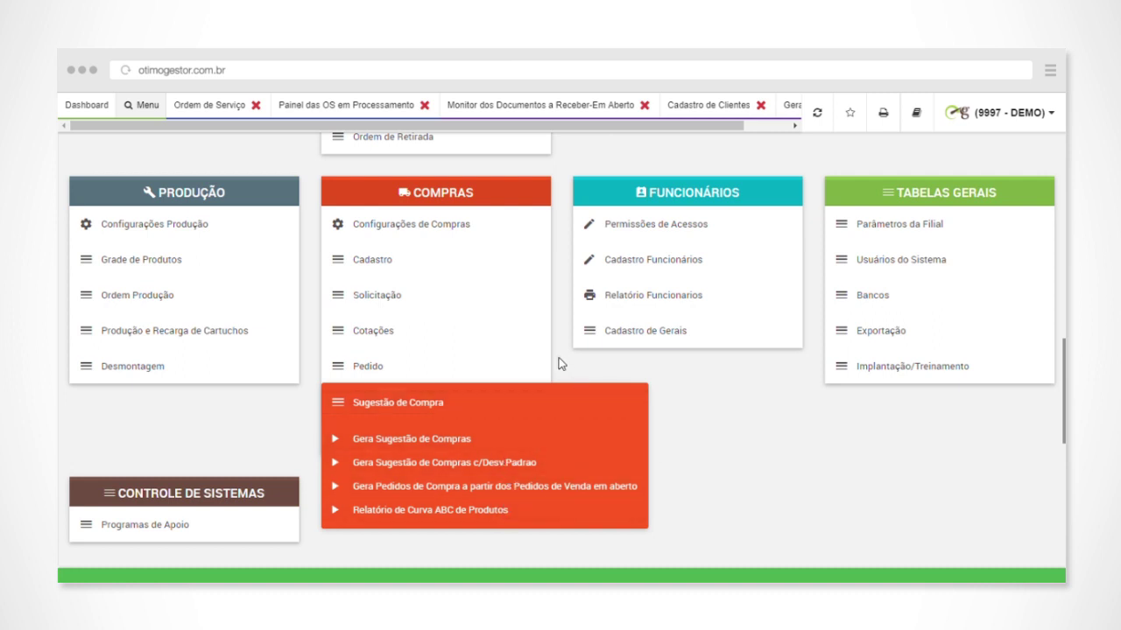
# Look through the Compras module's Cadastro, Cotações, Pedido and Consulta e Relatório programs
pyautogui.moveTo(372, 263)
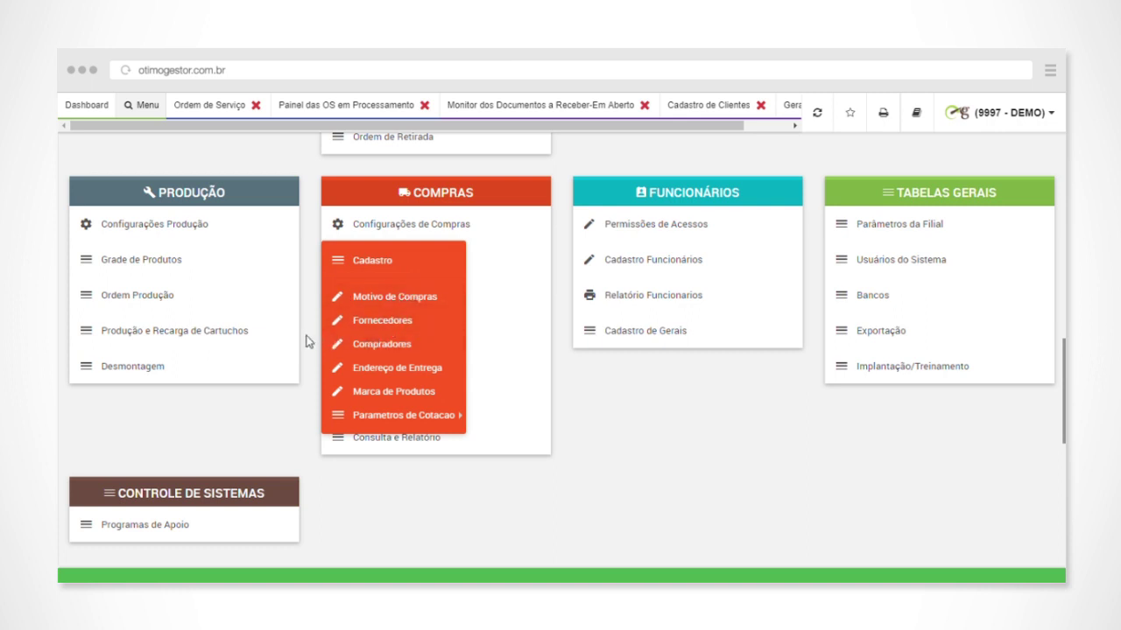
pyautogui.moveTo(347, 295)
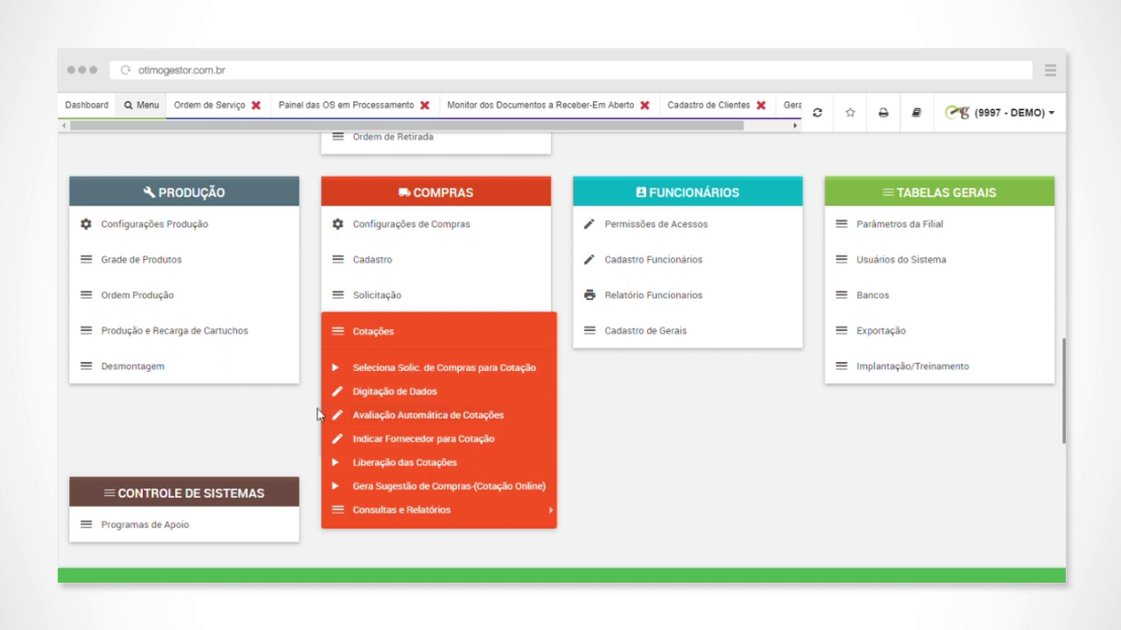
pyautogui.moveTo(370, 375)
pyautogui.scroll(-3, 445, 320)
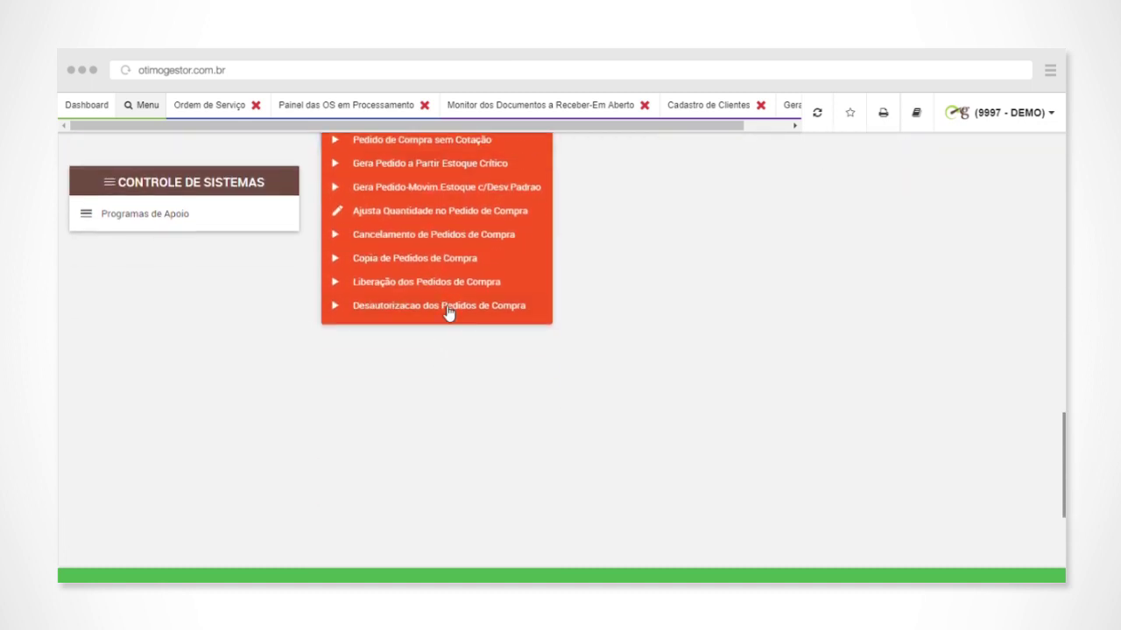
pyautogui.scroll(2, 456, 270)
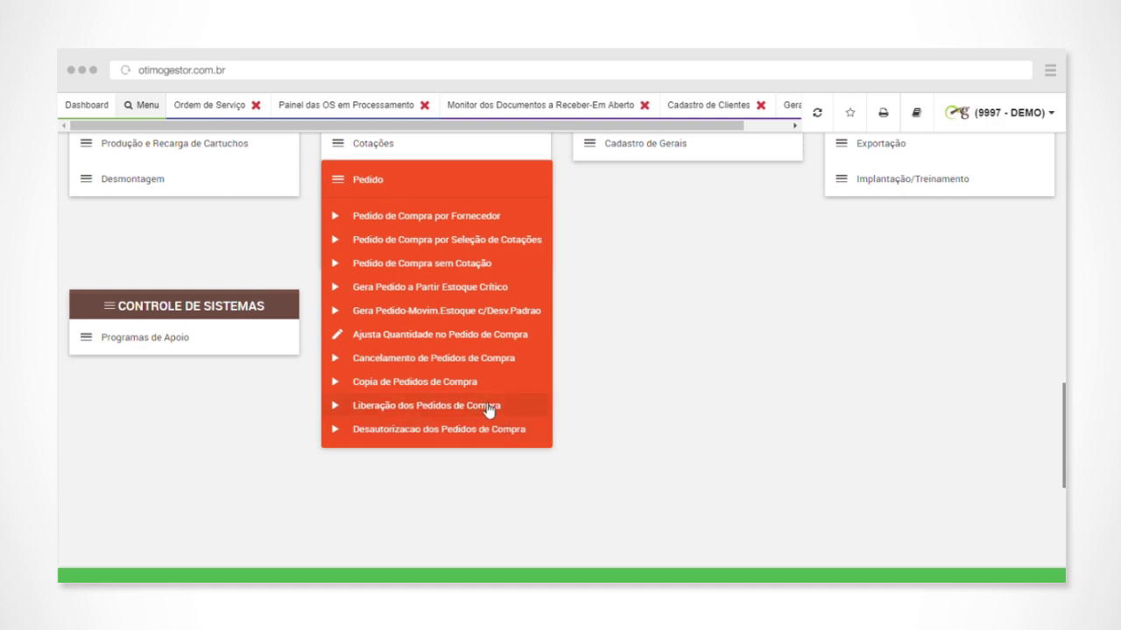
pyautogui.click(599, 402)
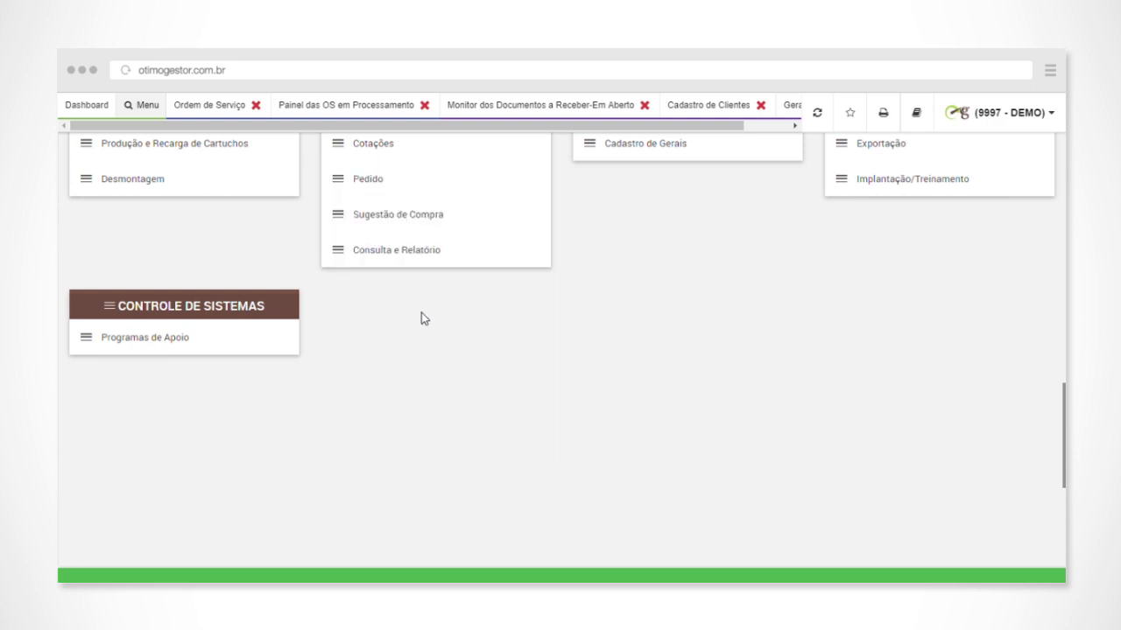
pyautogui.click(376, 252)
# Look over all the modules in the program menu, from Vendas to Controle de Sistemas
pyautogui.scroll(5, 648, 359)
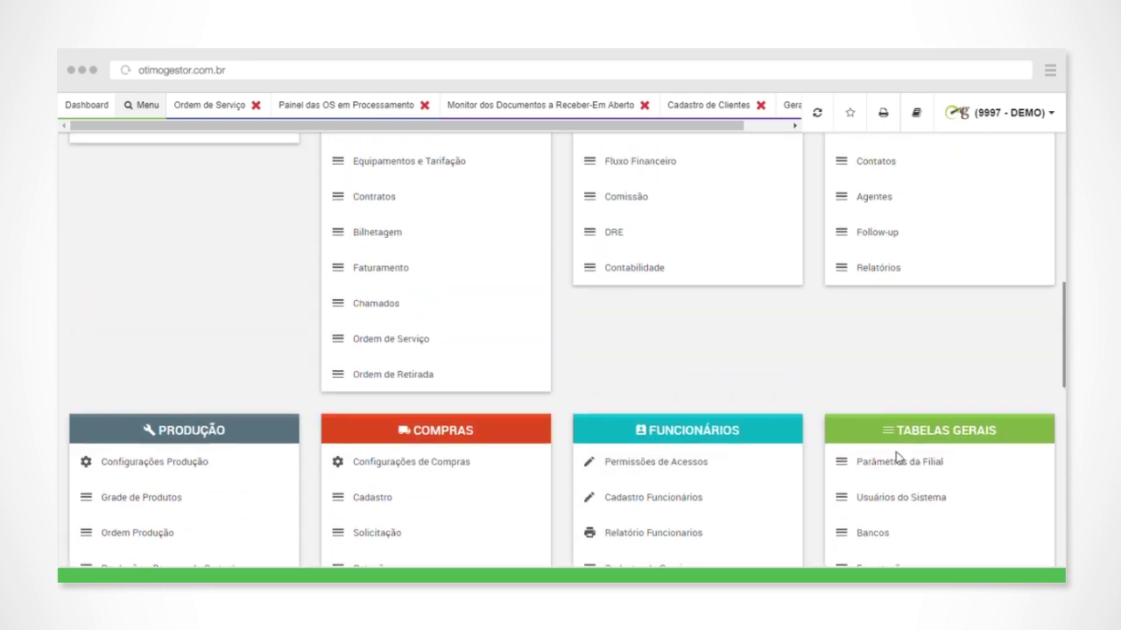
pyautogui.scroll(10, 966, 370)
pyautogui.scroll(-9, 972, 407)
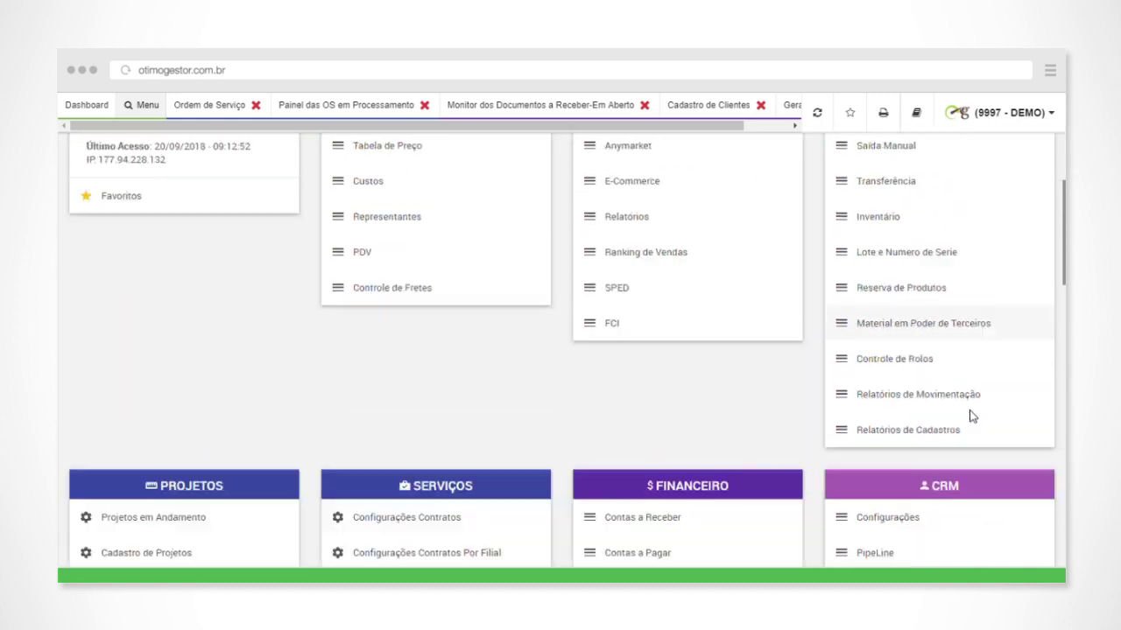
pyautogui.scroll(-3, 969, 419)
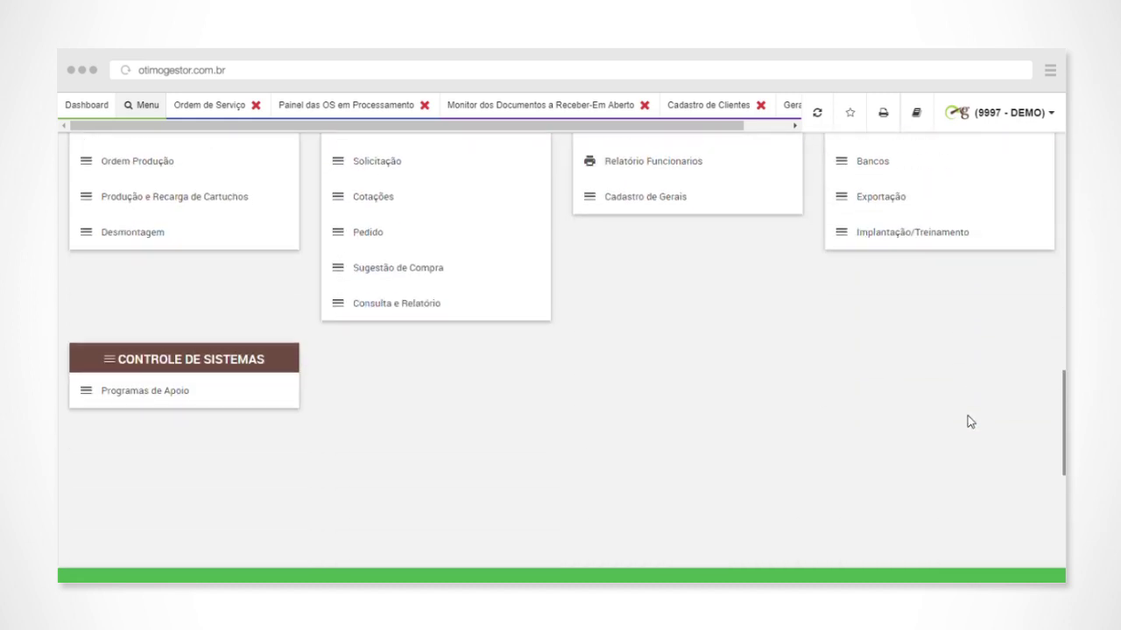
pyautogui.scroll(5, 970, 422)
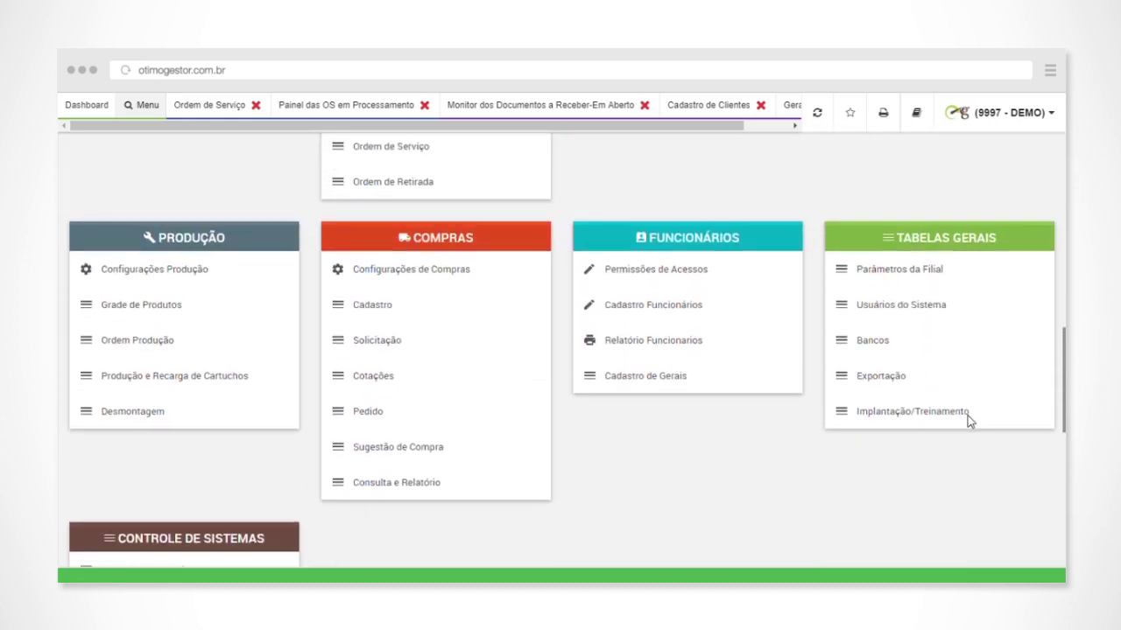
pyautogui.scroll(7, 970, 422)
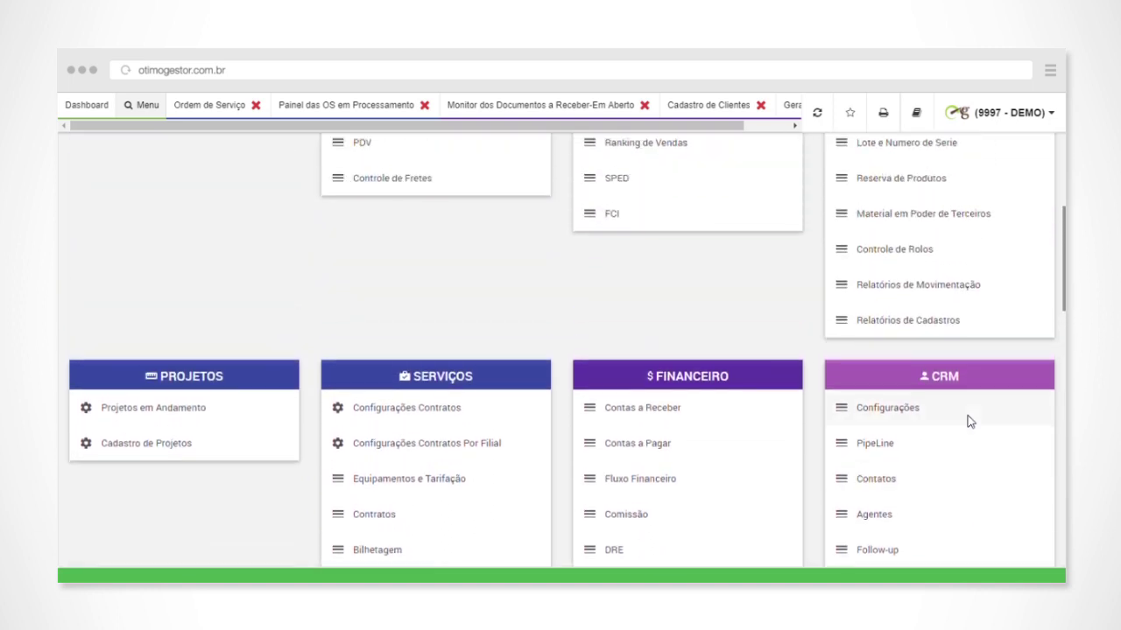
pyautogui.scroll(1, 969, 422)
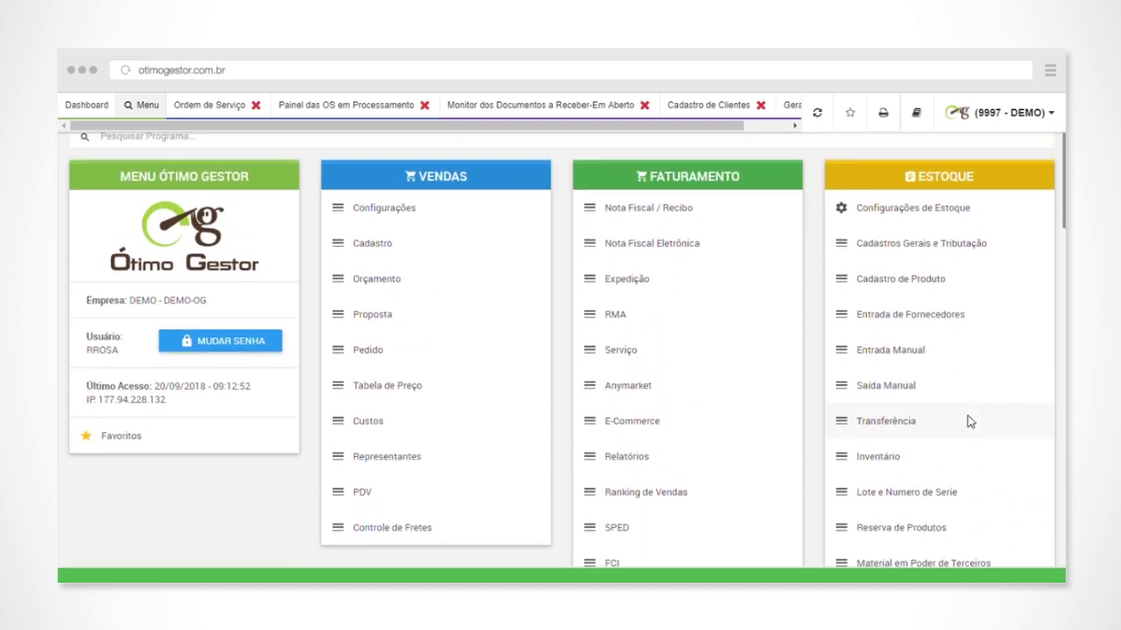